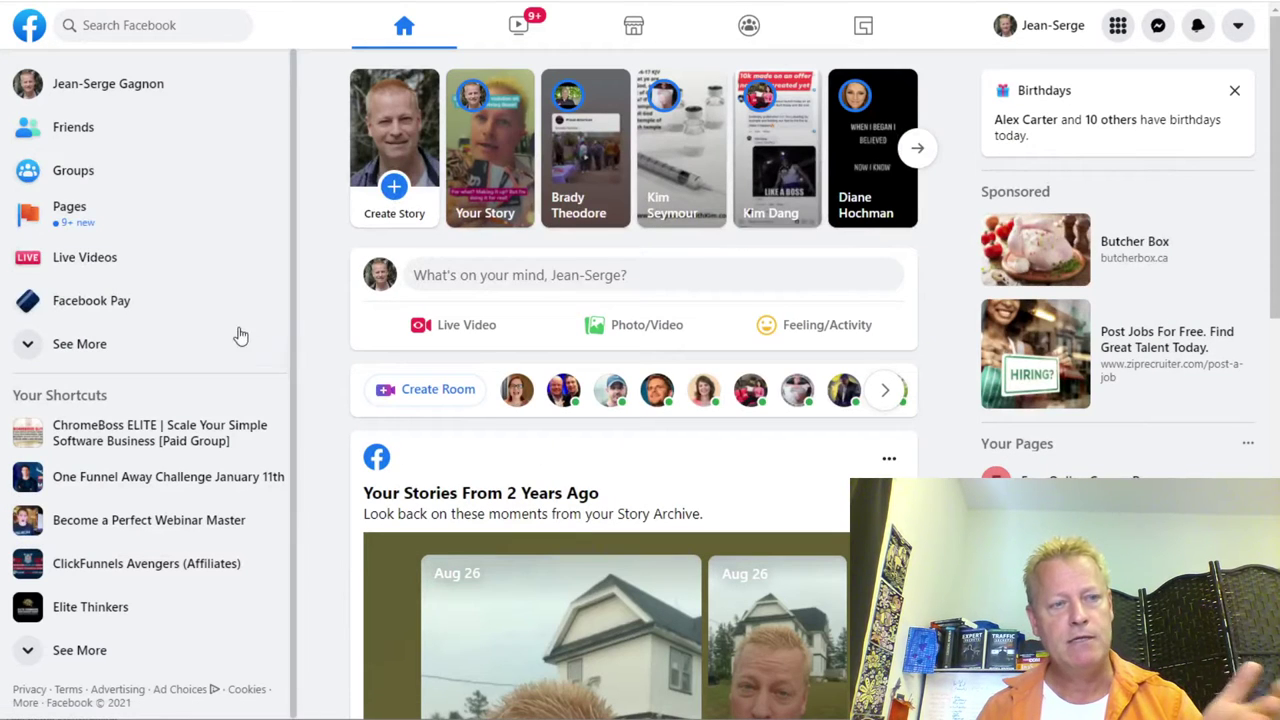
Step: Open the 'Facebook engagement scaling secrets (FESS)' group from recent searches and scroll to tip #16
left_click(150, 29)
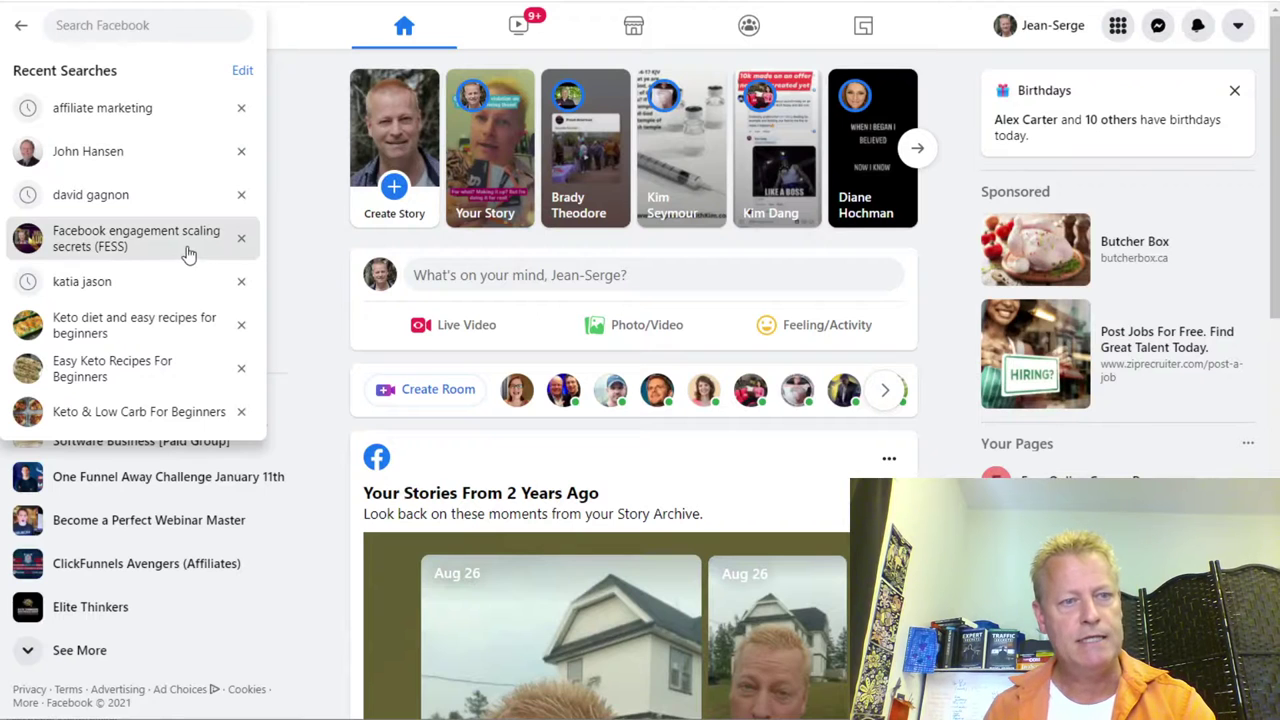
left_click(150, 246)
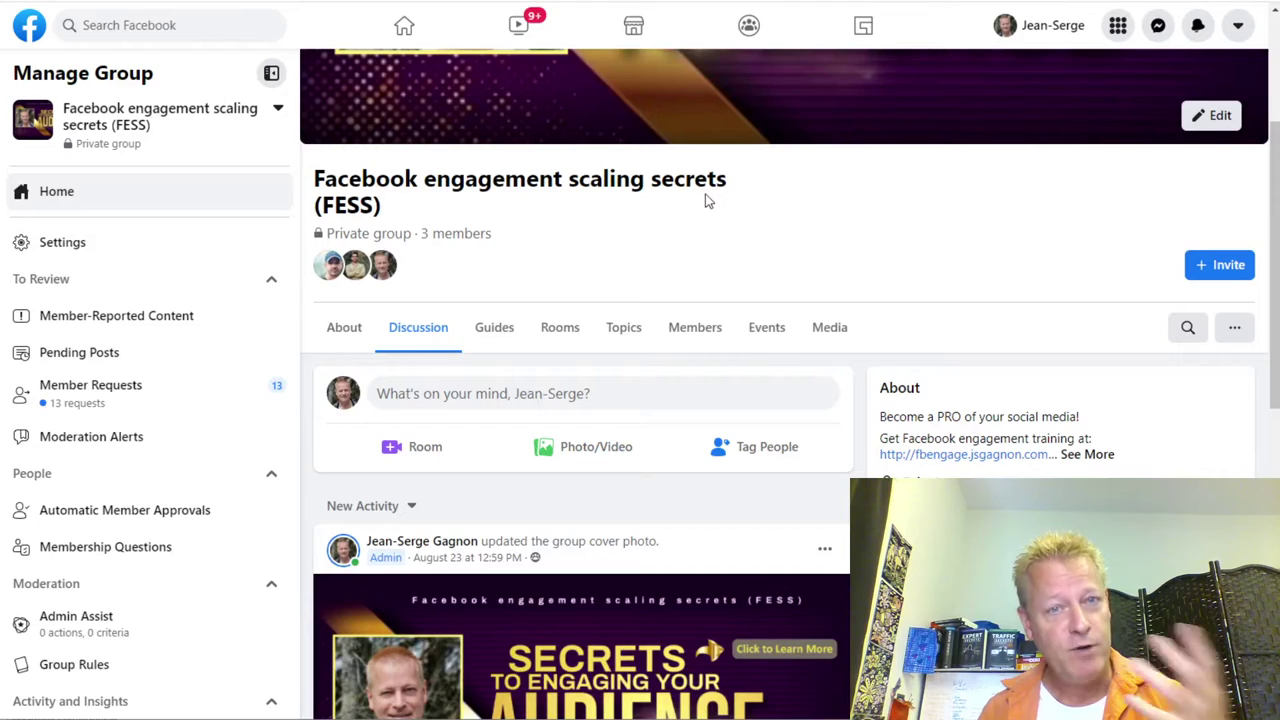
scroll(696, 211, "down", 4)
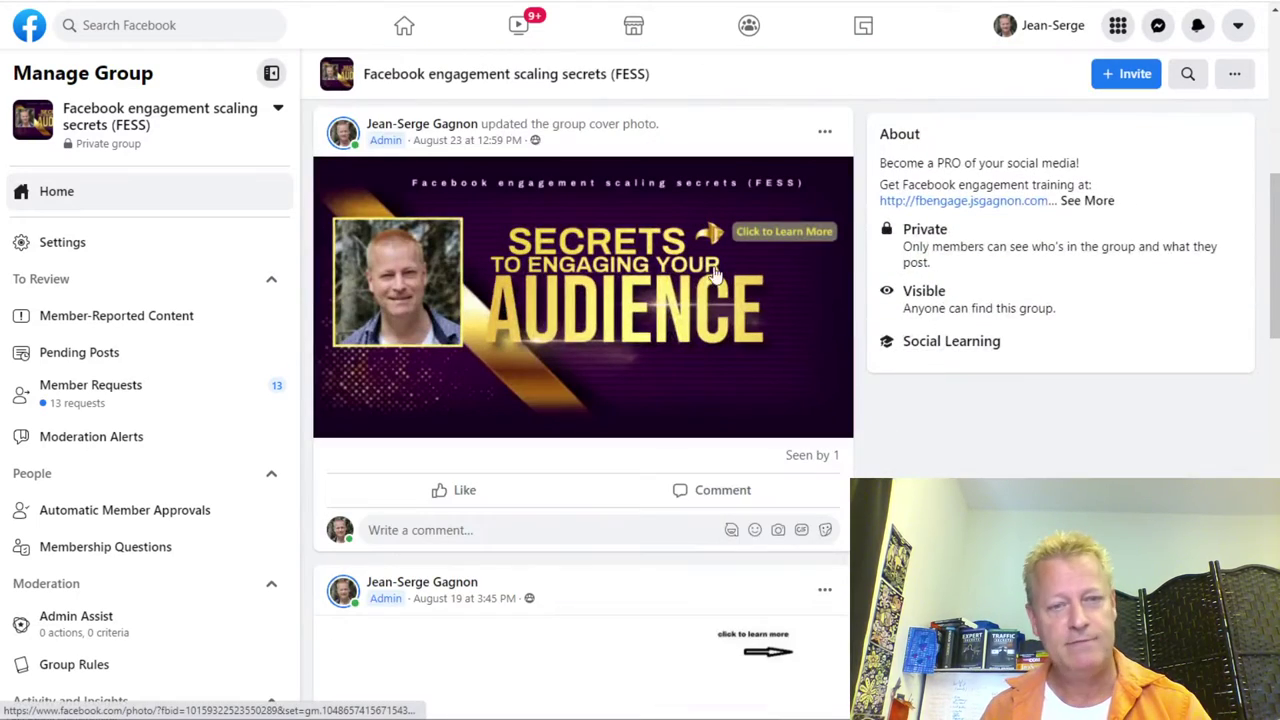
scroll(703, 300, "down", 3)
scroll(694, 320, "up", 10)
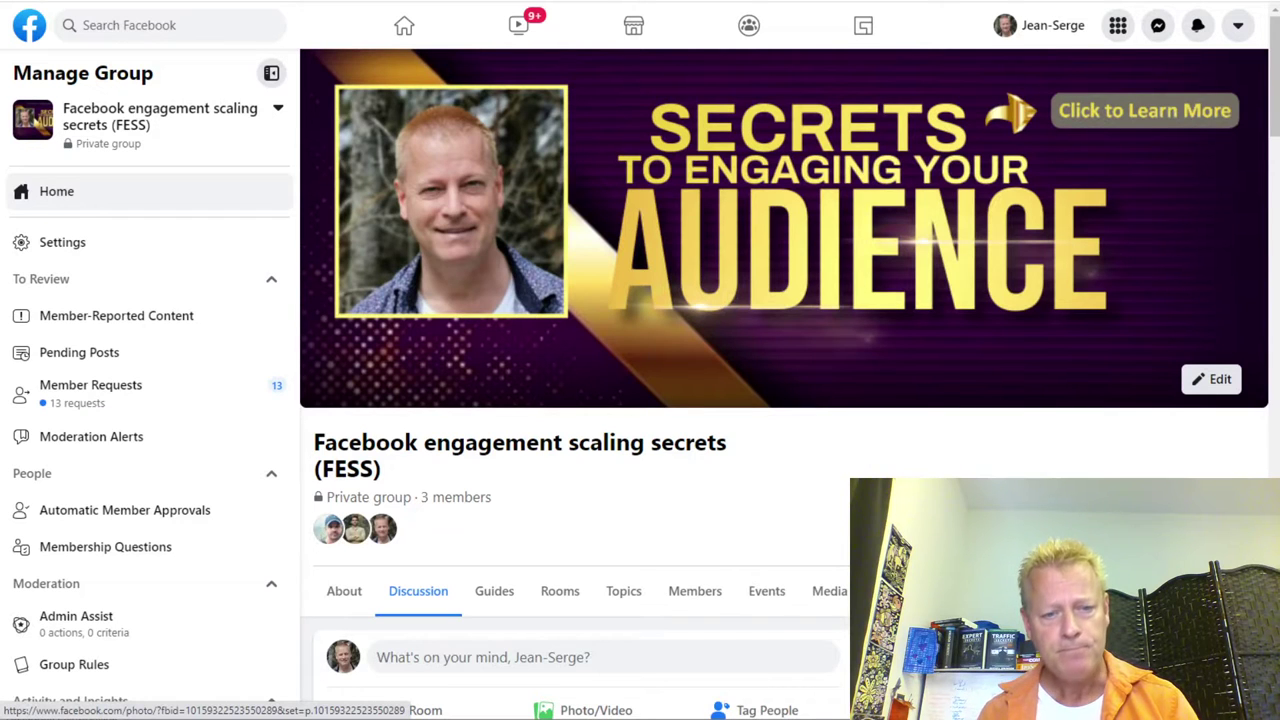
scroll(745, 608, "down", 10)
scroll(738, 612, "down", 15)
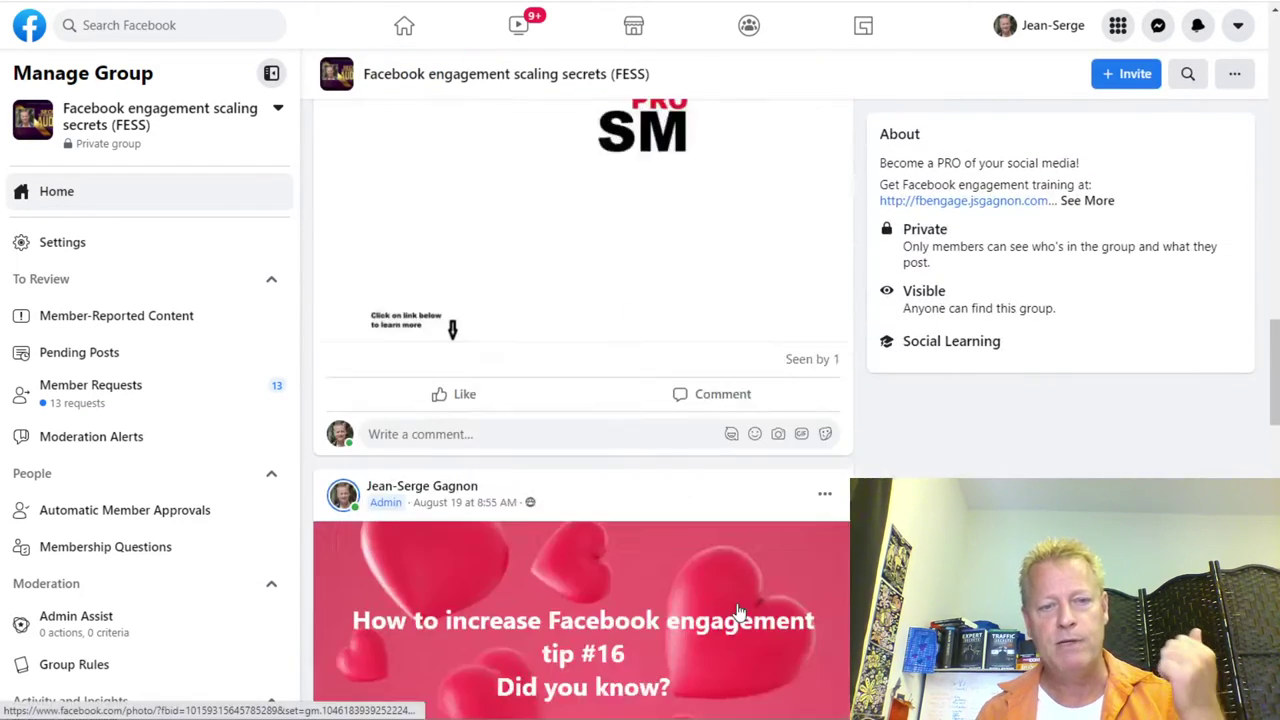
scroll(740, 610, "down", 20)
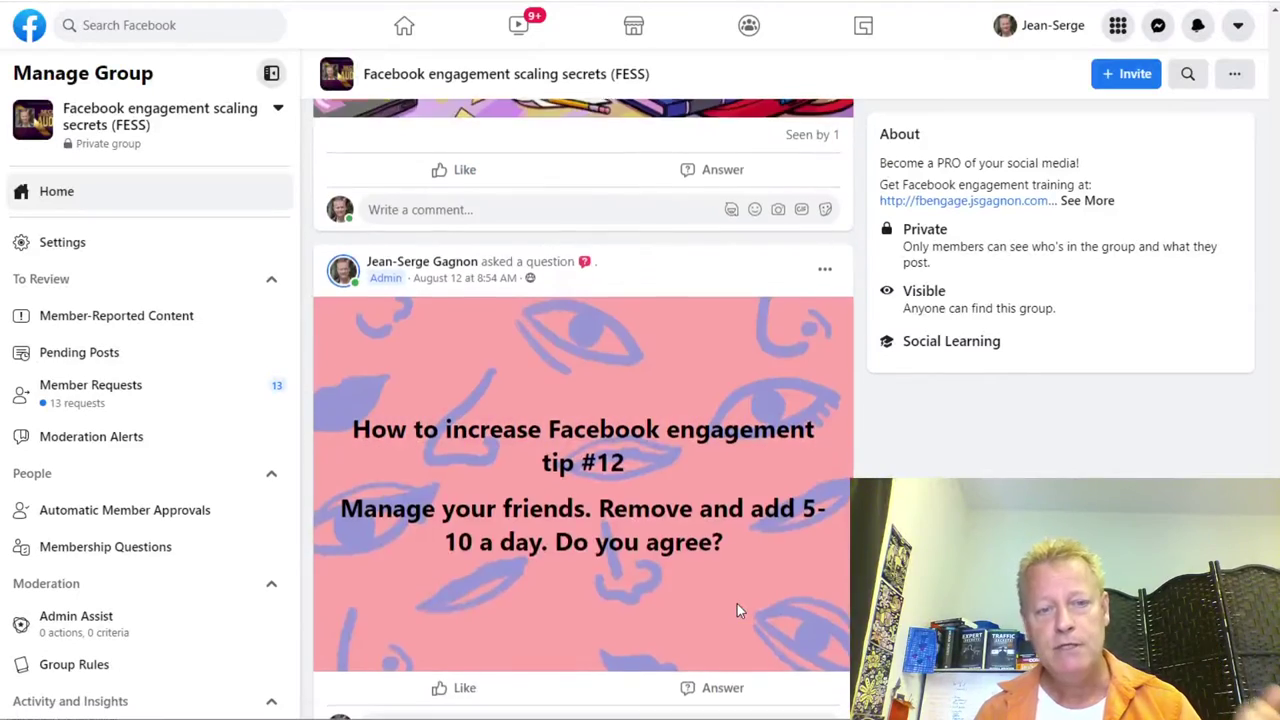
scroll(737, 608, "up", 20)
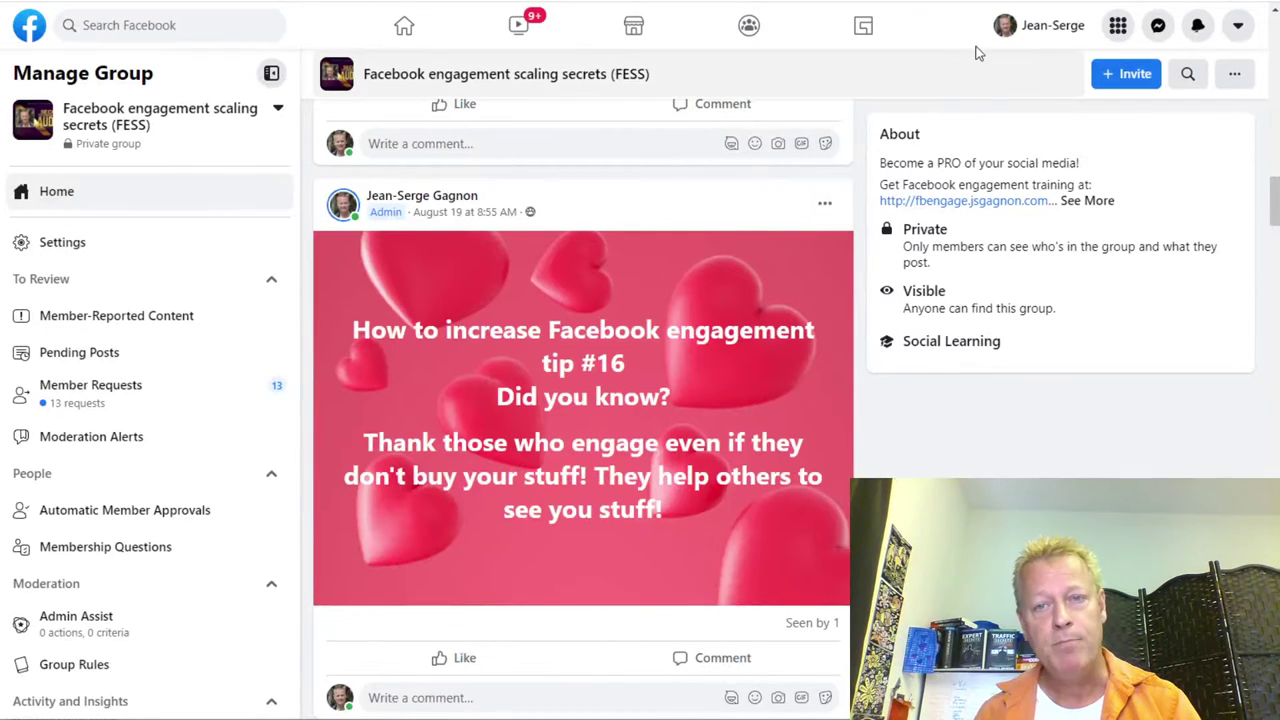
Step: Go to your own profile and scroll through its timeline, past the $100 Amazon gift-card giveaway
left_click(1036, 36)
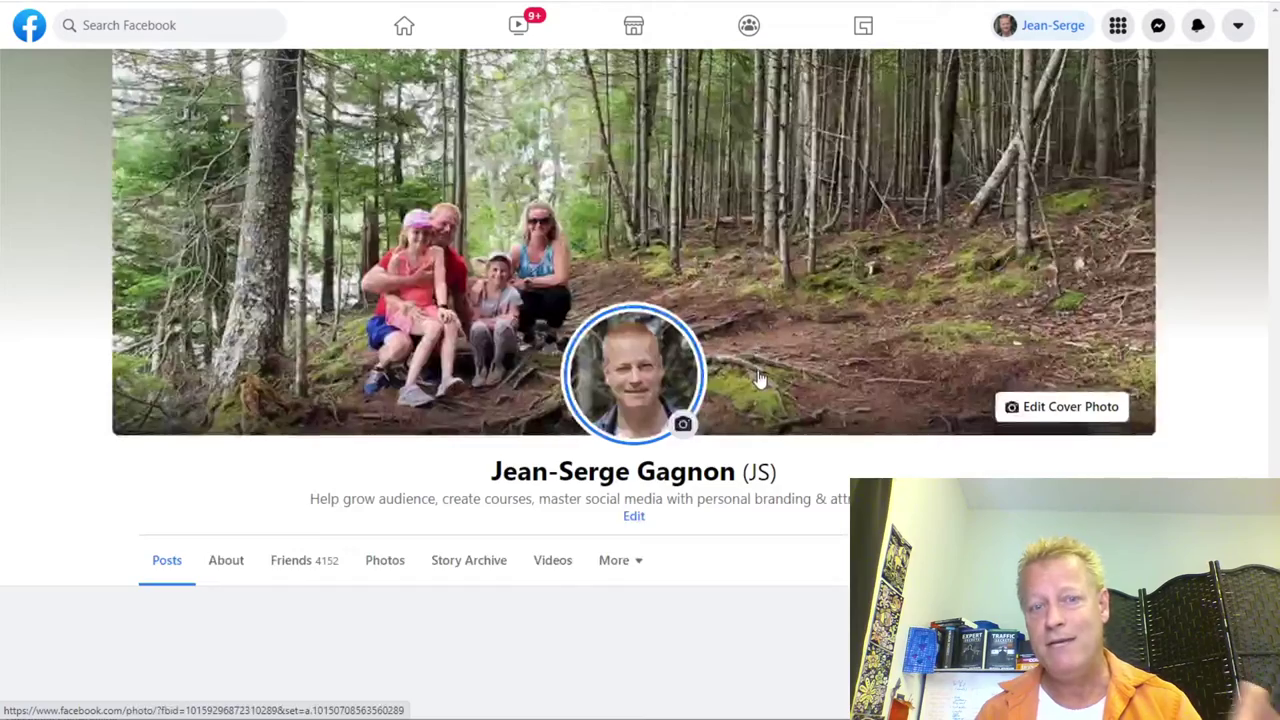
scroll(760, 380, "down", 10)
scroll(760, 380, "down", 1)
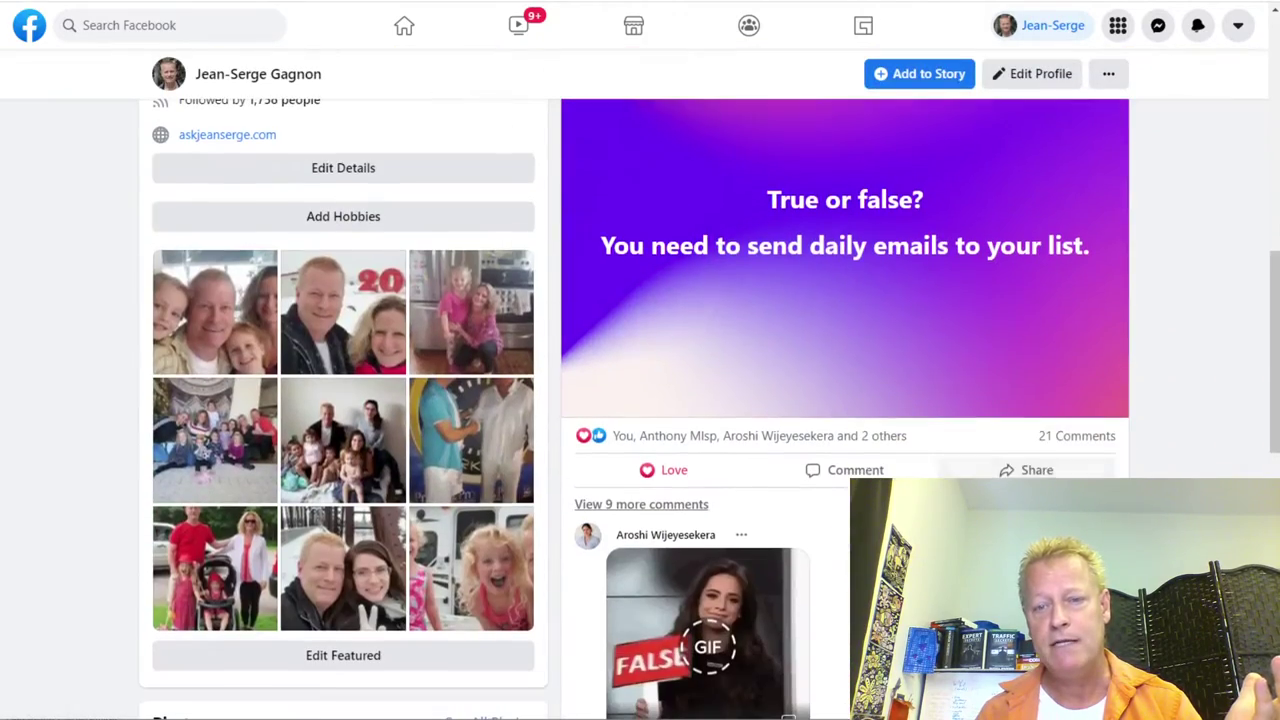
scroll(1034, 459, "down", 10)
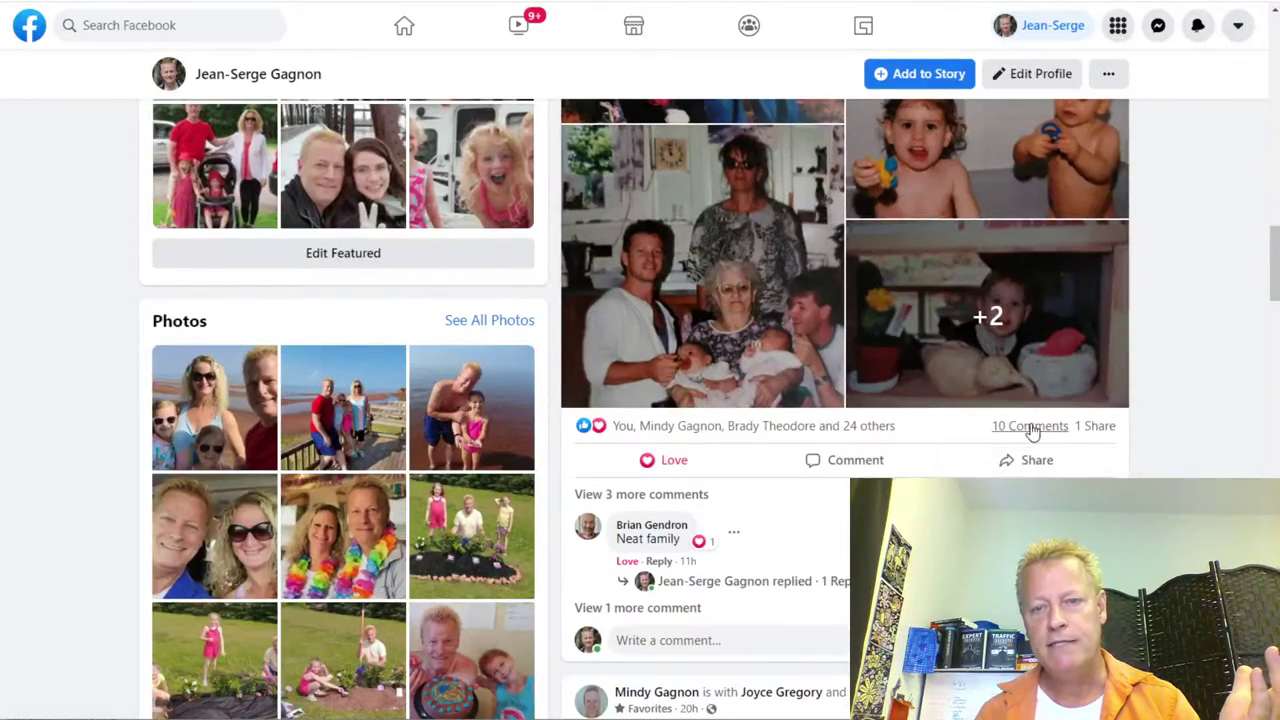
scroll(1022, 449, "down", 10)
scroll(1022, 449, "down", 12)
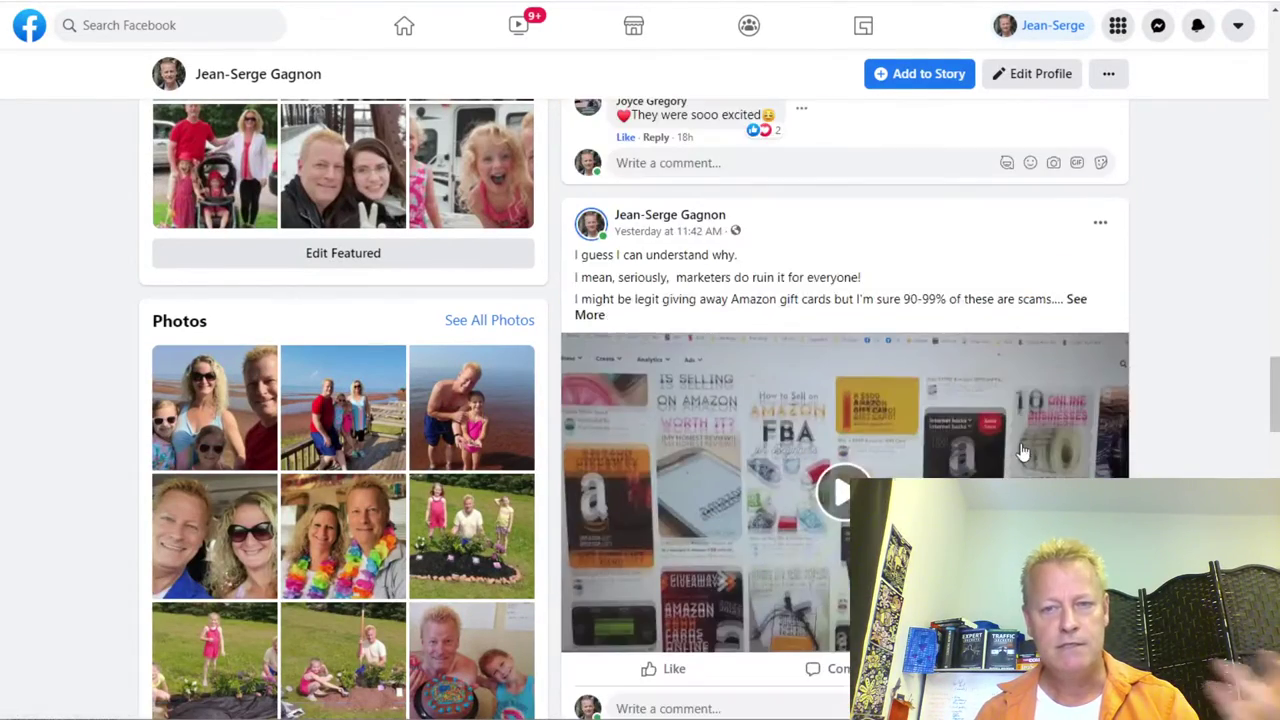
scroll(1022, 449, "down", 8)
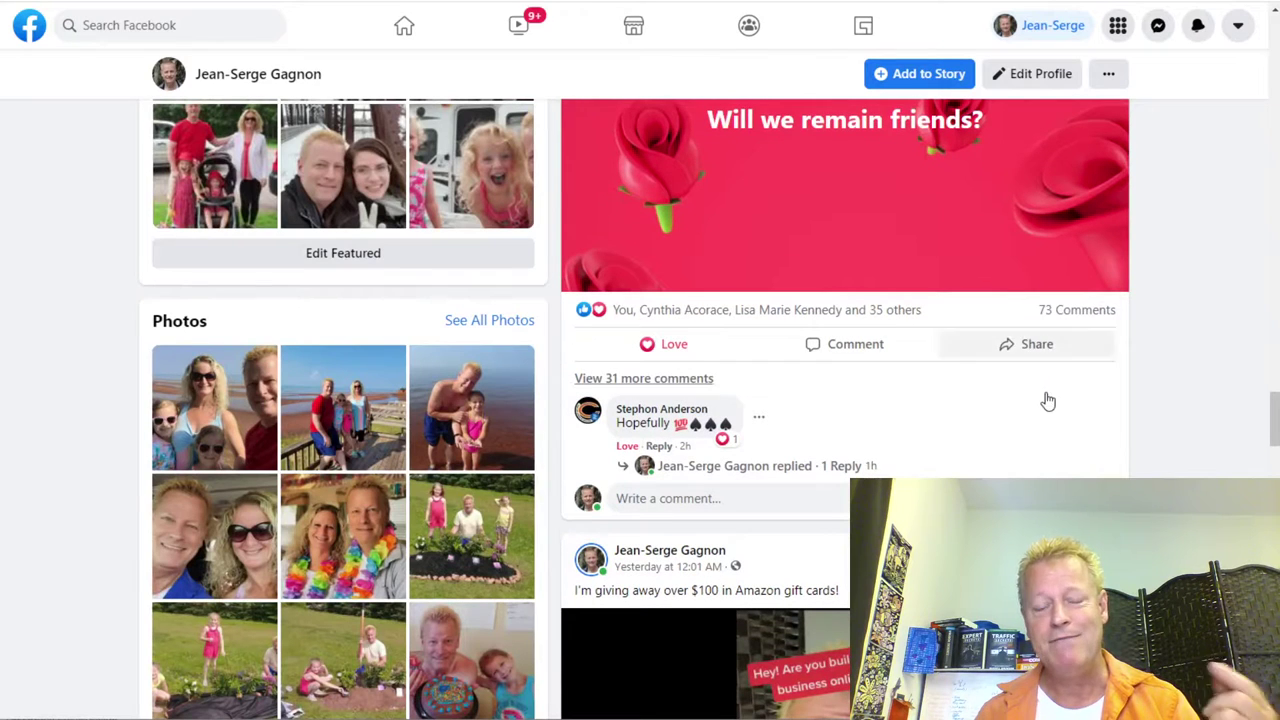
scroll(1046, 401, "down", 3)
scroll(1046, 401, "down", 10)
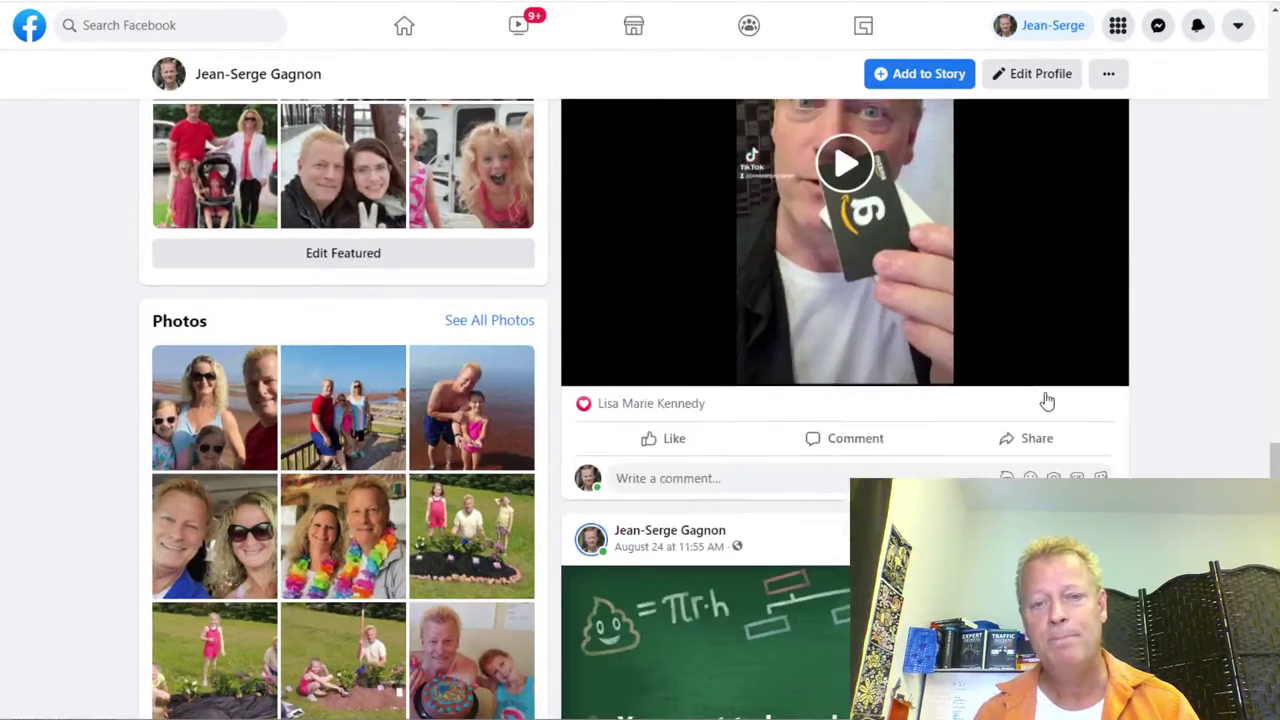
scroll(1046, 400, "down", 14)
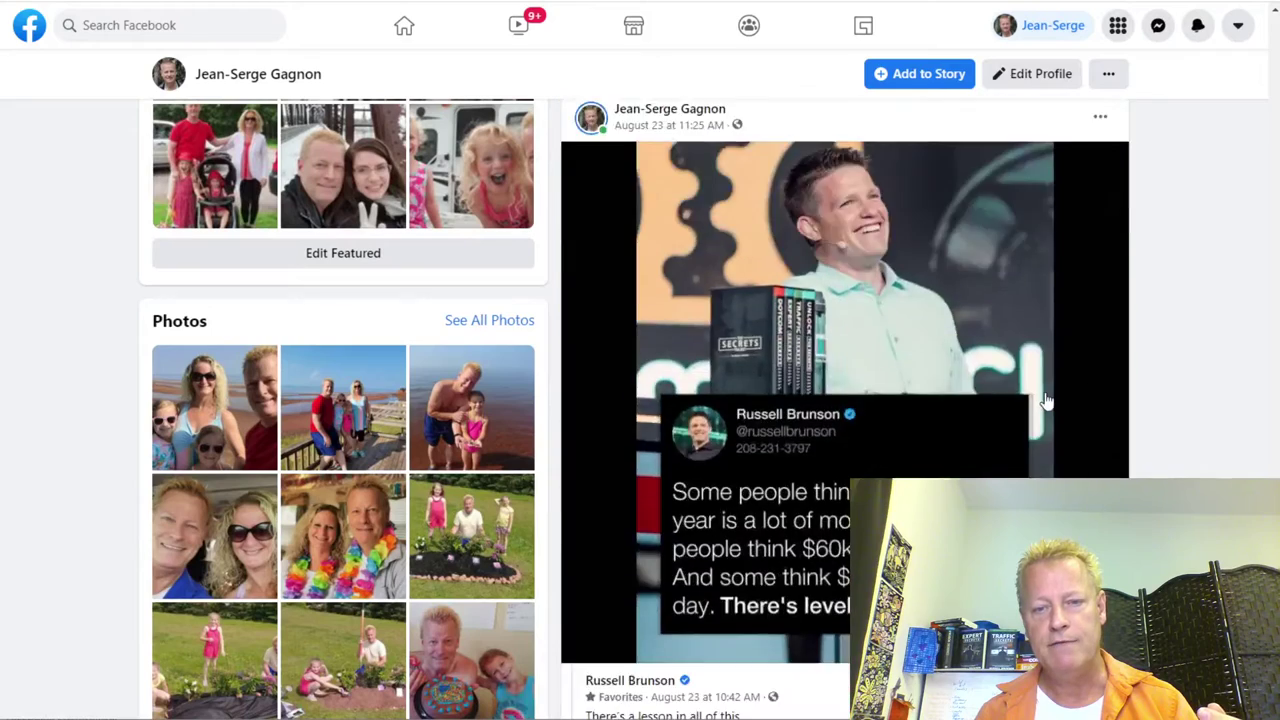
scroll(1046, 401, "down", 8)
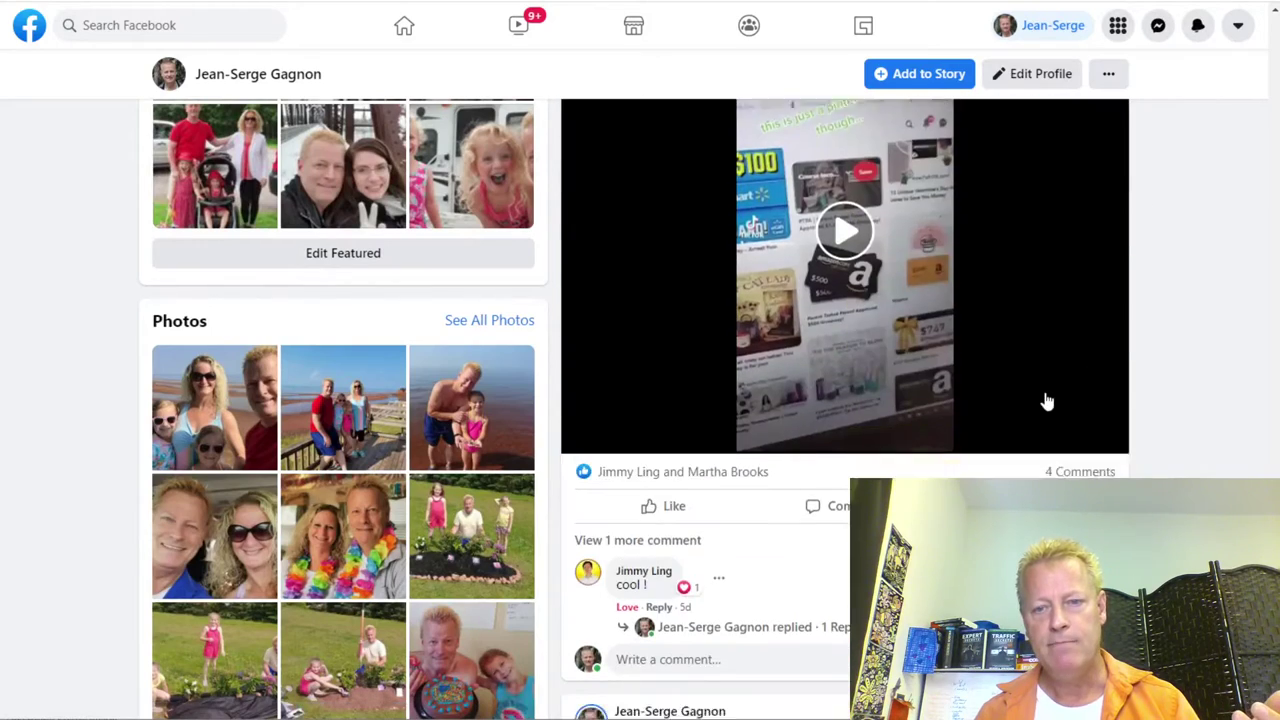
scroll(1055, 470, "down", 10)
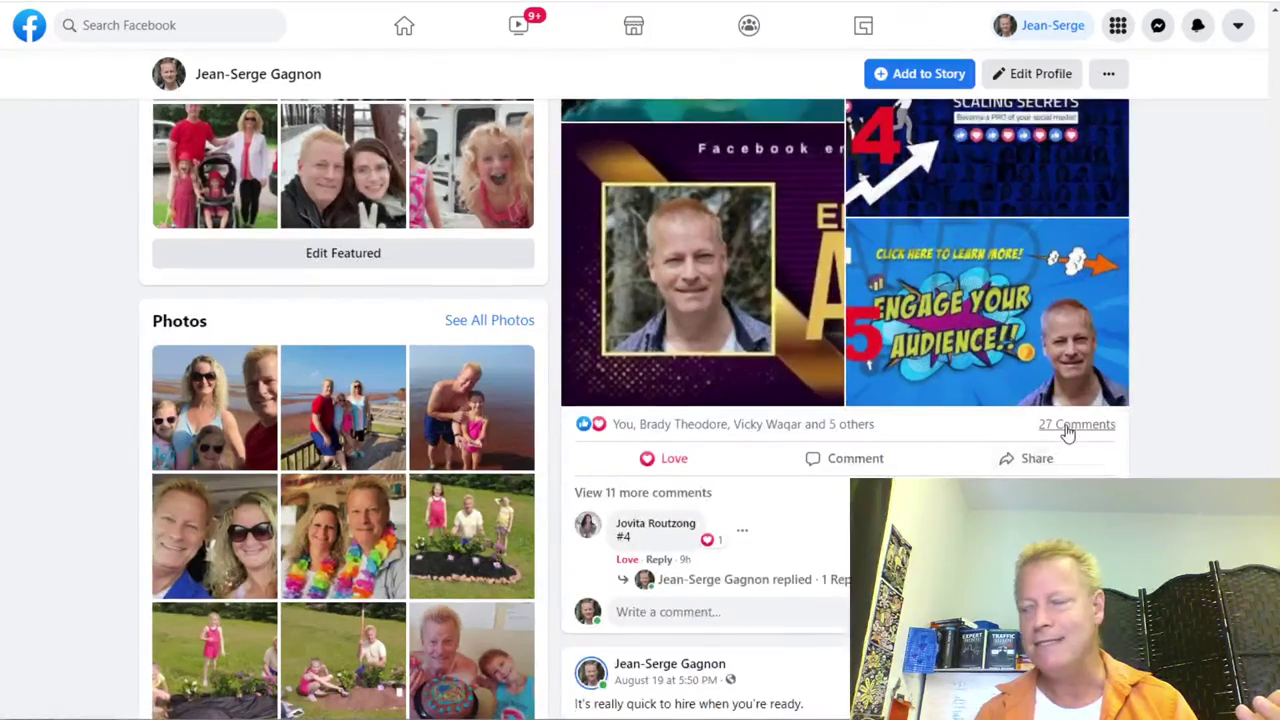
scroll(1066, 426, "down", 2)
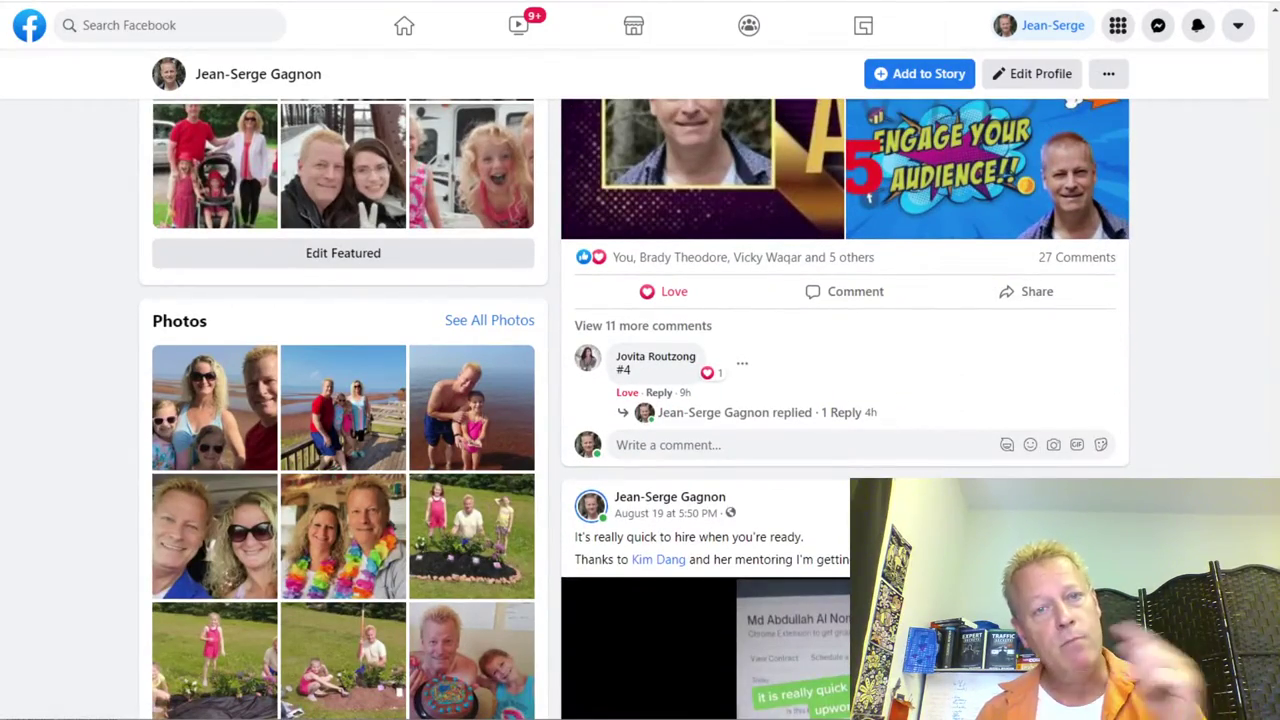
scroll(845, 400, "up", 20)
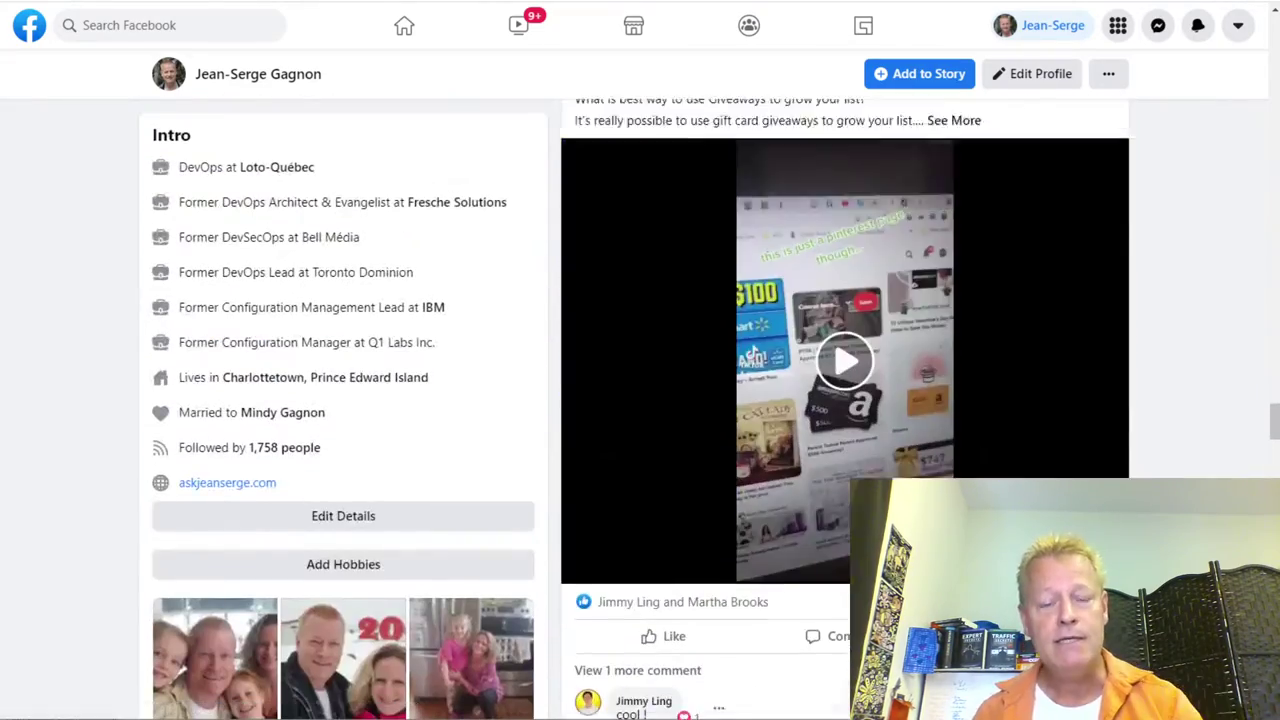
scroll(845, 400, "up", 5)
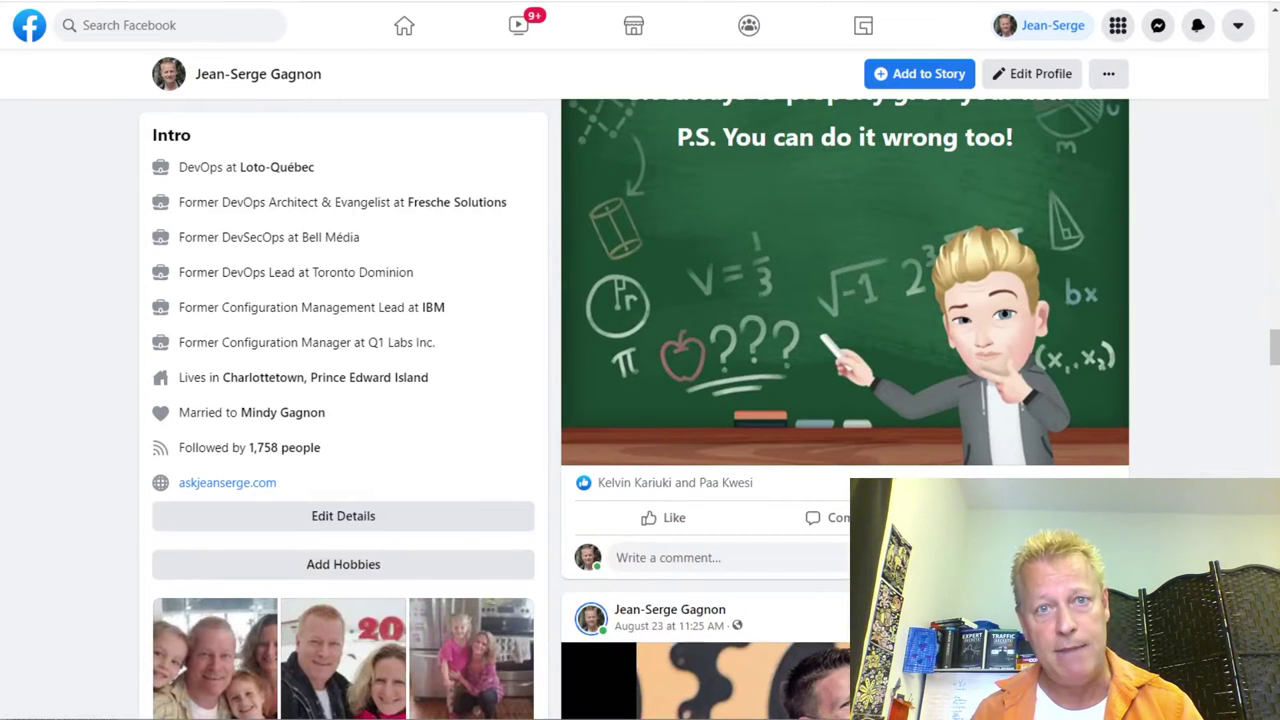
scroll(845, 400, "up", 6)
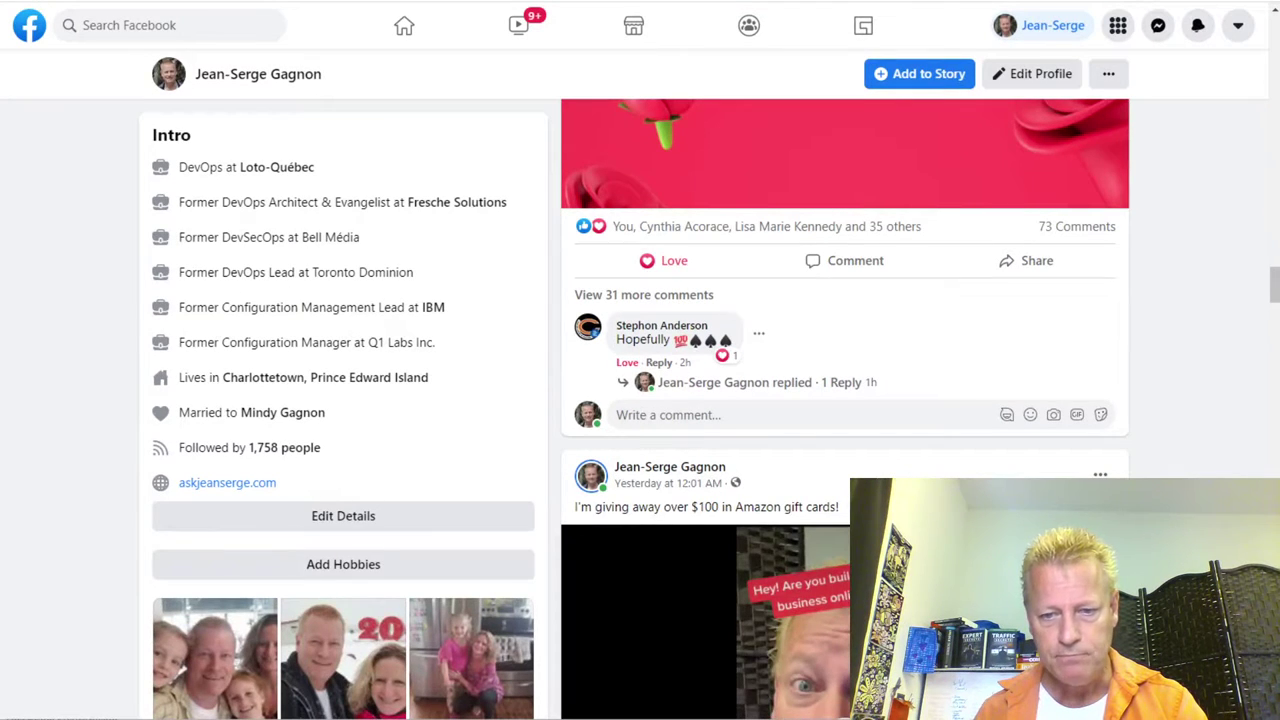
Step: In notes.txt, write the eBook-steps question, '1- You need a topic', and the topic 'Secrets to Growing your Facebook Engagement'
left_click(723, 672)
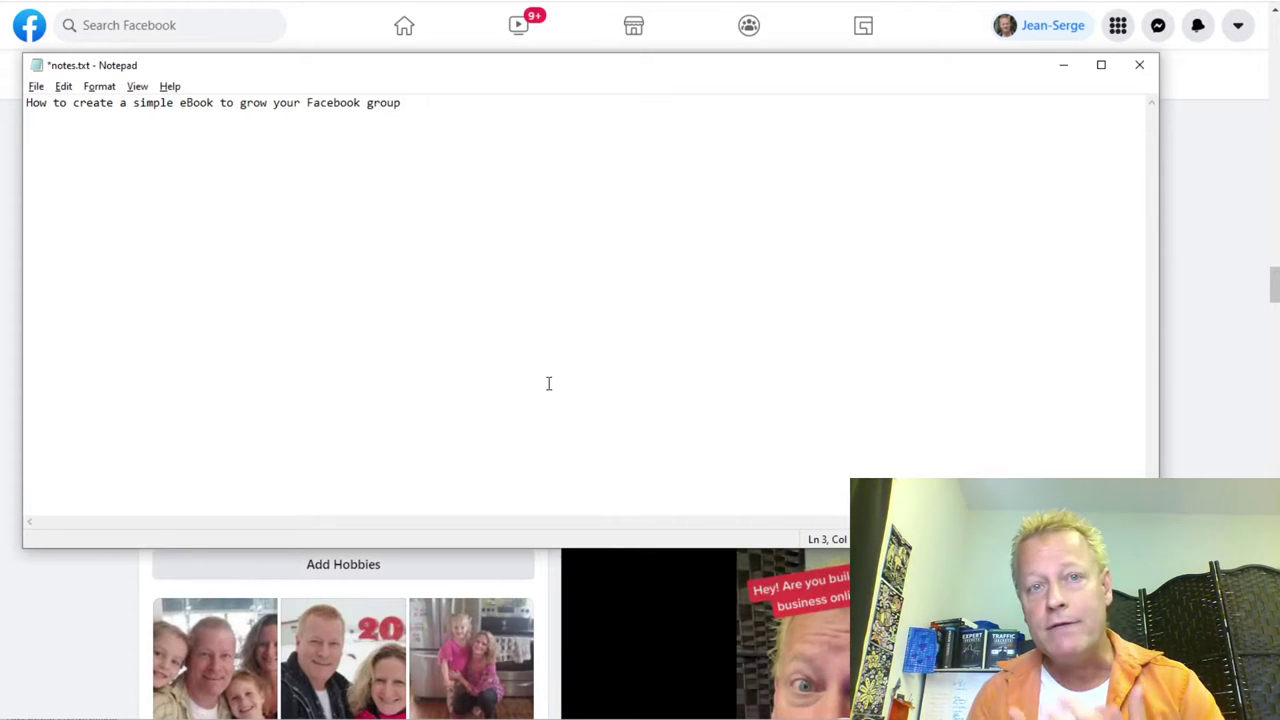
type("What are the ")
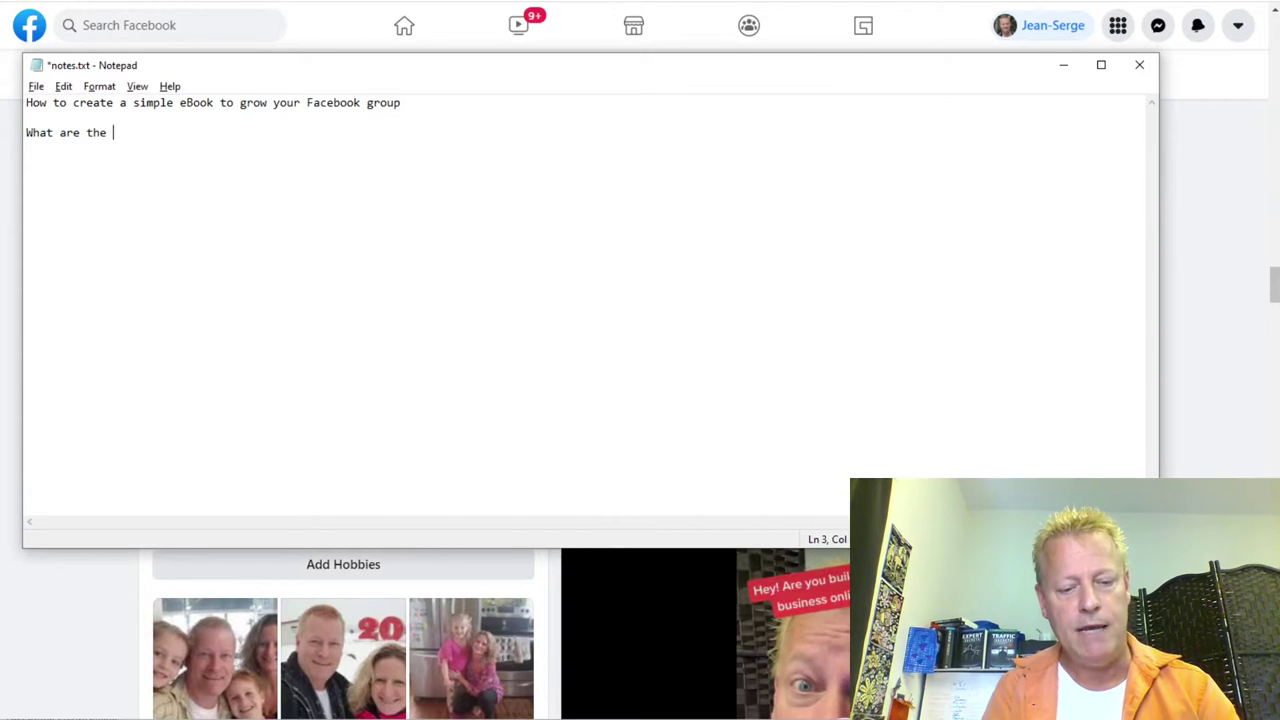
type("steps to crea")
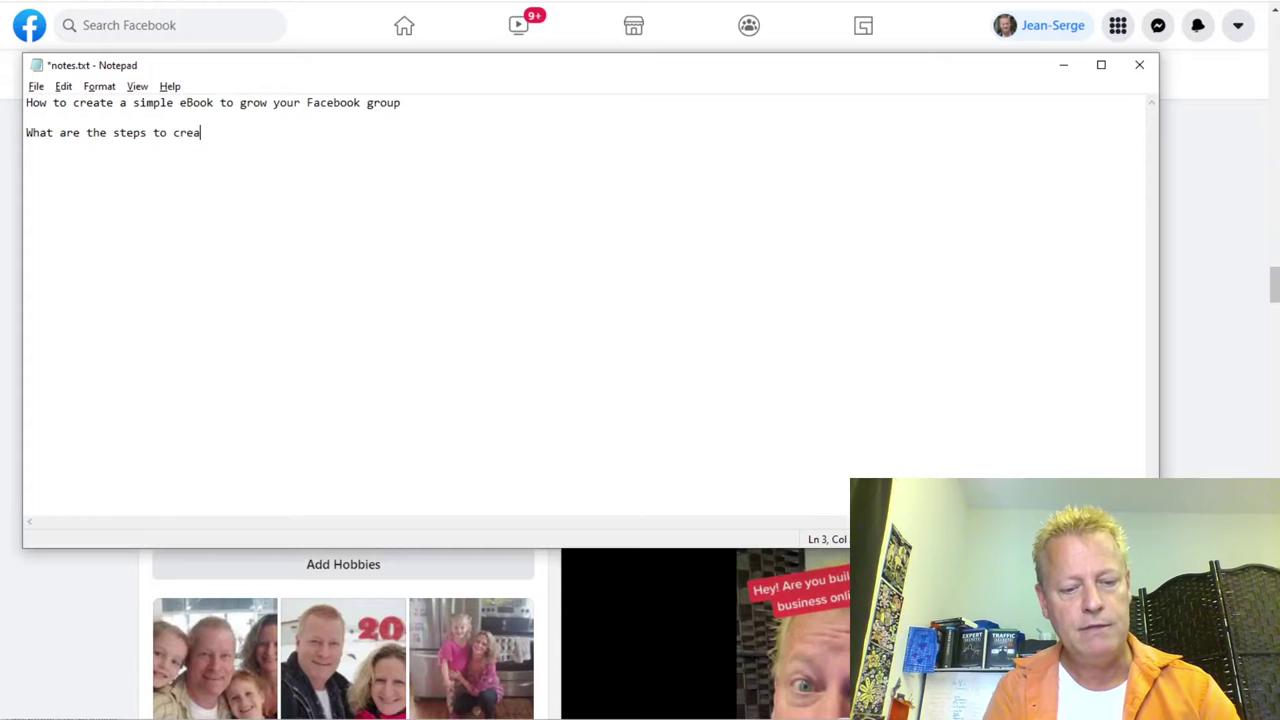
type("te your simple ")
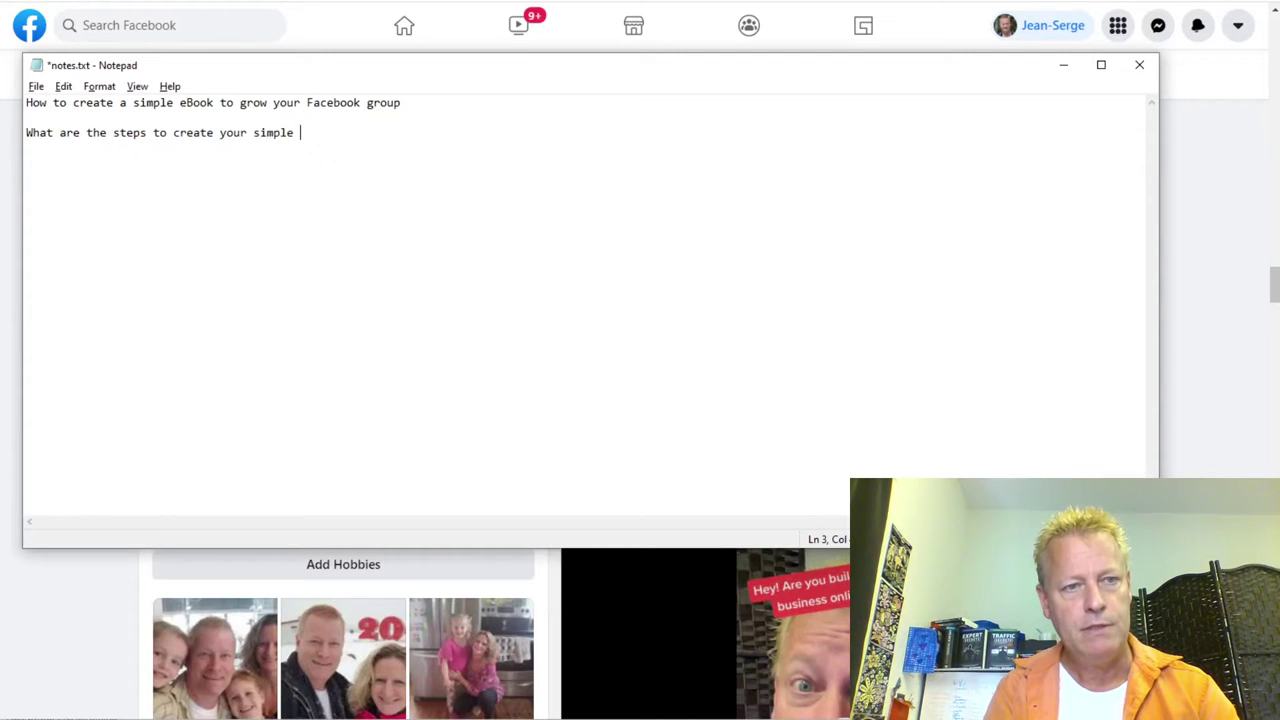
type("eBook?  ")
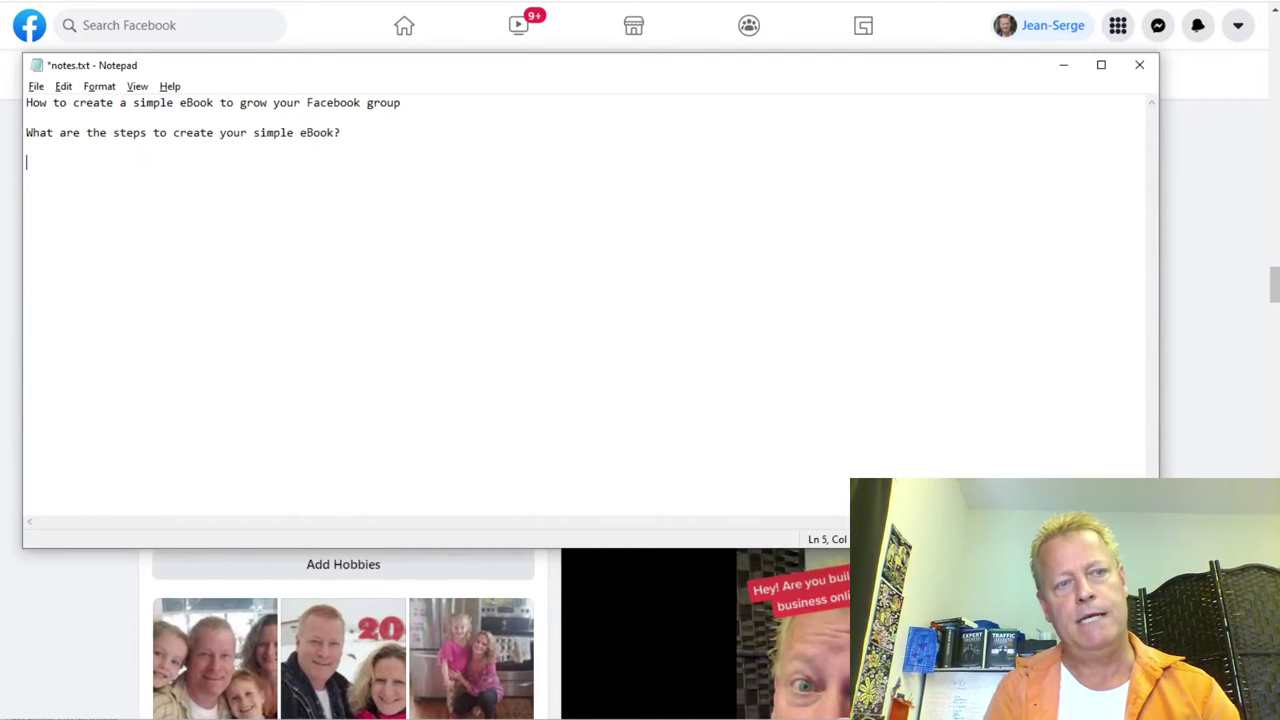
type("1- ")
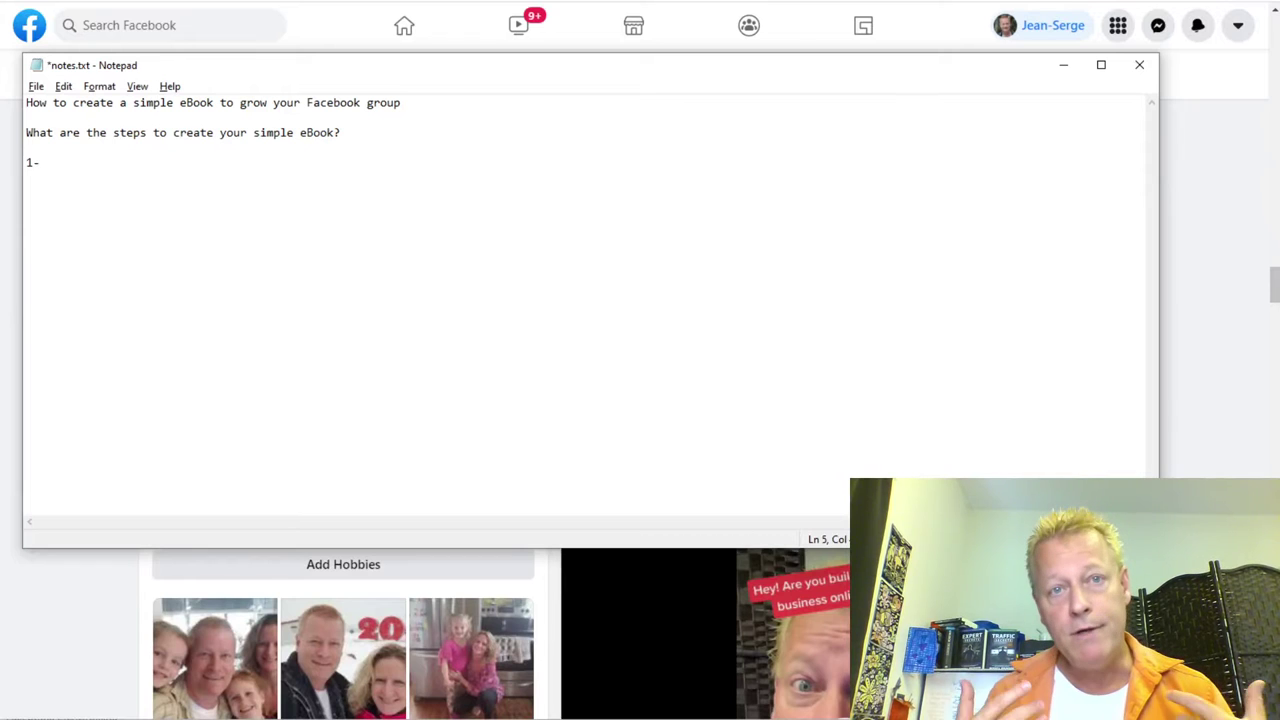
type("Yuo r")
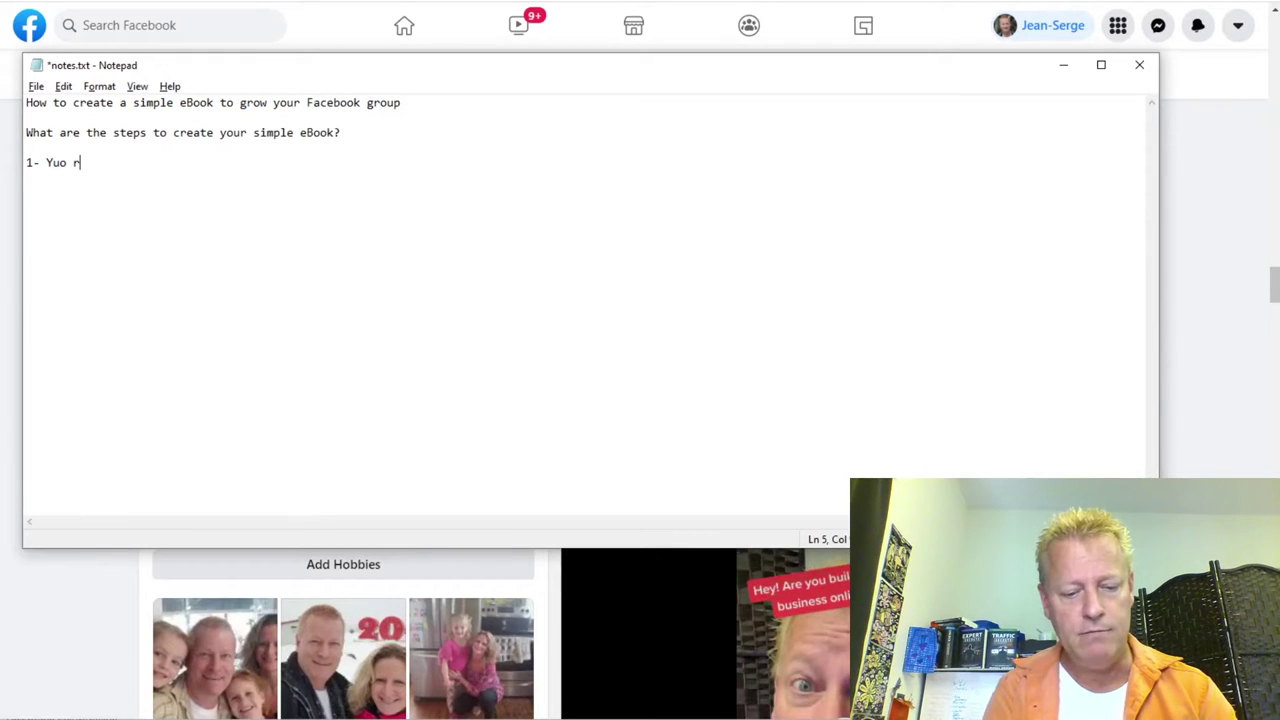
key("BackSpace")
key("BackSpace")
key("BackSpace")
key("BackSpace")
type("ou need a topic")
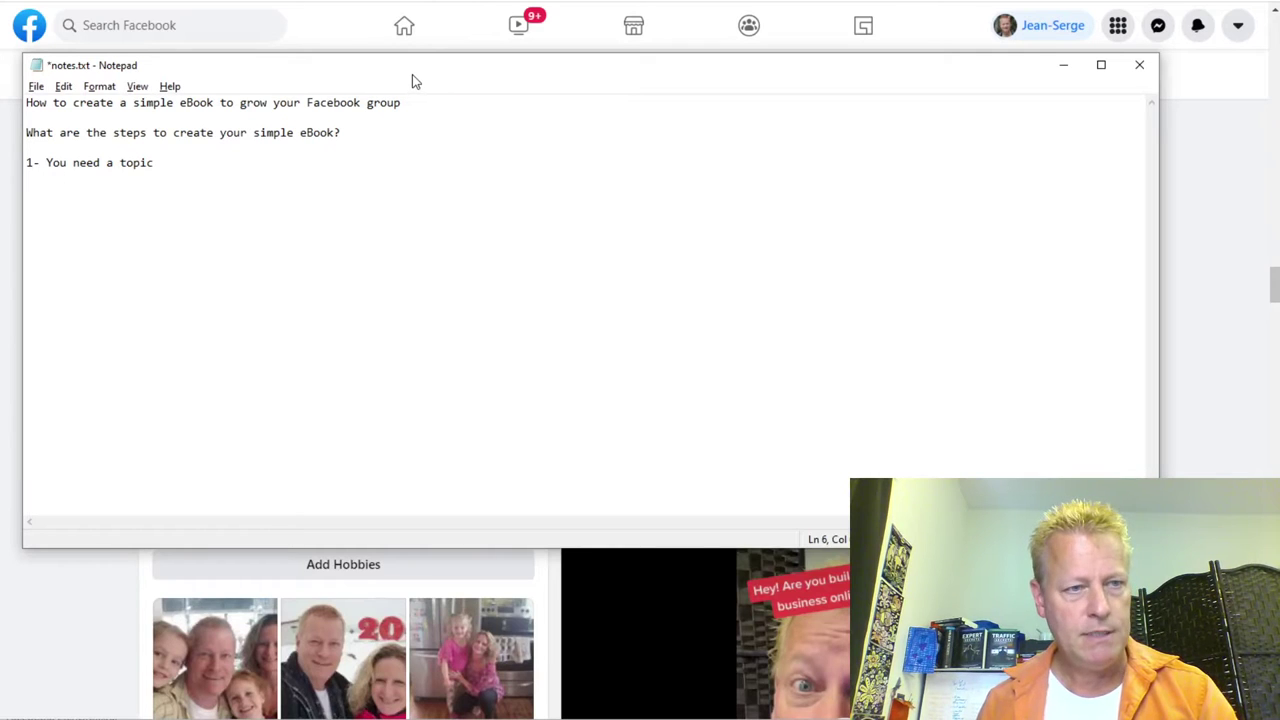
type("Secrets to Growing your Facebook Engagement")
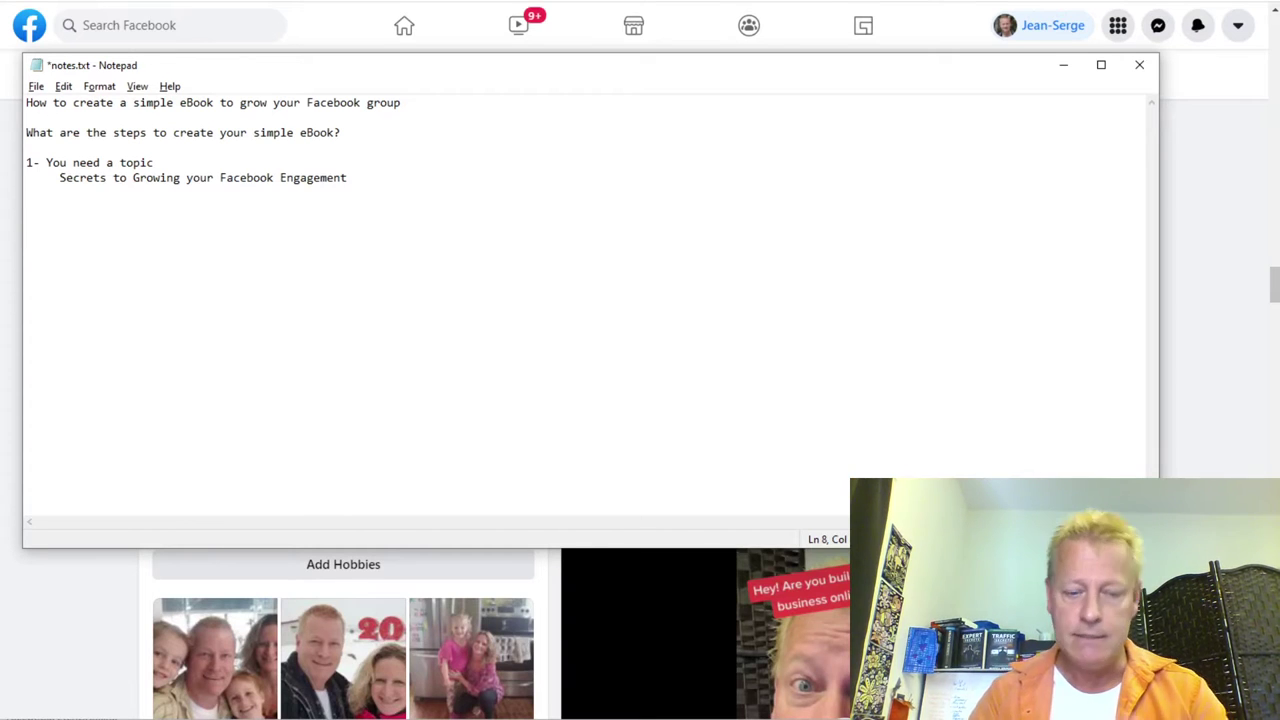
Step: Write step '2- You must know how to help with that topic'
type("2")
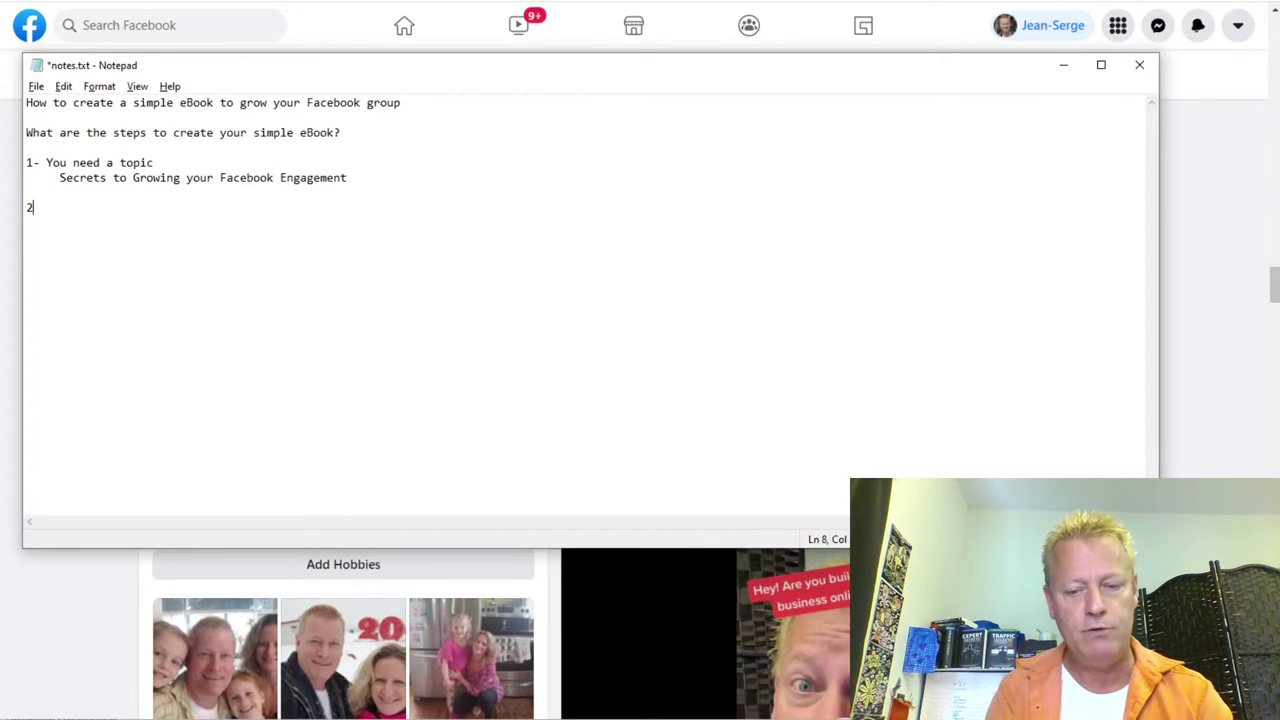
type("- YO need")
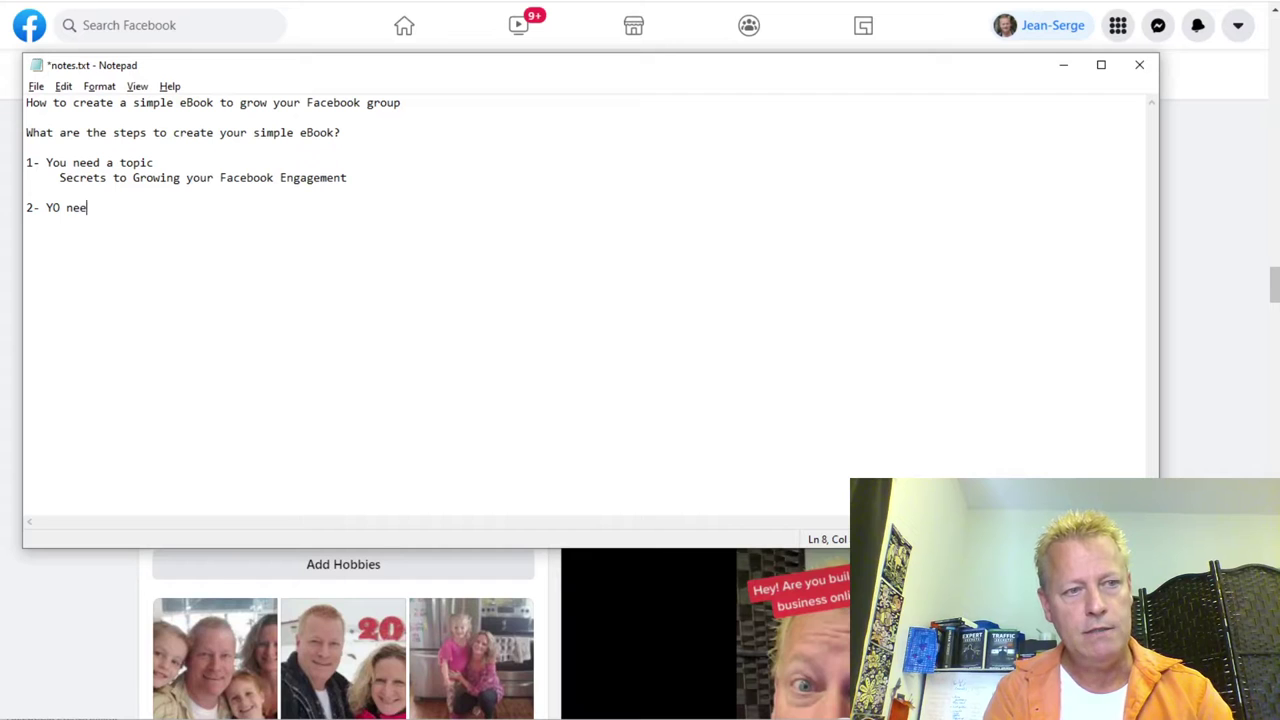
key("BackSpace")
key("BackSpace")
key("BackSpace")
key("BackSpace")
key("BackSpace")
key("BackSpace")
type("ou ")
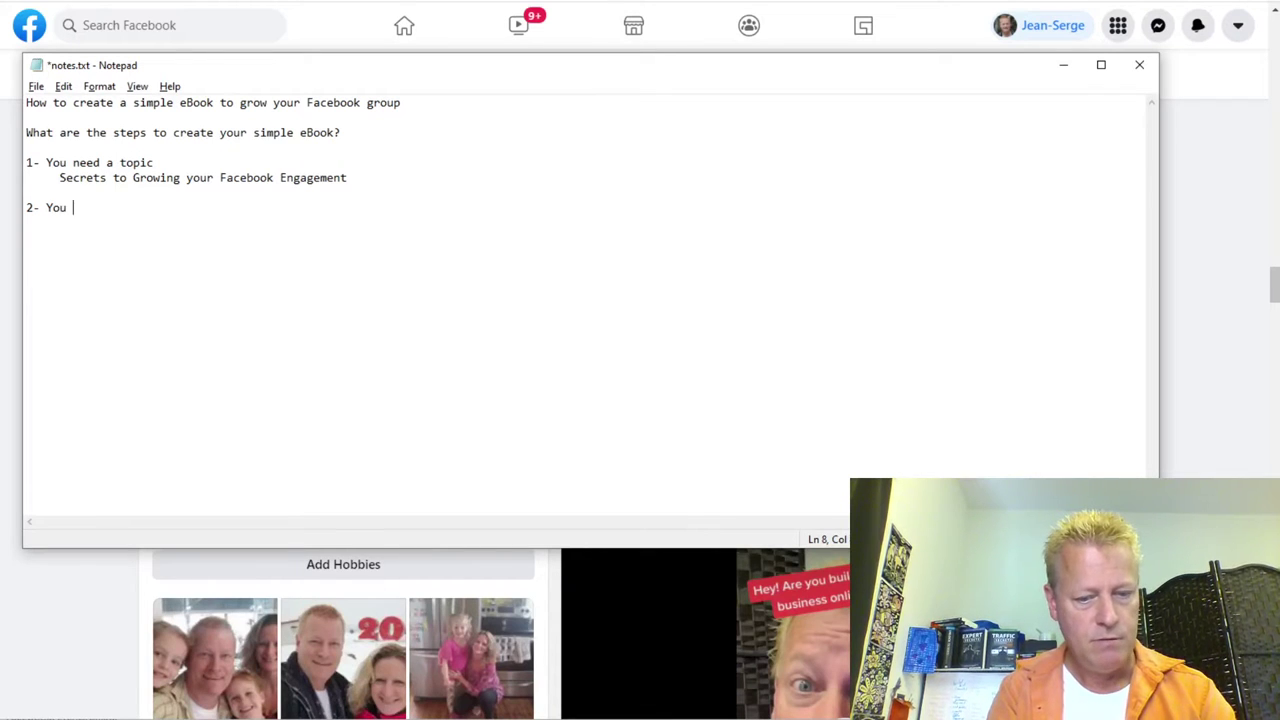
type("must know ")
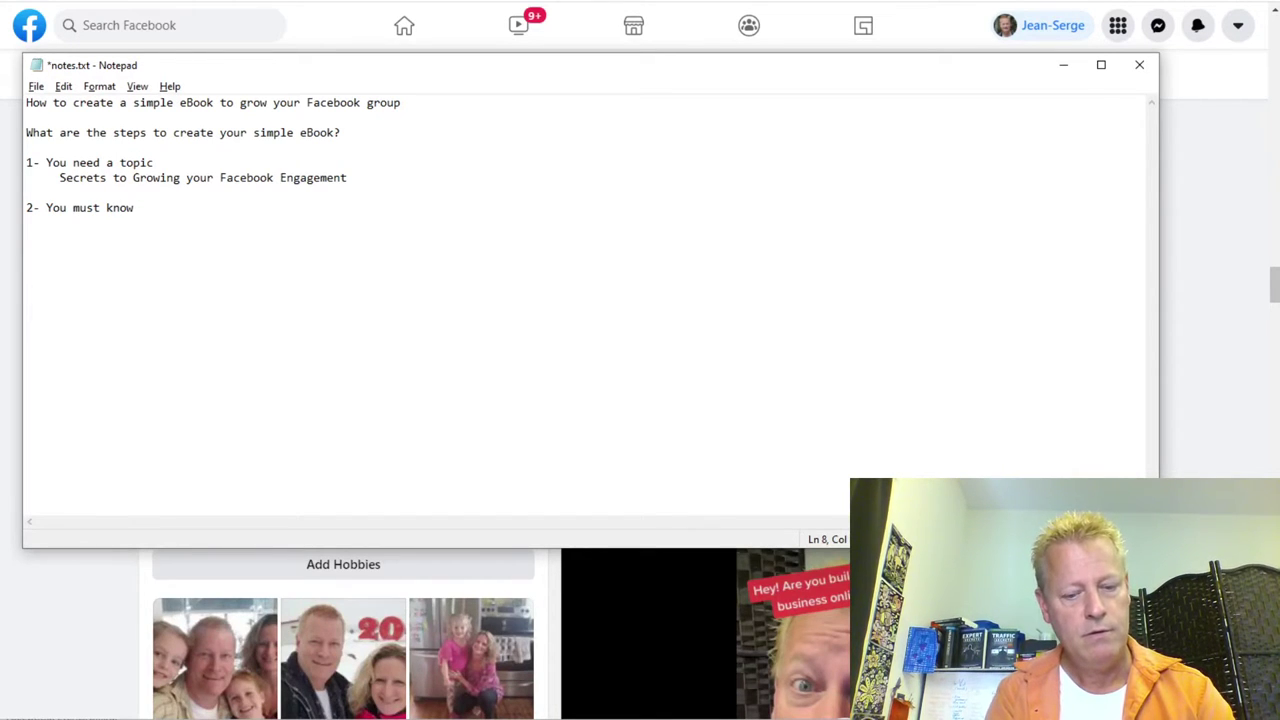
type("how t")
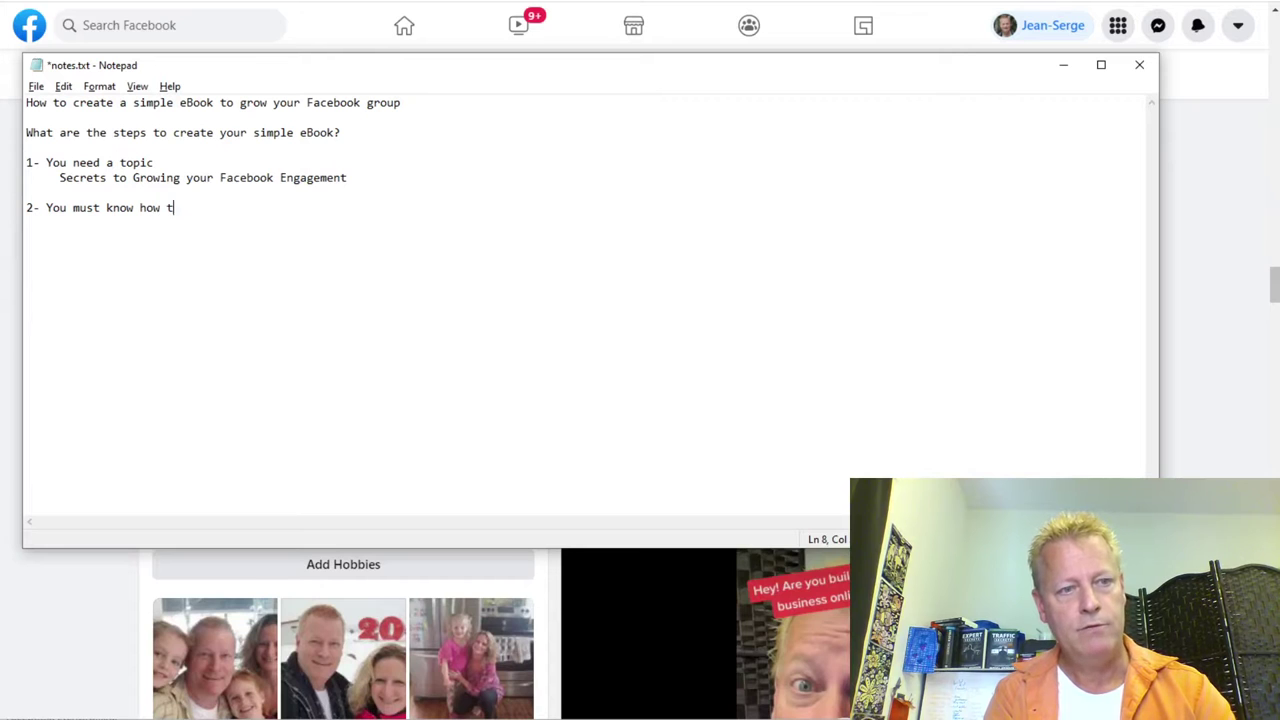
type("o help with that topic")
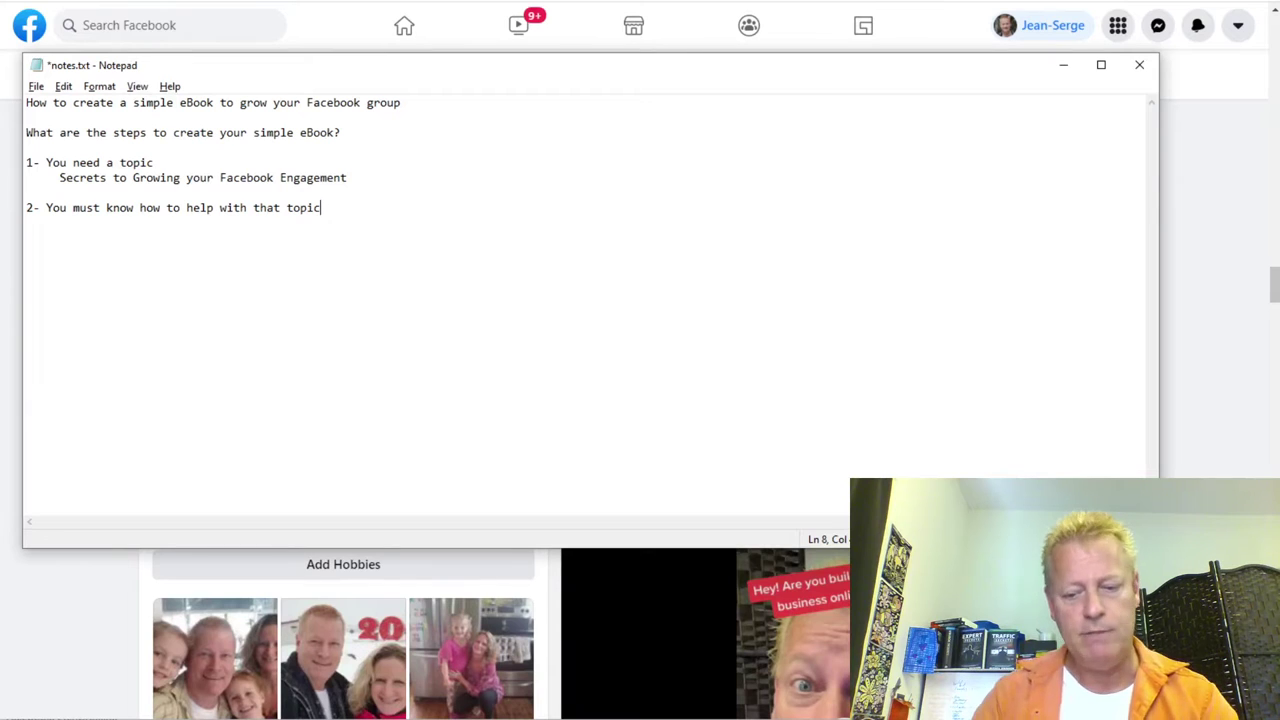
Step: Add step '3- Decide on the content in eBook' with sub-item 'I'm doing a simple 1 page free eBook'
key("Return")
key("Return")
type("3")
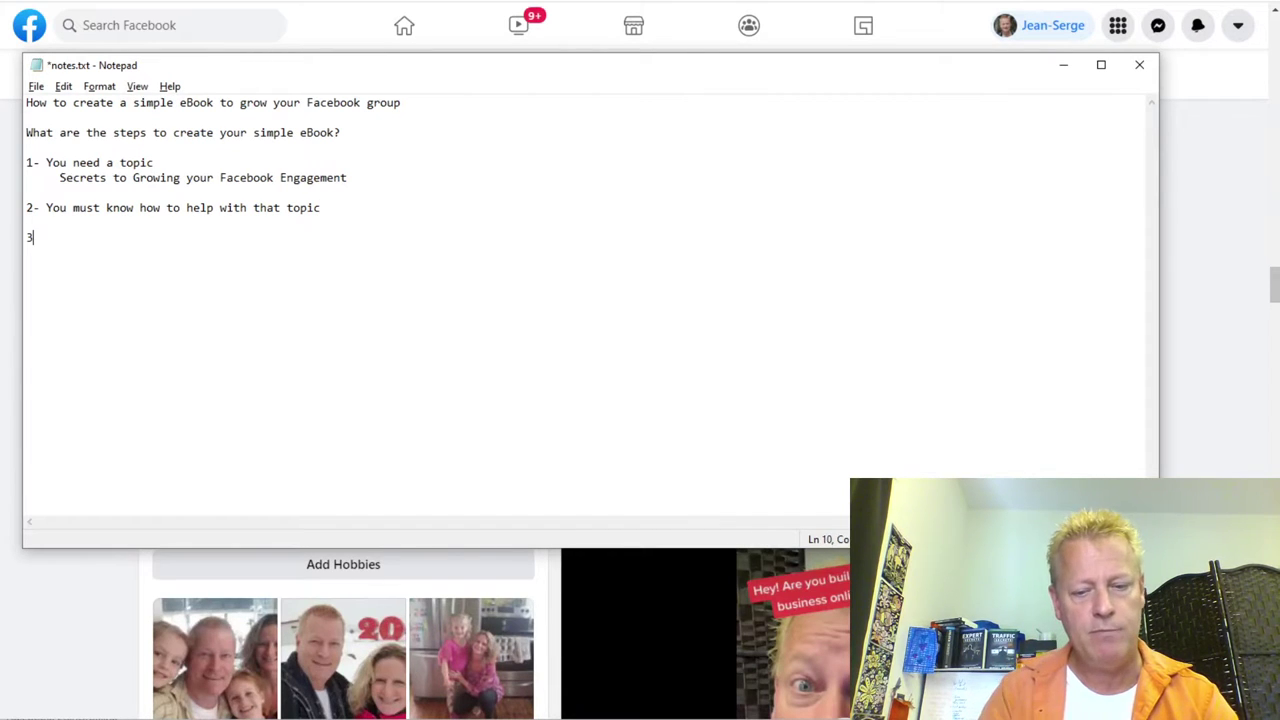
type("- De")
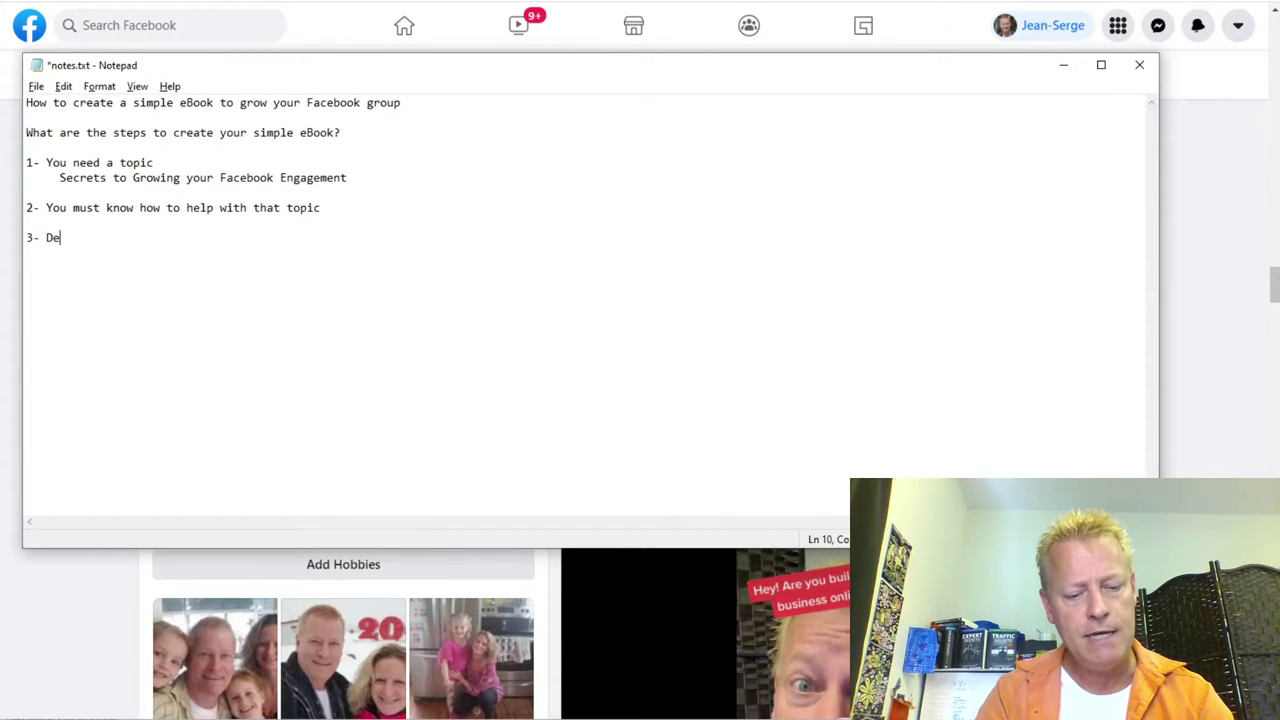
type("cide on the co")
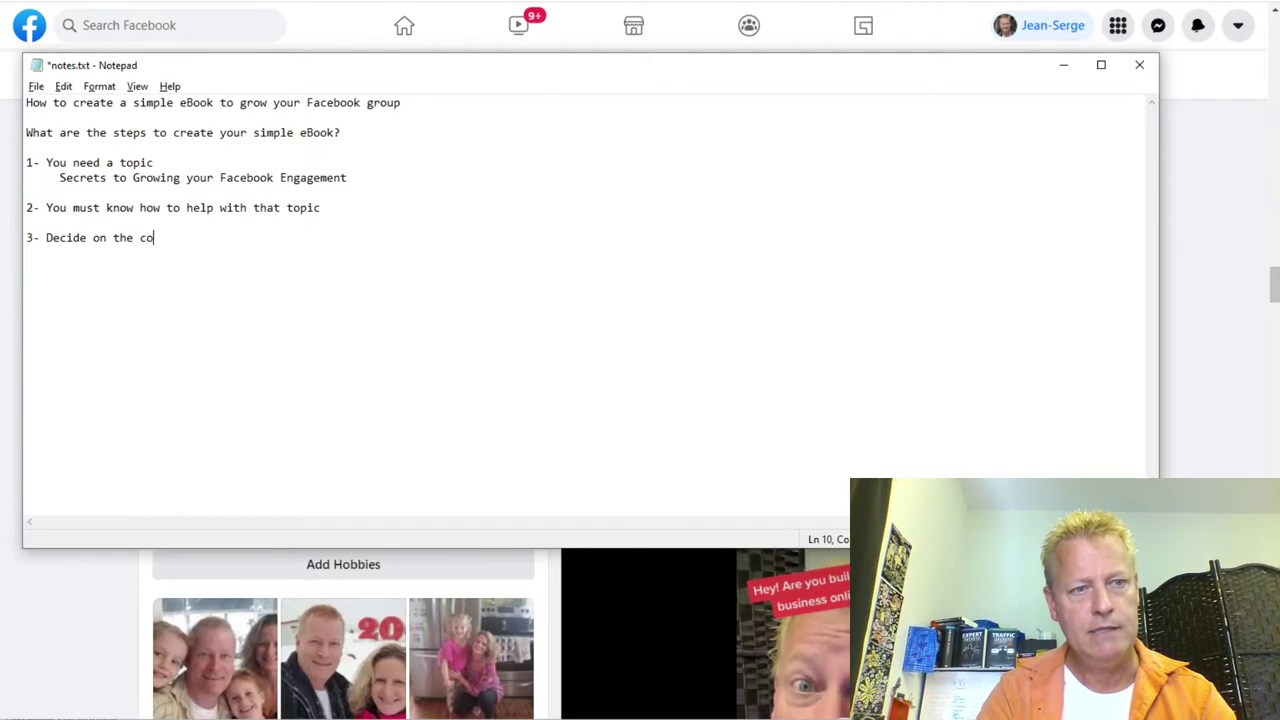
type("ntent in eBook")
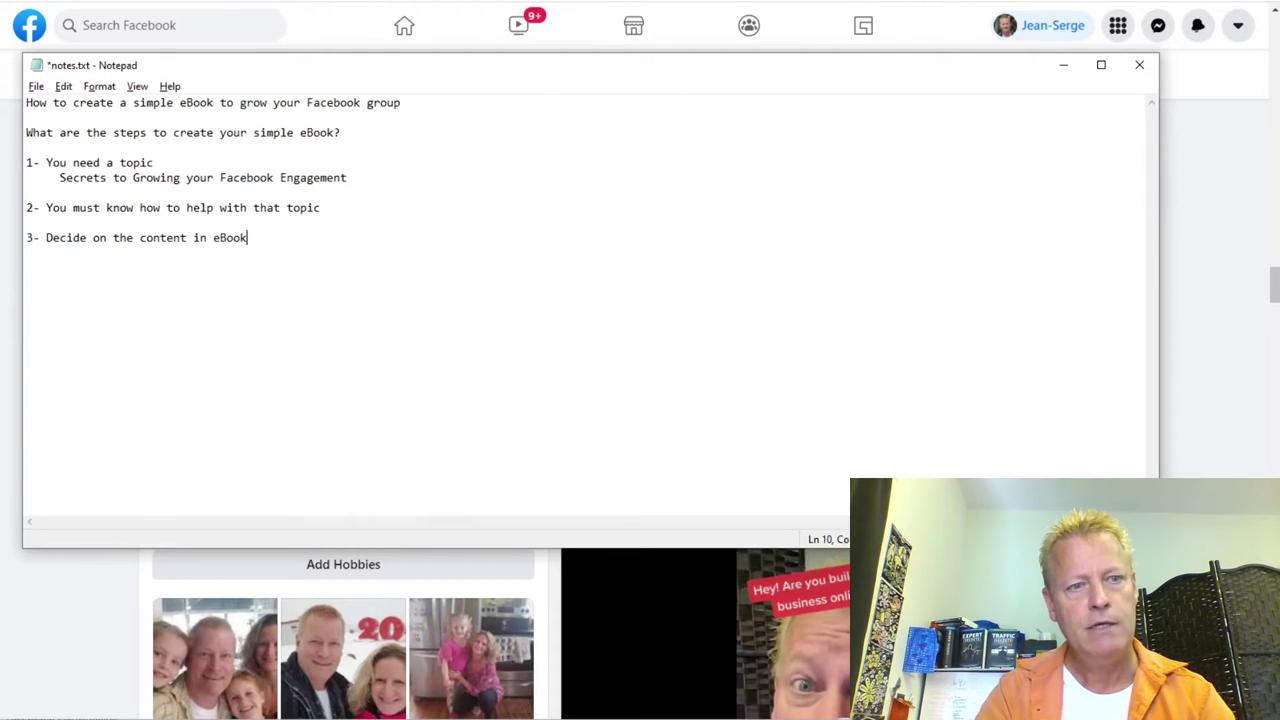
key("Return")
type("-")
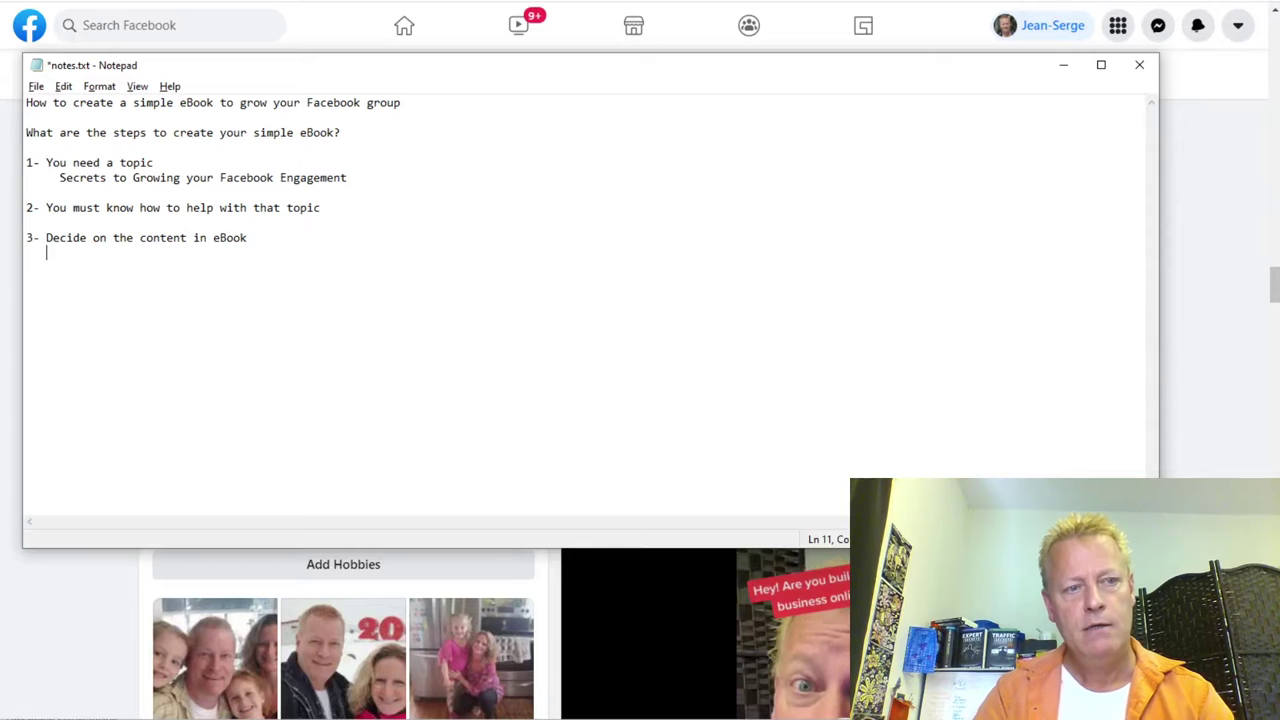
type(" I")
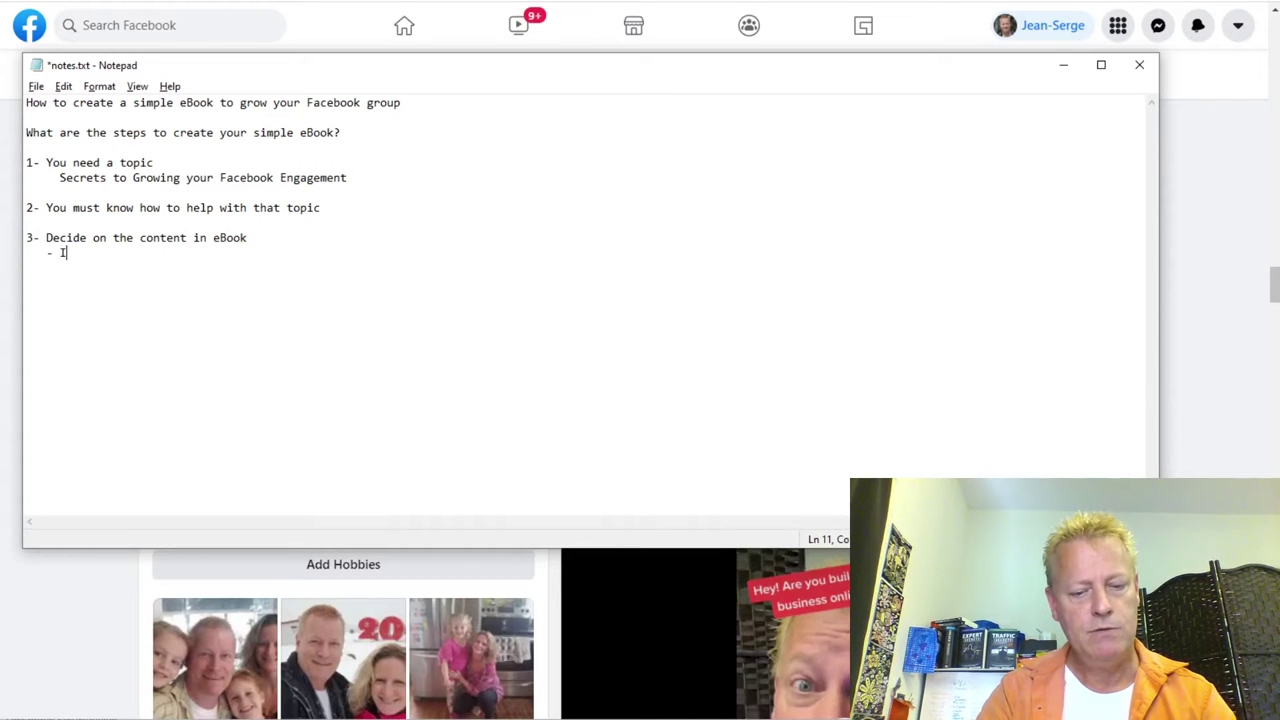
type("'m doing a sim")
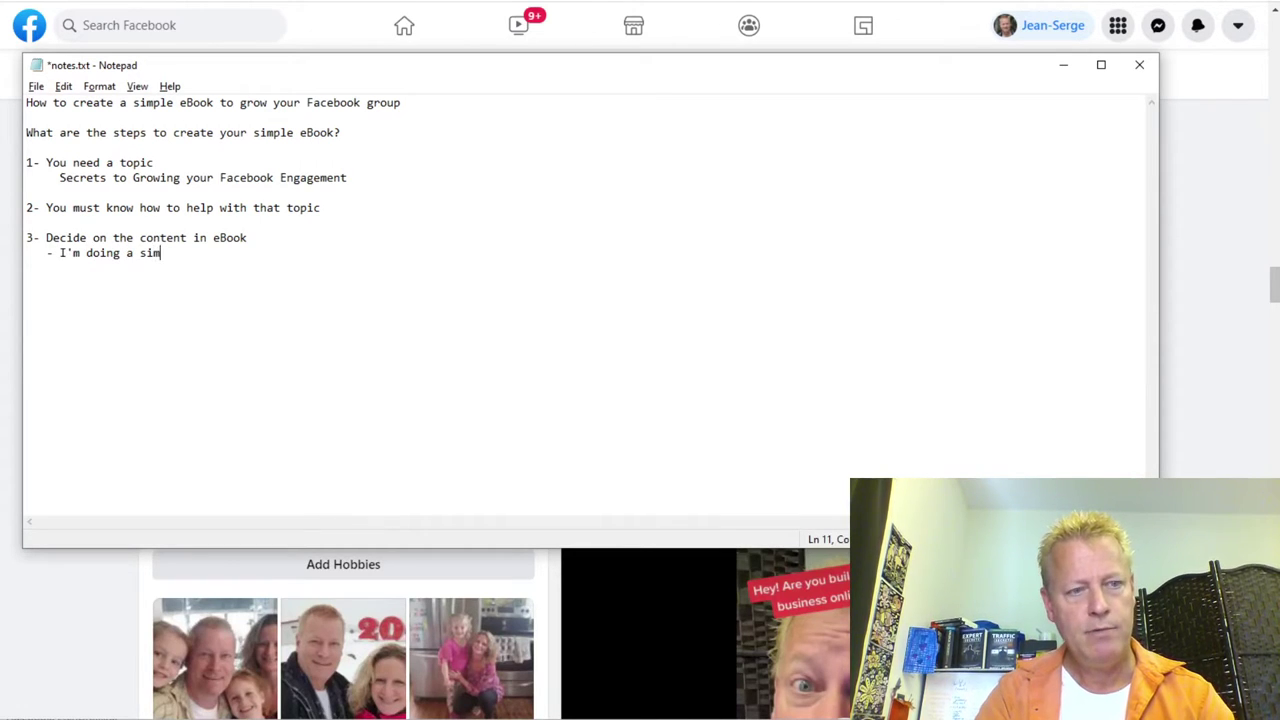
type("ple 1 page f")
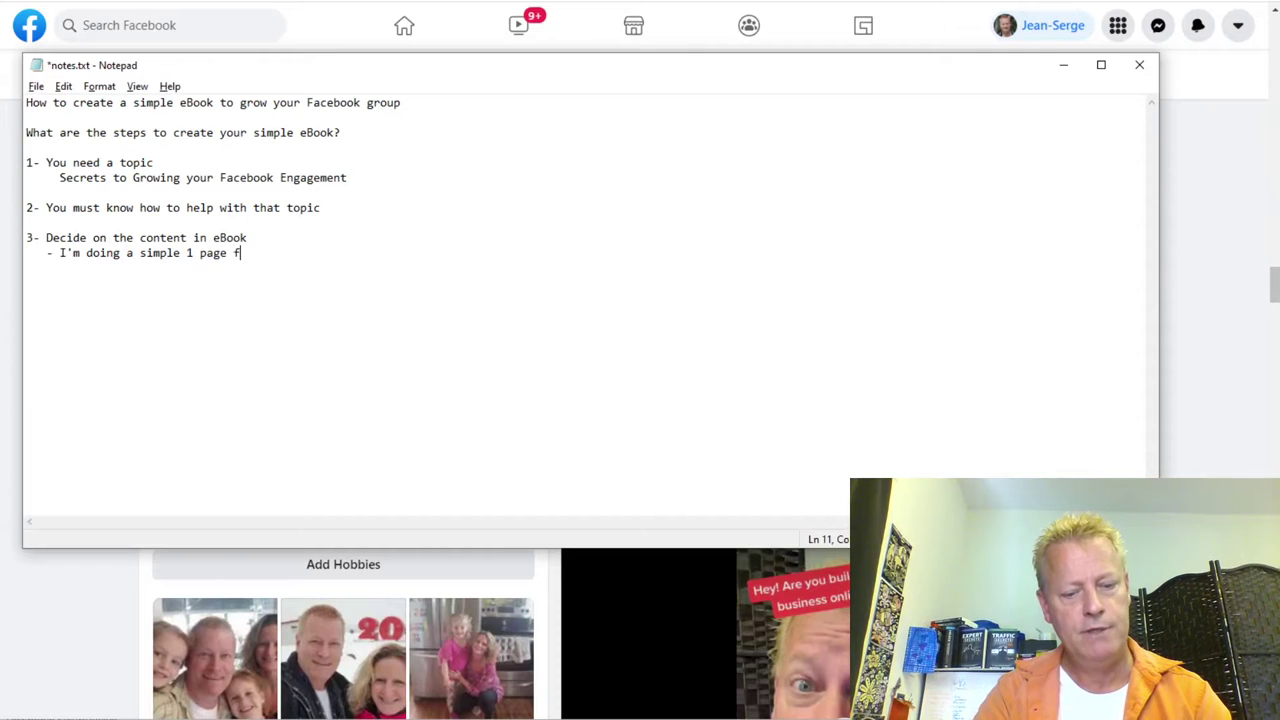
type("ree eBook")
key("Return")
type("- a")
key("BackSpace")
type("A")
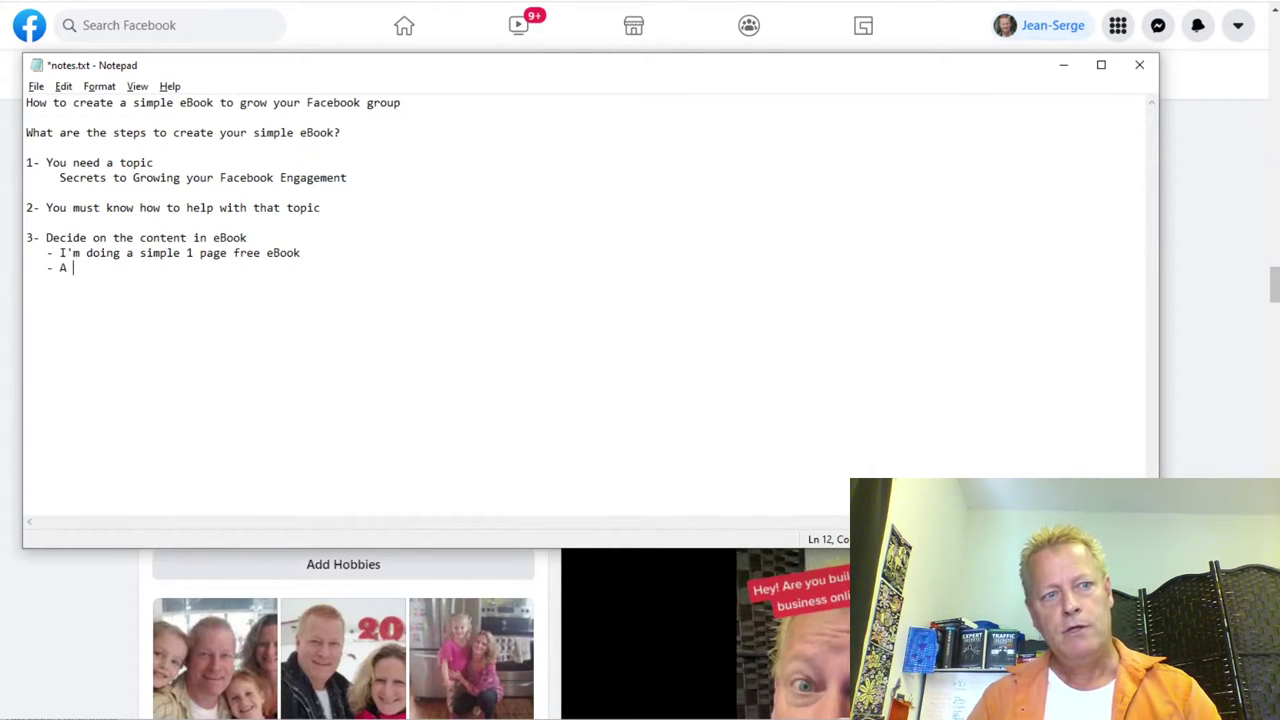
Step: Number the sub-items 1 and 2, adding 'A multiple page eBook with details on each bullet' and 'with bullet list'
key("Up")
key("Left")
key("Left")
key("Left")
key("Left")
type("1")
key("Down")
key("Left")
type("2")
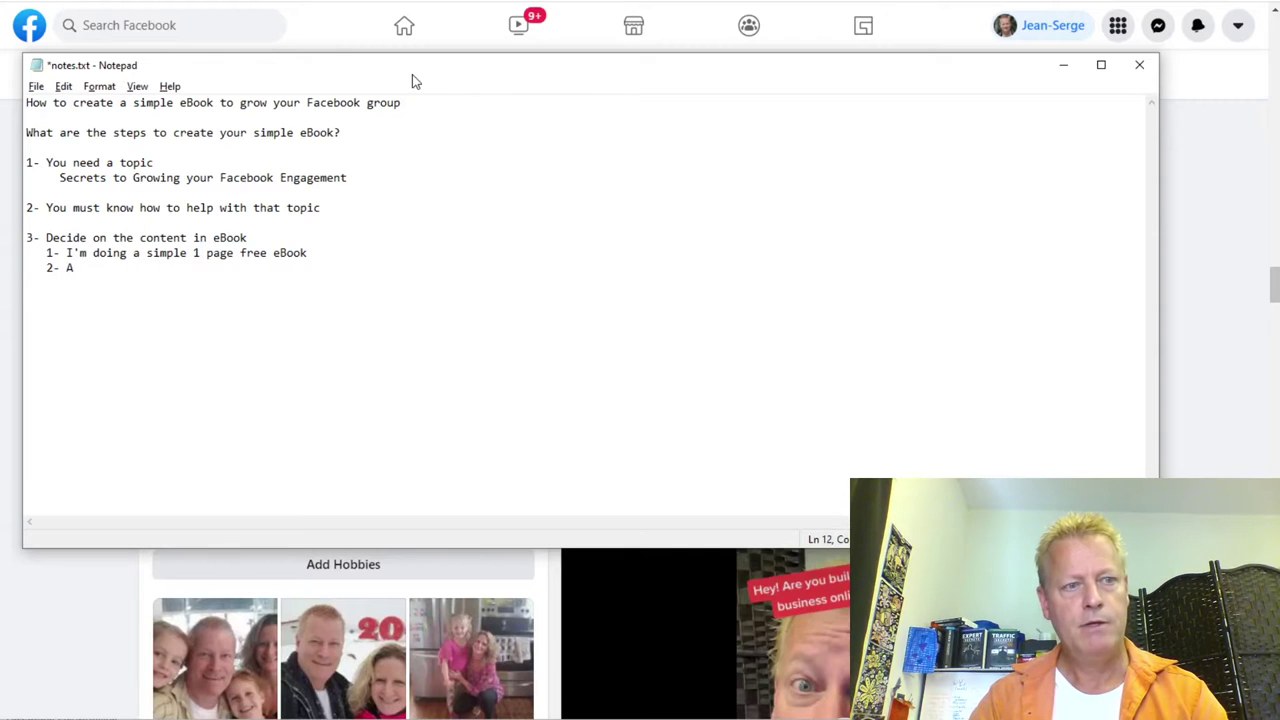
key("End")
key("BackSpace")
key("BackSpace")
type("A multi")
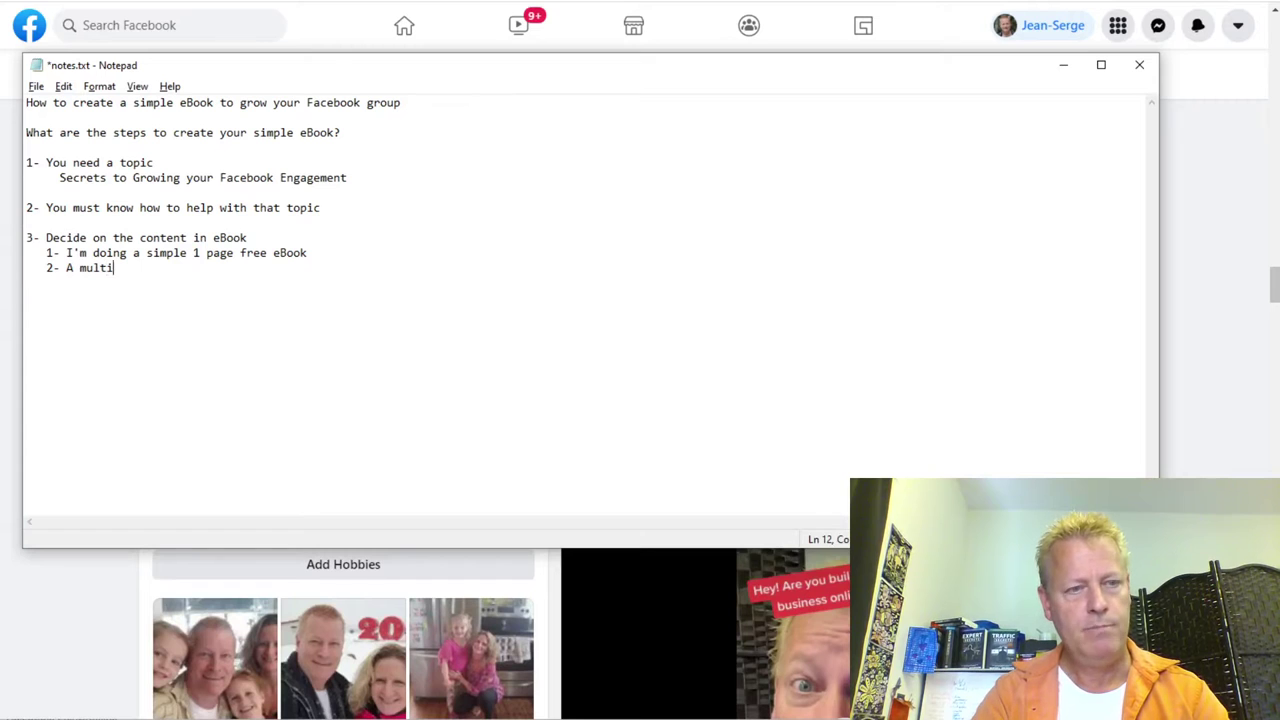
type("ple p")
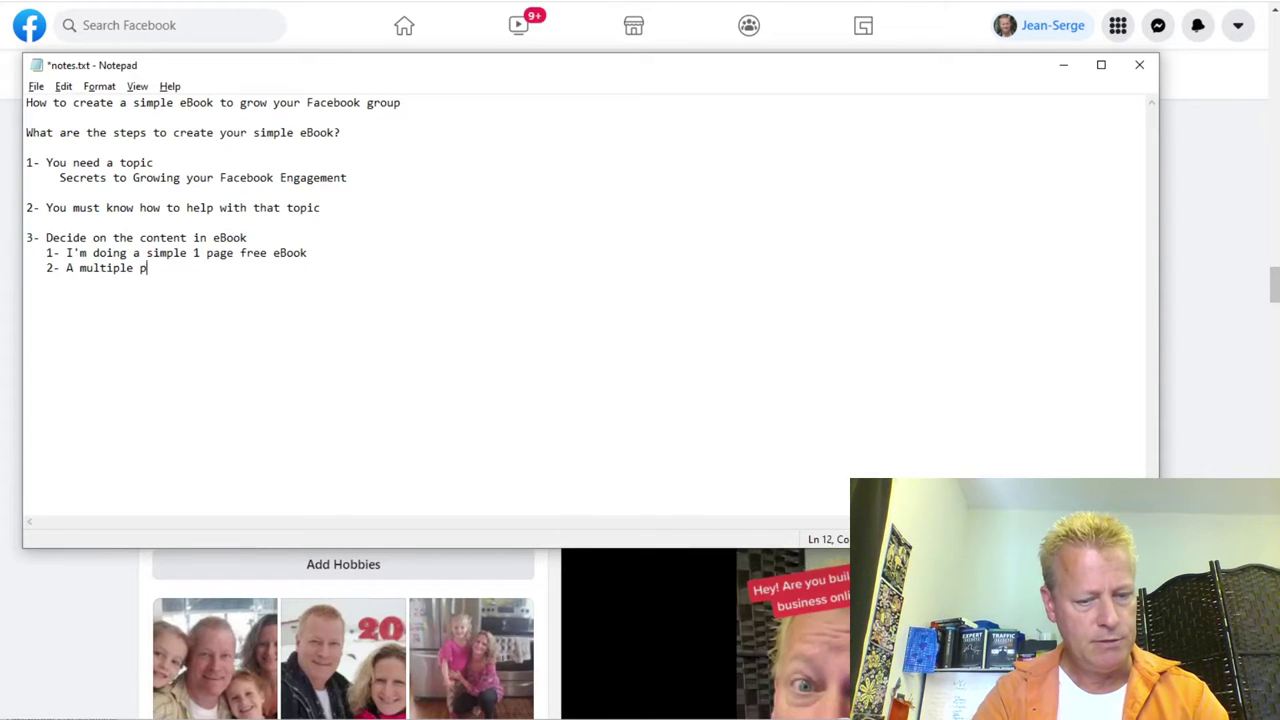
type("age eBook")
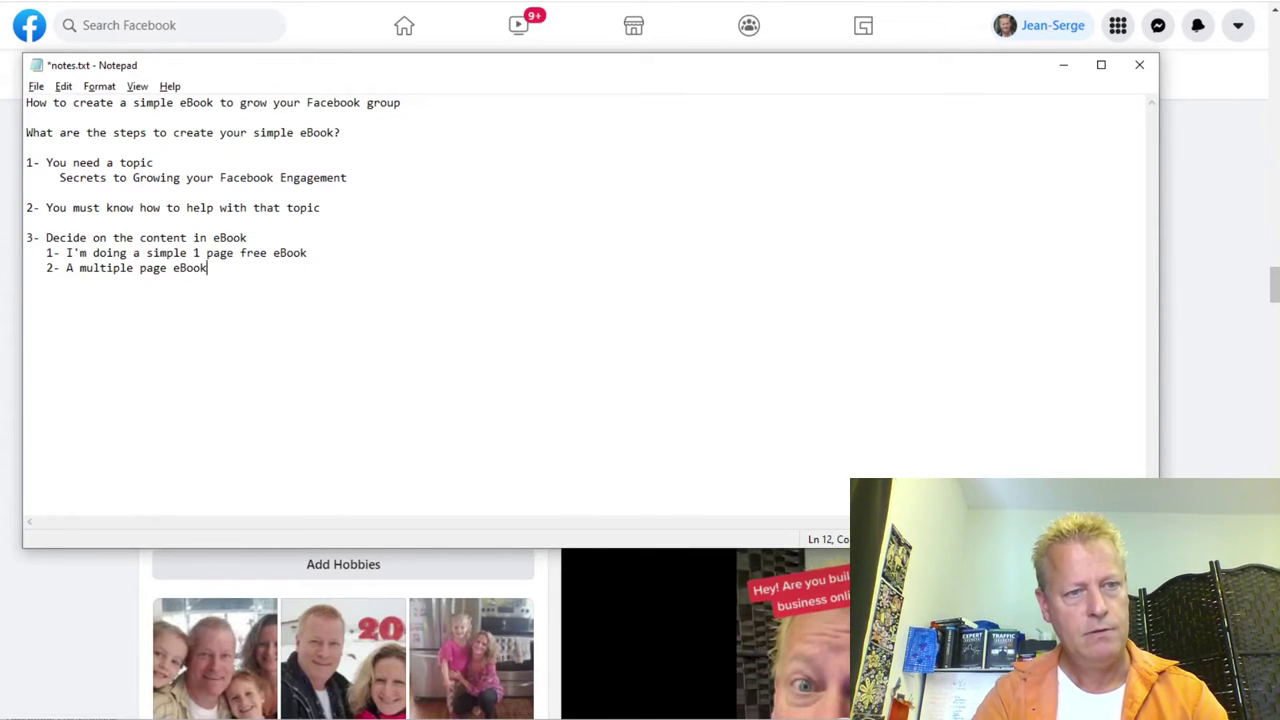
type(" with d")
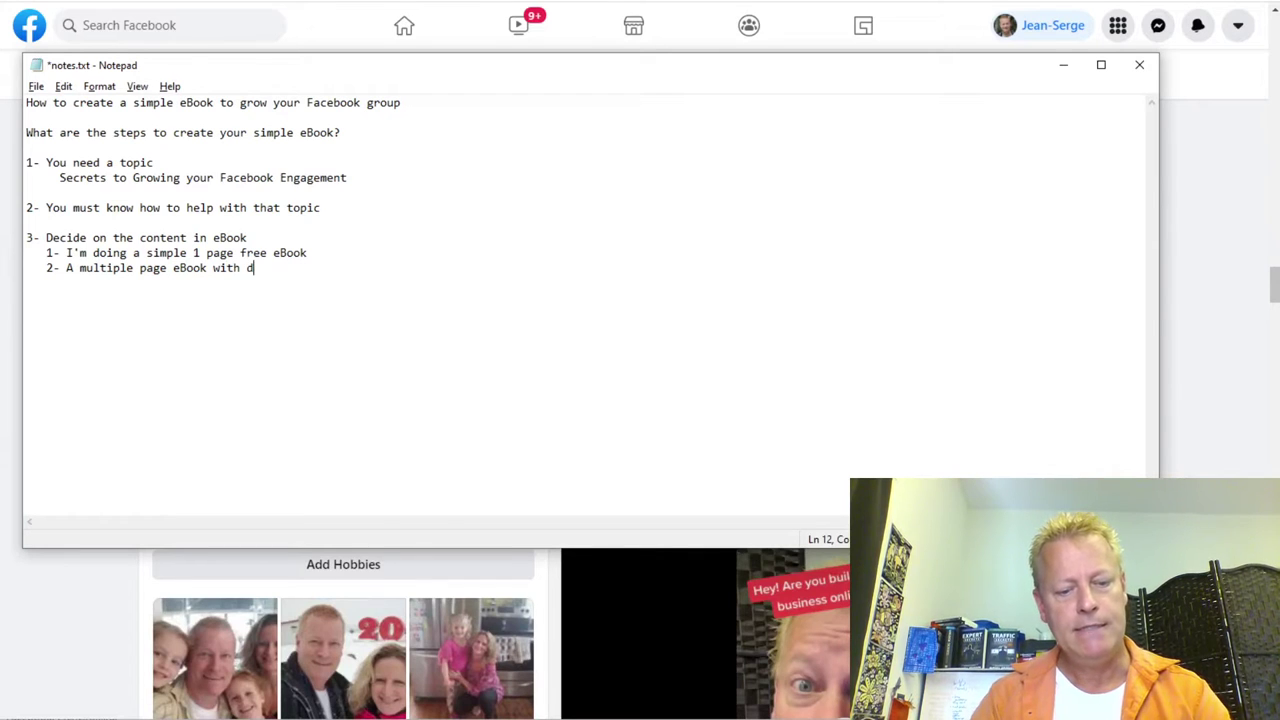
type("etails on each")
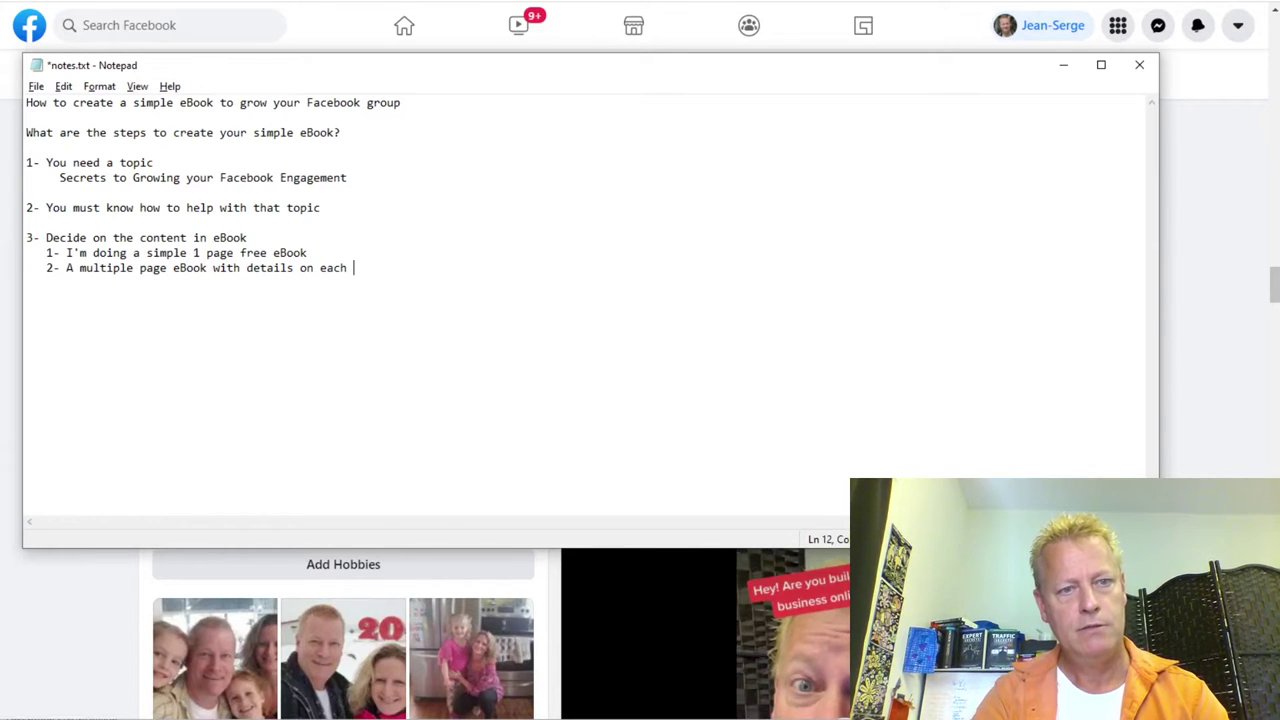
type(" bullet")
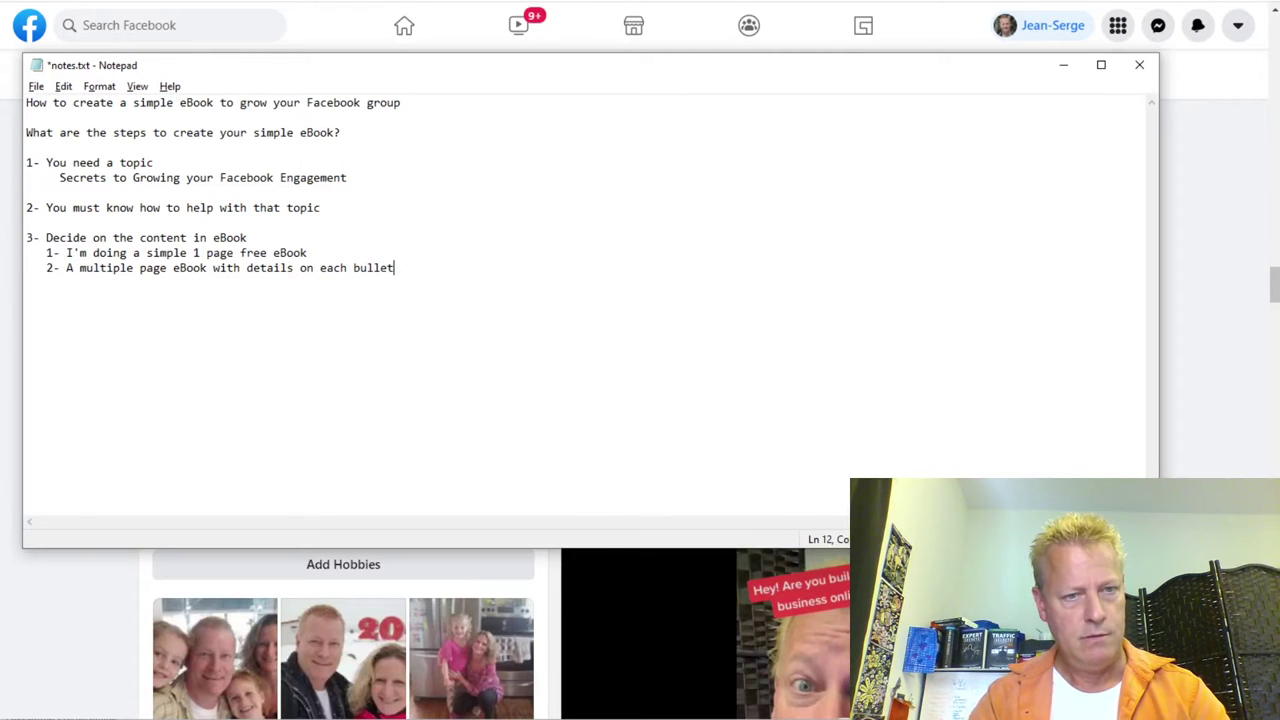
left_click(307, 253)
type("with bullet list")
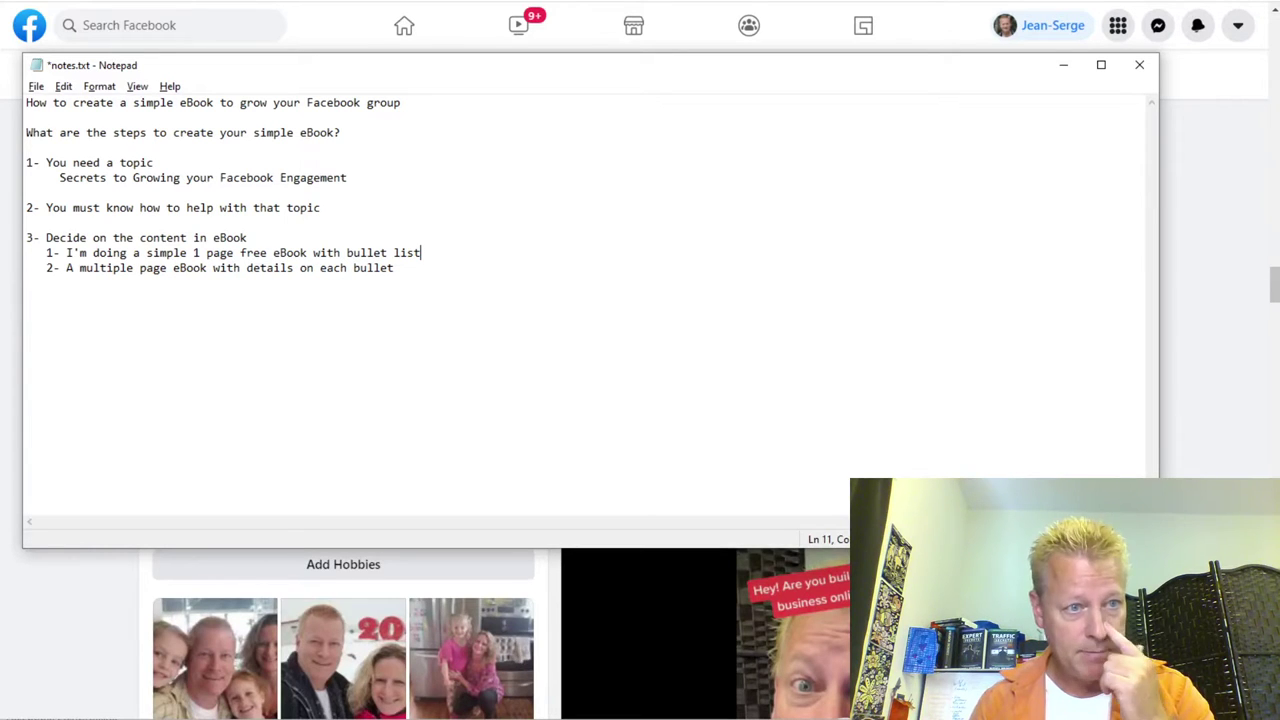
left_click(409, 266)
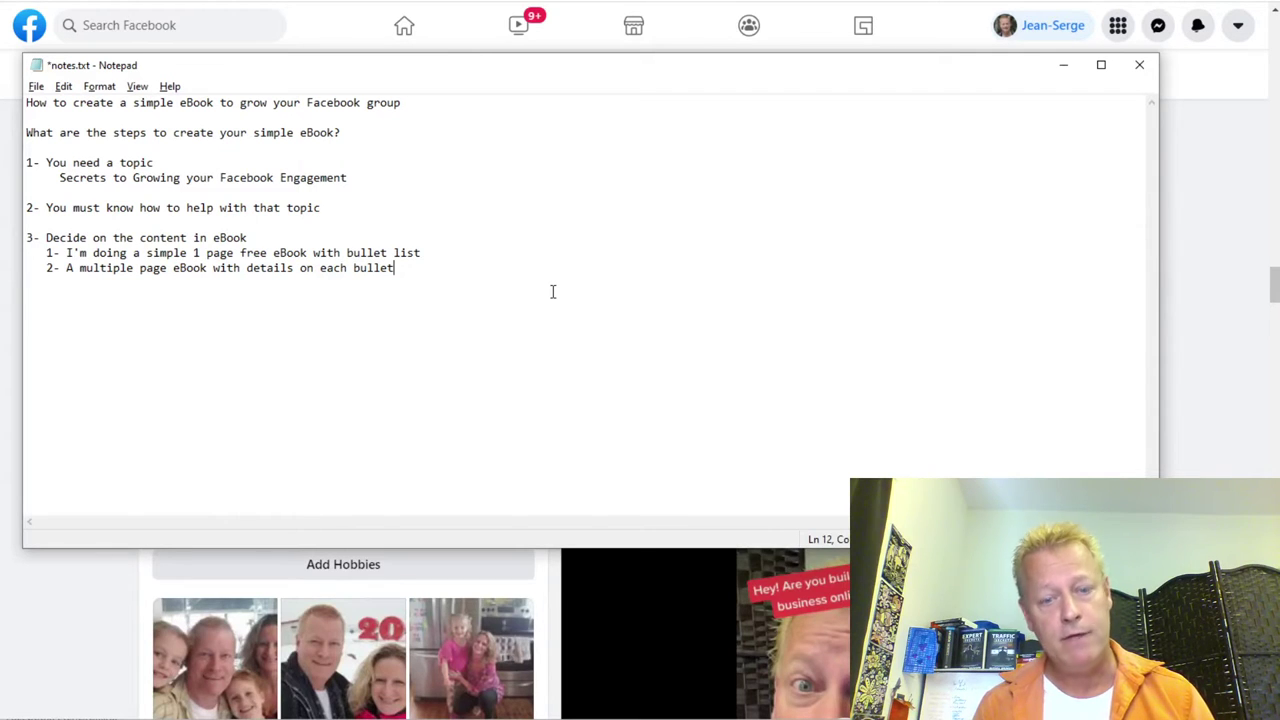
Step: Start a new line below step 3's sub-items
key("Return")
key("Return")
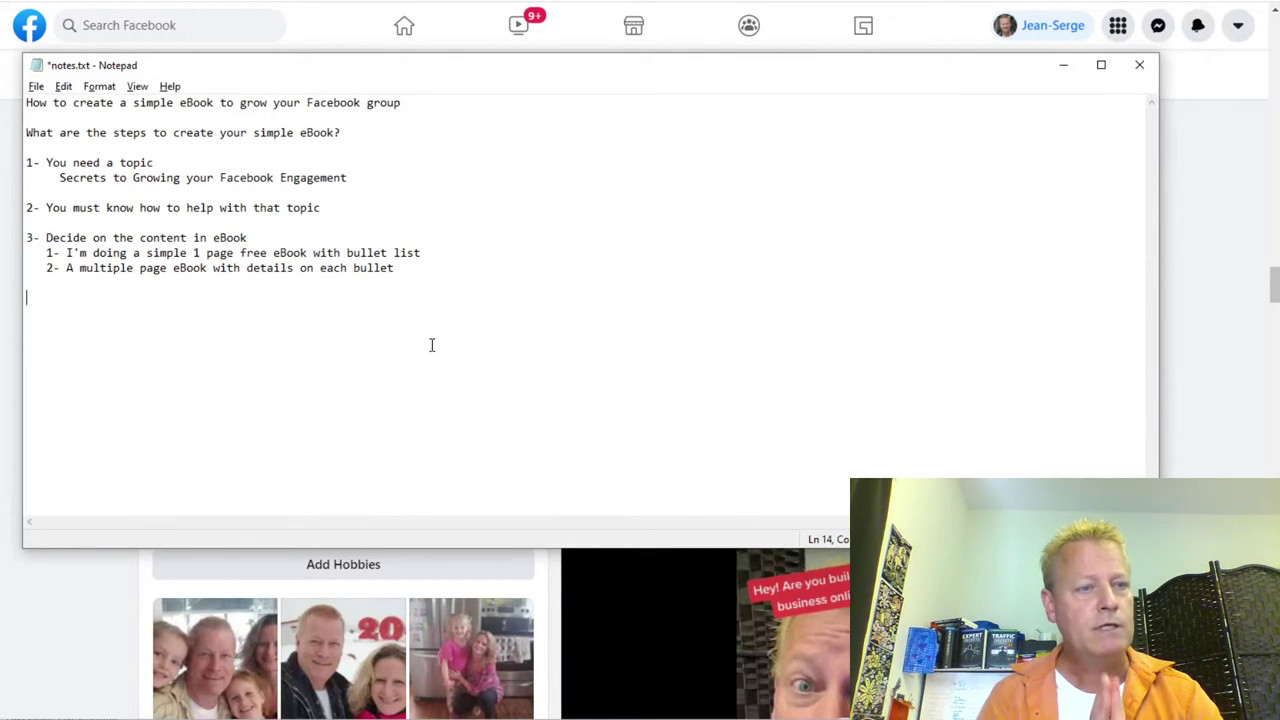
Step: Write step '4- You'll need an email list to get them to subscribe to send them the eBook'
type("4")
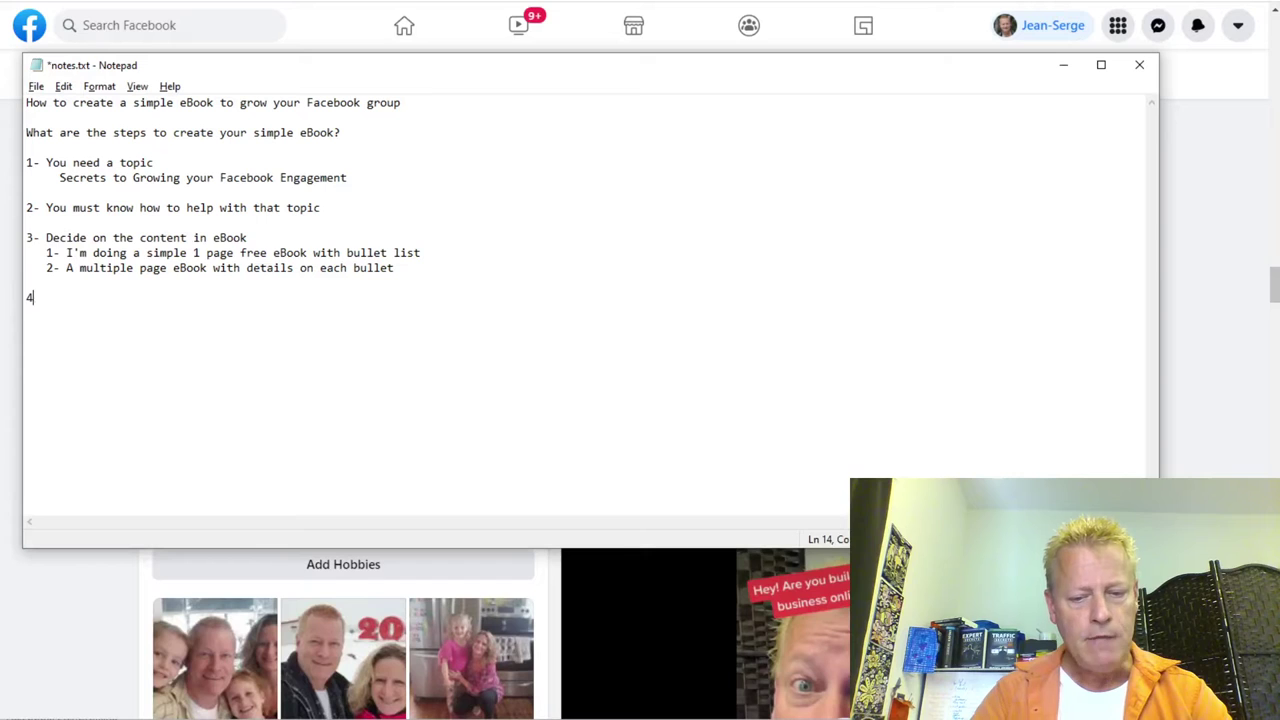
type("- You'll be")
key("BackSpace")
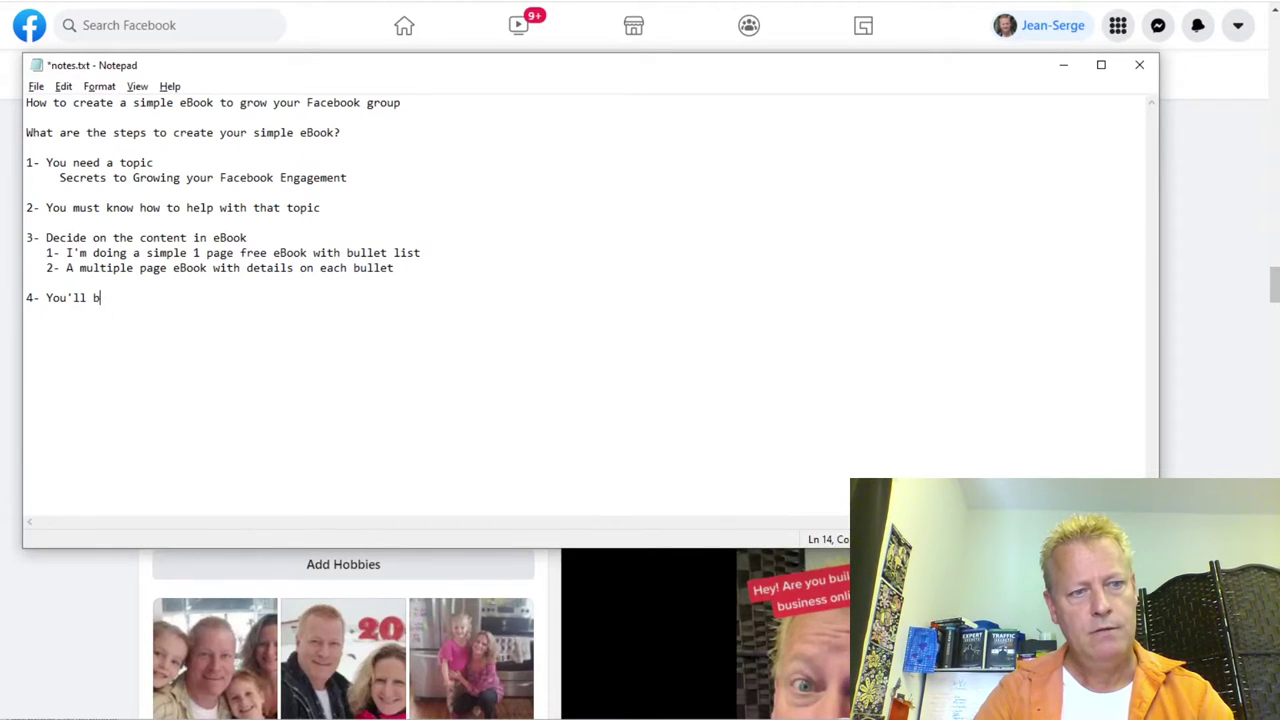
type("need an email list to ")
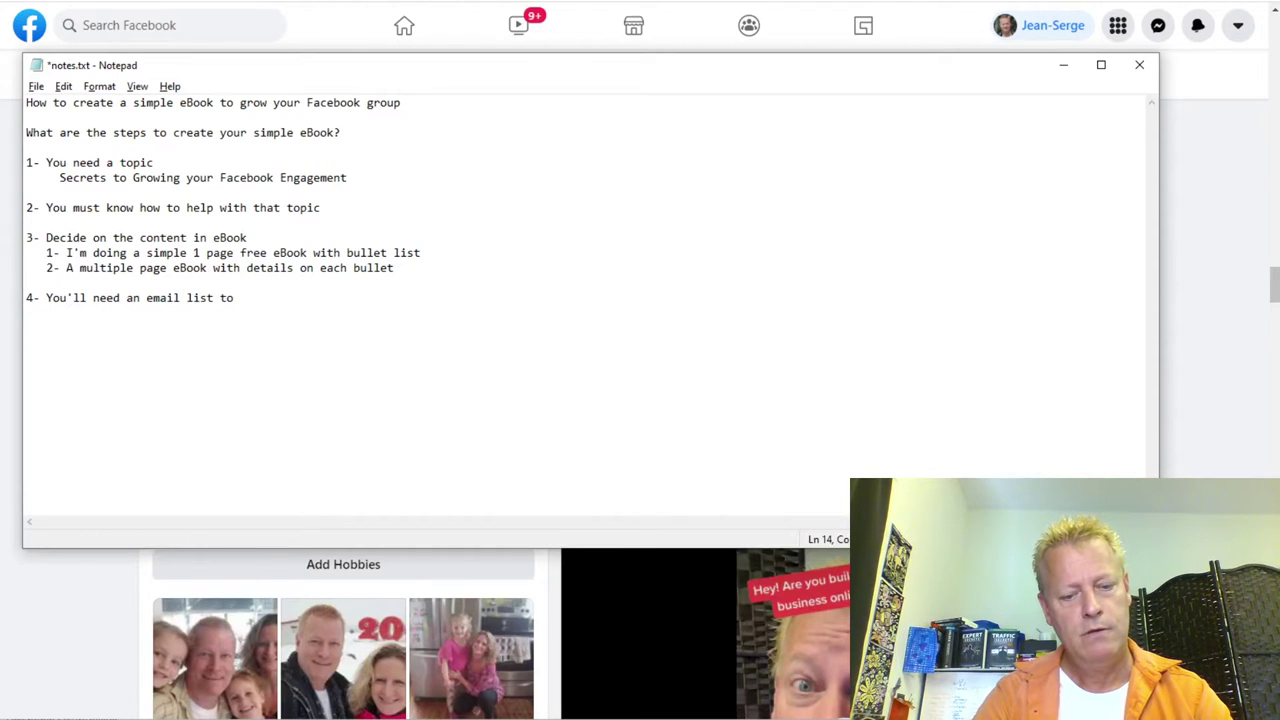
type("get them t")
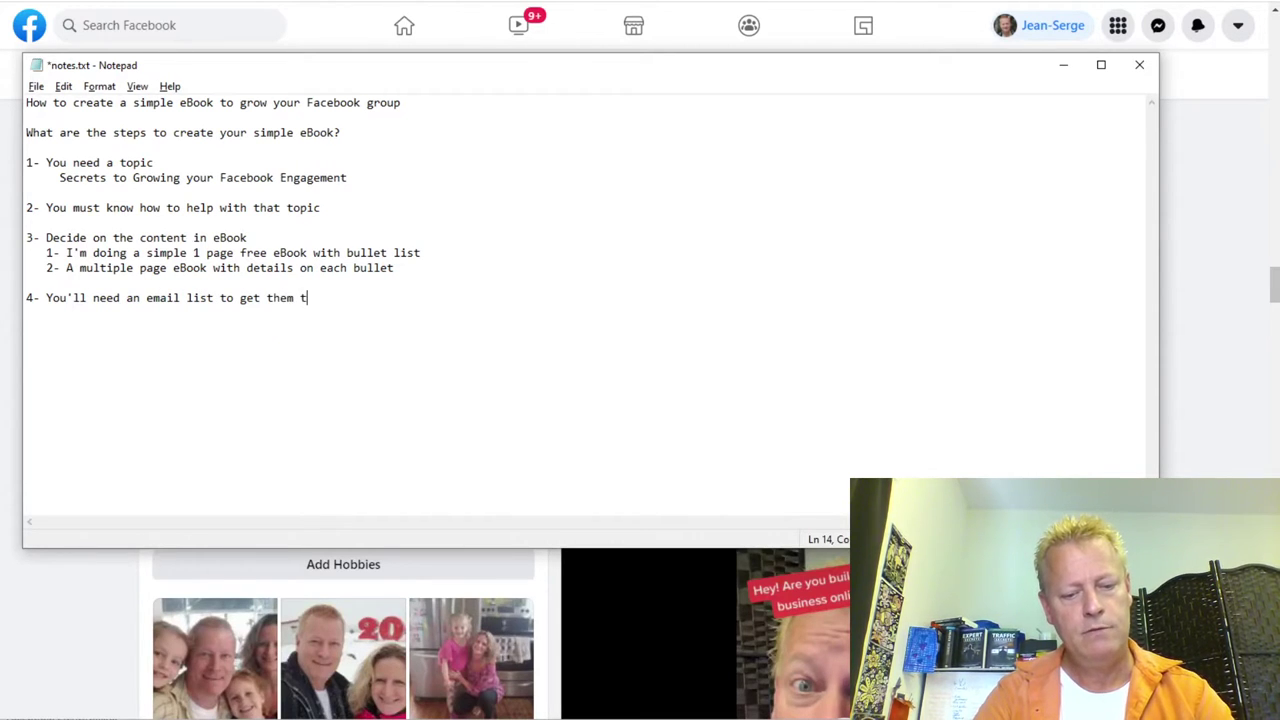
type("o subscribe ")
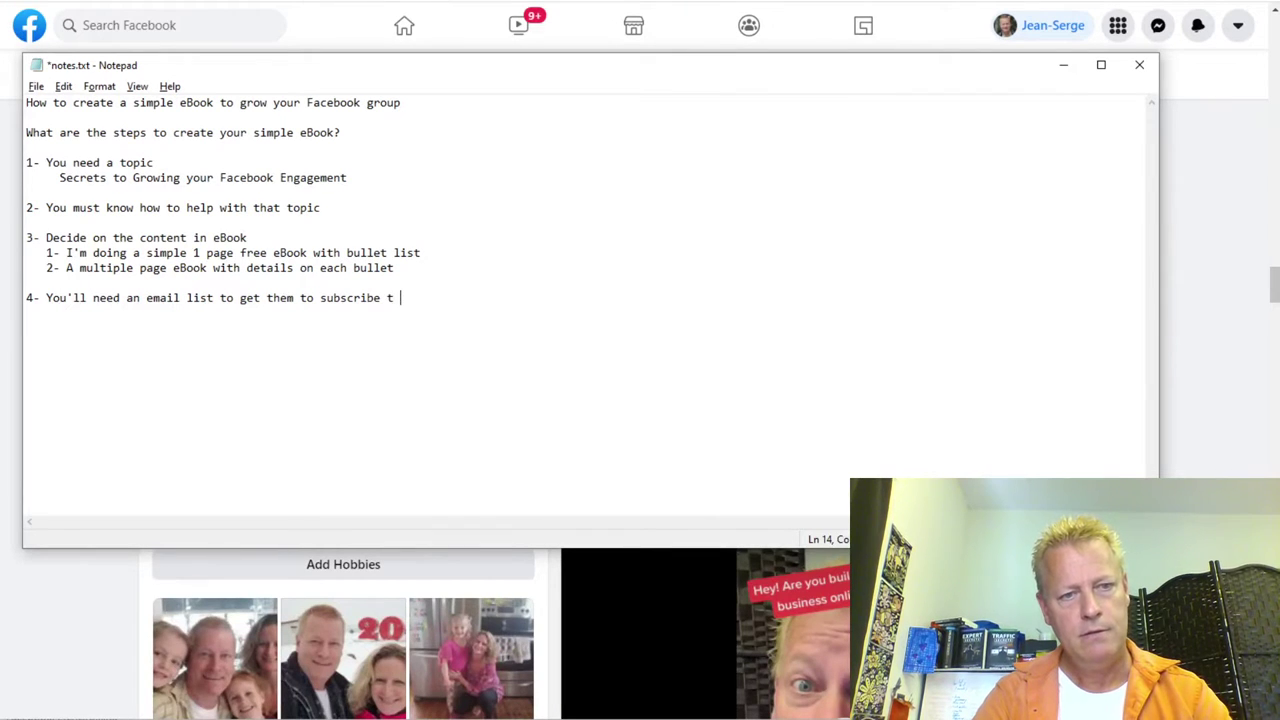
type("to send them the eBook")
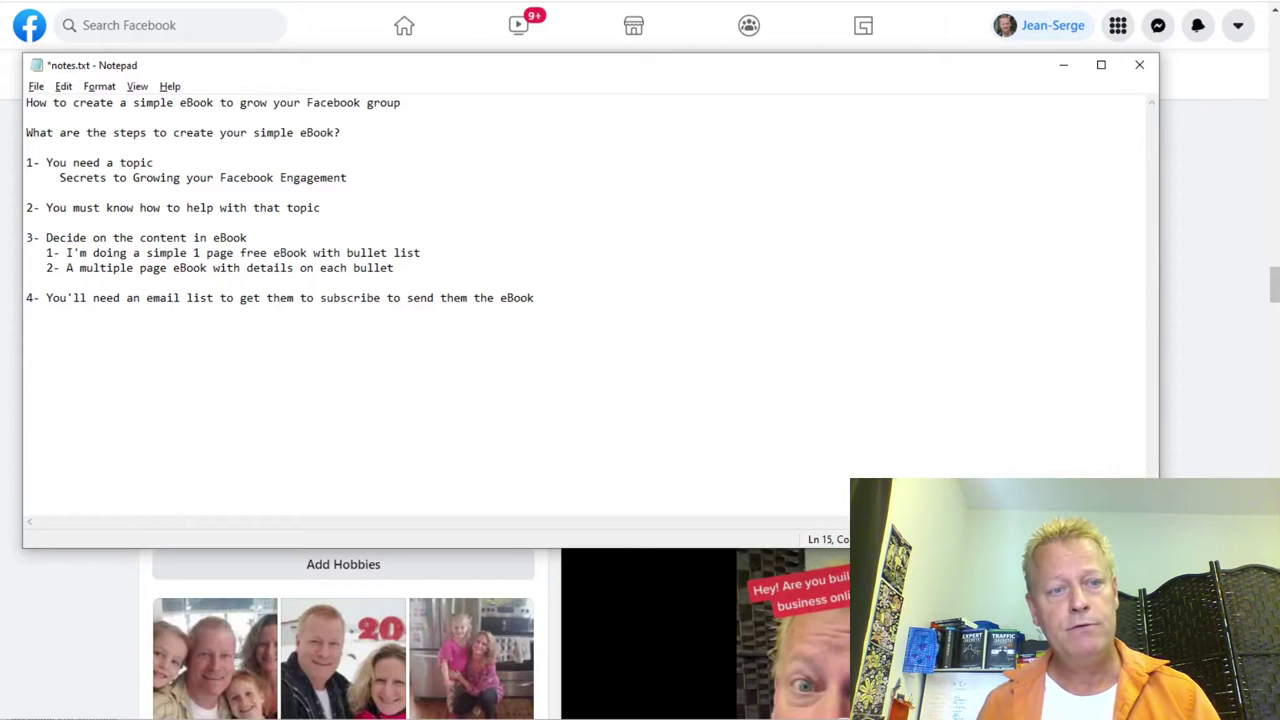
Step: Append 'for $5 or $10 (need a funnel to offer sold item)' to the multiple-page eBook option
left_click_drag(429, 277, 70, 278)
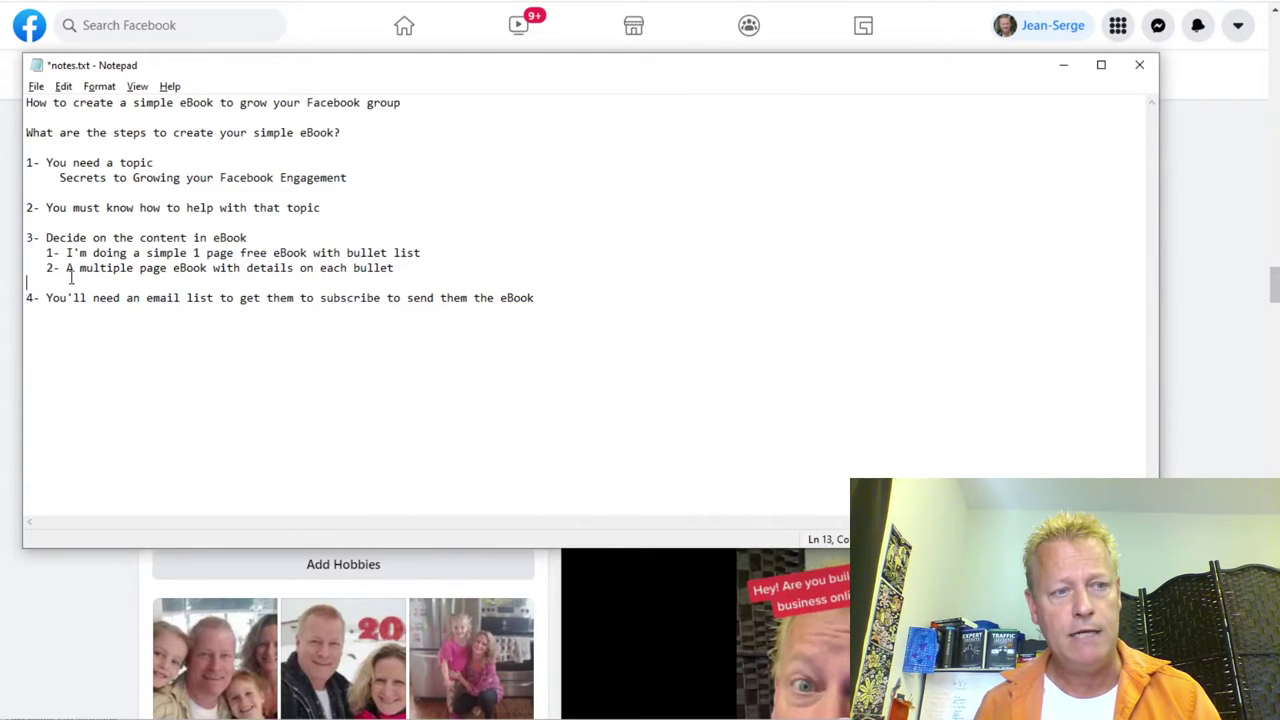
type("for $5 ")
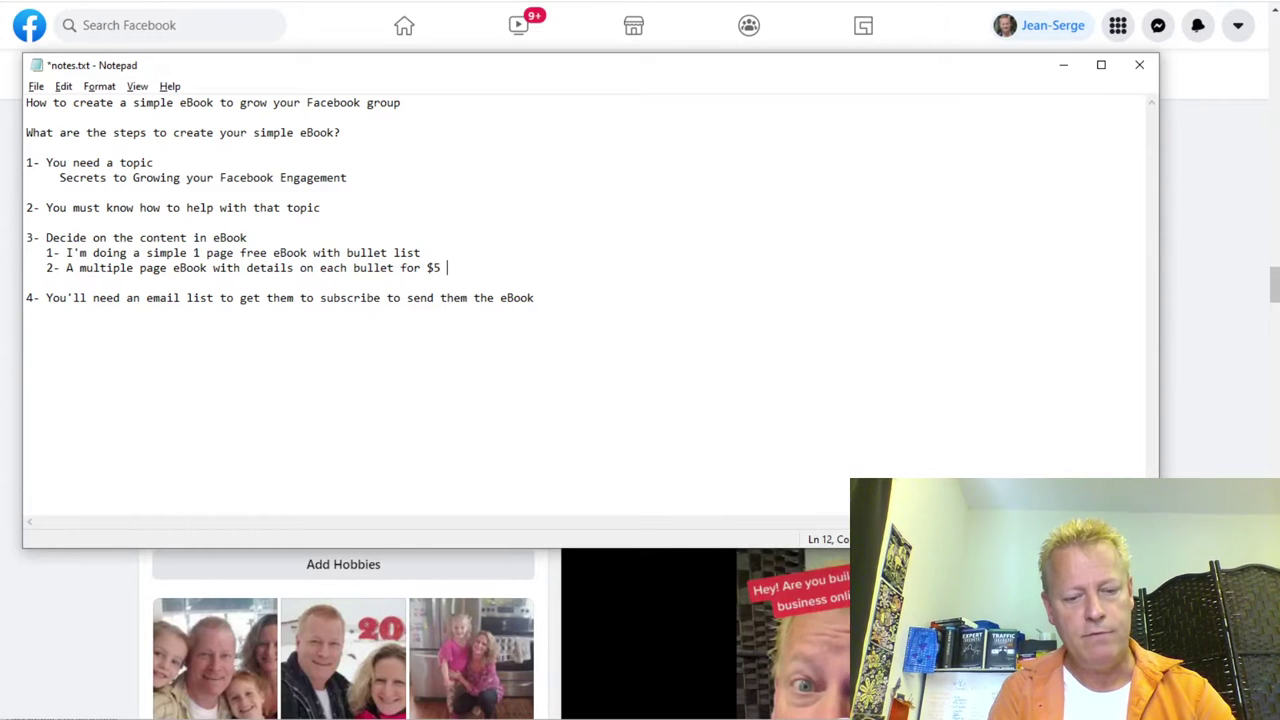
type("or $10")
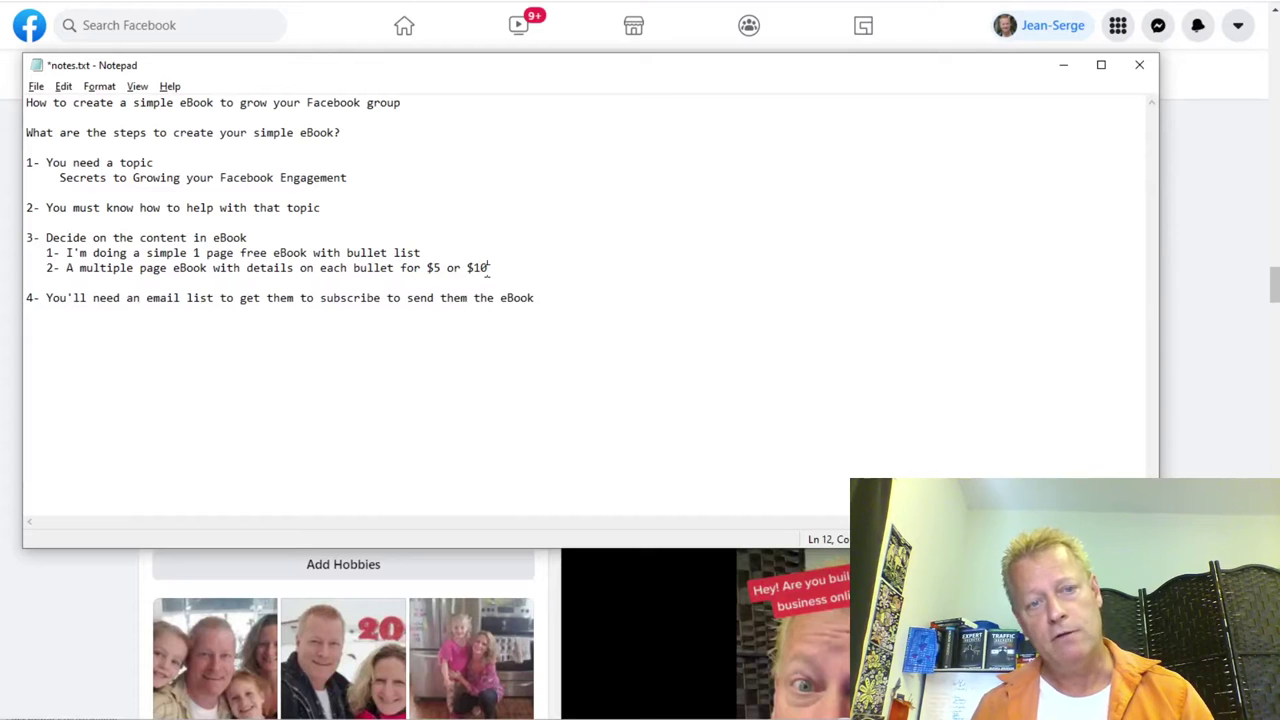
type("(n")
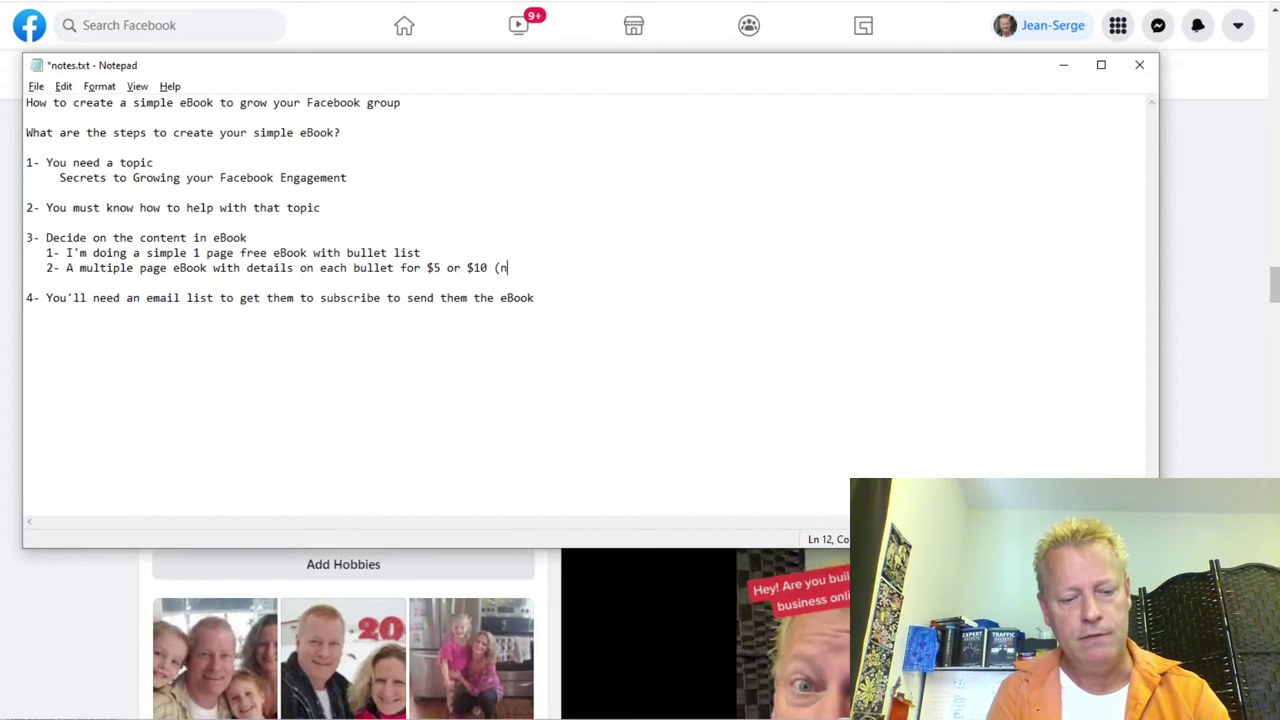
type("eed a funnel to")
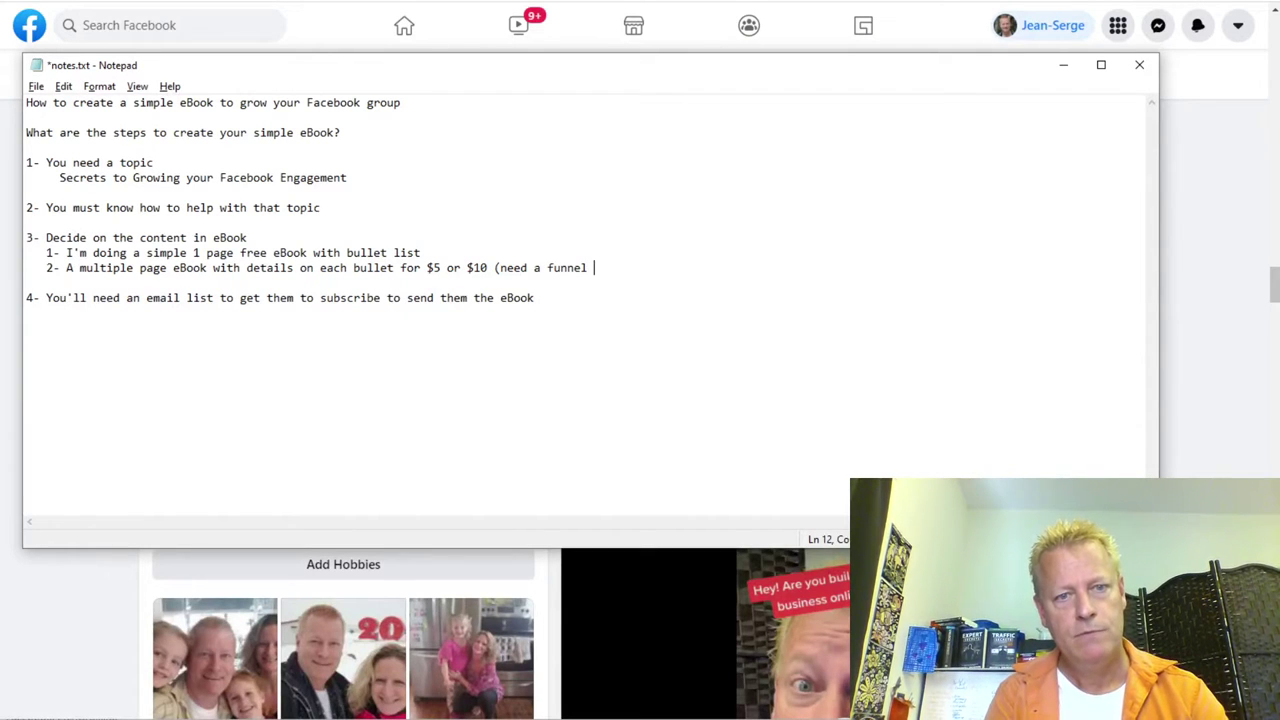
key("BackSpace")
key("BackSpace")
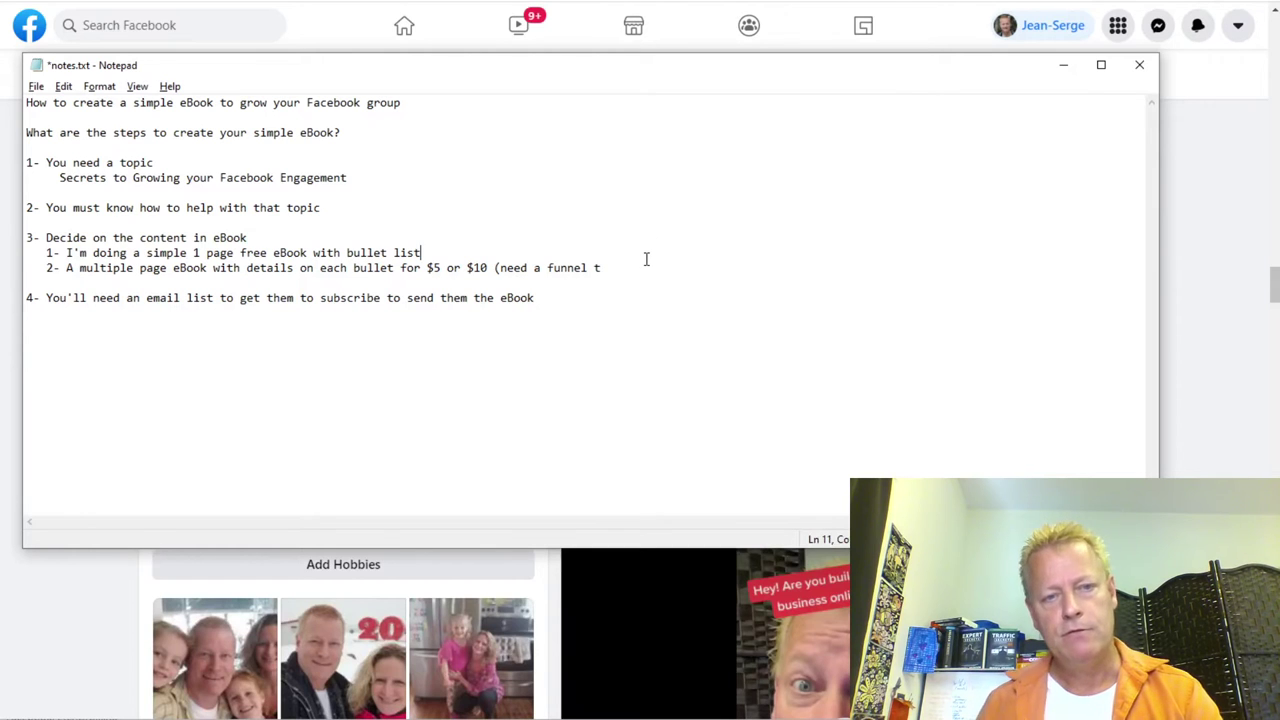
key("BackSpace")
key("BackSpace")
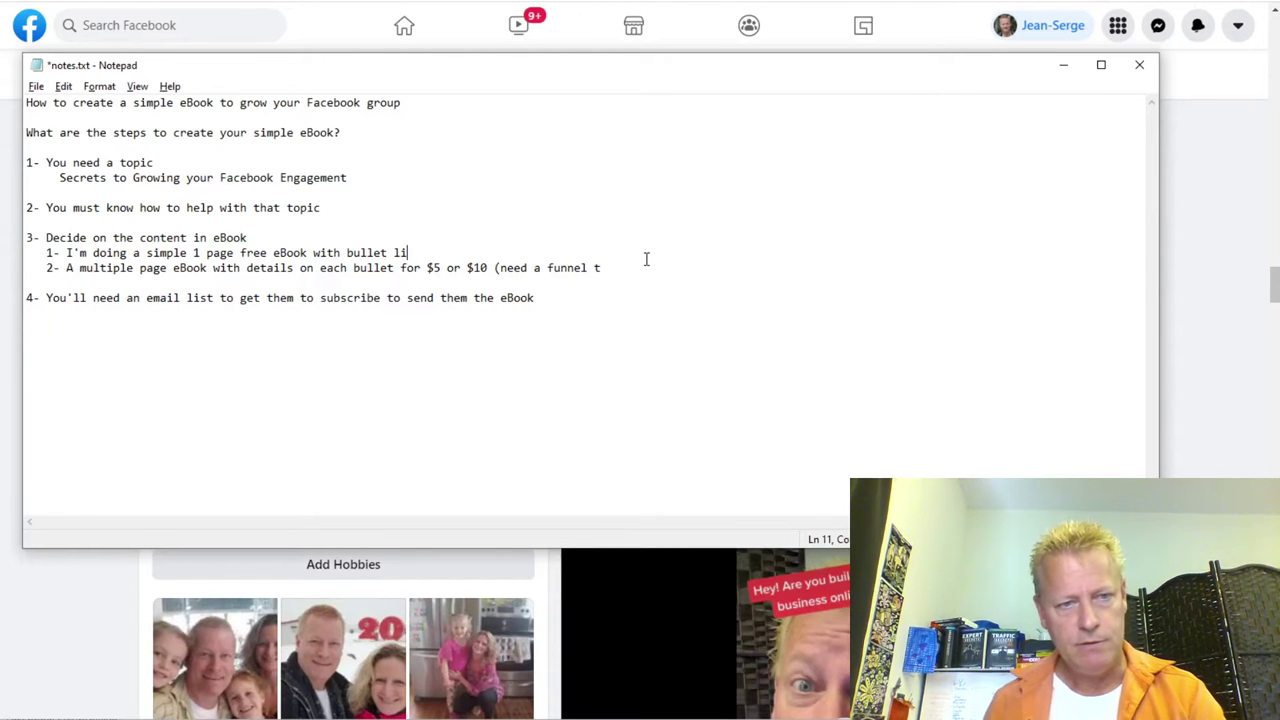
key("ctrl+z")
left_click(617, 271)
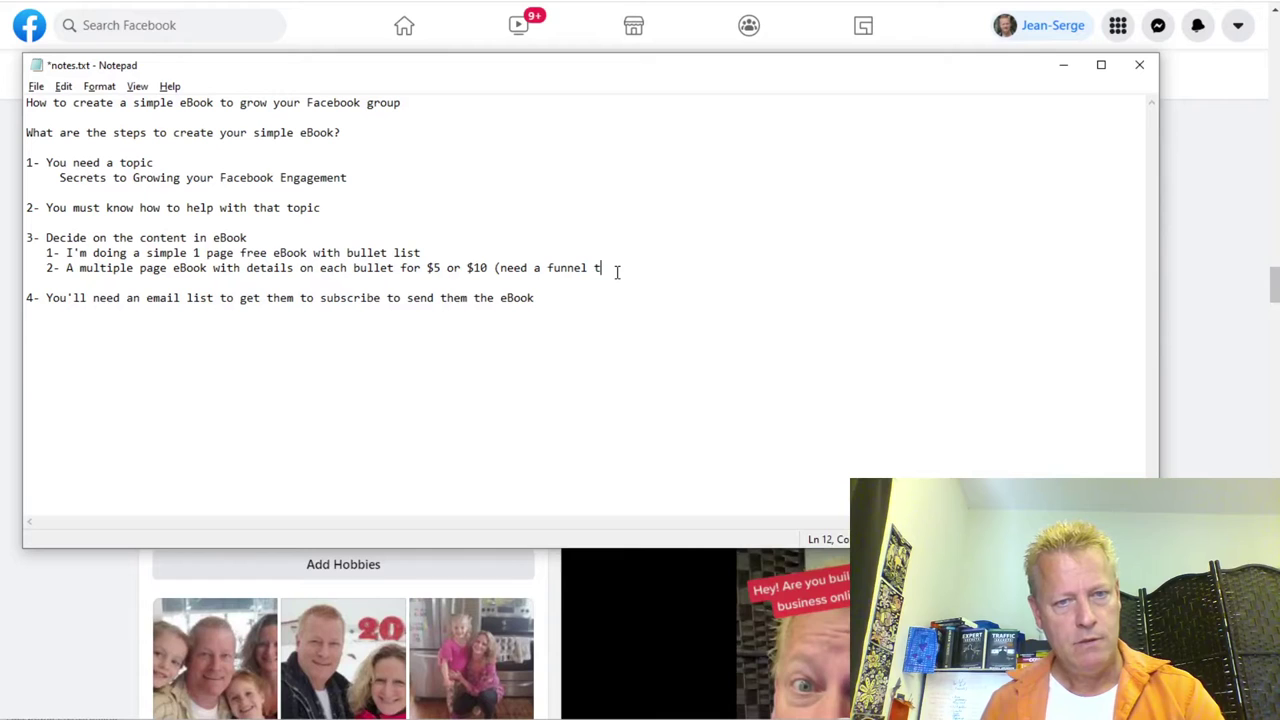
type("o of")
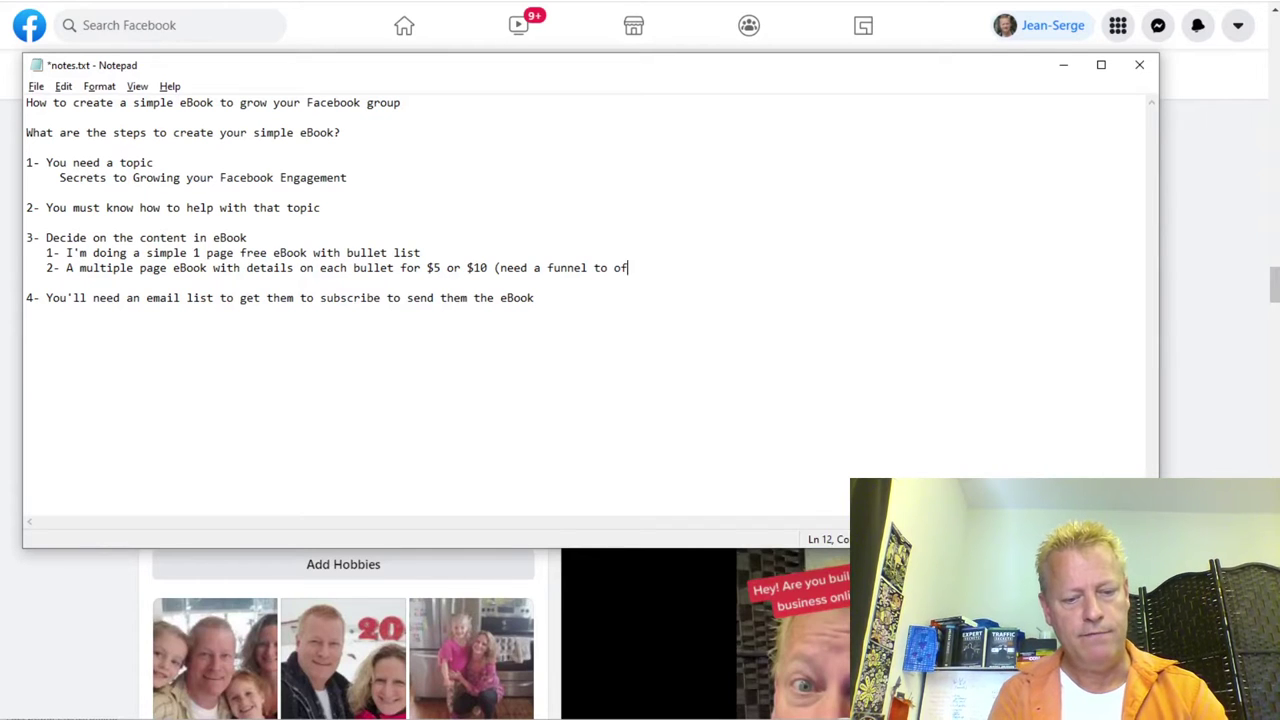
type("fer sold item)")
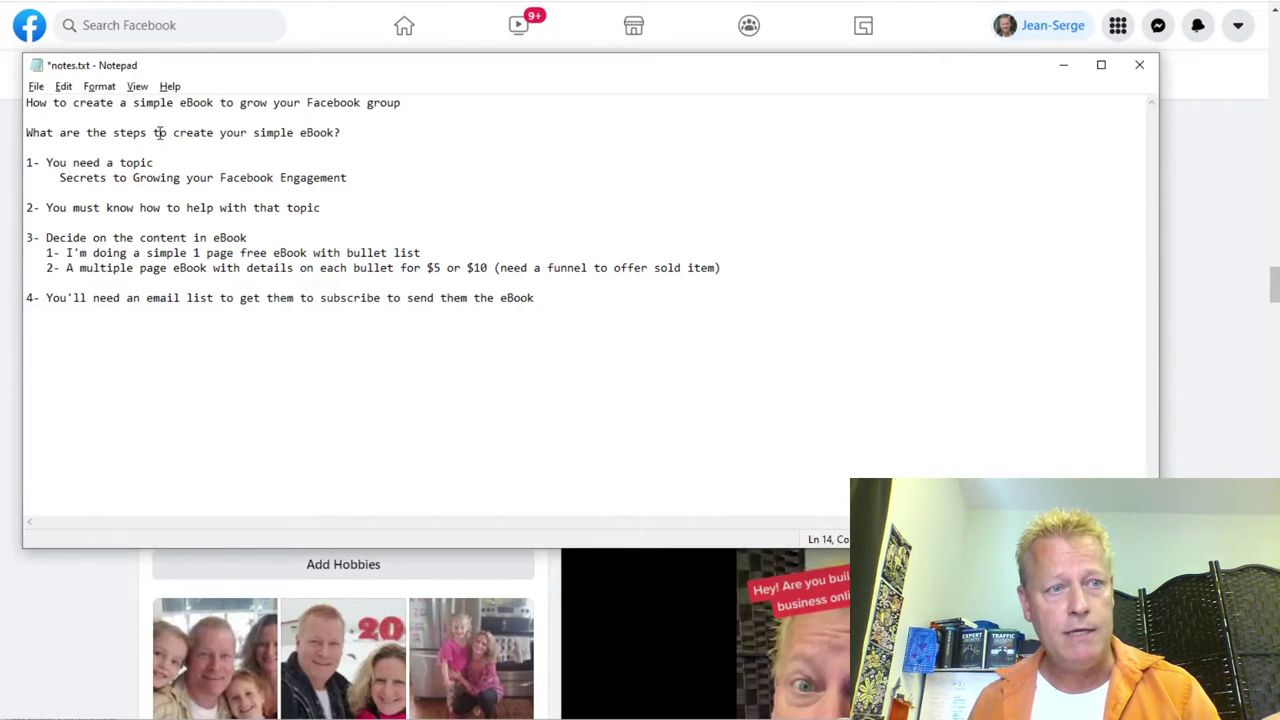
Step: Append '(list of Facebook Engagement secrets)' to the one-page bullet-list eBook option
left_click_drag(46, 162, 351, 181)
left_click(155, 168)
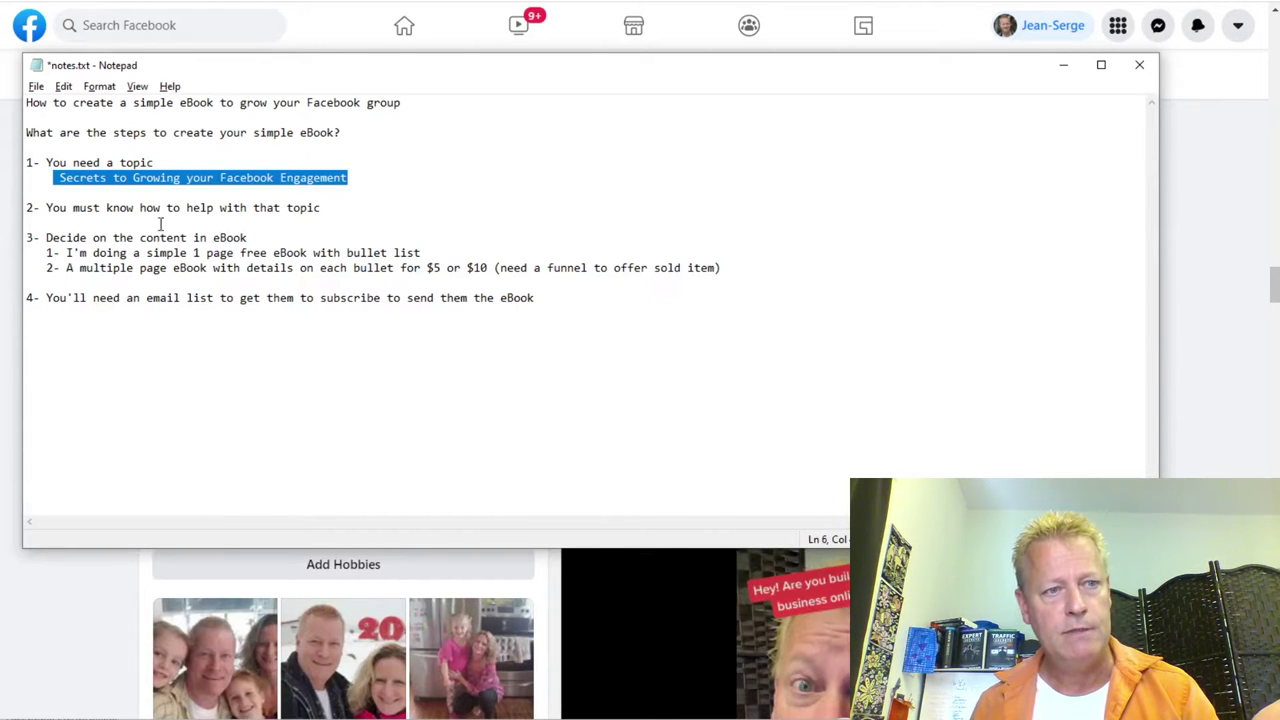
left_click(136, 211)
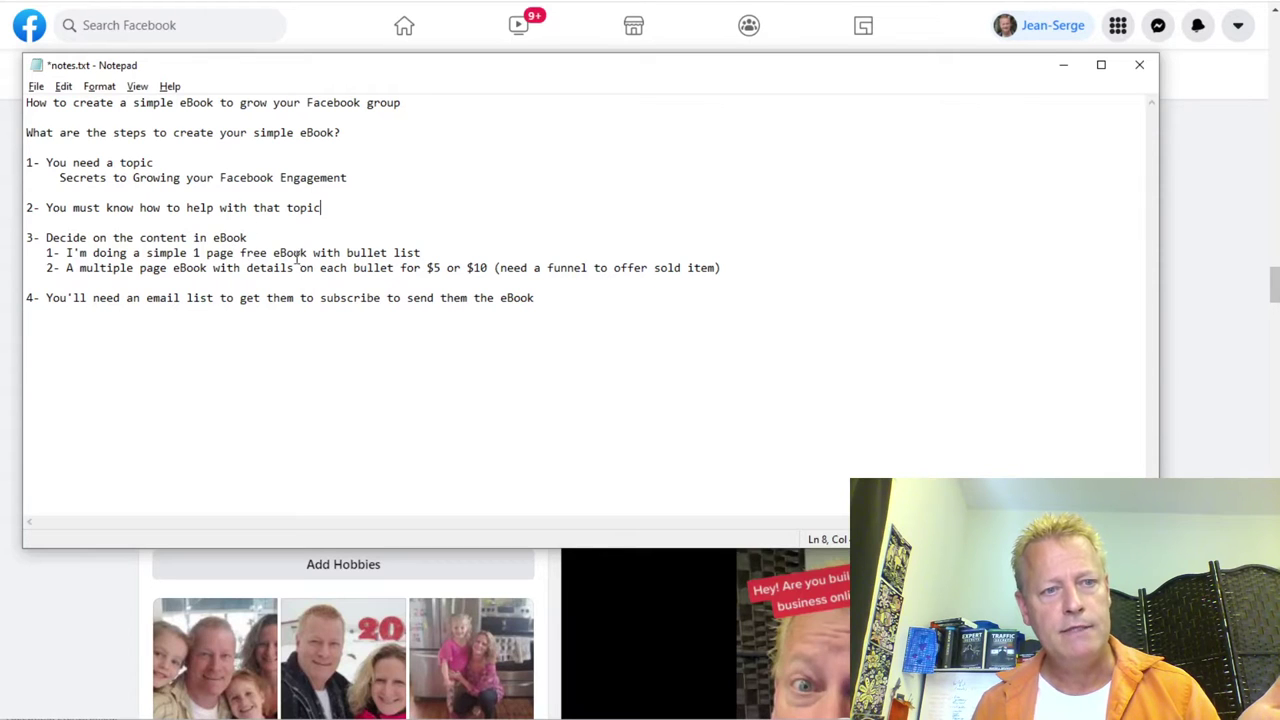
left_click(450, 248)
type("(")
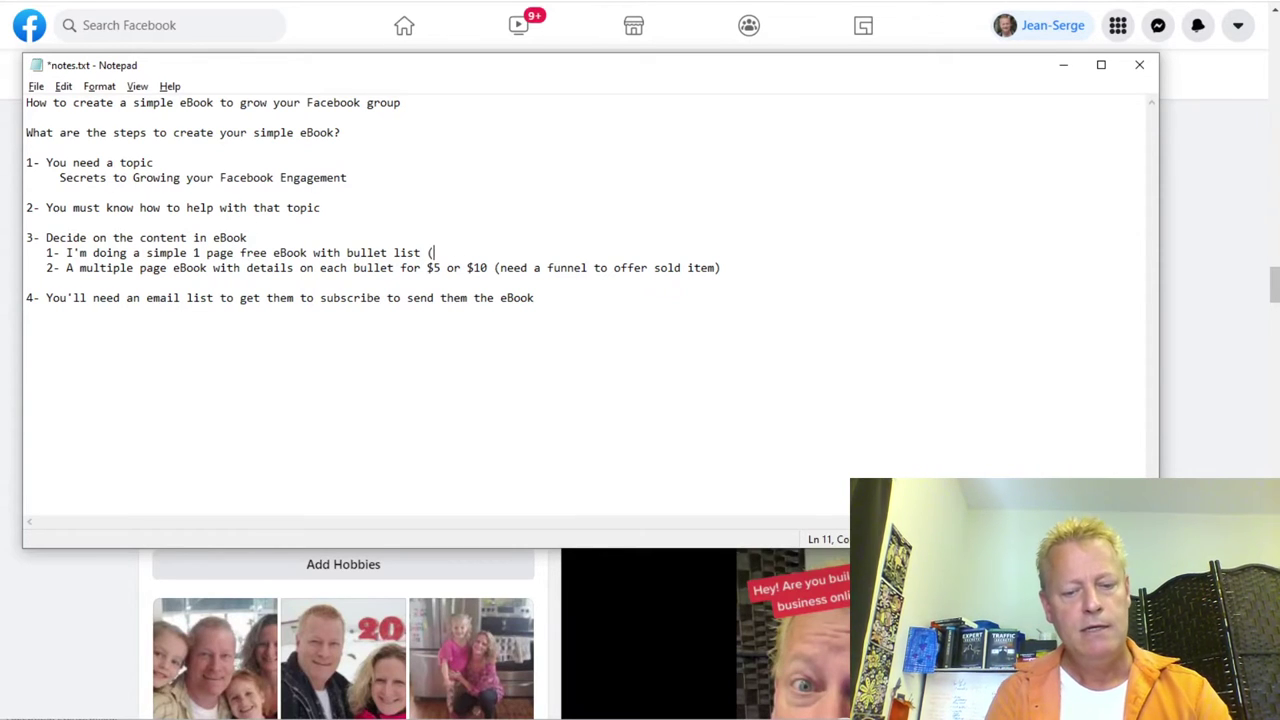
type("list of Fa")
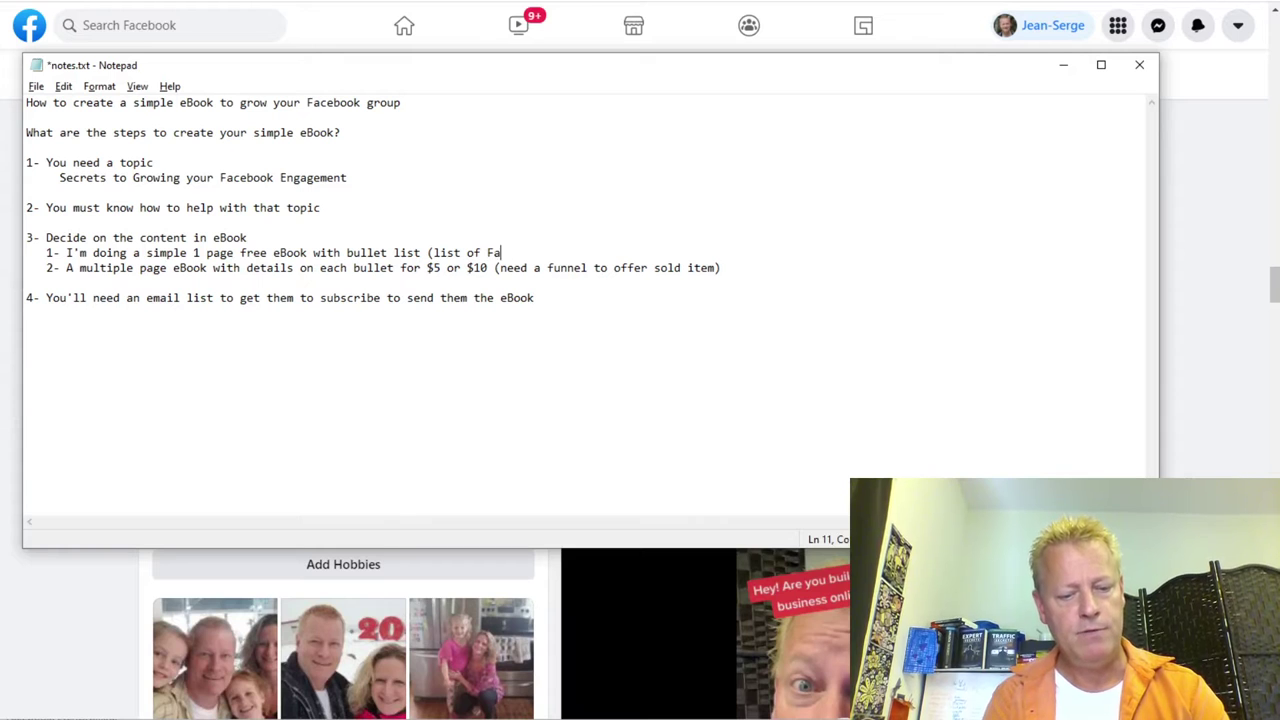
type("cebook Engag")
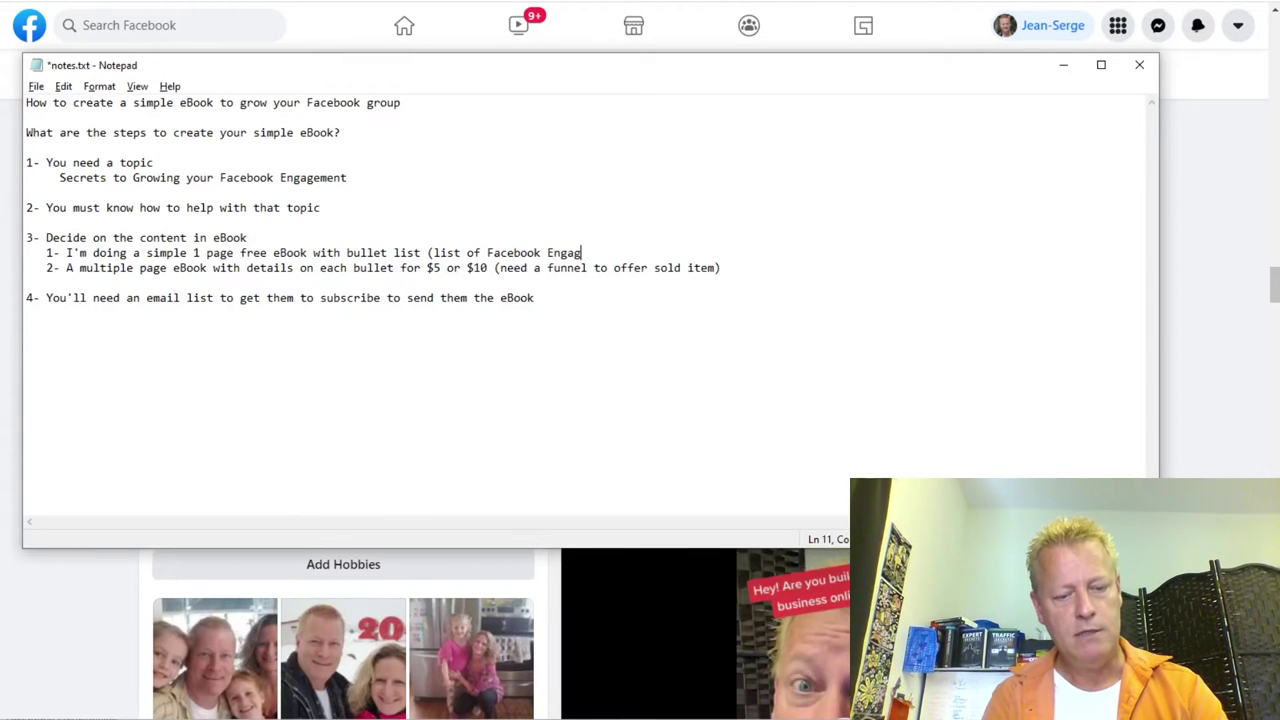
type("ement secrets)")
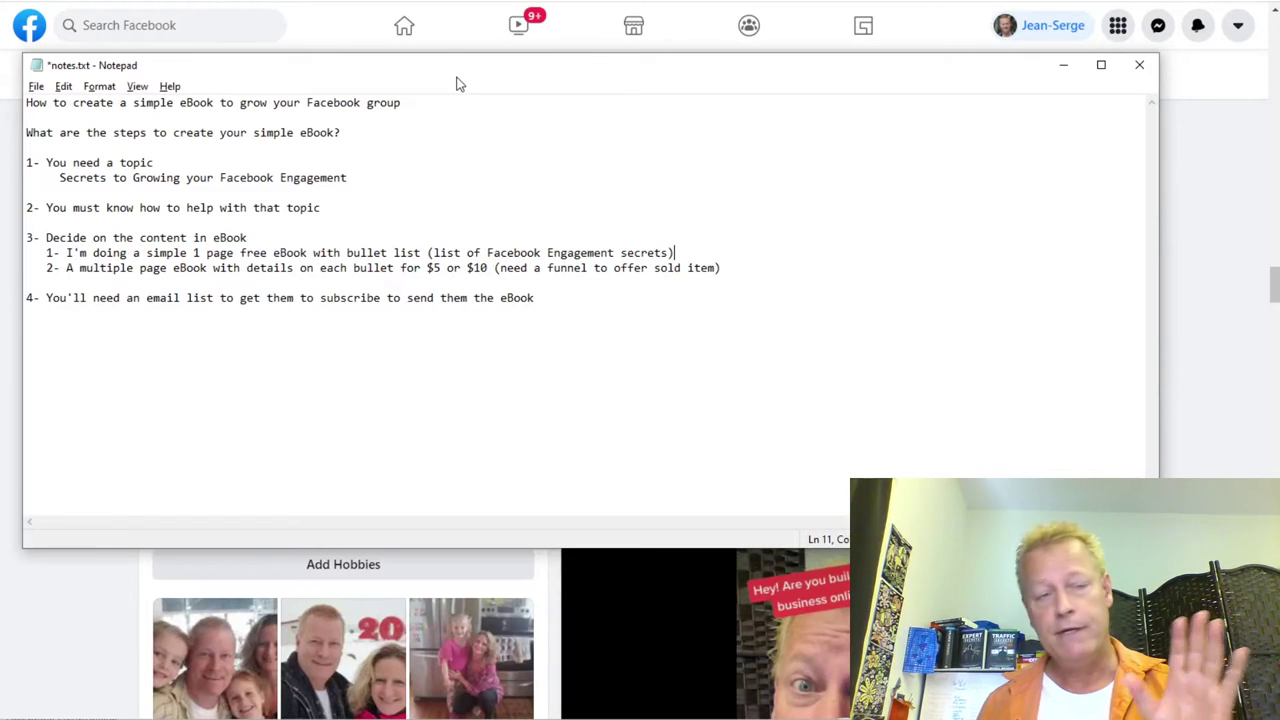
Step: Load canva.com in a new Chrome tab, then return to the notes
key("alt+Tab")
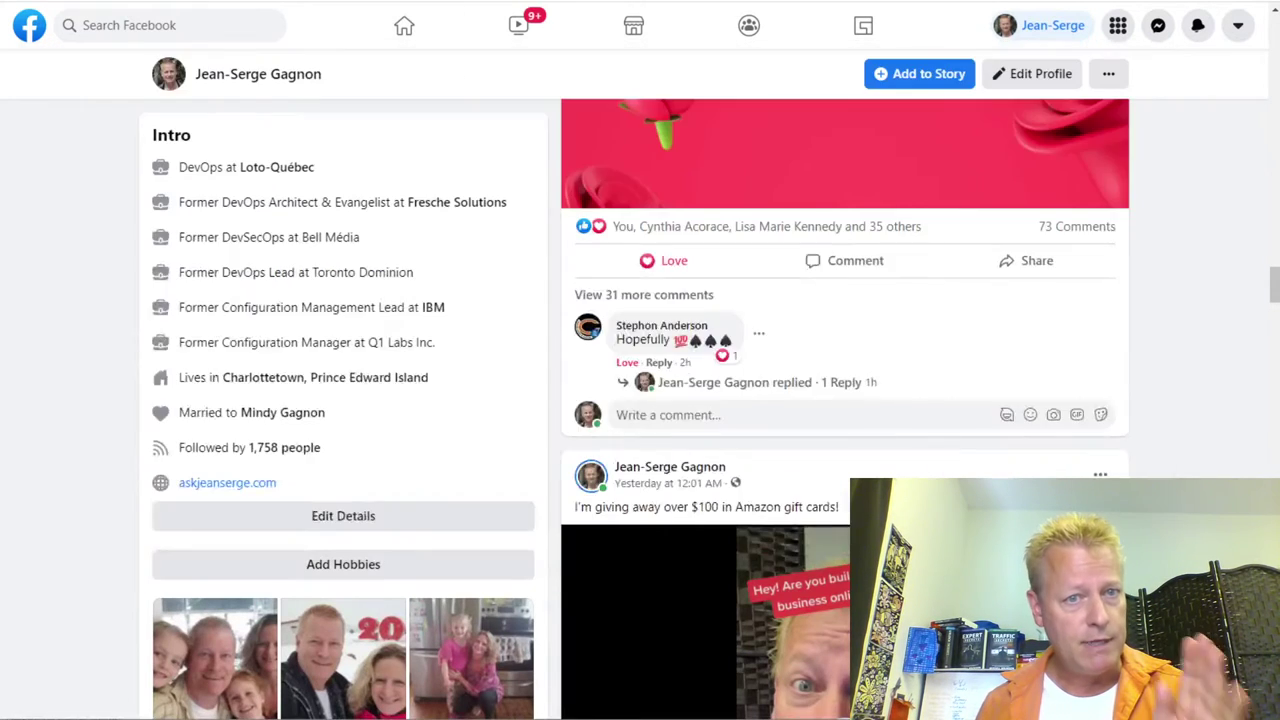
key("ctrl+t")
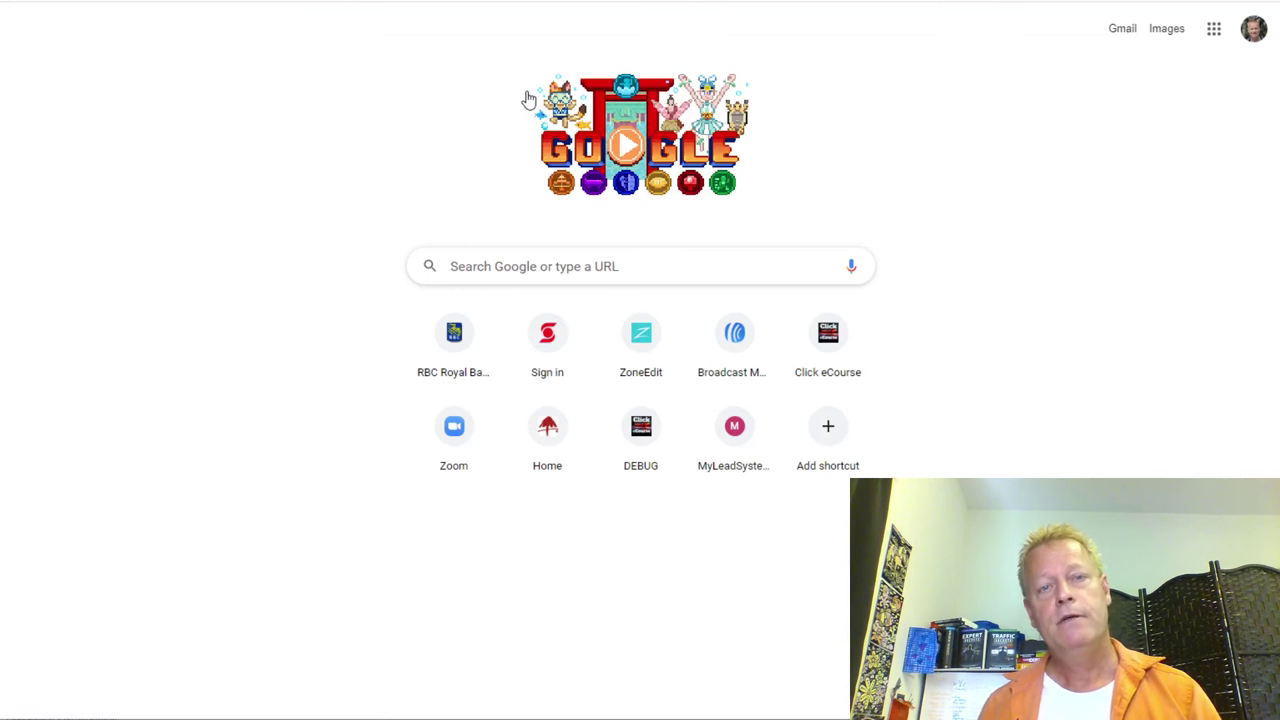
key("ctrl+l")
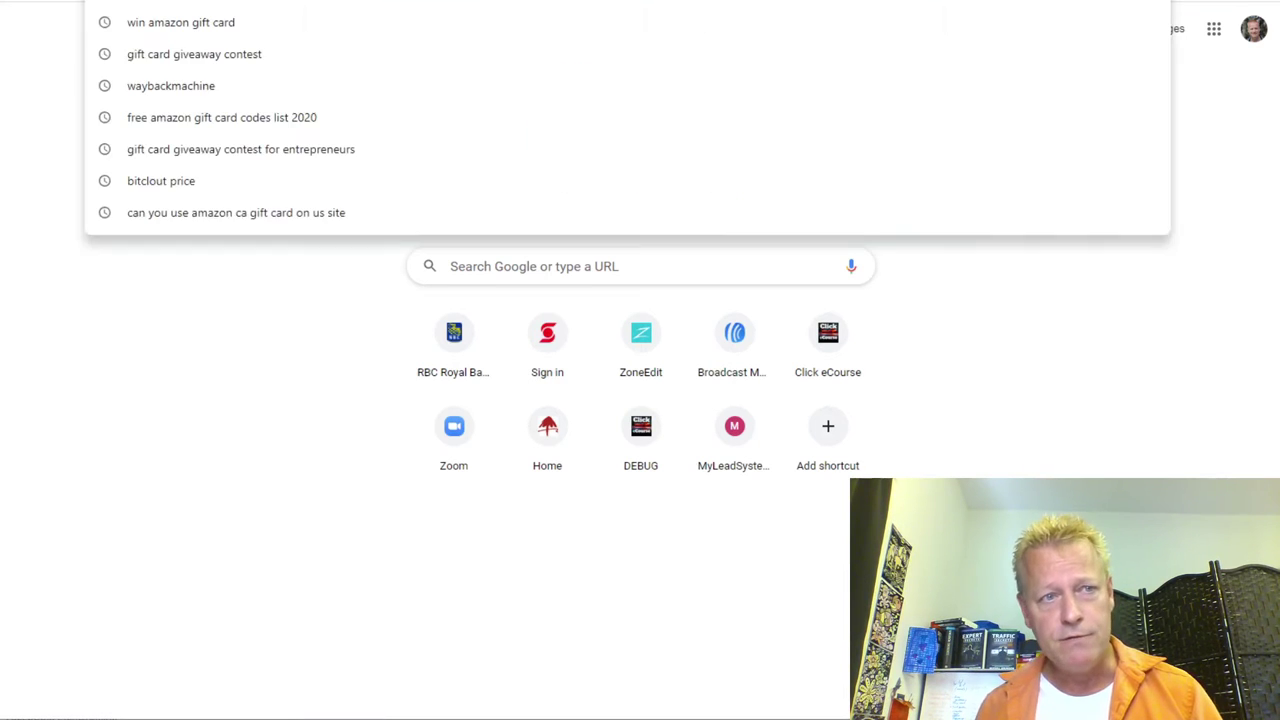
type("canva")
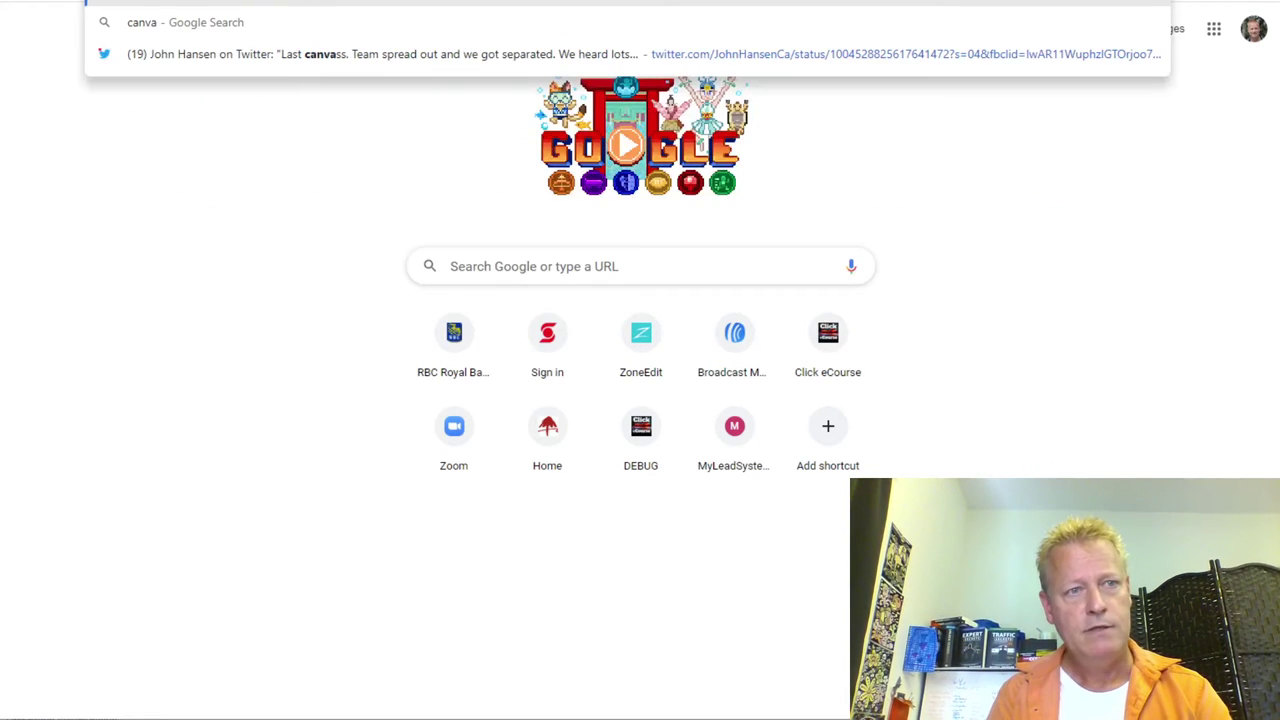
key("Return")
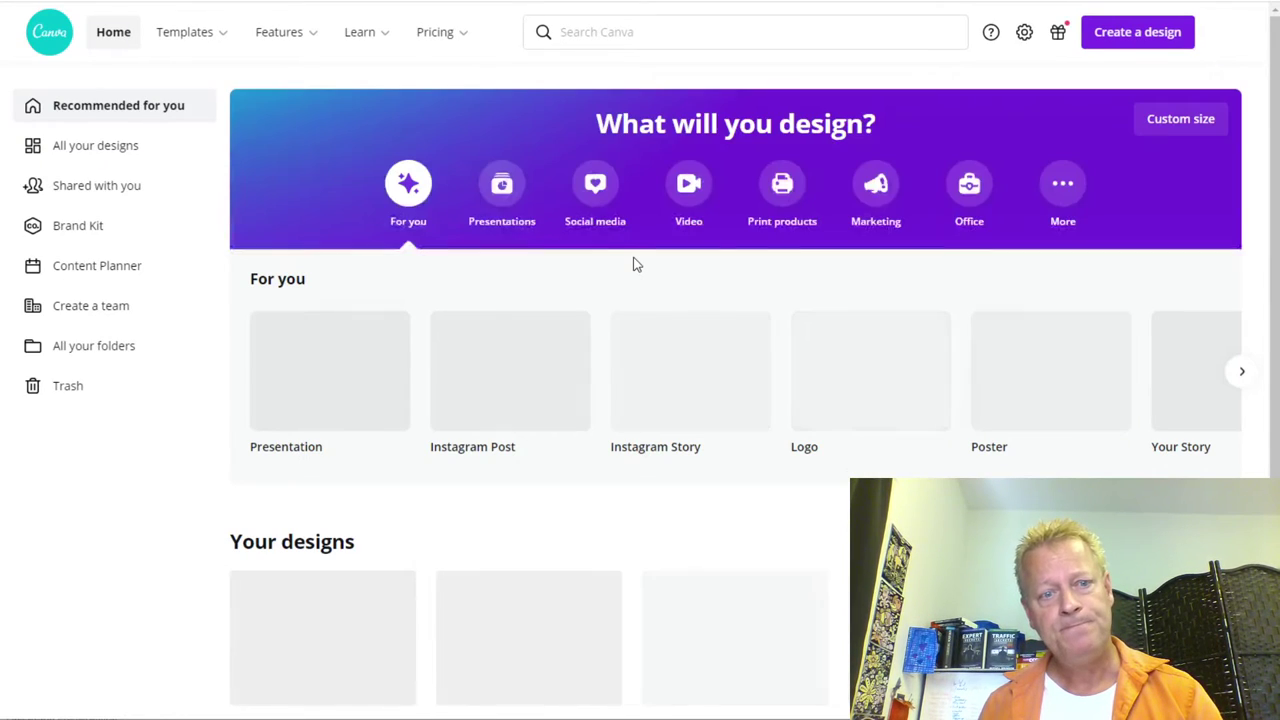
key("alt+Tab")
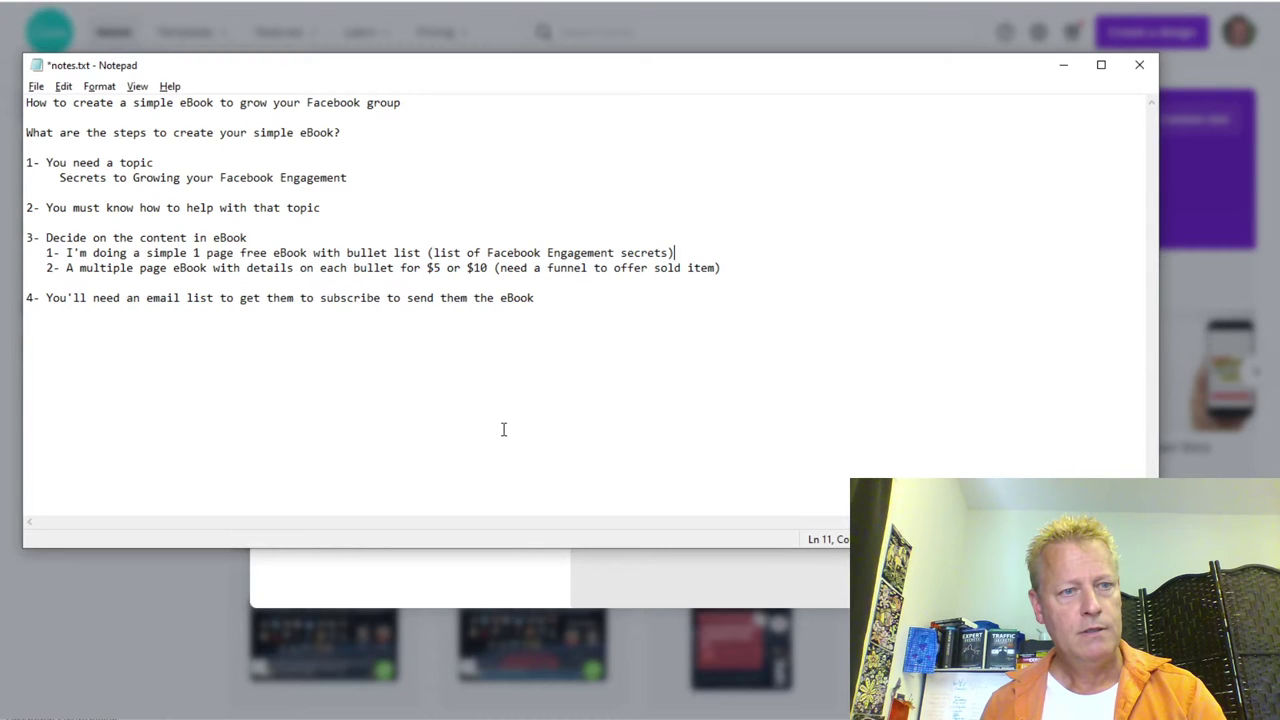
Step: Write step '5- Go to canva.com and create free account' below step 4
left_click(503, 429)
type("5- Go ")
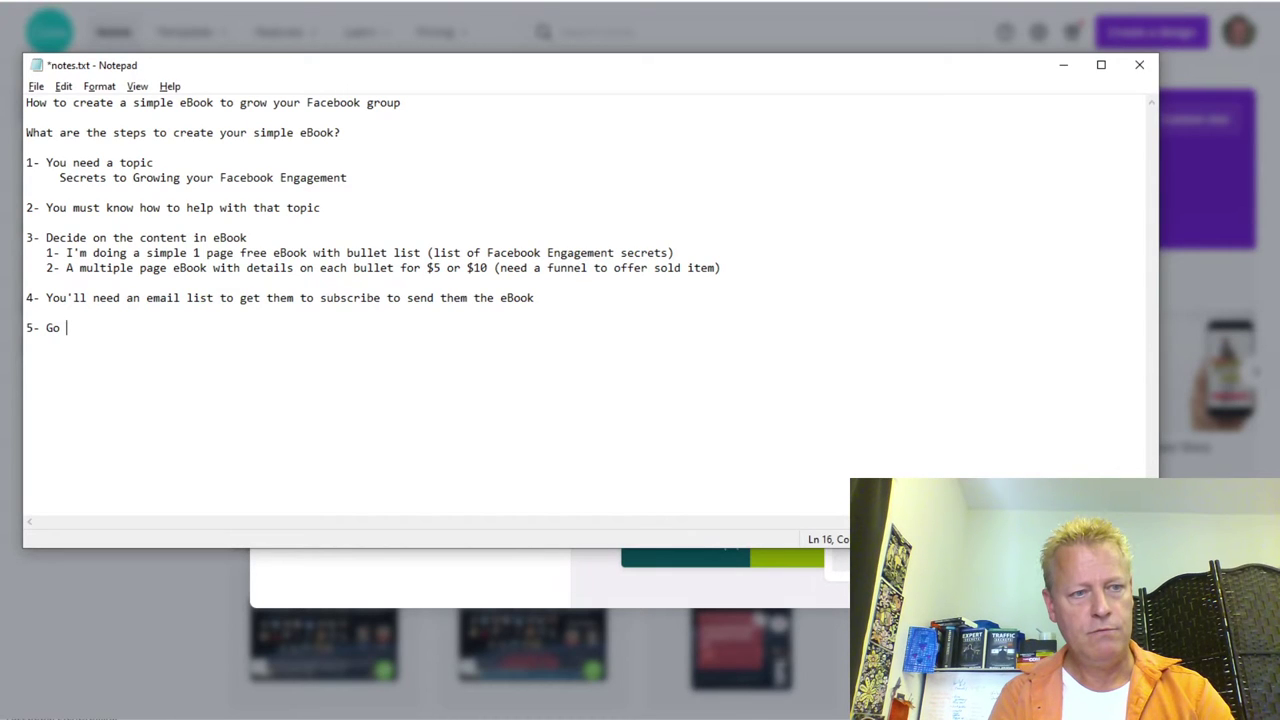
type("to canva.com")
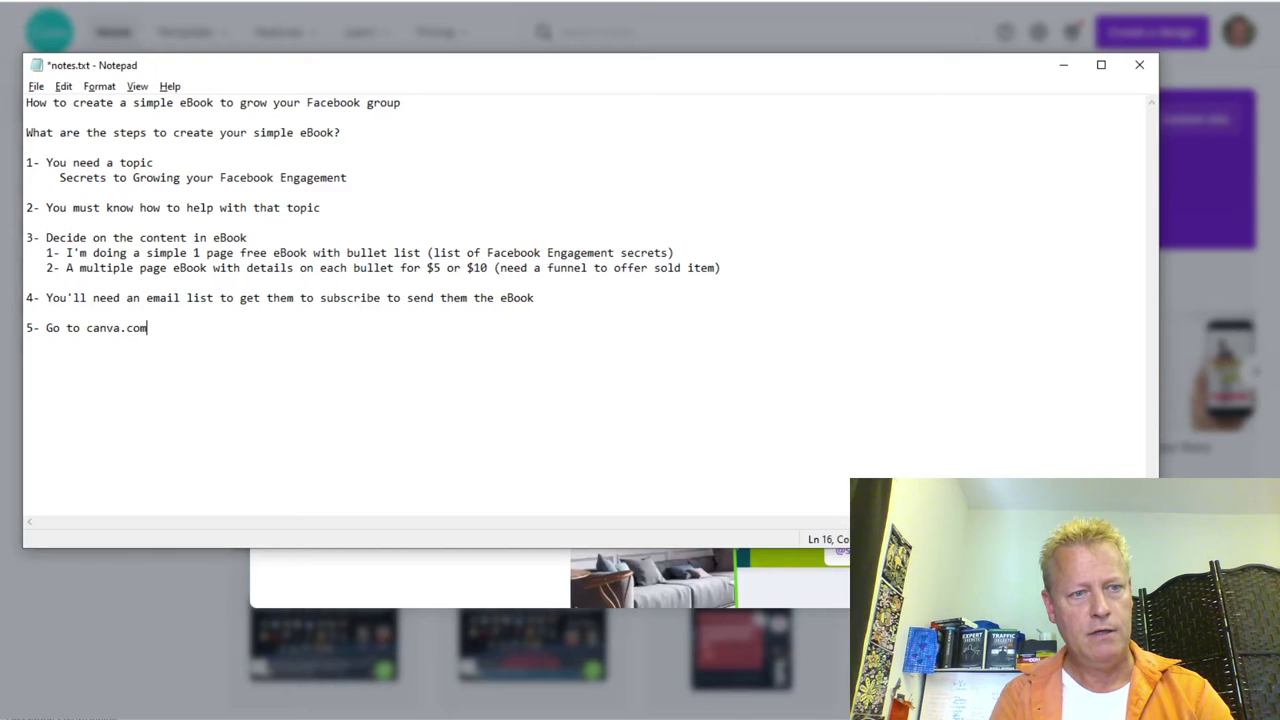
type(" and")
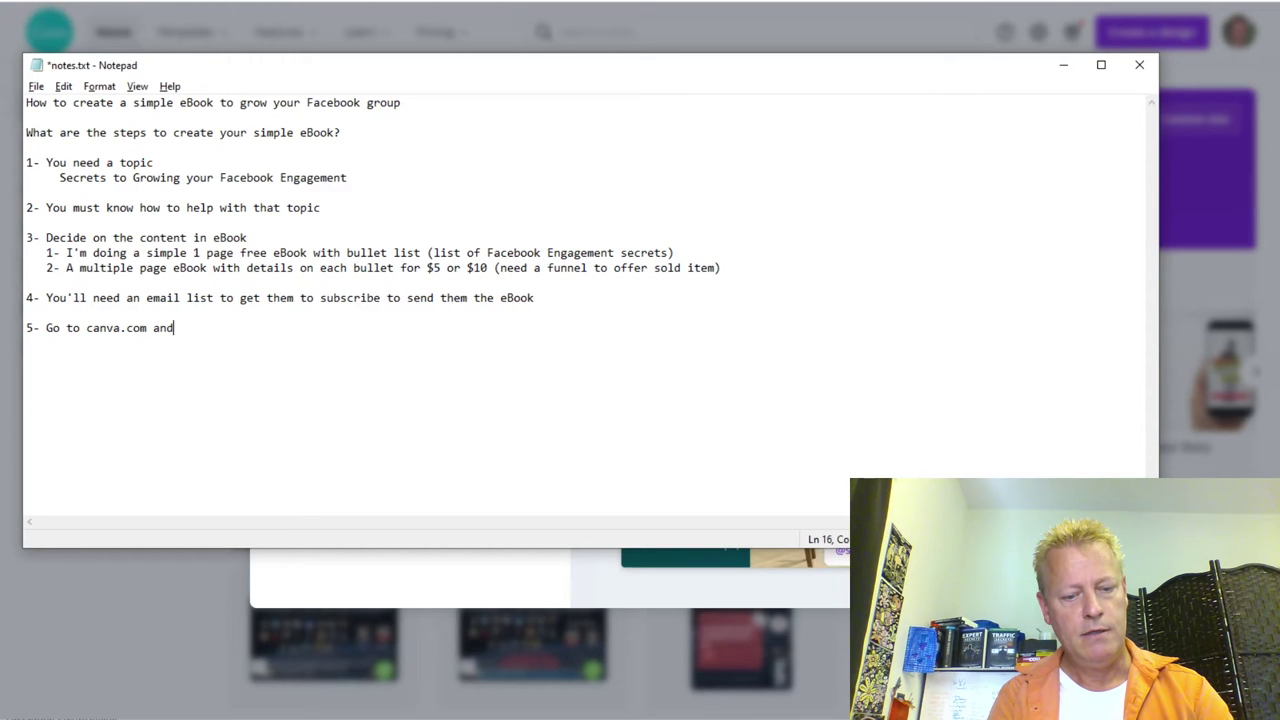
type(" create free account")
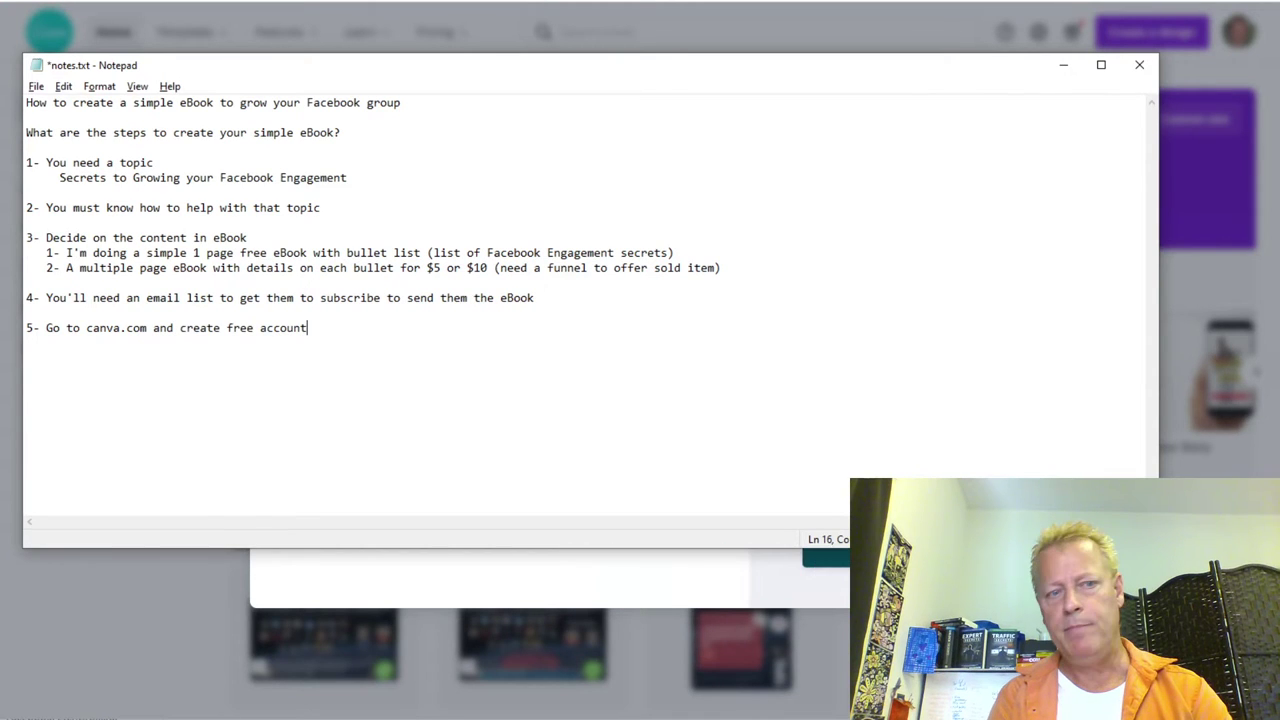
key("Return")
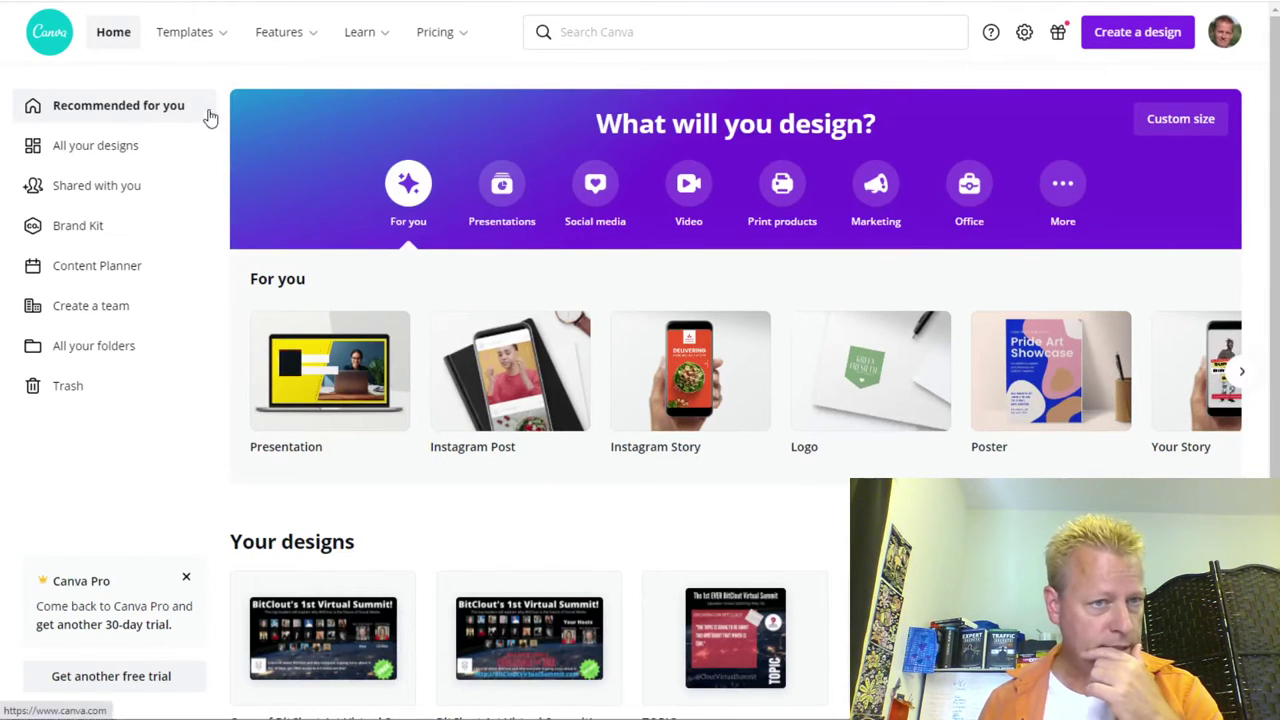
Step: Bring up the Templates categories mega-menu from the Canva home page's top navigation
mouse_move(213, 33)
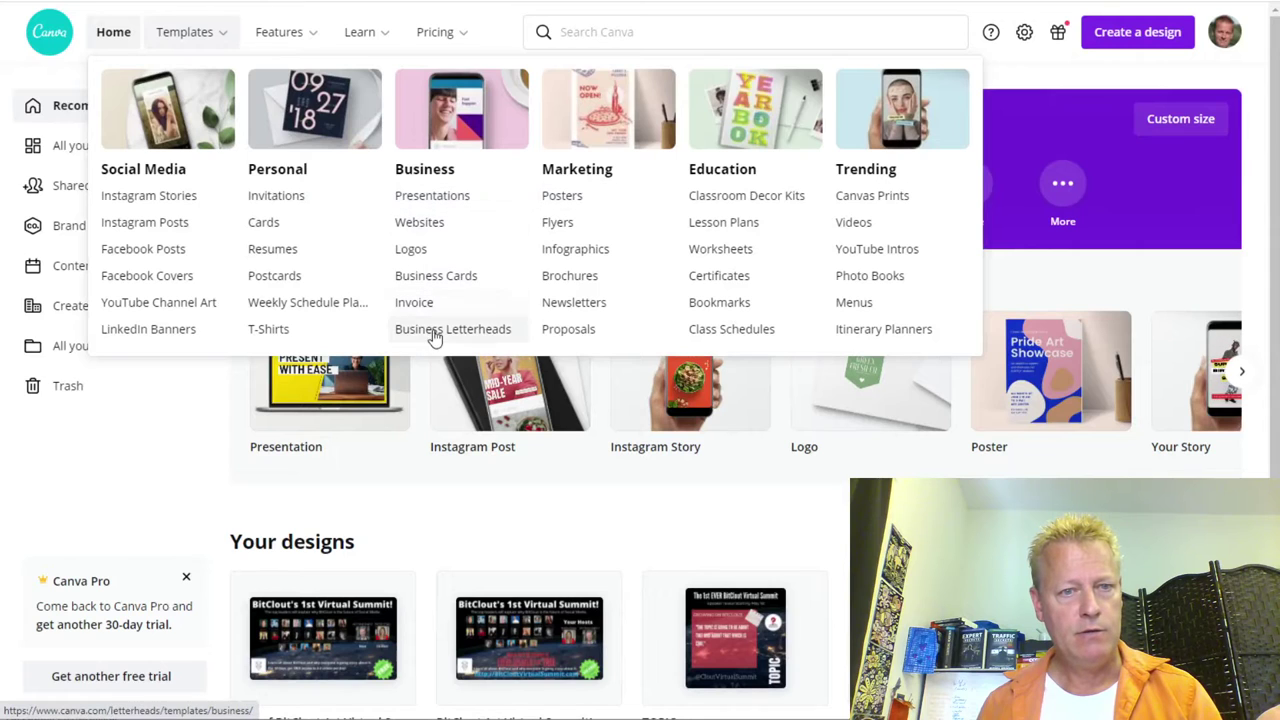
Step: Go to Marketing > Newsletters and scroll through the newsletter template gallery
left_click(563, 288)
scroll(612, 437, "down", 3)
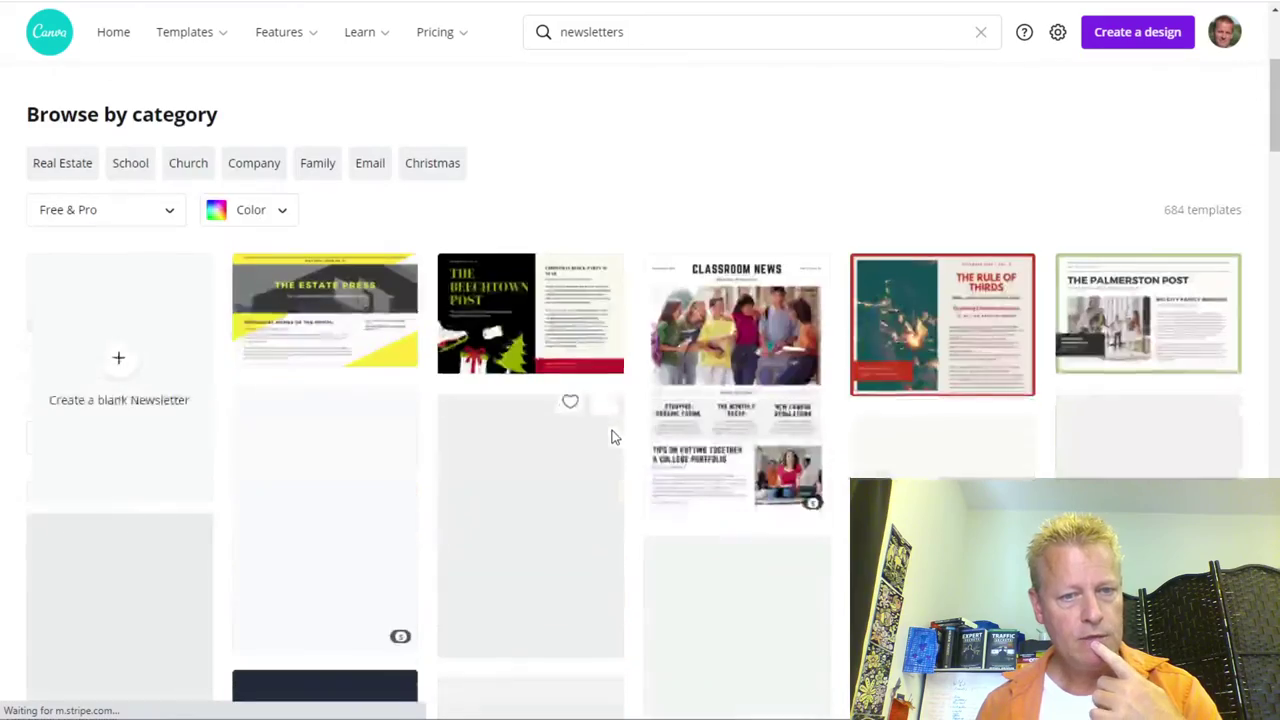
scroll(760, 513, "down", 3)
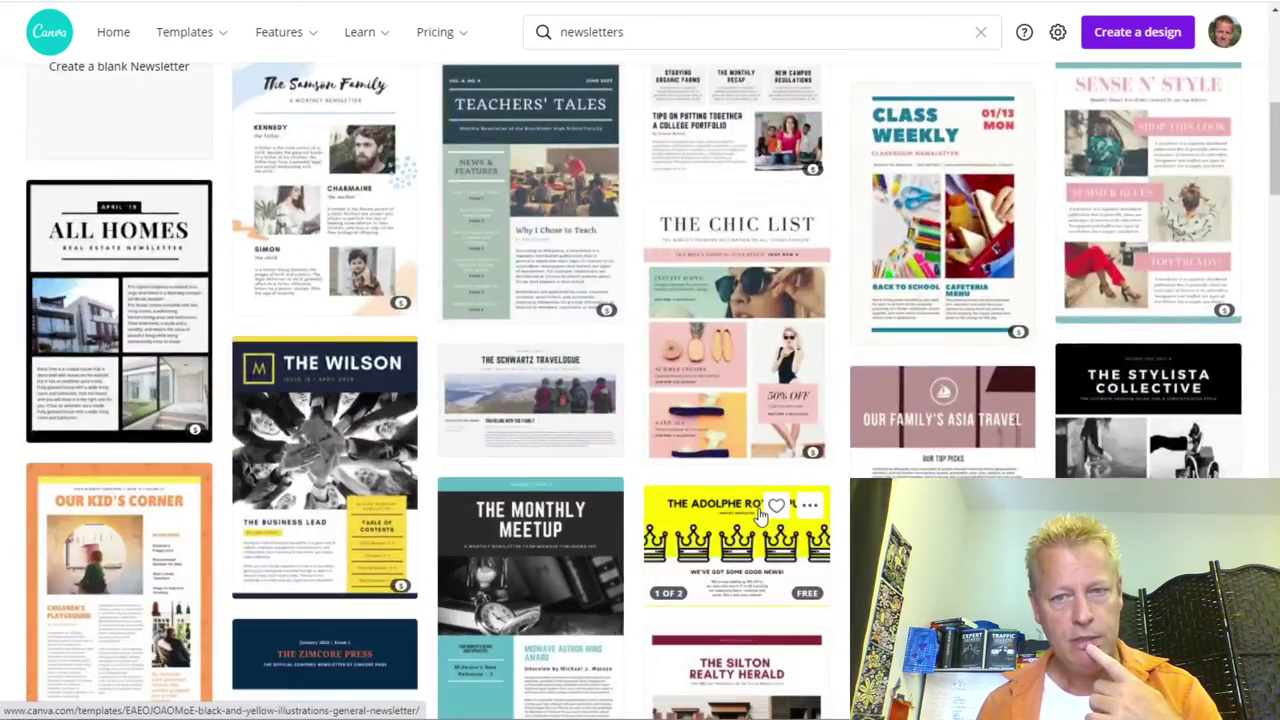
scroll(760, 513, "down", 8)
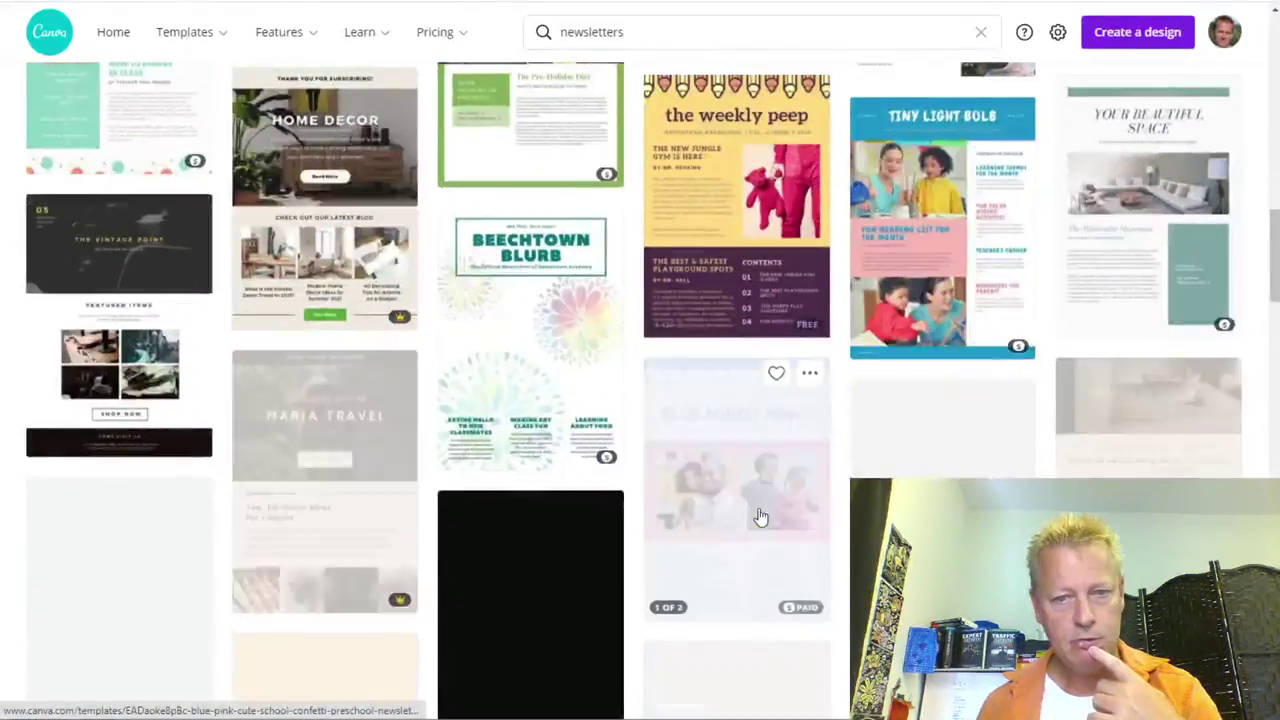
scroll(760, 516, "up", 12)
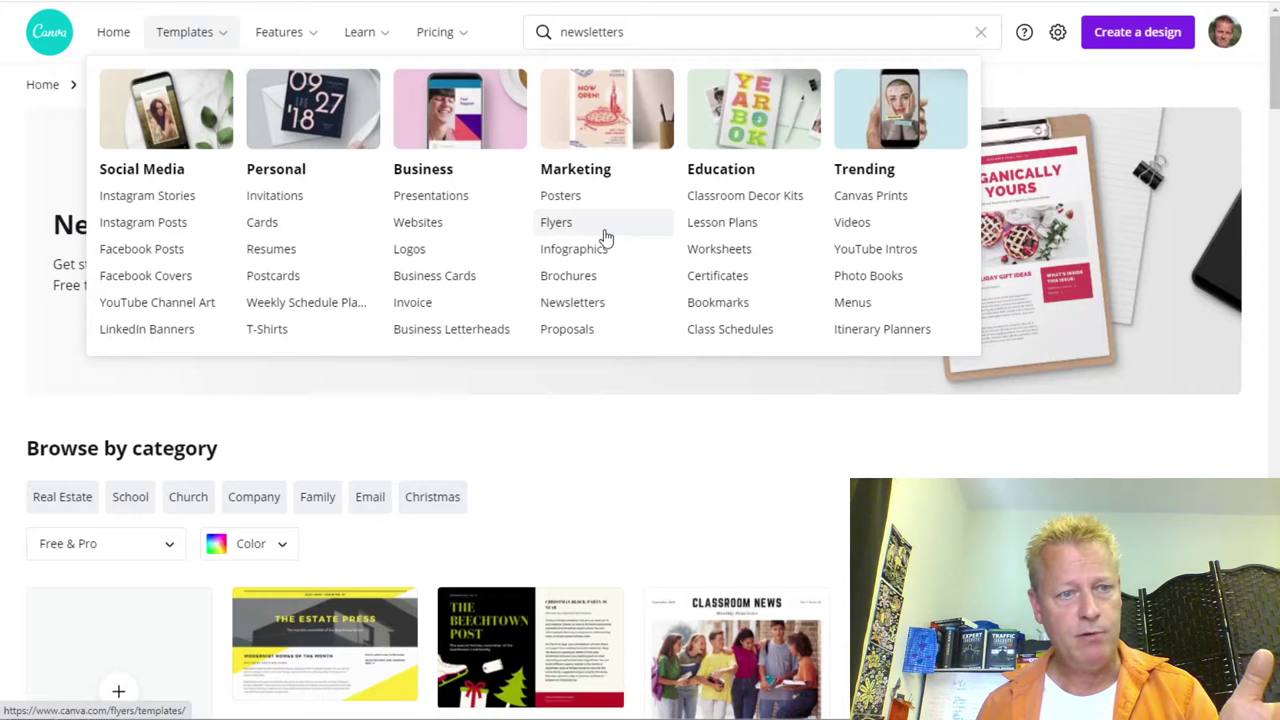
Step: Browse the Flyers templates and customize the Blue and Yellow Stop the Spread COVID Flyer
left_click(605, 237)
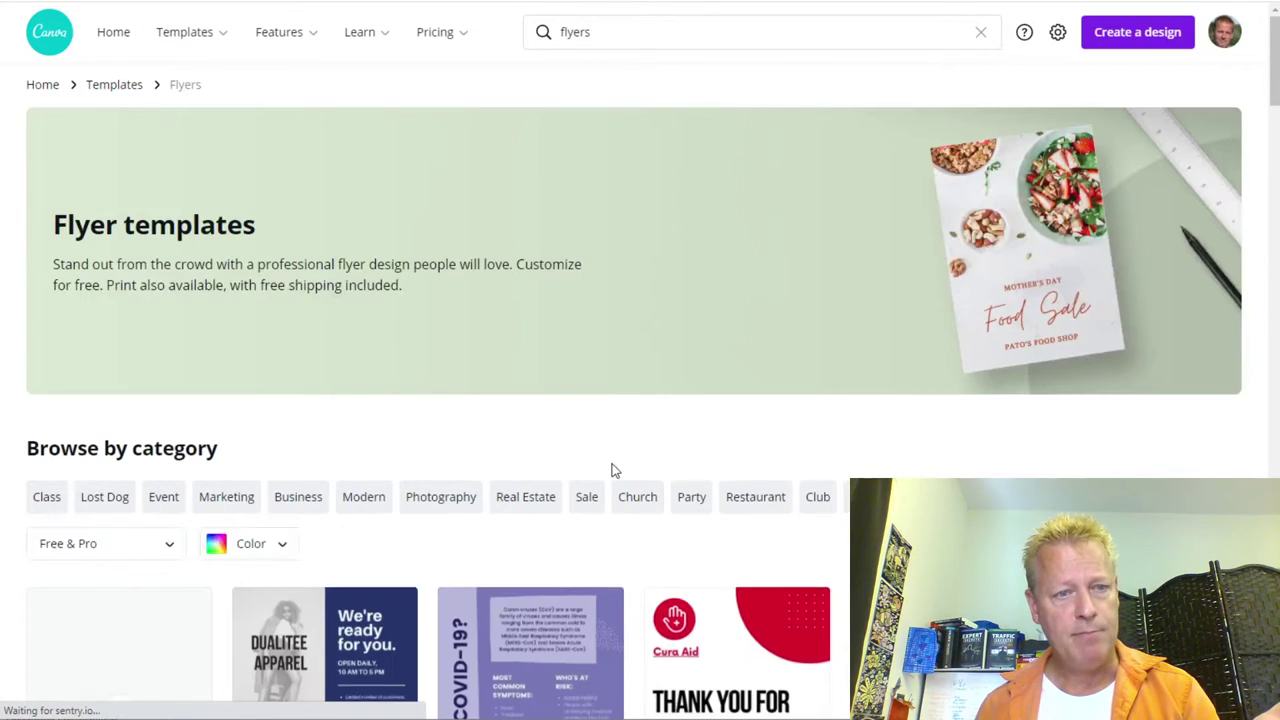
scroll(612, 470, "down", 4)
scroll(612, 470, "down", 3)
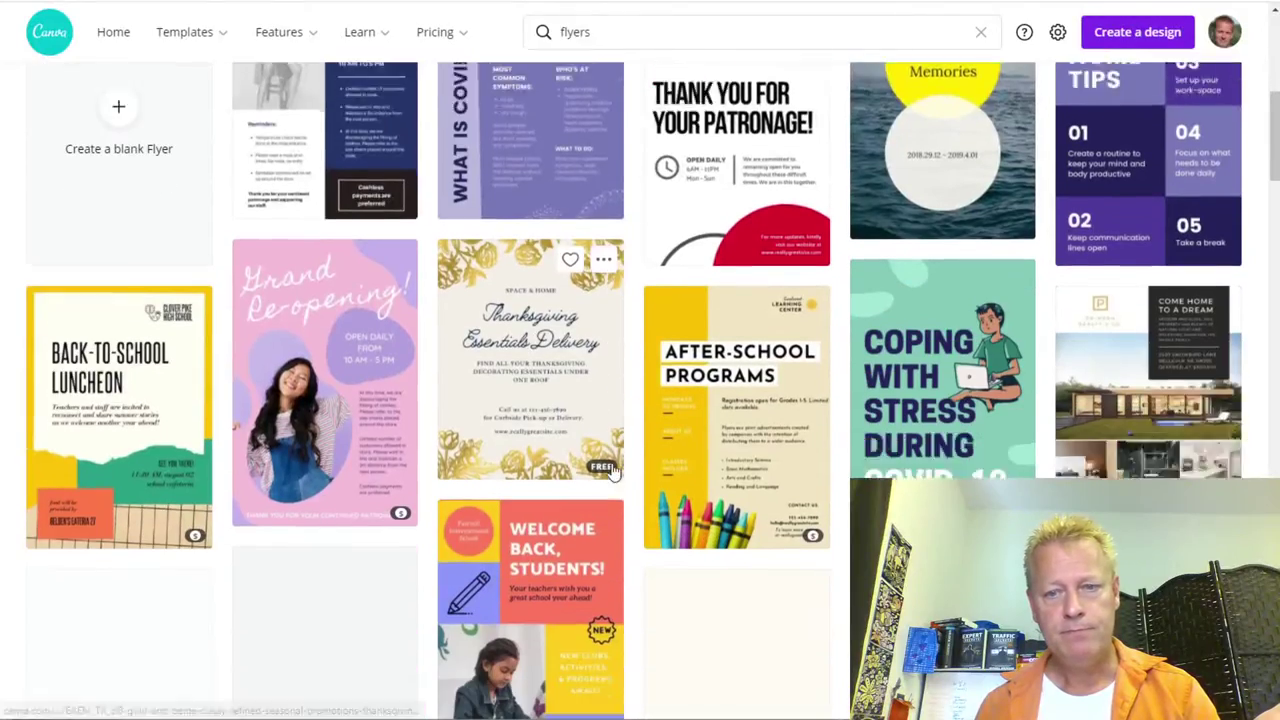
scroll(614, 471, "down", 3)
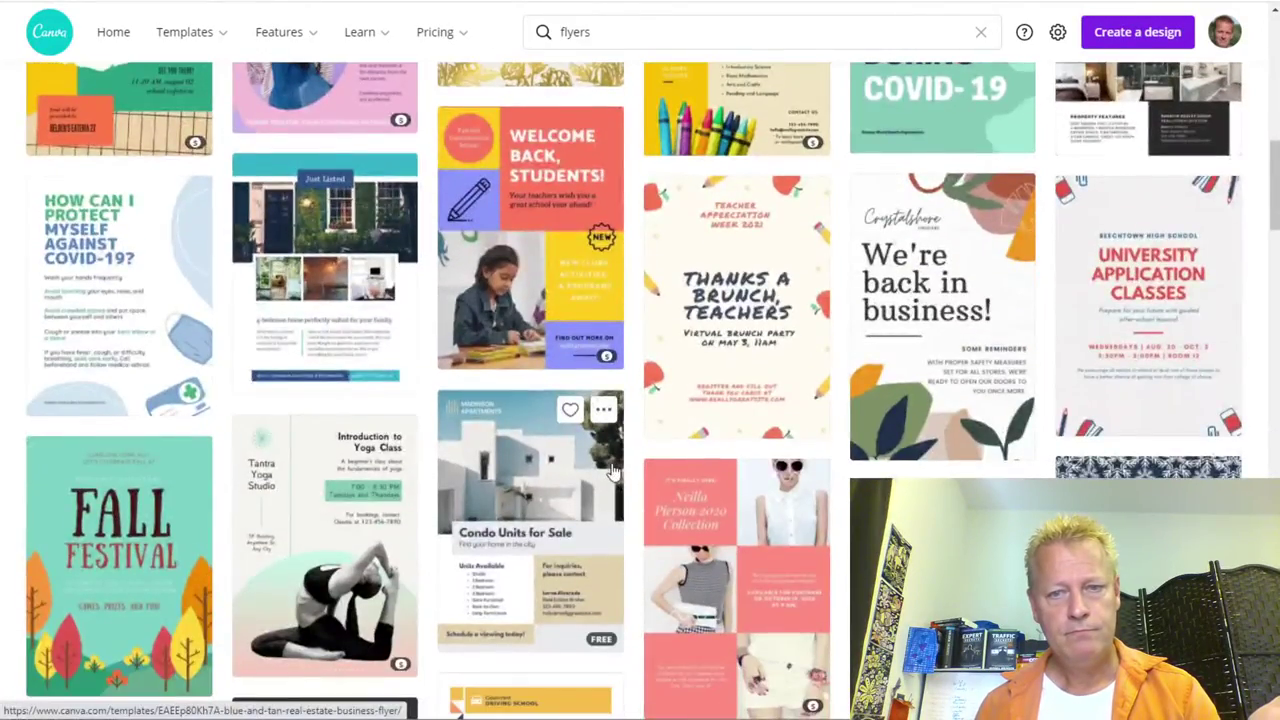
scroll(614, 471, "down", 3)
scroll(614, 471, "down", 7)
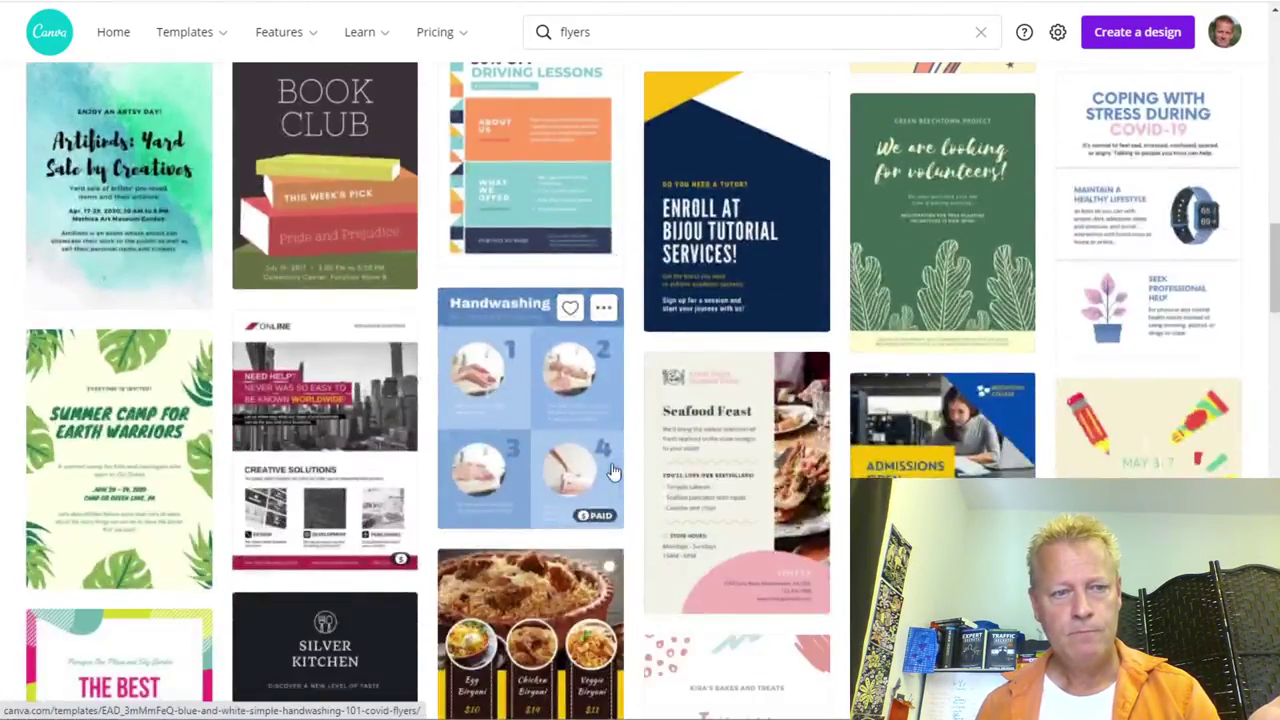
scroll(614, 471, "down", 1)
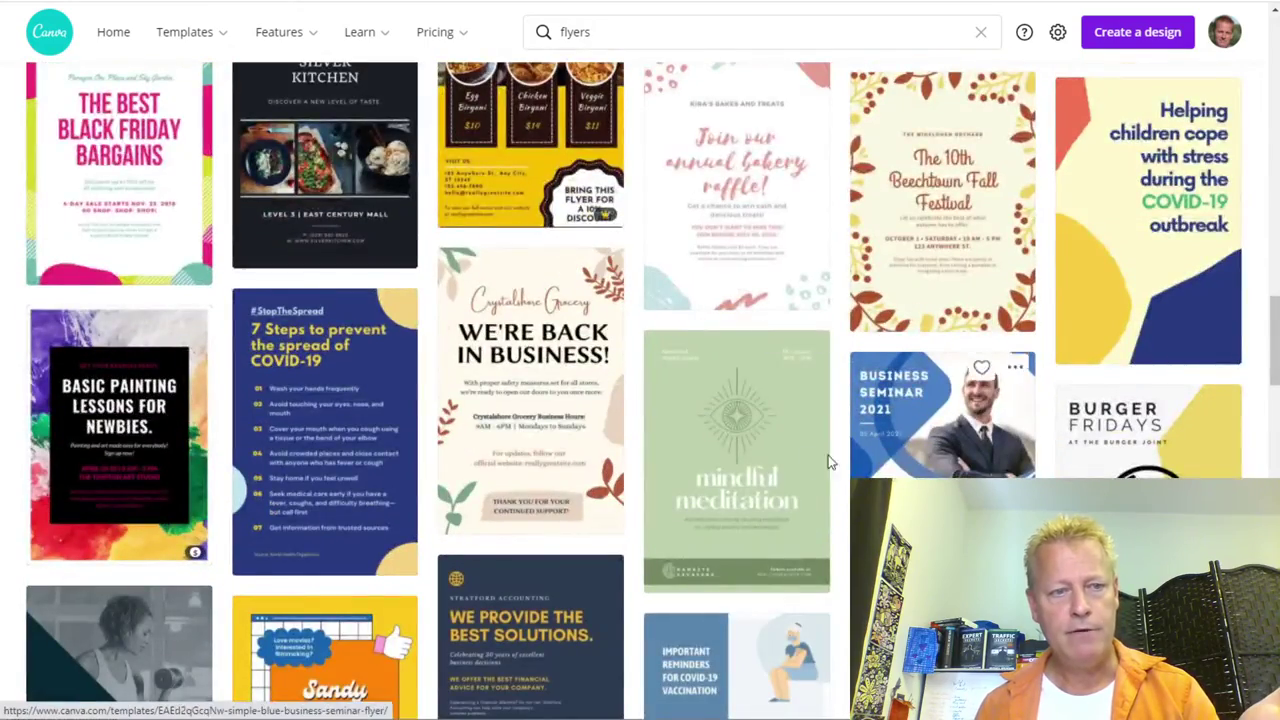
scroll(830, 460, "down", 2)
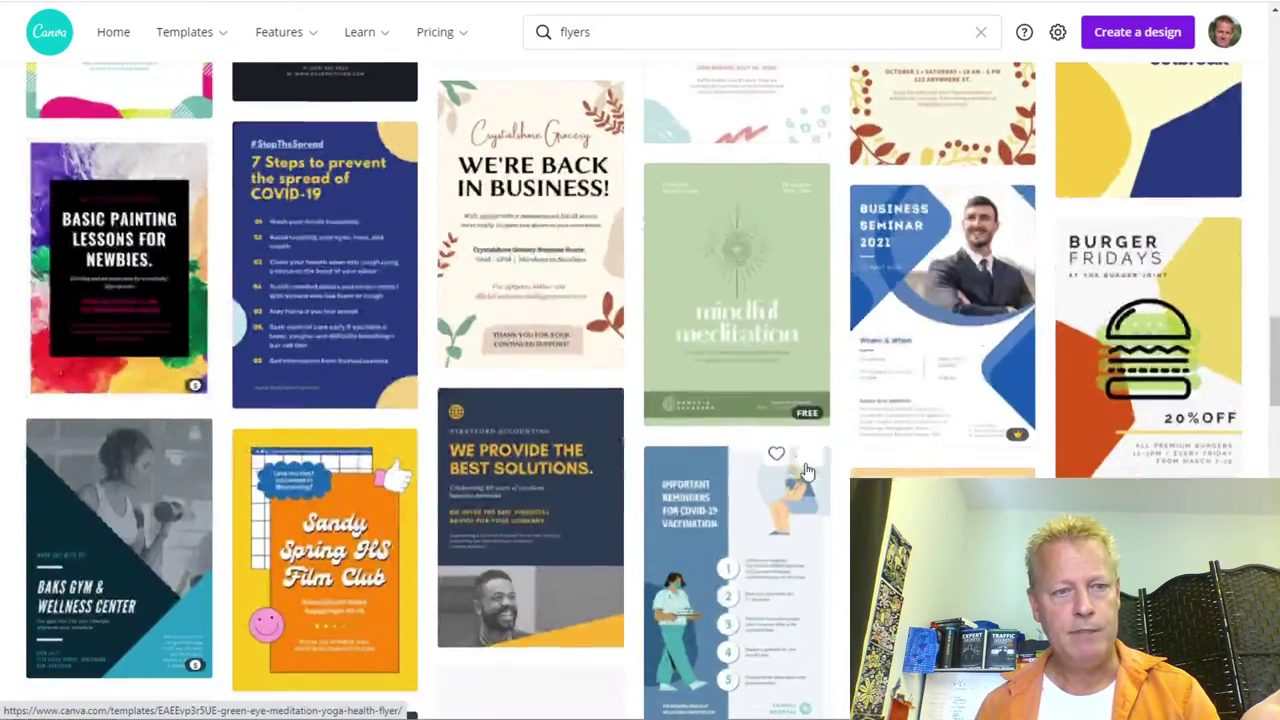
left_click(344, 282)
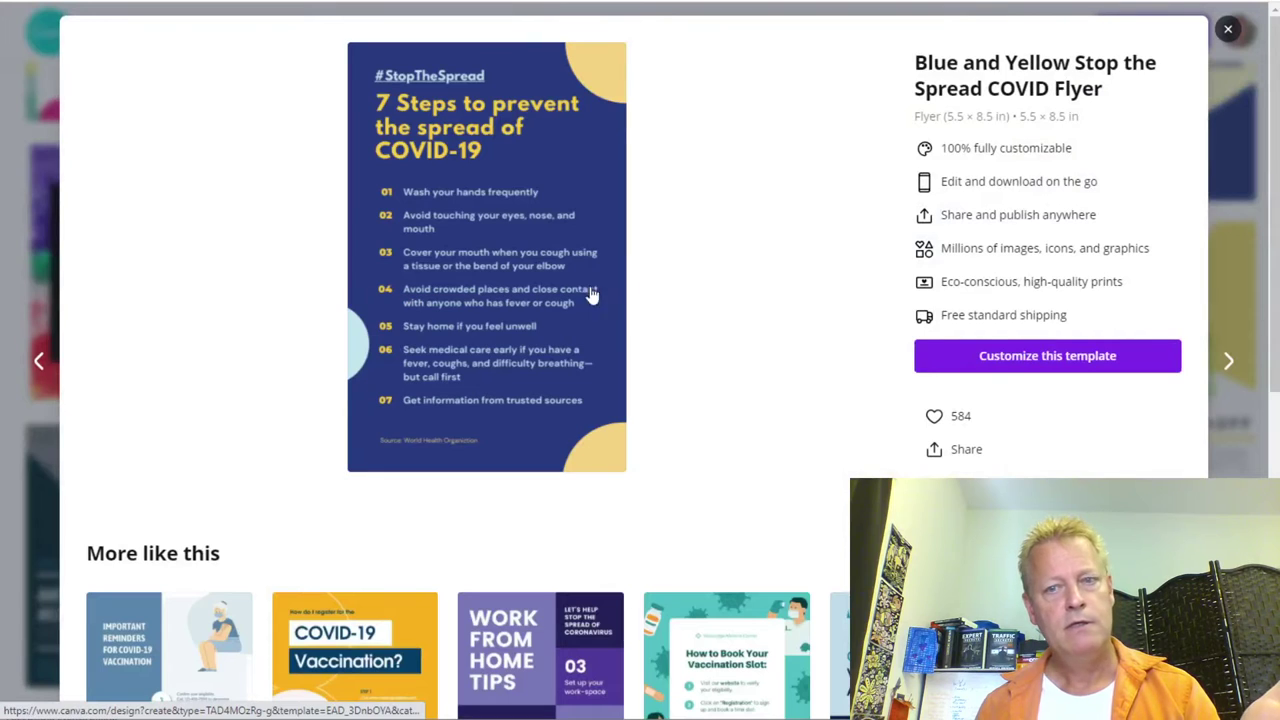
left_click(1058, 366)
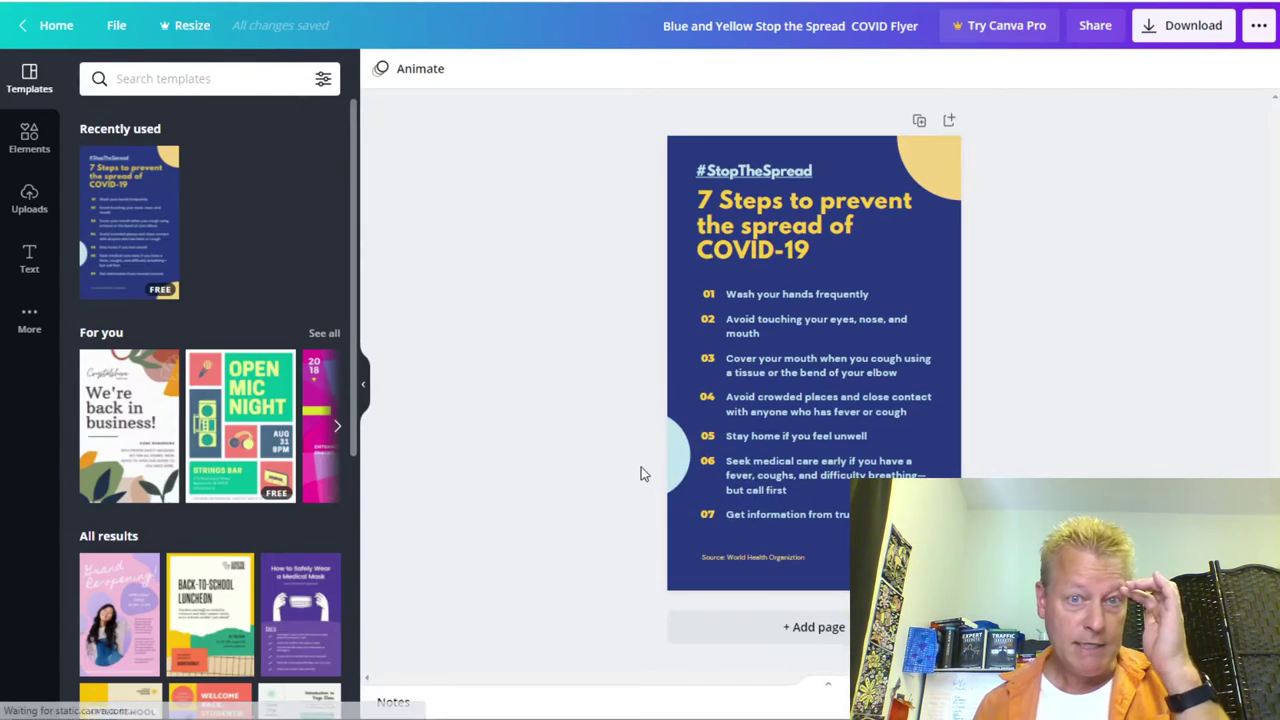
Step: Replace the #StopTheSpread hashtag with #FESS
left_click(759, 168)
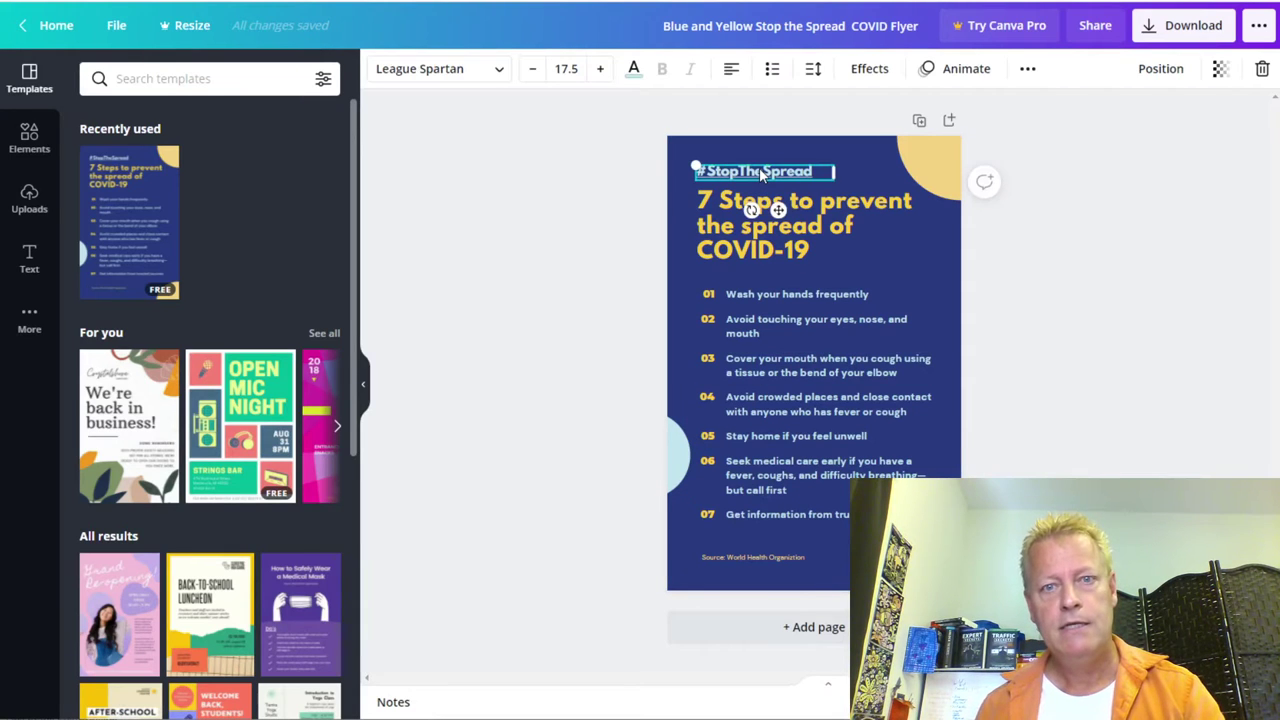
double_click(759, 167)
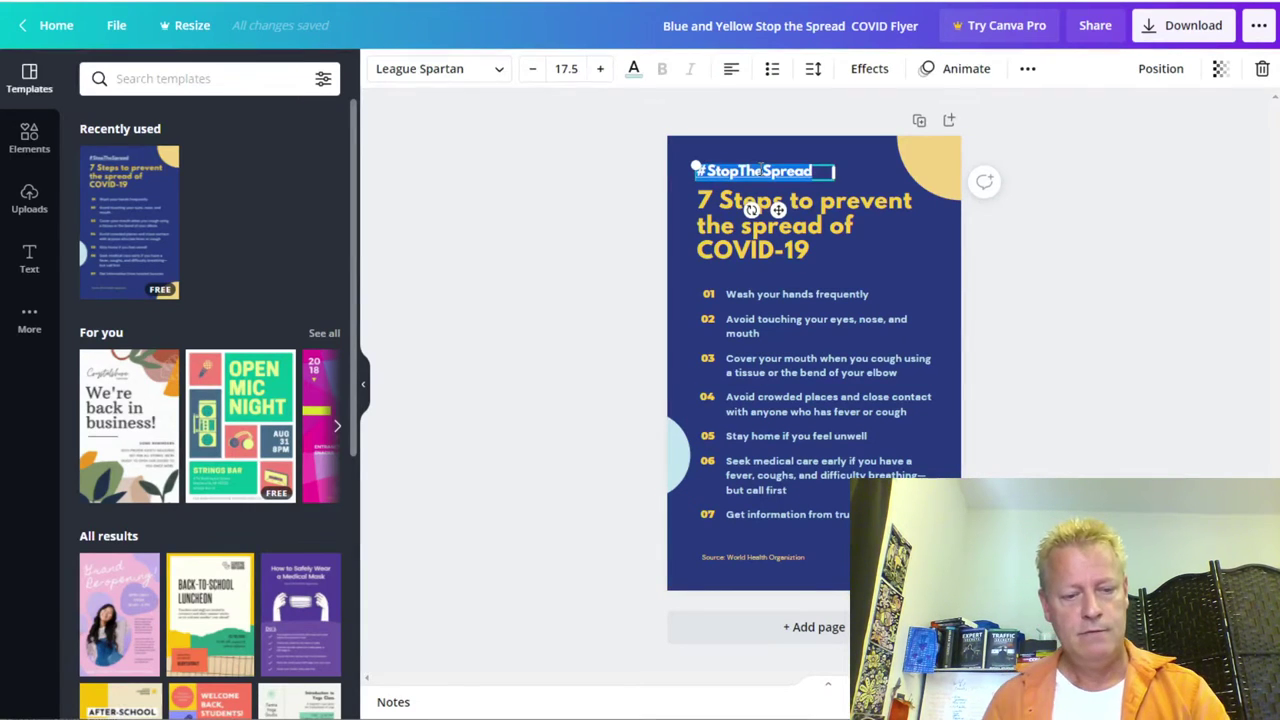
type("#FESS")
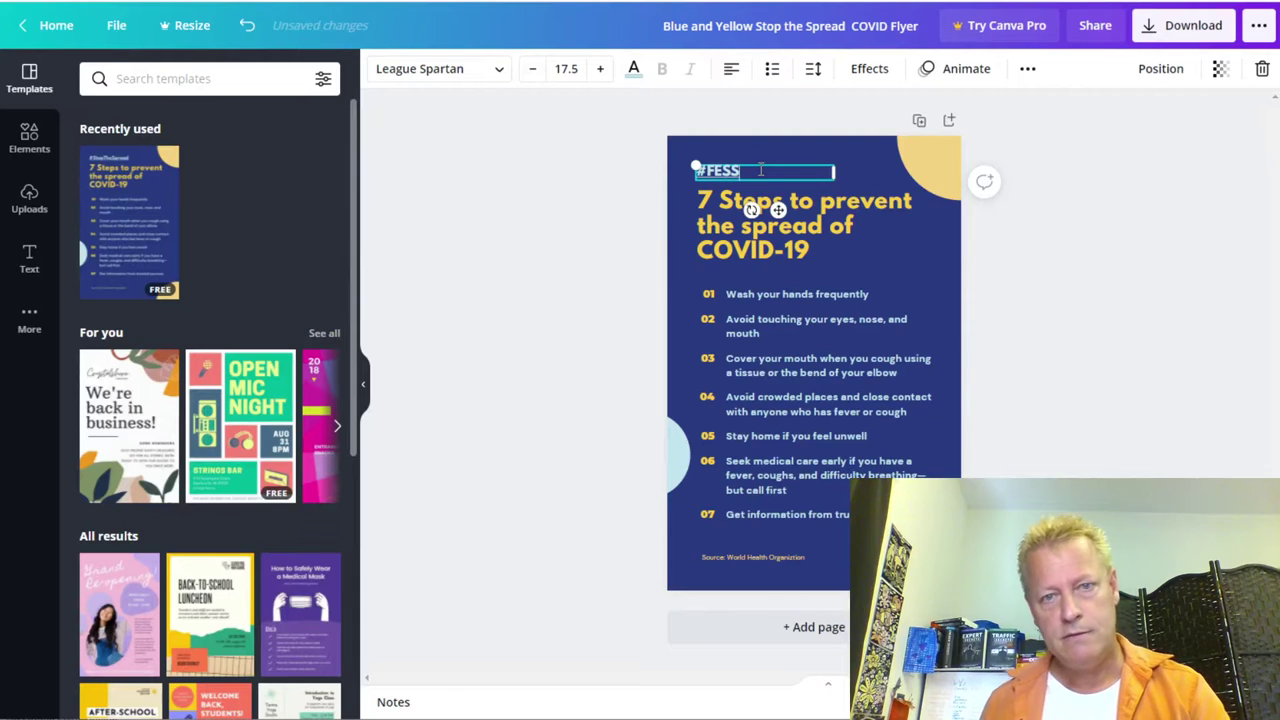
left_click(737, 232)
Step: Retitle the flyer heading 'Facebook Engagement Scaling Secrets'
key("ctrl+a")
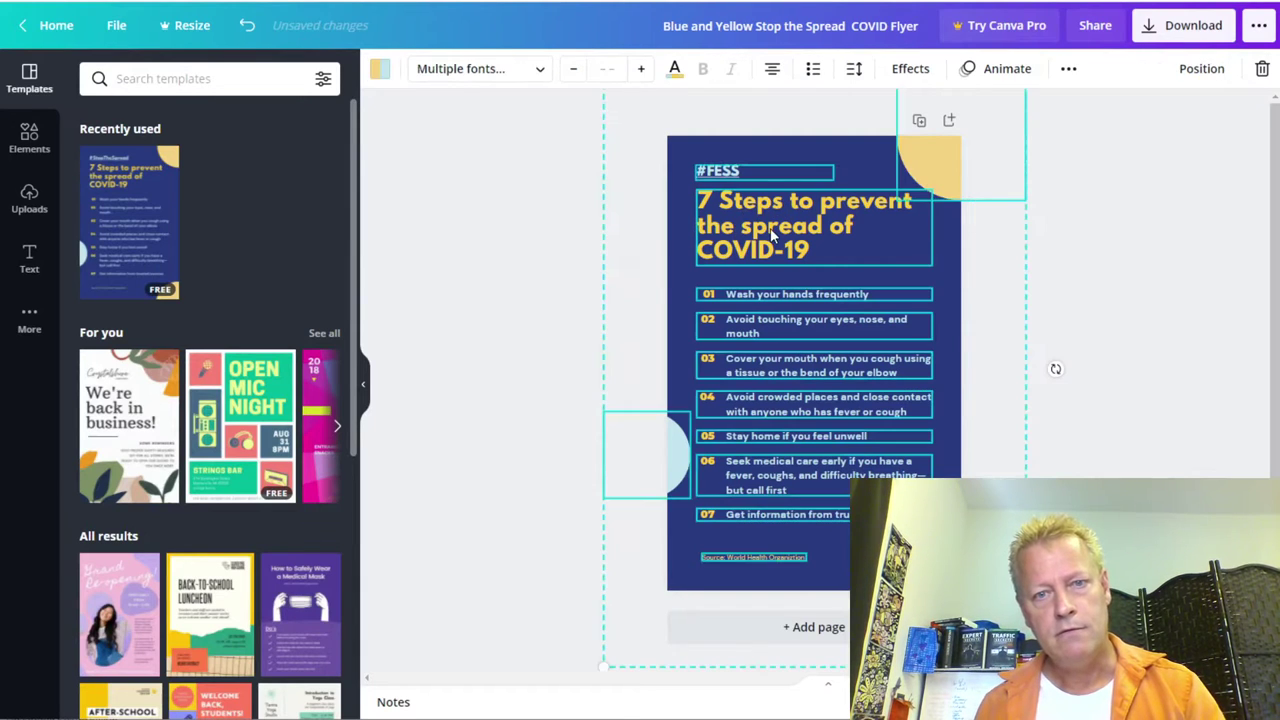
left_click(1080, 264)
double_click(822, 247)
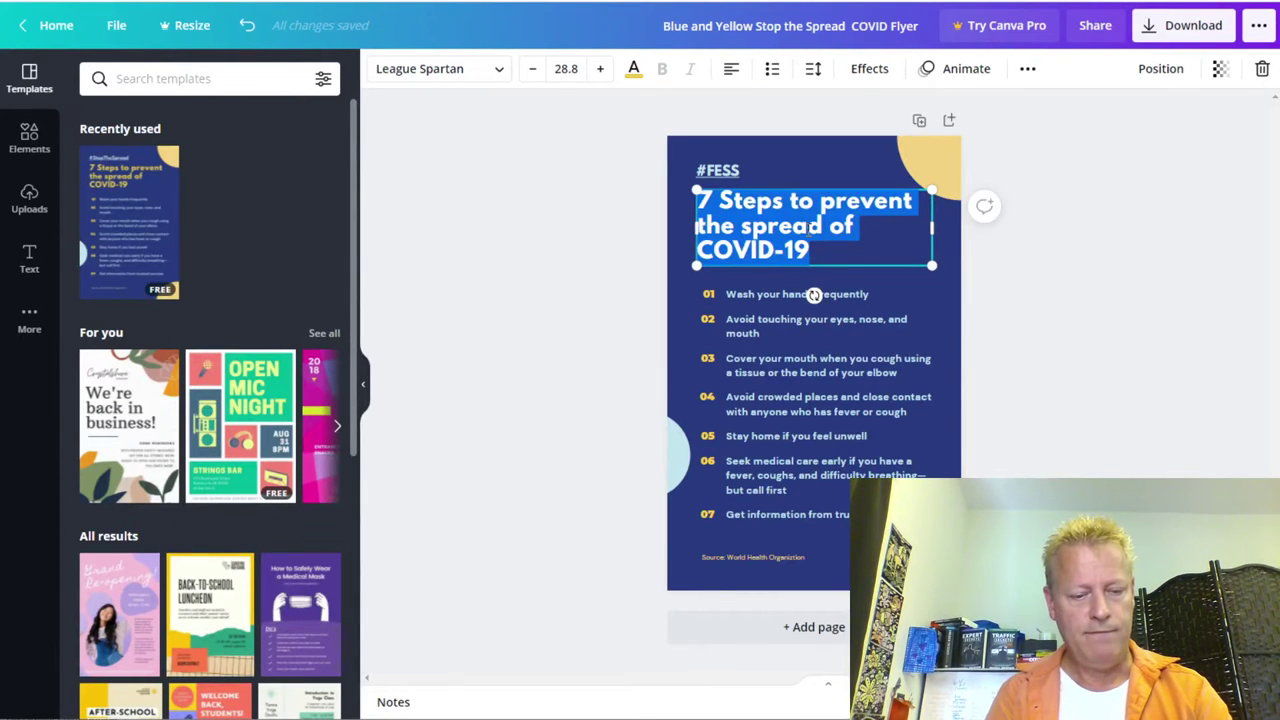
type("Facebook Engagement Secrets")
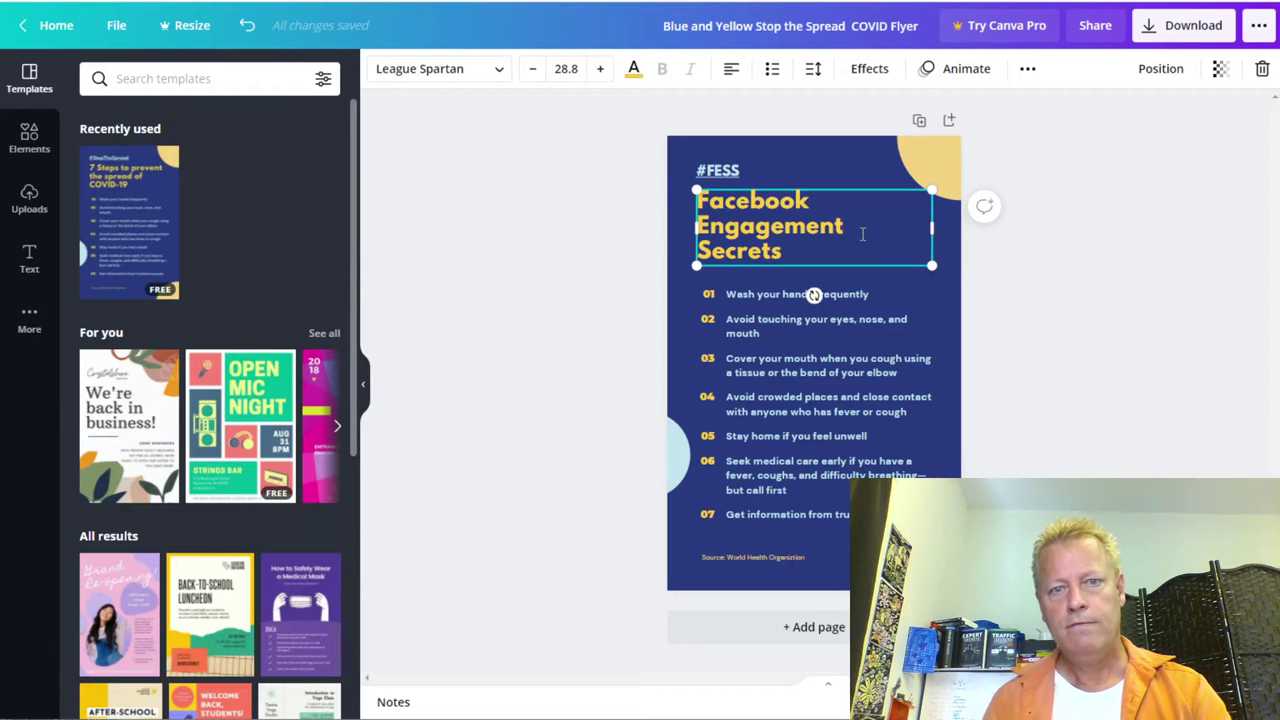
type("ling S")
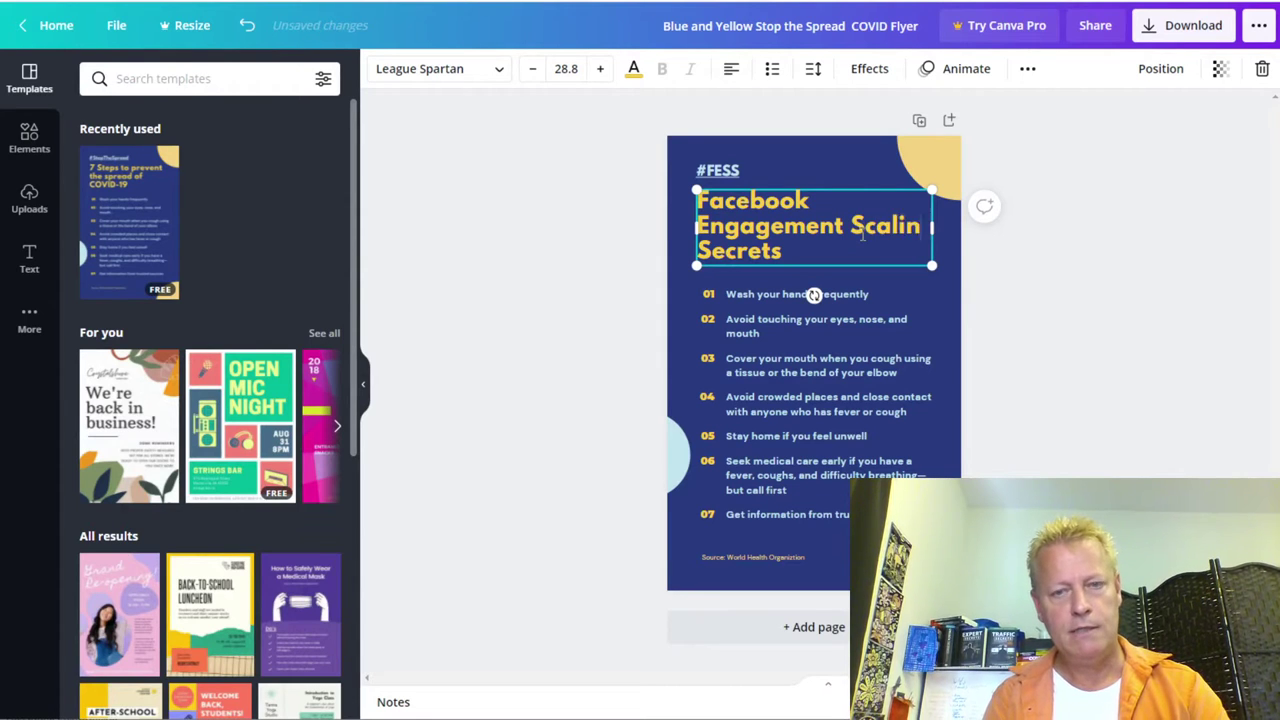
left_click(762, 295)
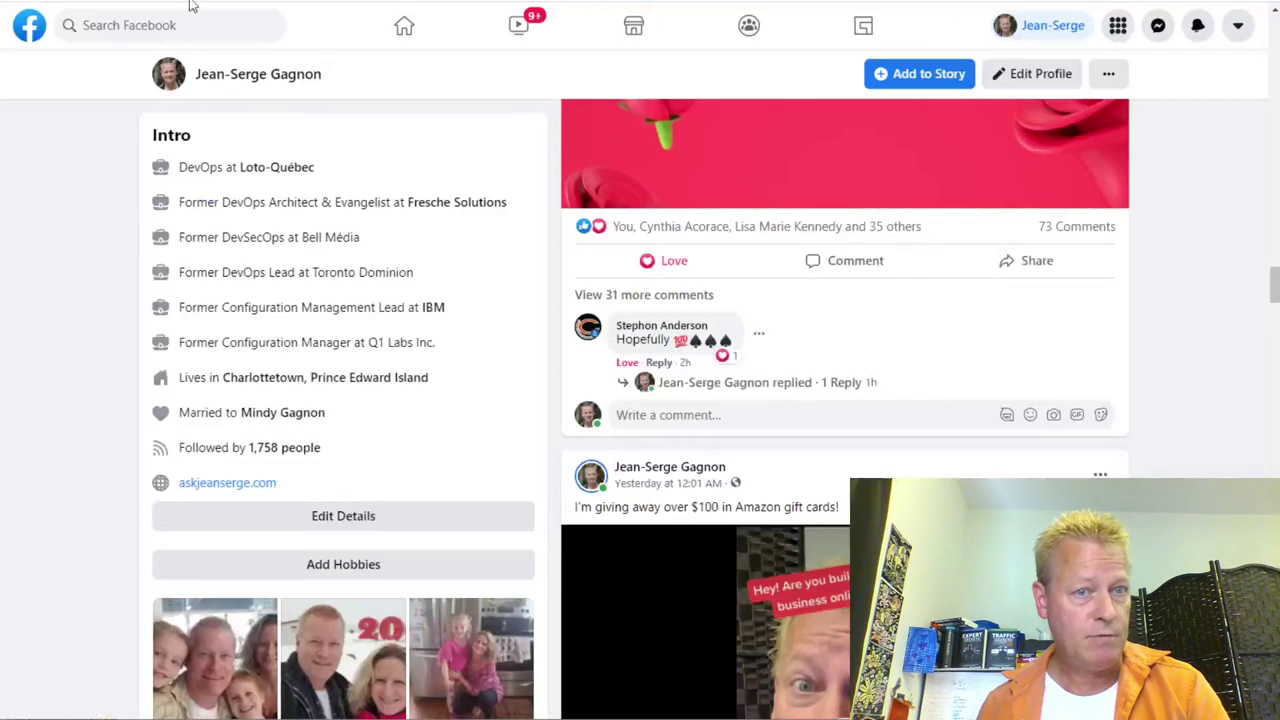
Step: Open the FESS group page from recent Facebook searches
scroll(530, 354, "down", 4)
scroll(531, 354, "up", 7)
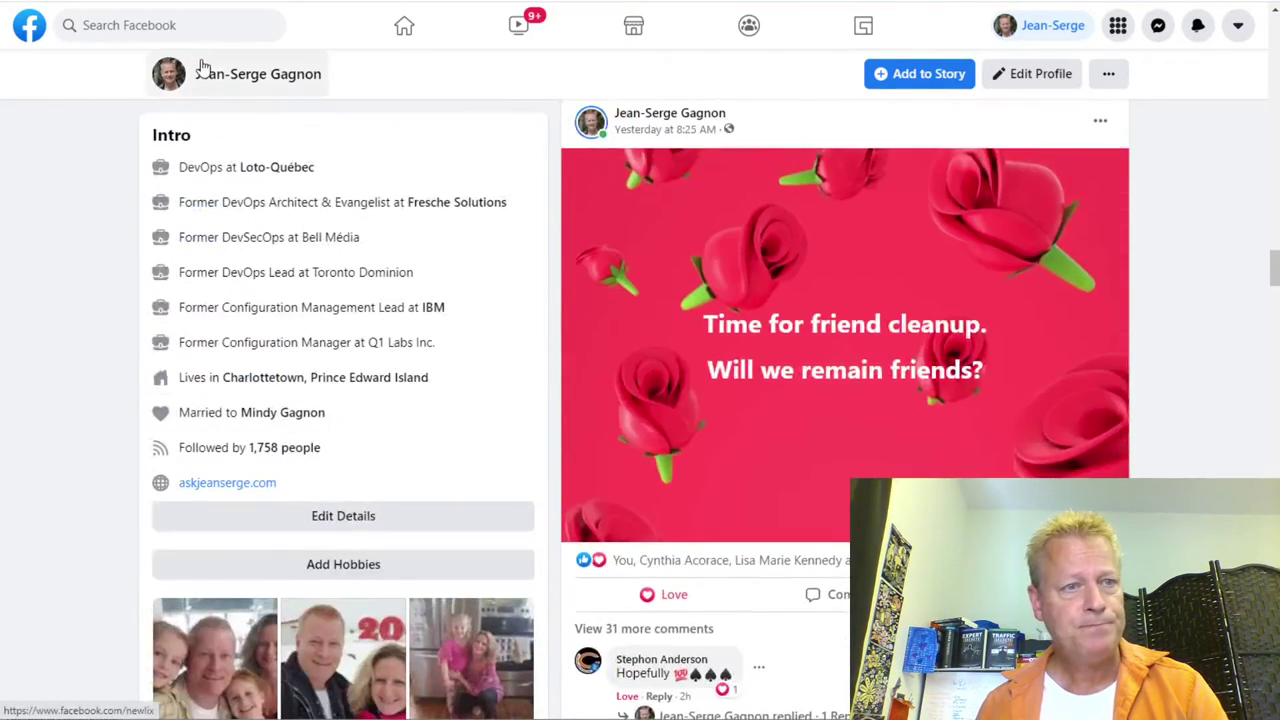
left_click(166, 24)
left_click(94, 126)
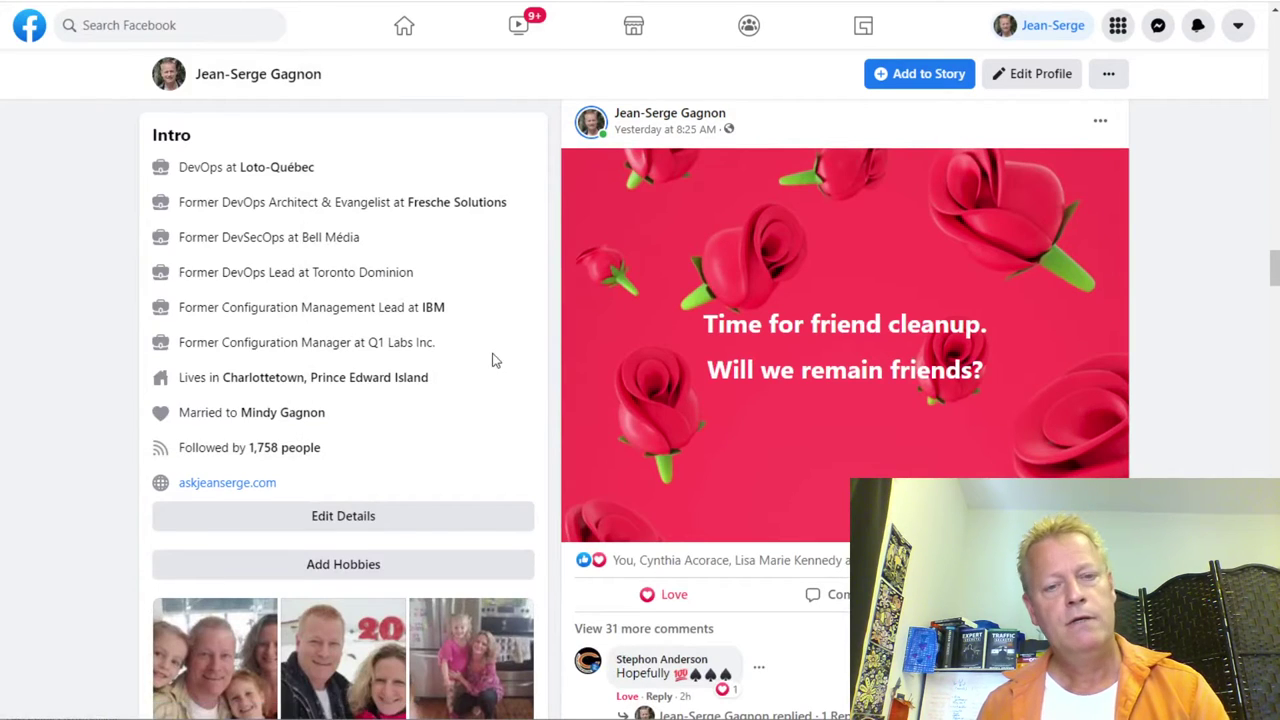
Step: Dismiss the query error and select tip #1 'Spend 15-30 minutes a day commenting on other's posts.'
scroll(709, 463, "down", 9)
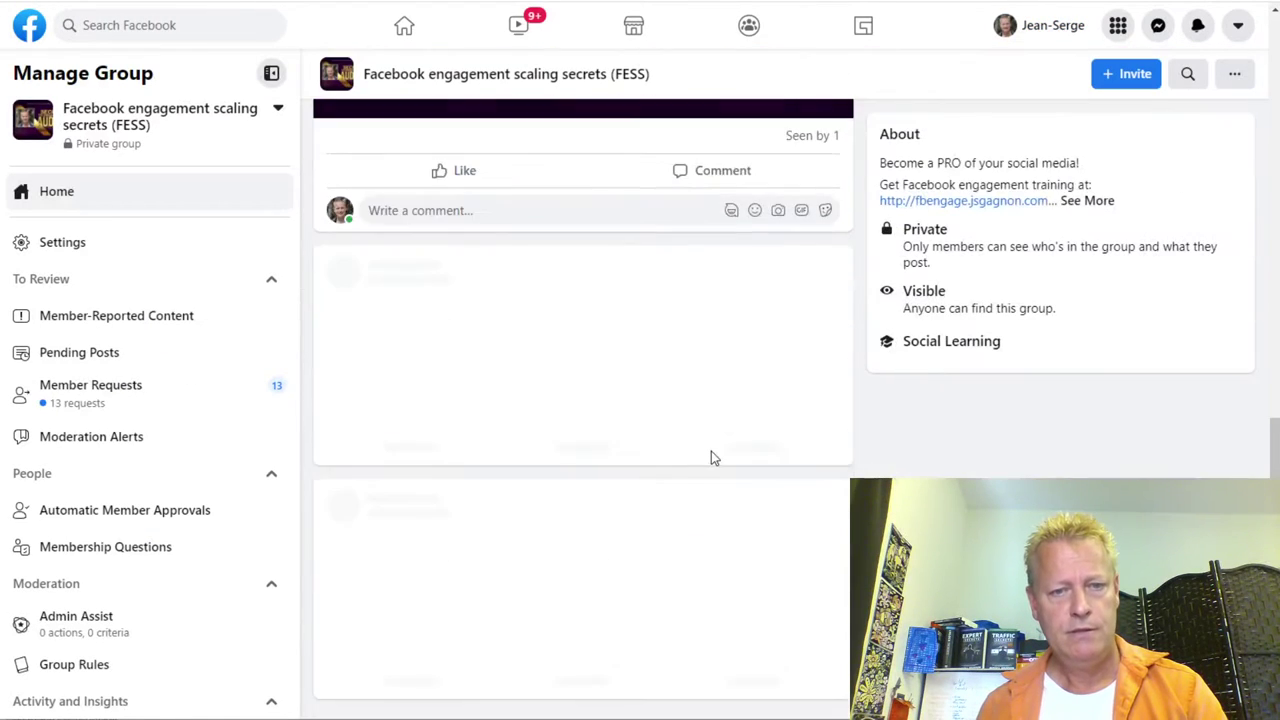
scroll(713, 459, "down", 15)
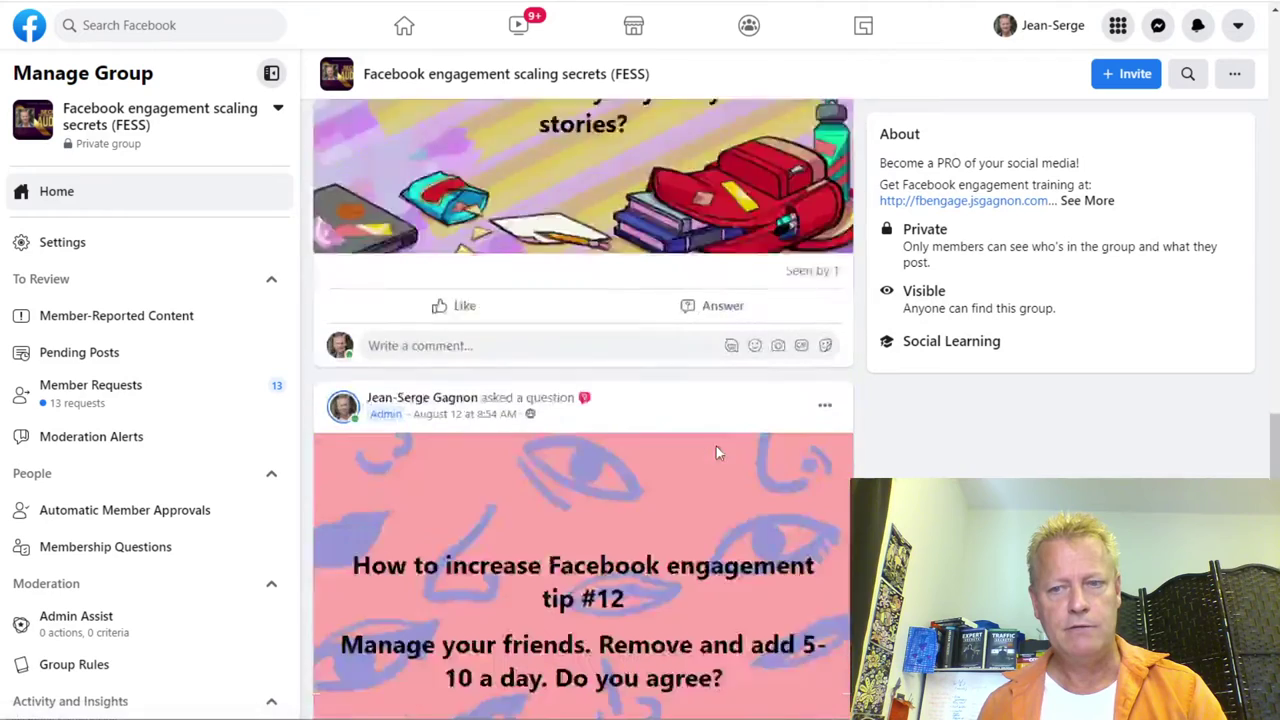
scroll(715, 448, "down", 15)
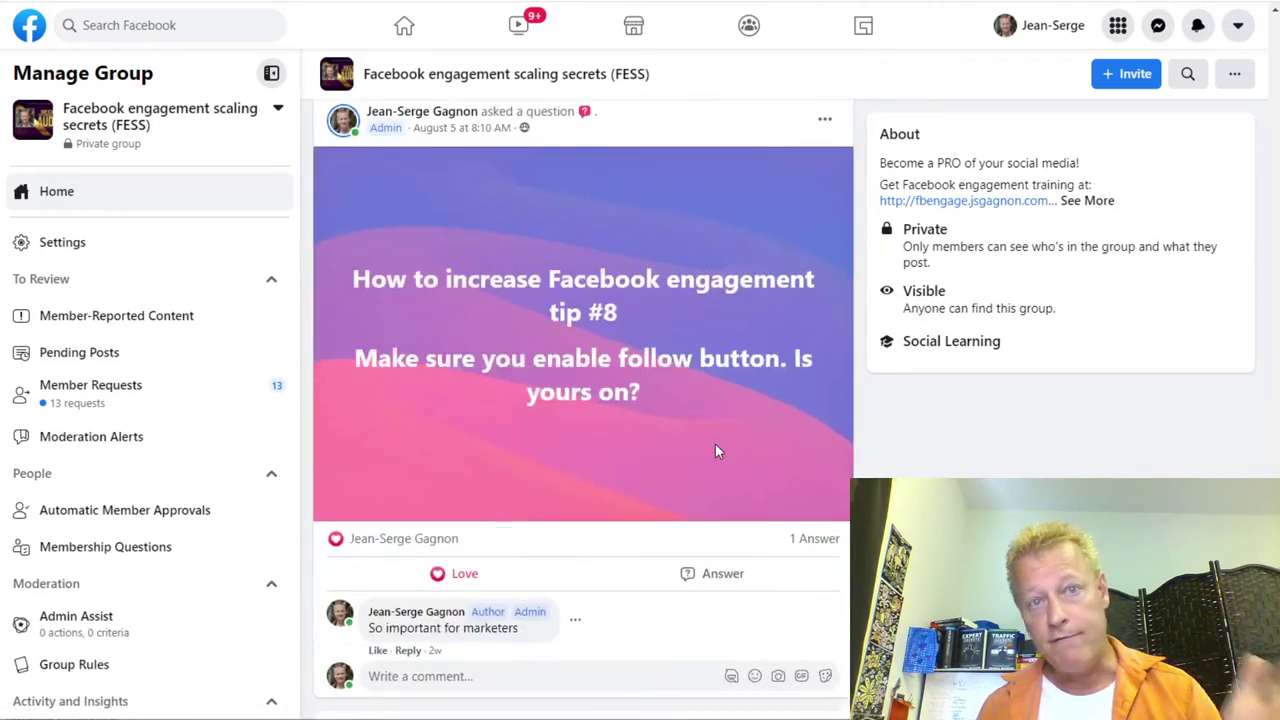
scroll(715, 446, "down", 12)
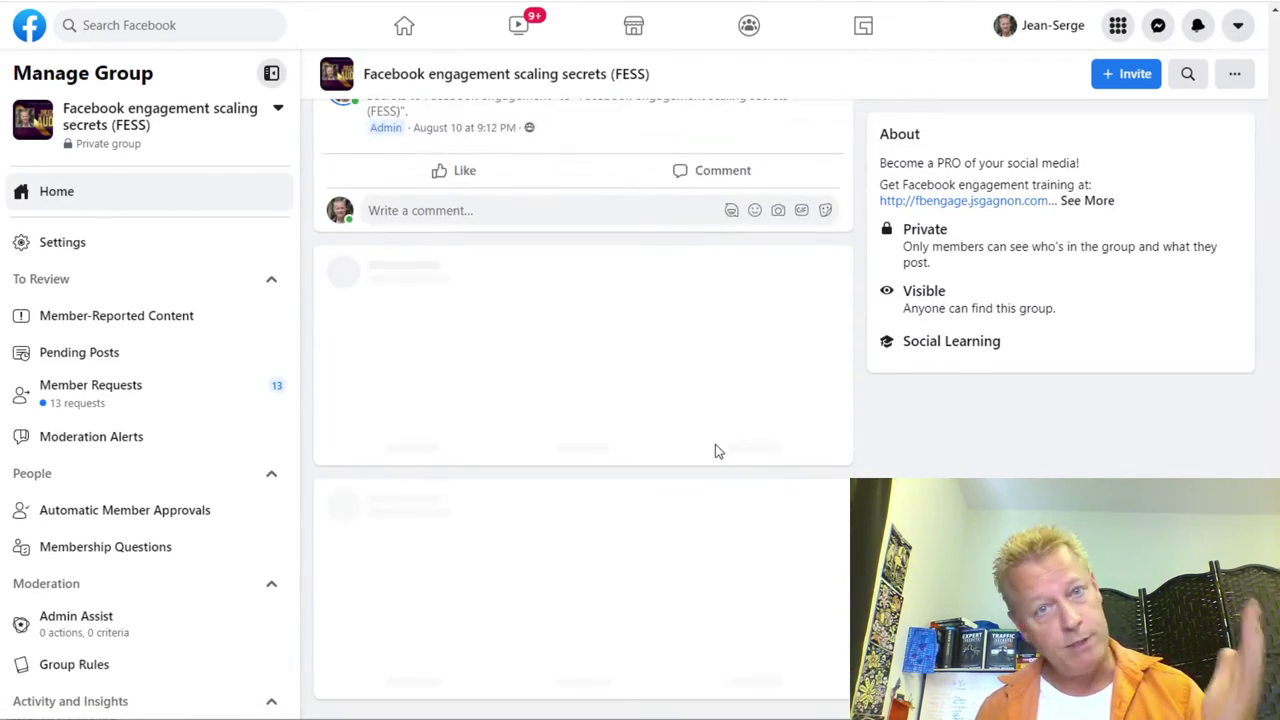
scroll(715, 450, "down", 3)
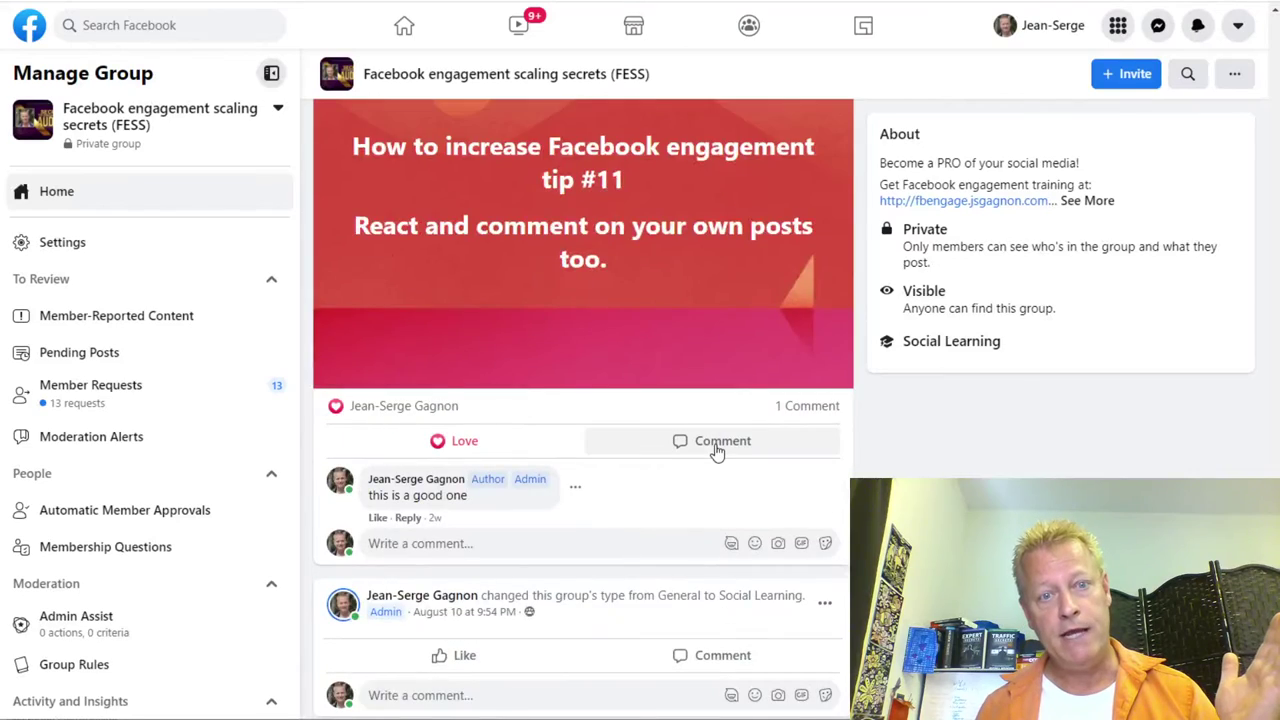
scroll(715, 451, "down", 15)
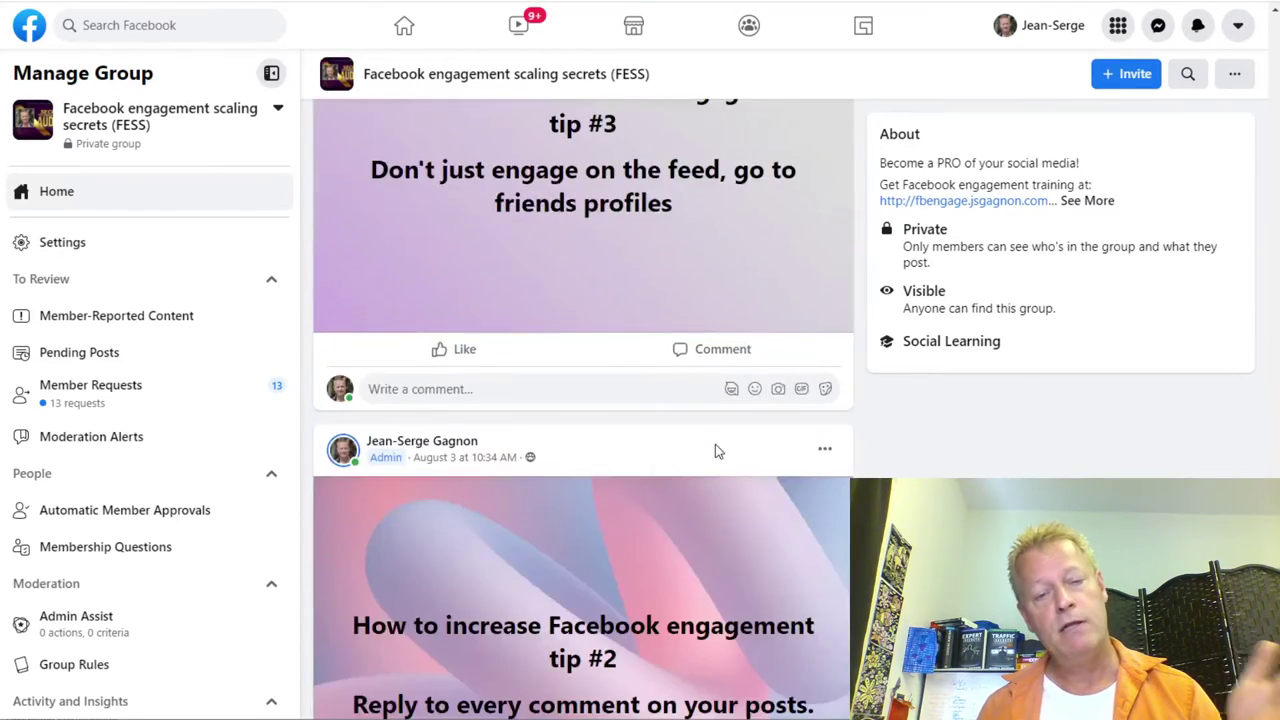
scroll(715, 451, "down", 12)
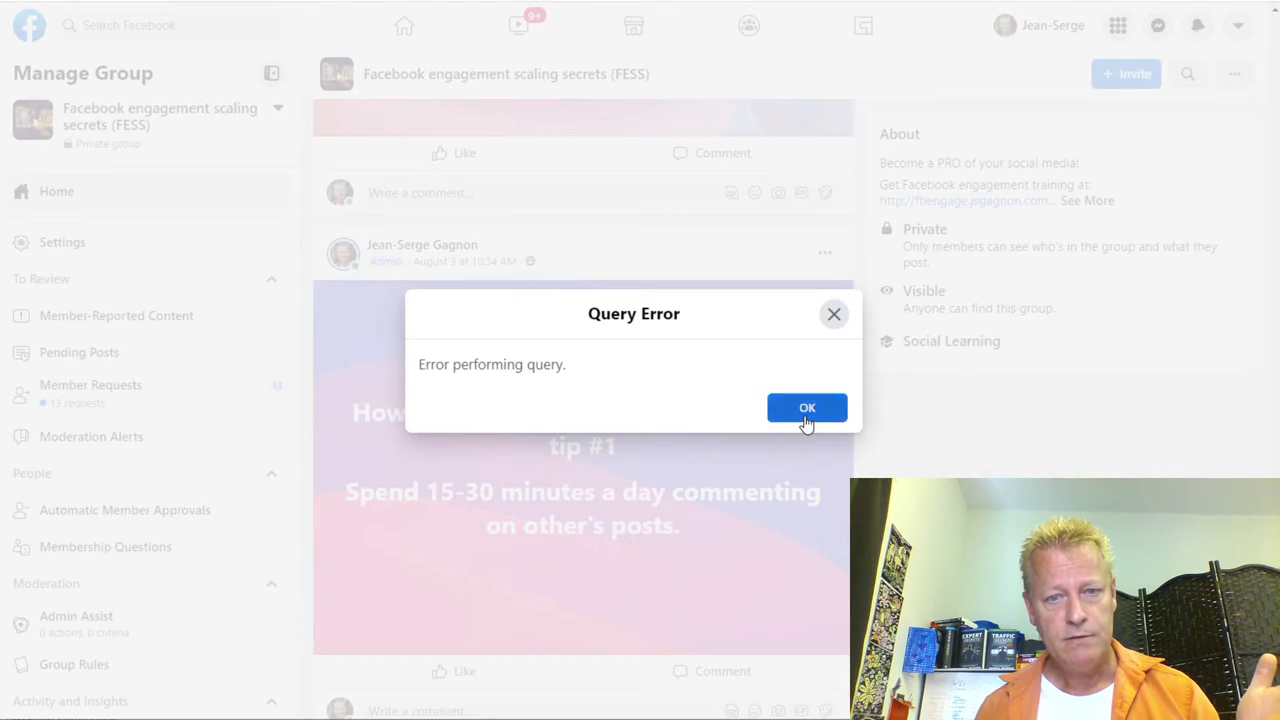
left_click(807, 408)
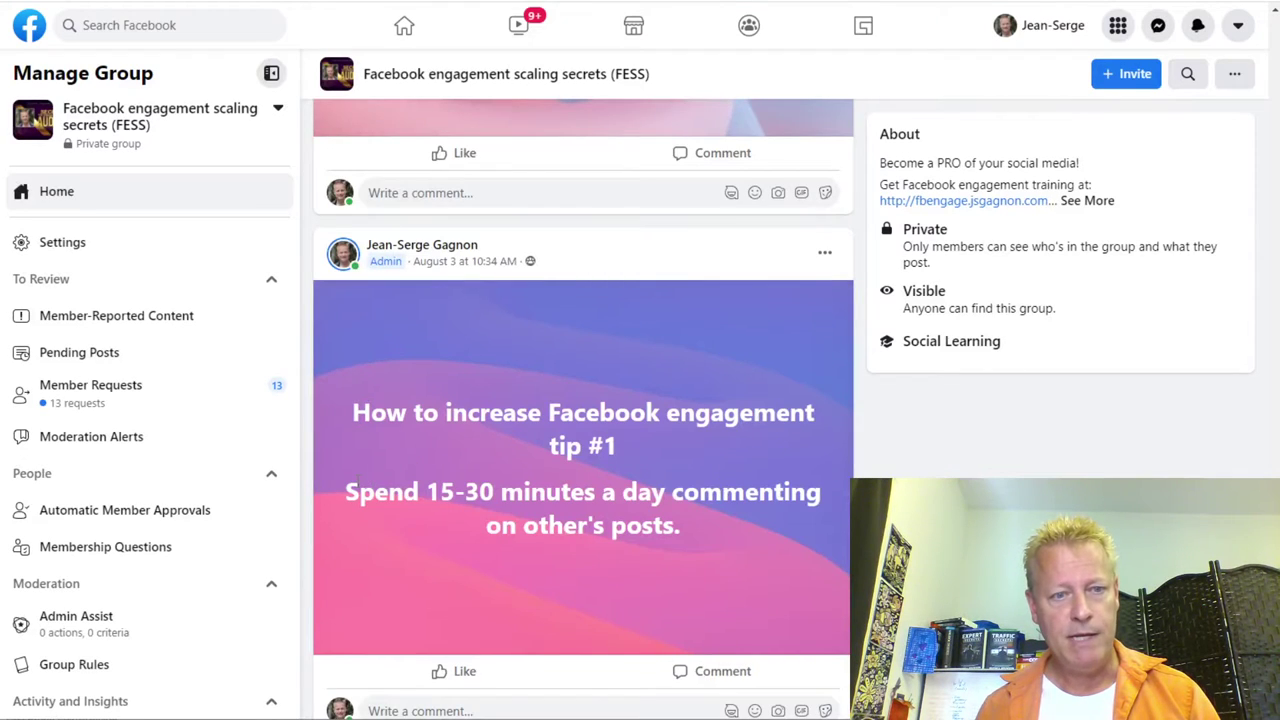
left_click_drag(347, 493, 681, 530)
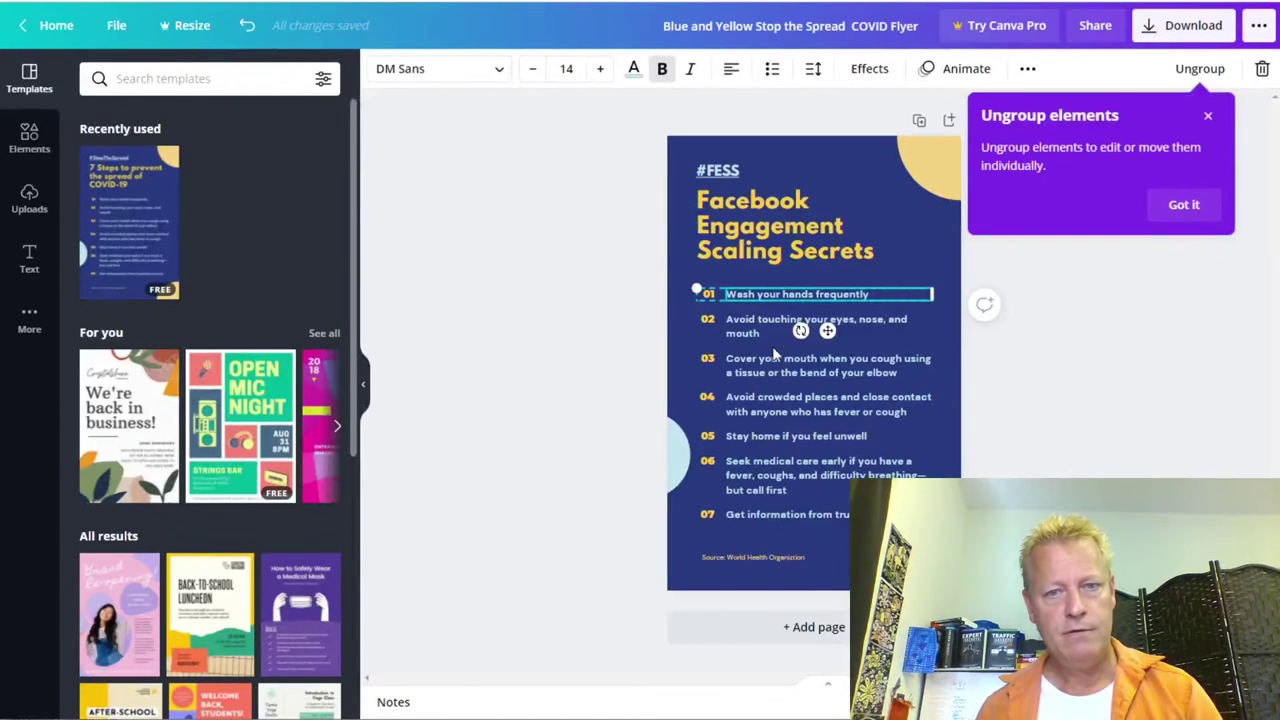
Step: Paste the tip #1 sentence about commenting 15-30 minutes over flyer item 01
double_click(749, 296)
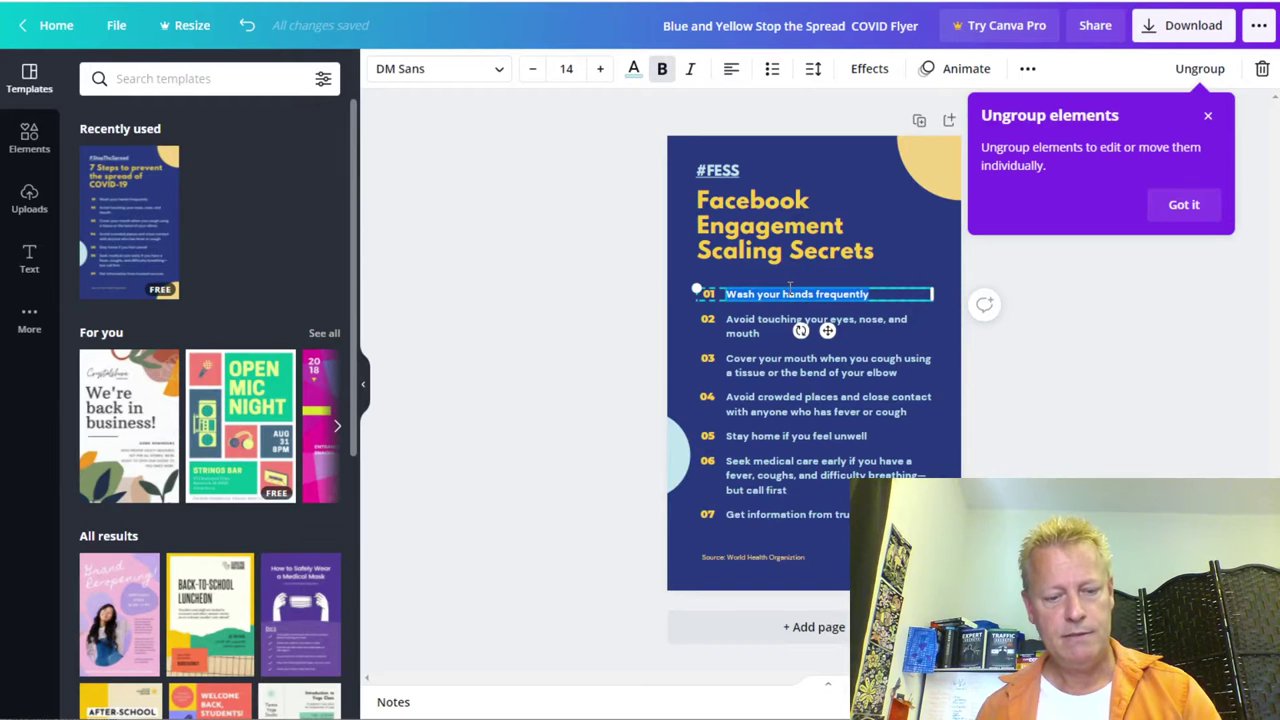
type("Spend 15–30 minutes a day commenting on other's posts.")
left_click(763, 328)
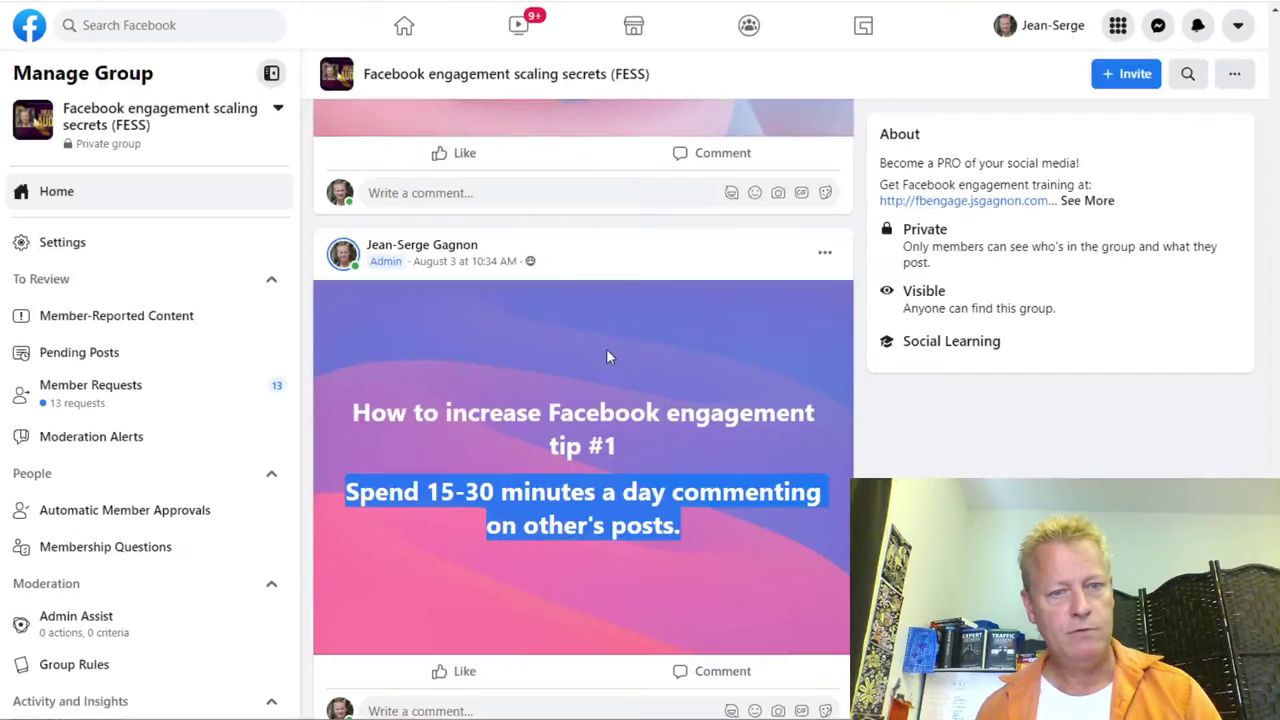
Step: Copy tip #2 from Facebook and paste 'Reply to every comment on your posts.' over item 02
scroll(606, 348, "down", 3)
left_click(772, 415)
scroll(632, 359, "up", 10)
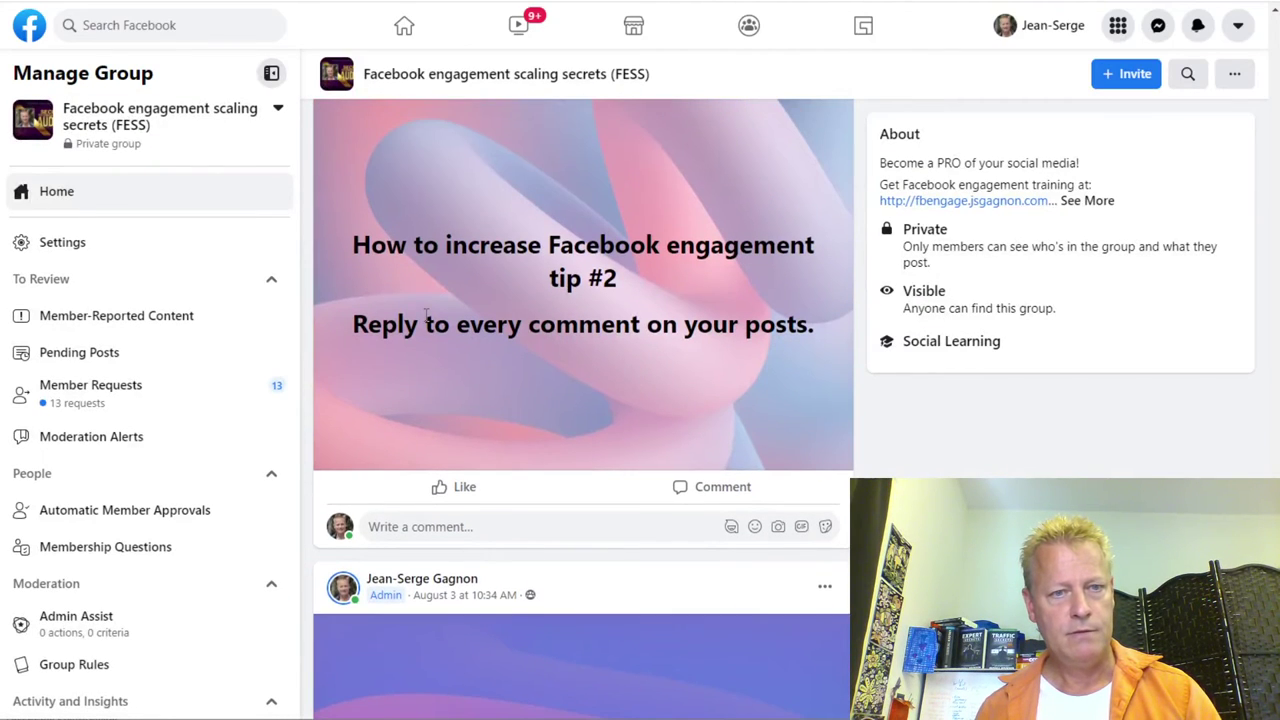
left_click_drag(352, 326, 816, 336)
key("ctrl+c")
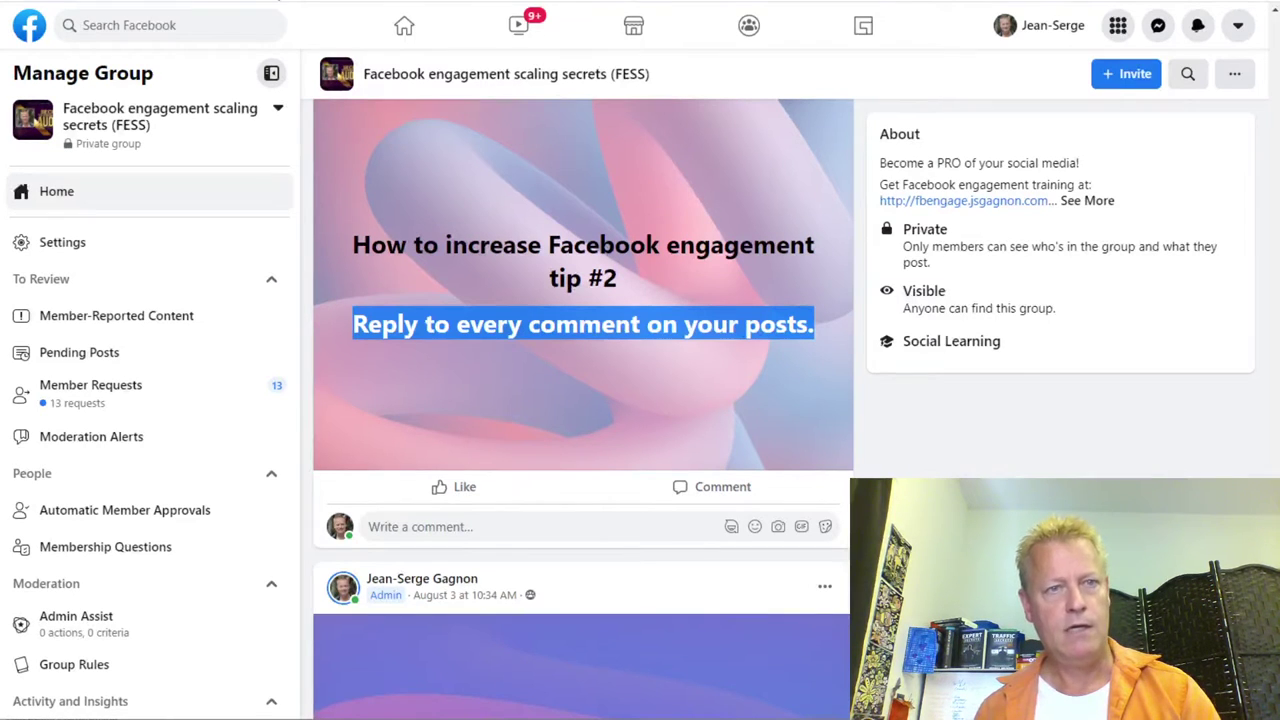
key("alt+Tab")
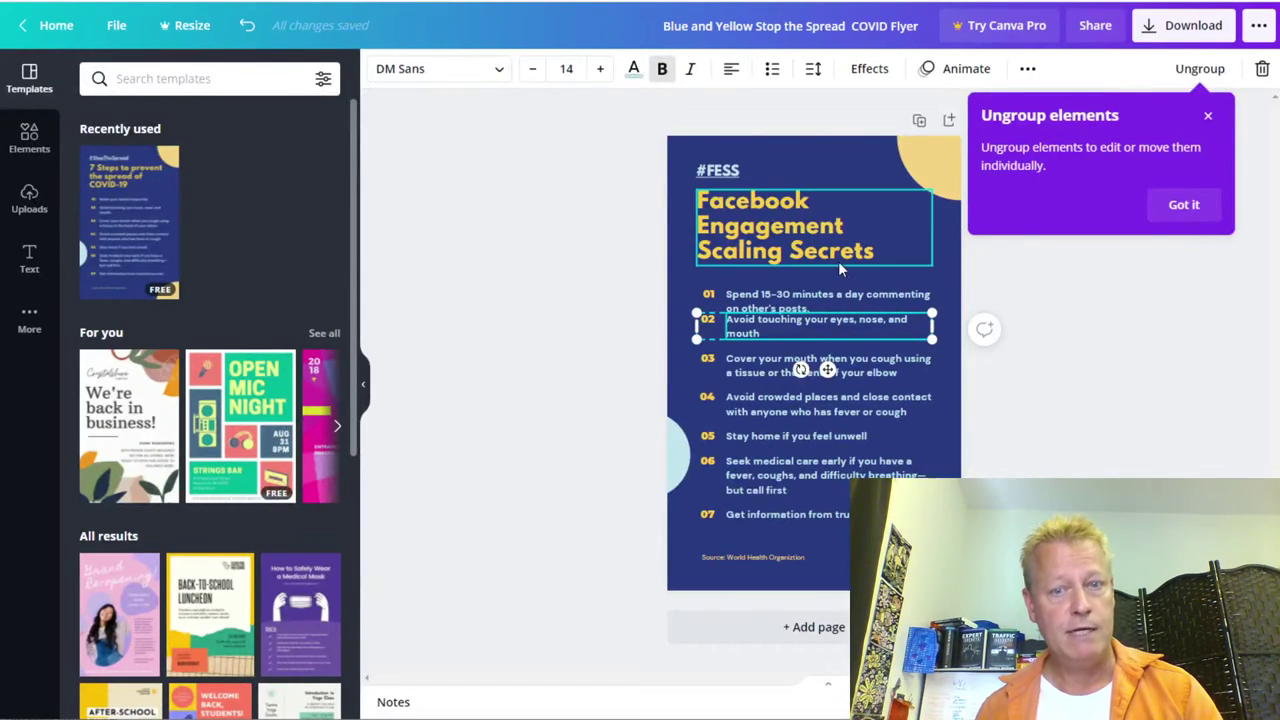
left_click(773, 325)
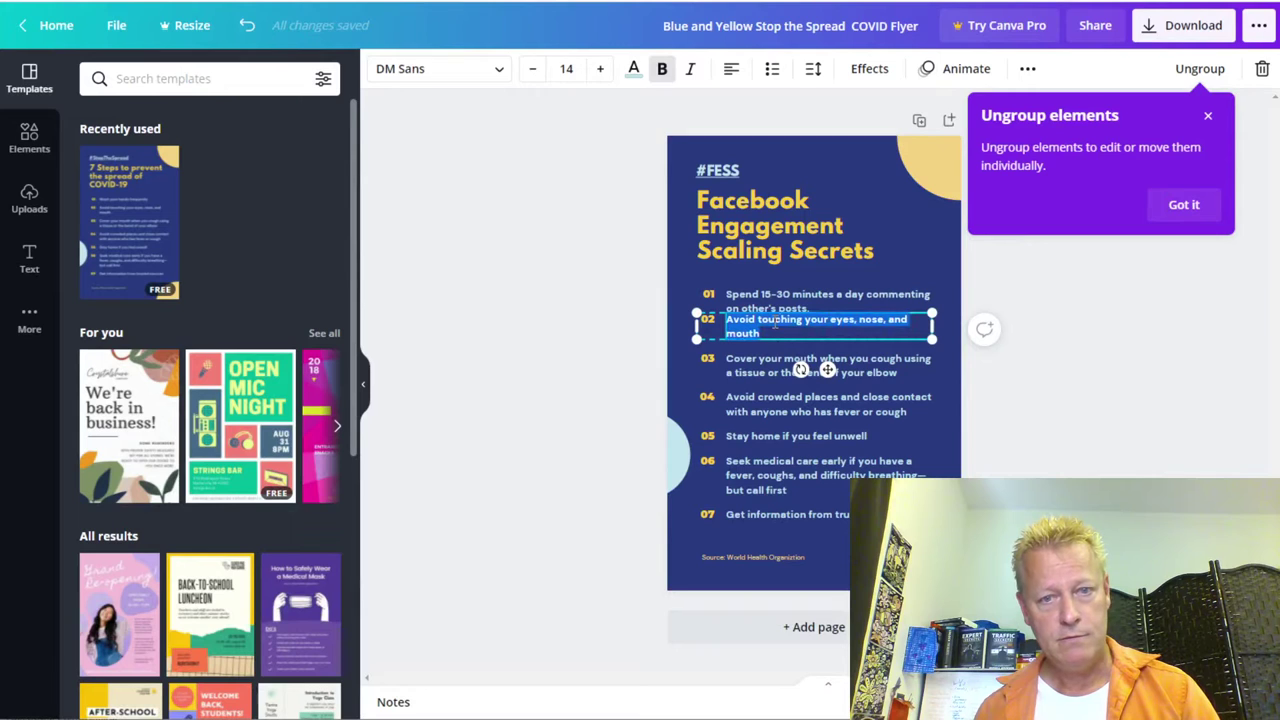
key("ctrl+v")
Step: Delete the World Health Organization credit and begin typing 'Source: Facebook E'
left_click(776, 368)
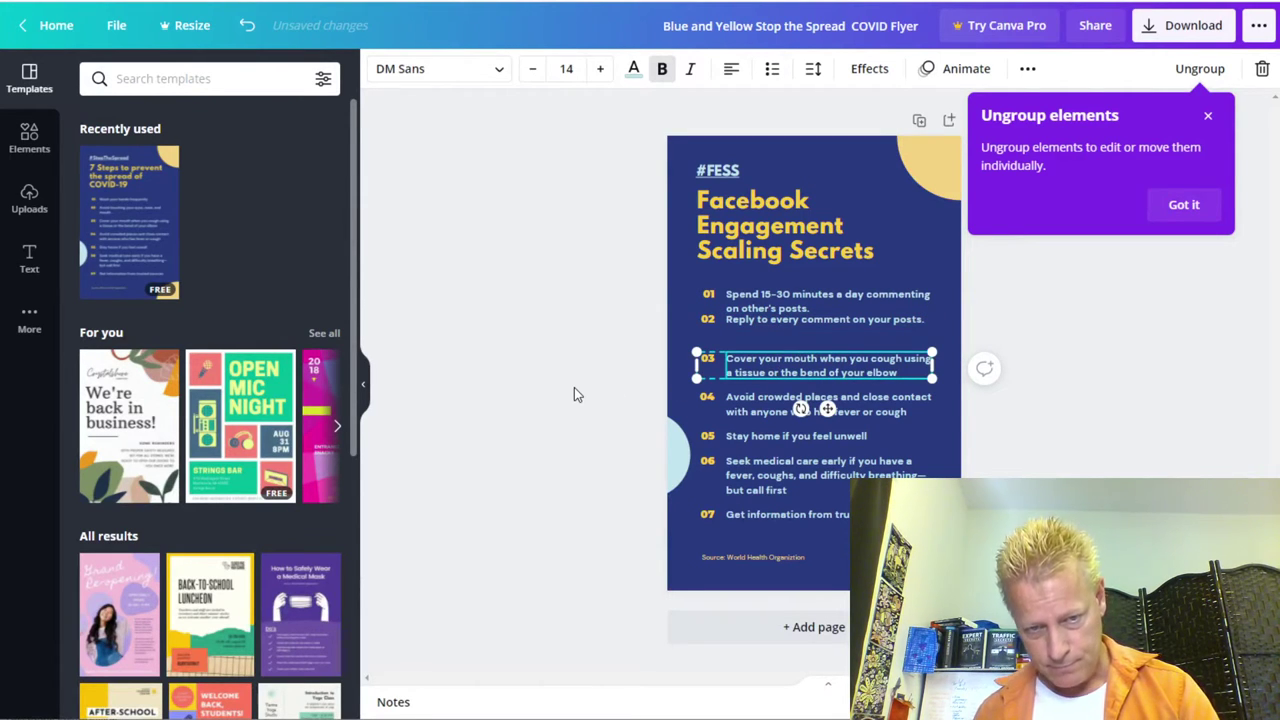
left_click_drag(651, 543, 808, 562)
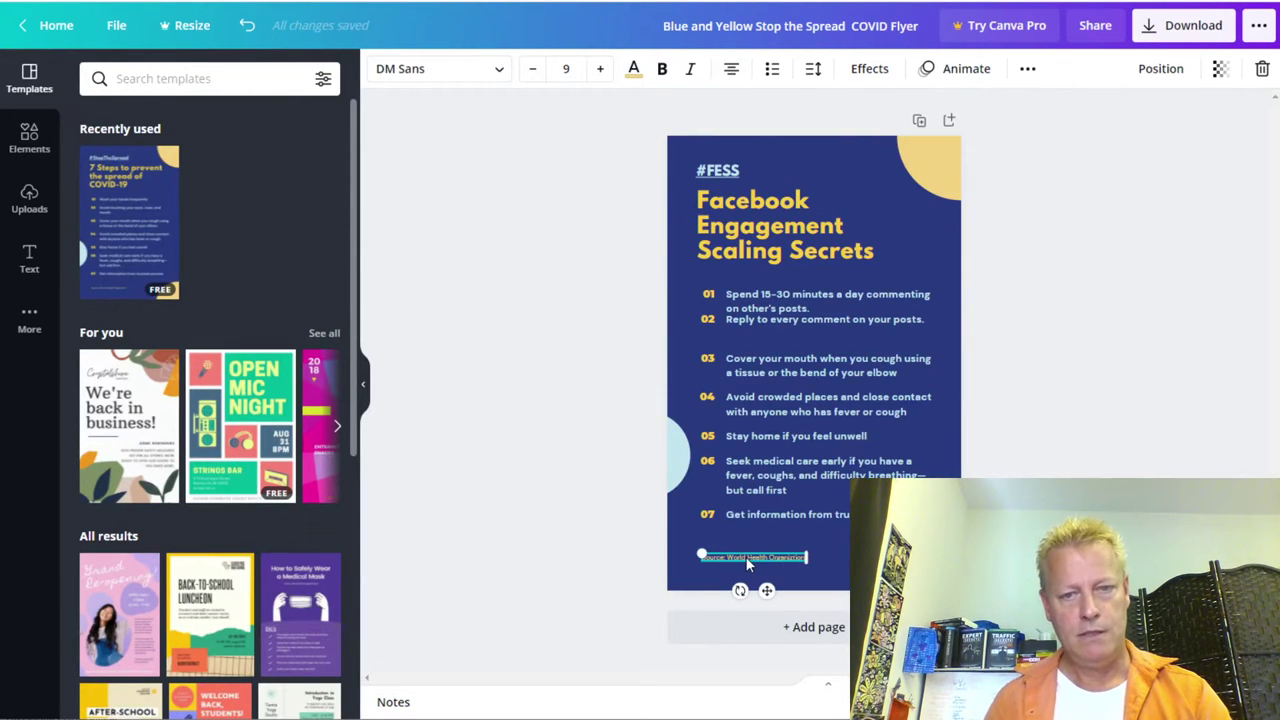
double_click(748, 560)
key("BackSpace")
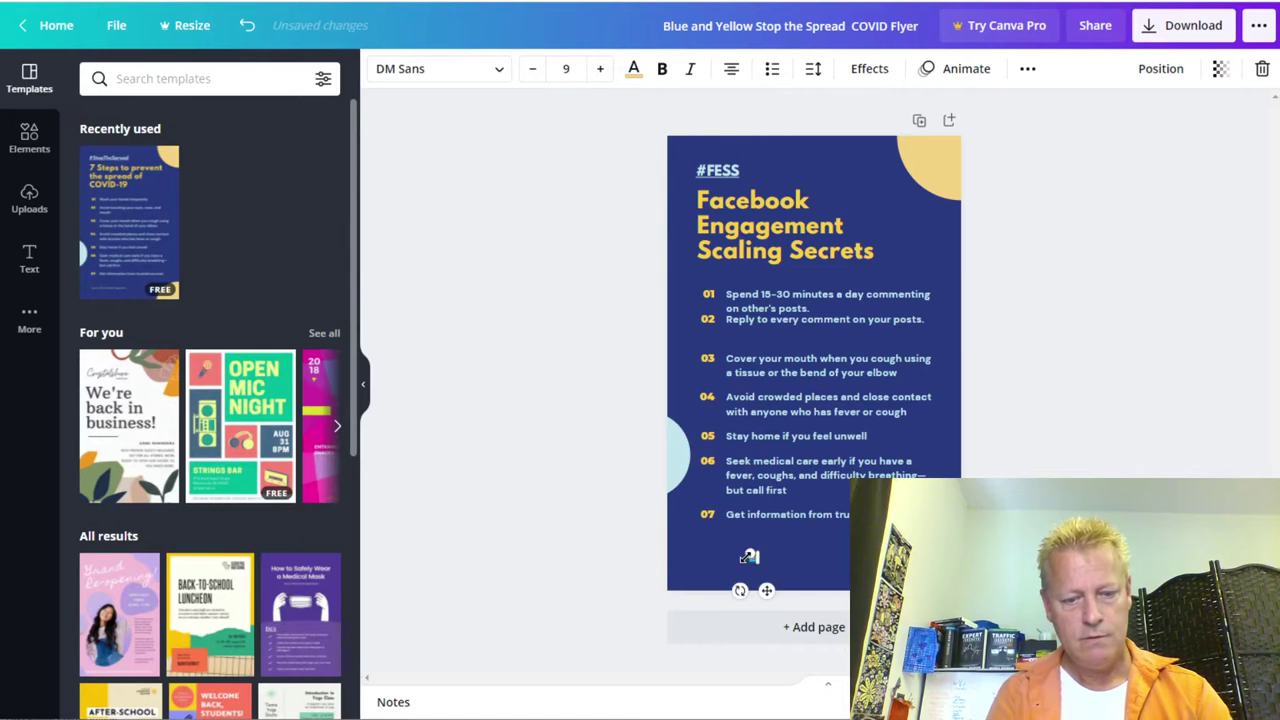
type("Source: Facebook")
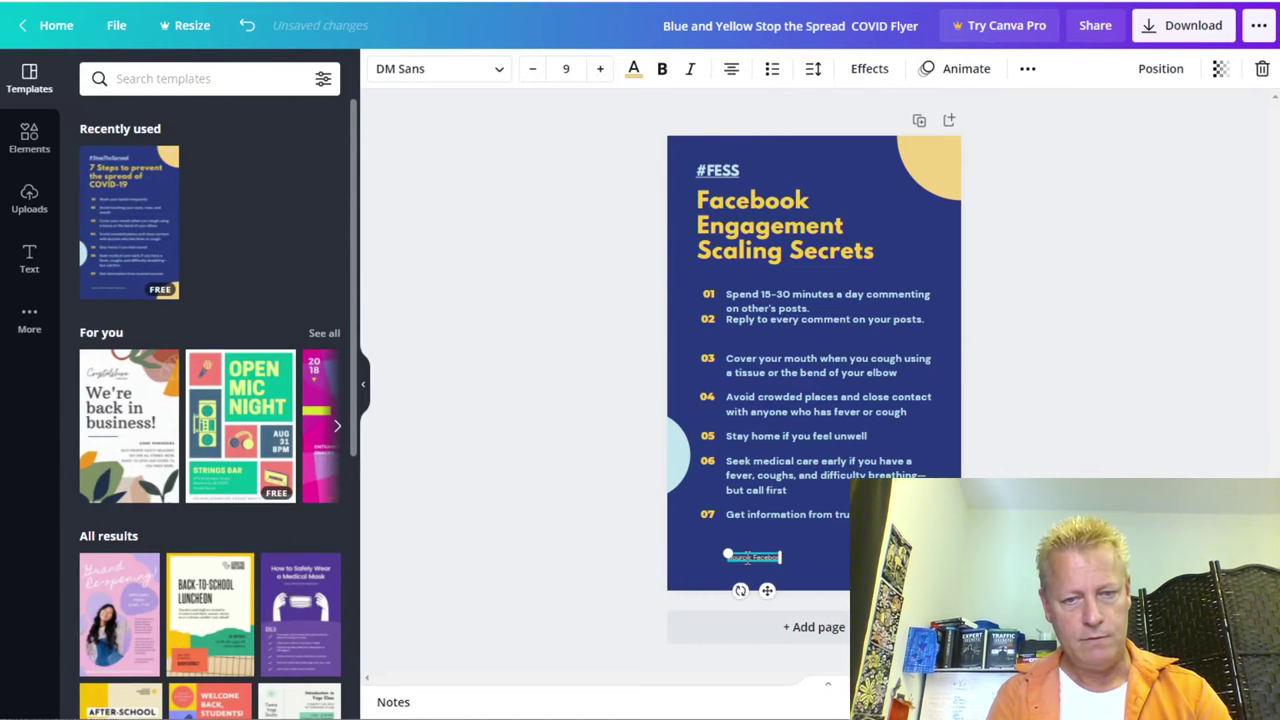
type(" Eng")
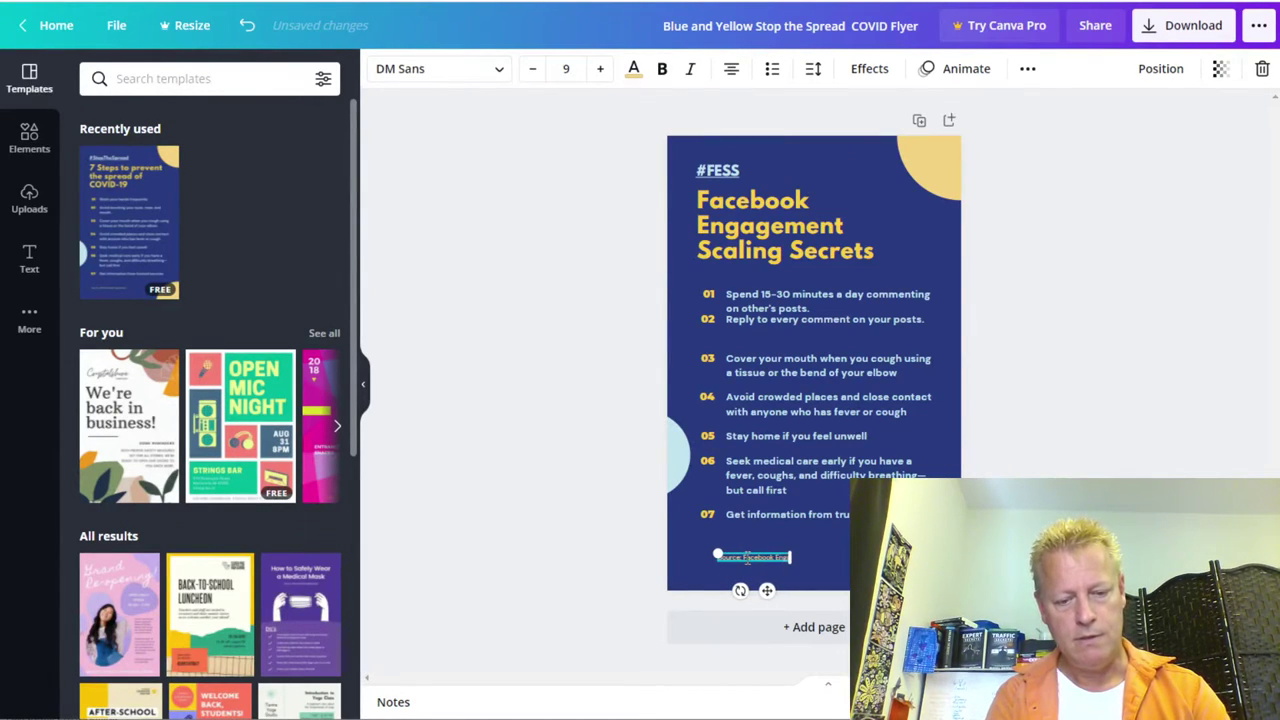
Step: Complete the line as 'Source: Facebook Engagement Scaling Secrets Group' and nudge it right
key("BackSpace")
key("BackSpace")
key("BackSpace")
key("BackSpace")
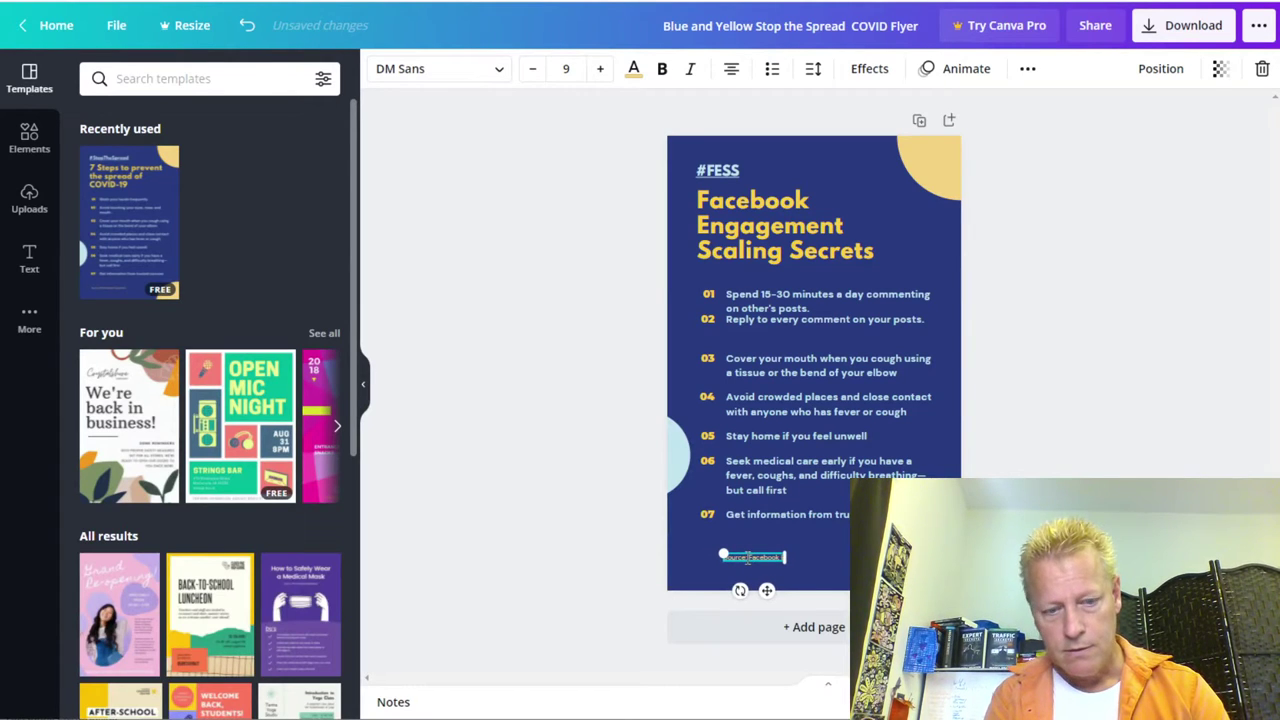
type("agement Sc")
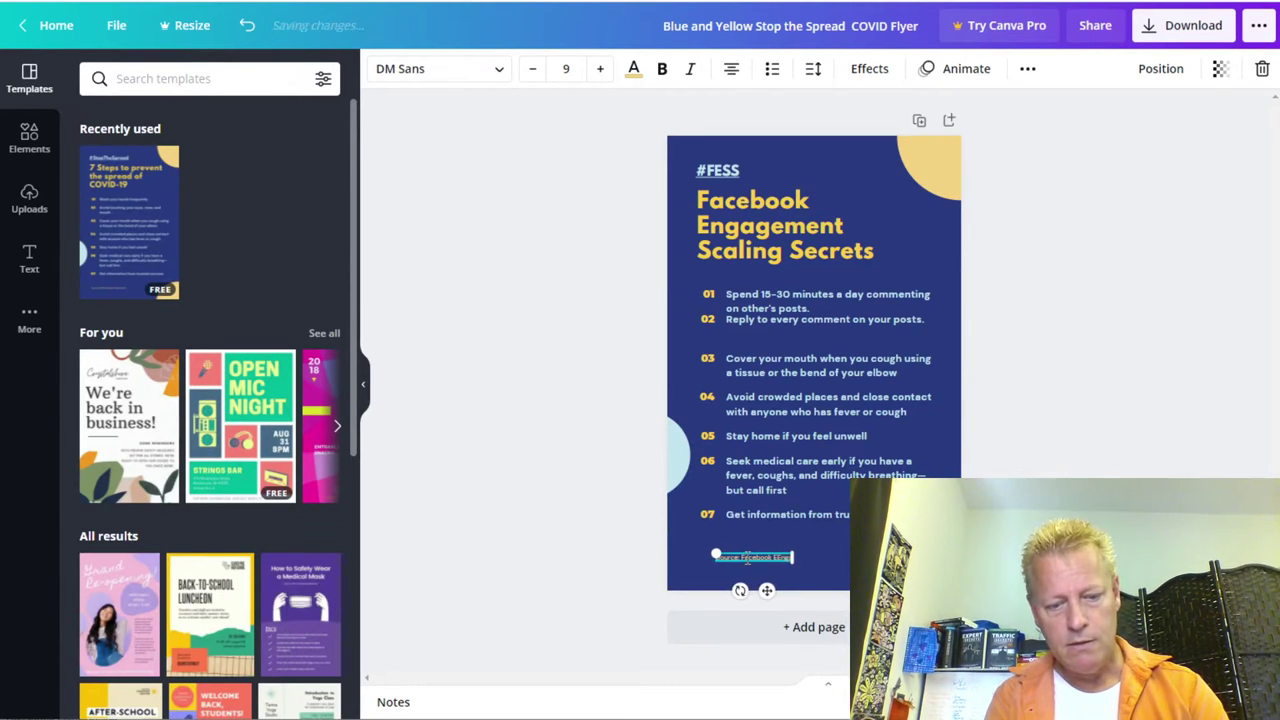
type("aling S")
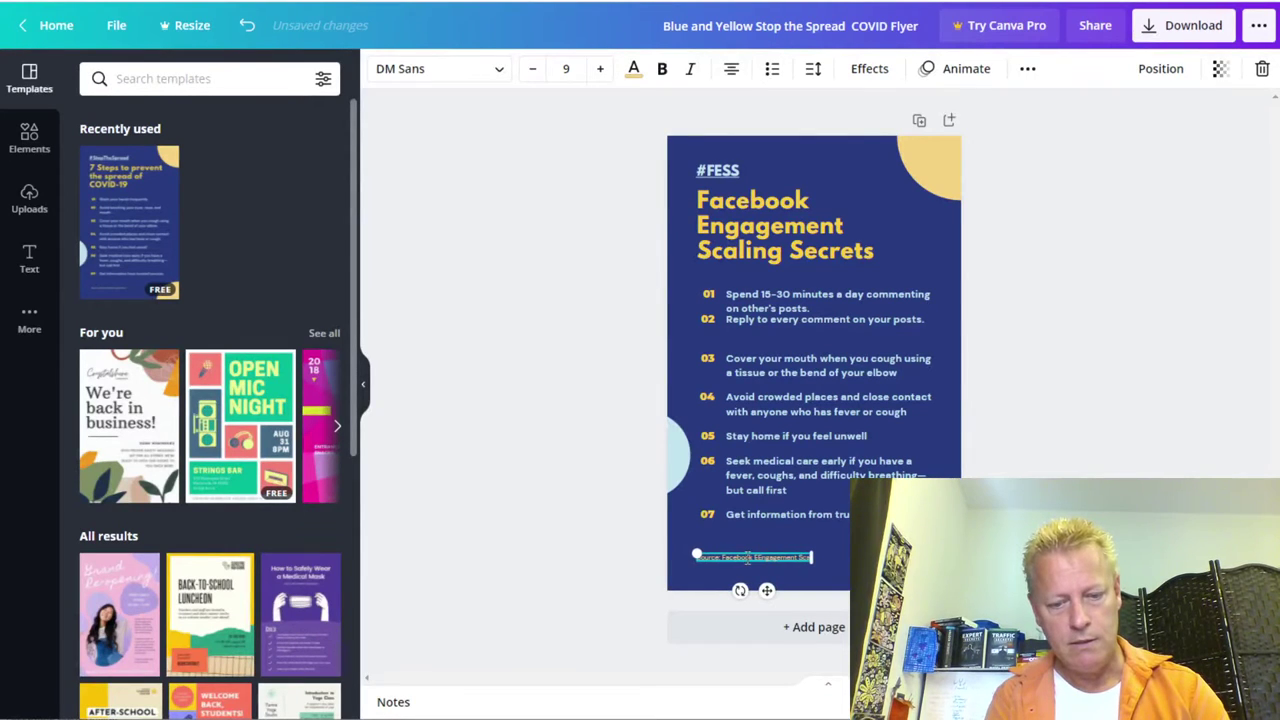
type("ecrets Group")
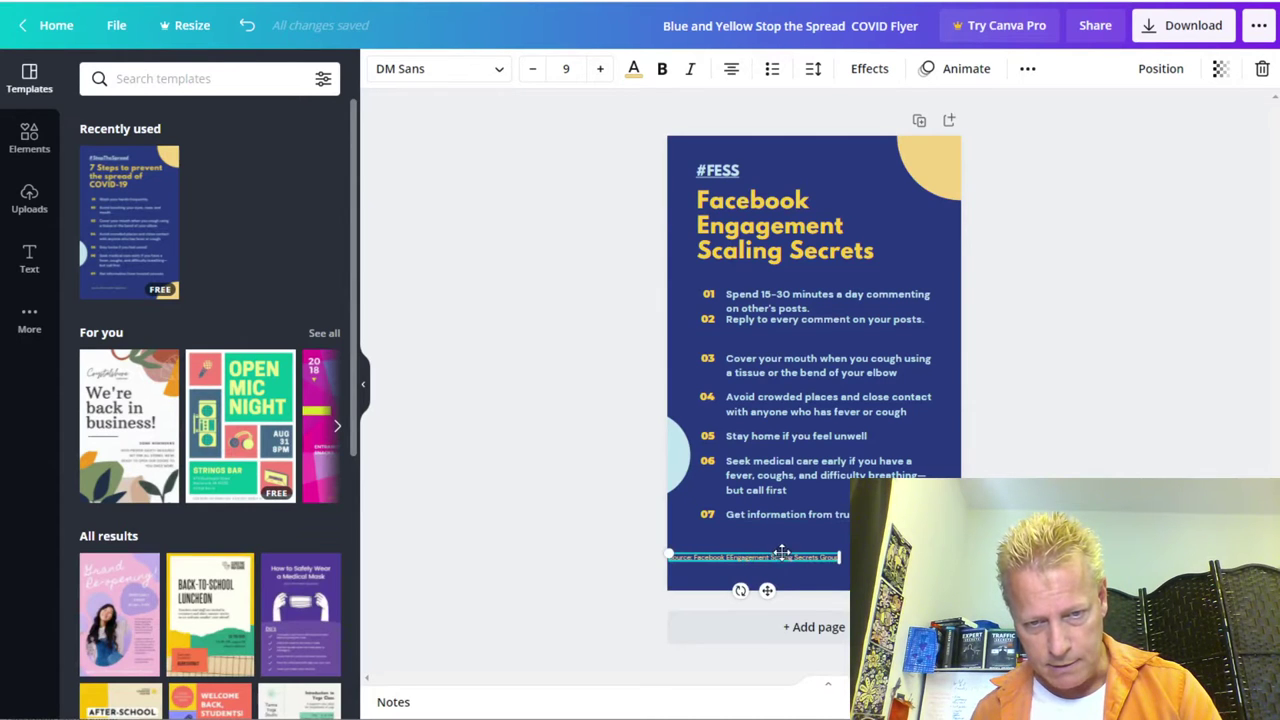
left_click_drag(782, 552, 803, 553)
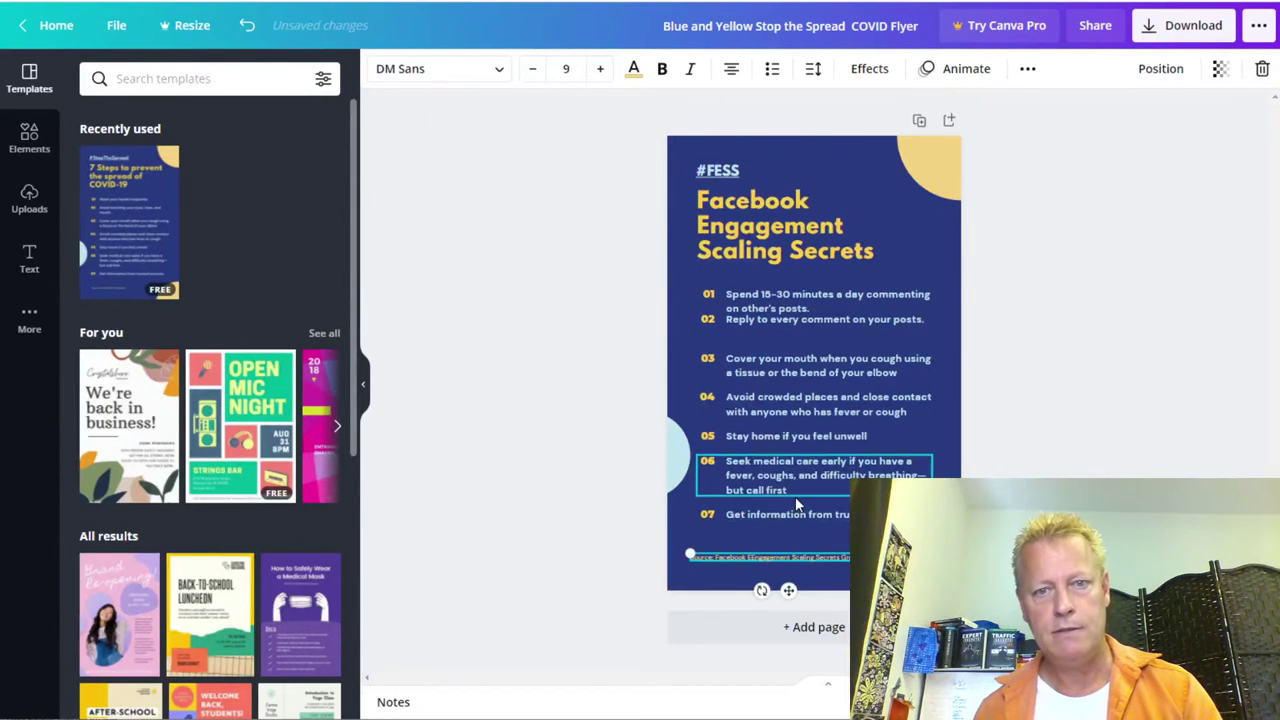
Step: Drag item 03 up just beneath item 02, realign item 02, and dismiss the Ungroup tip
scroll(795, 496, "up", 5)
scroll(795, 496, "down", 2)
scroll(831, 483, "up", 2)
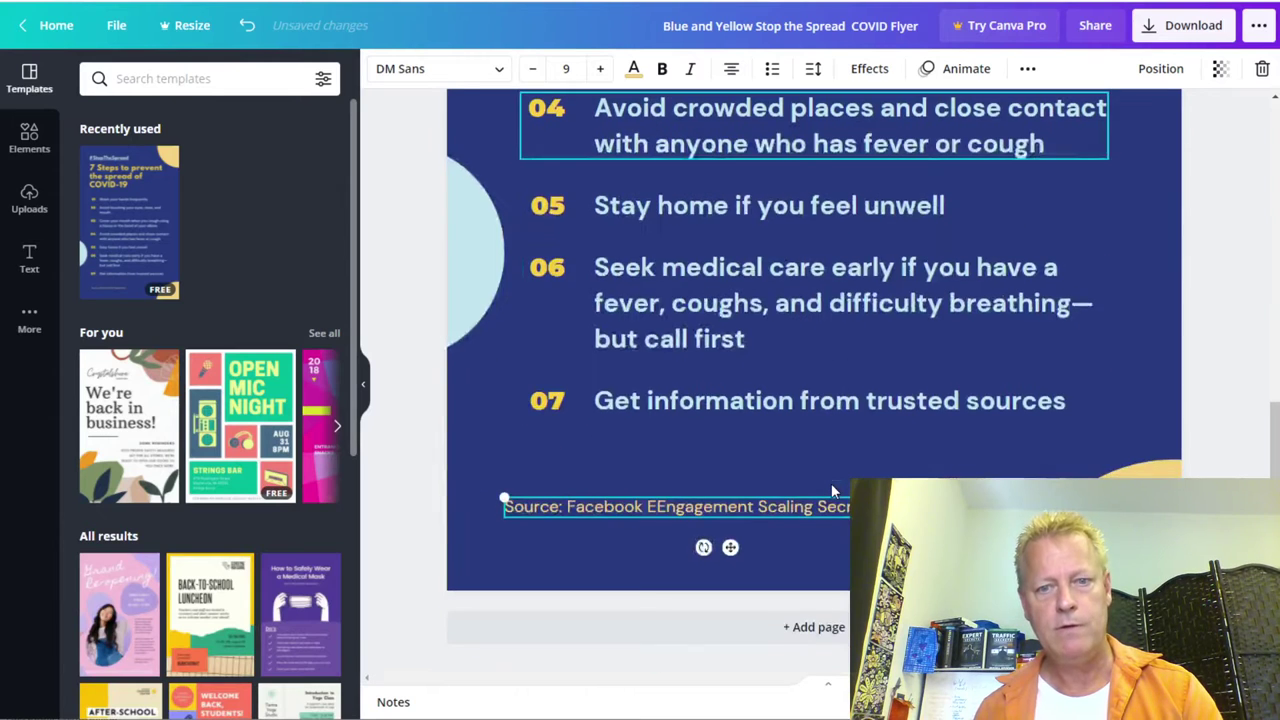
scroll(831, 483, "up", 3)
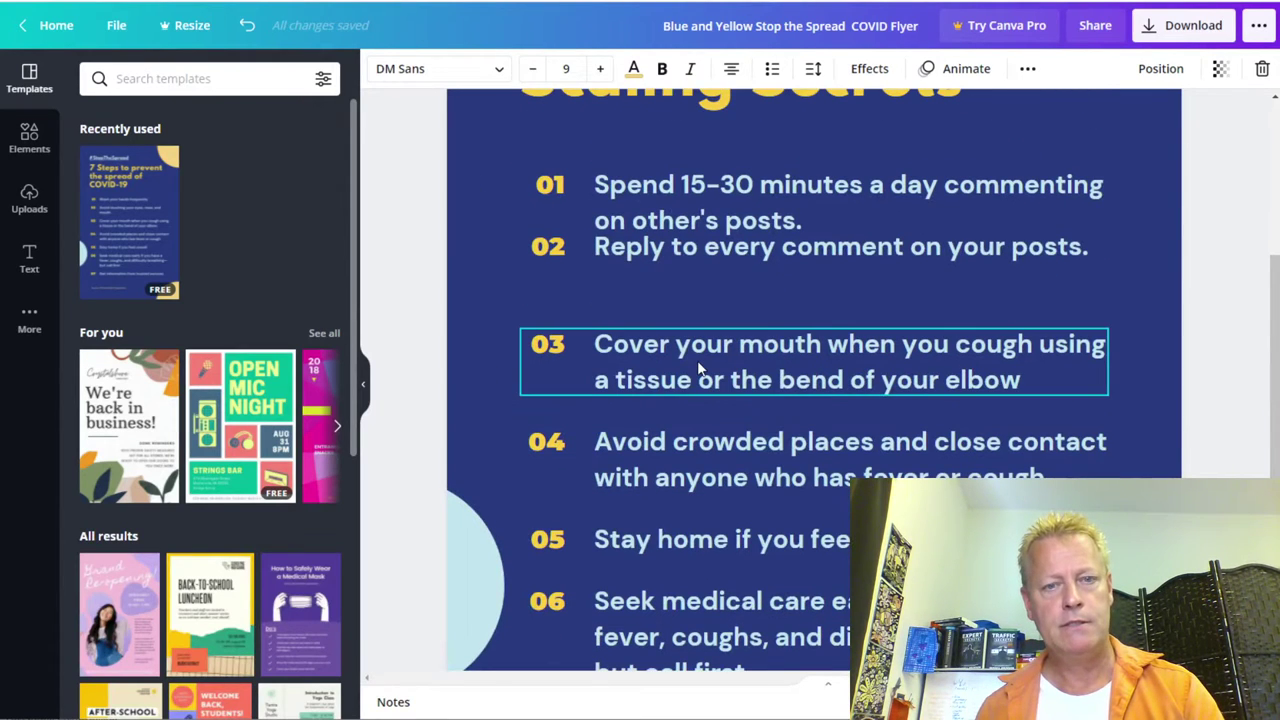
left_click_drag(697, 366, 702, 307)
left_click_drag(689, 246, 676, 192)
left_click_drag(680, 250, 680, 239)
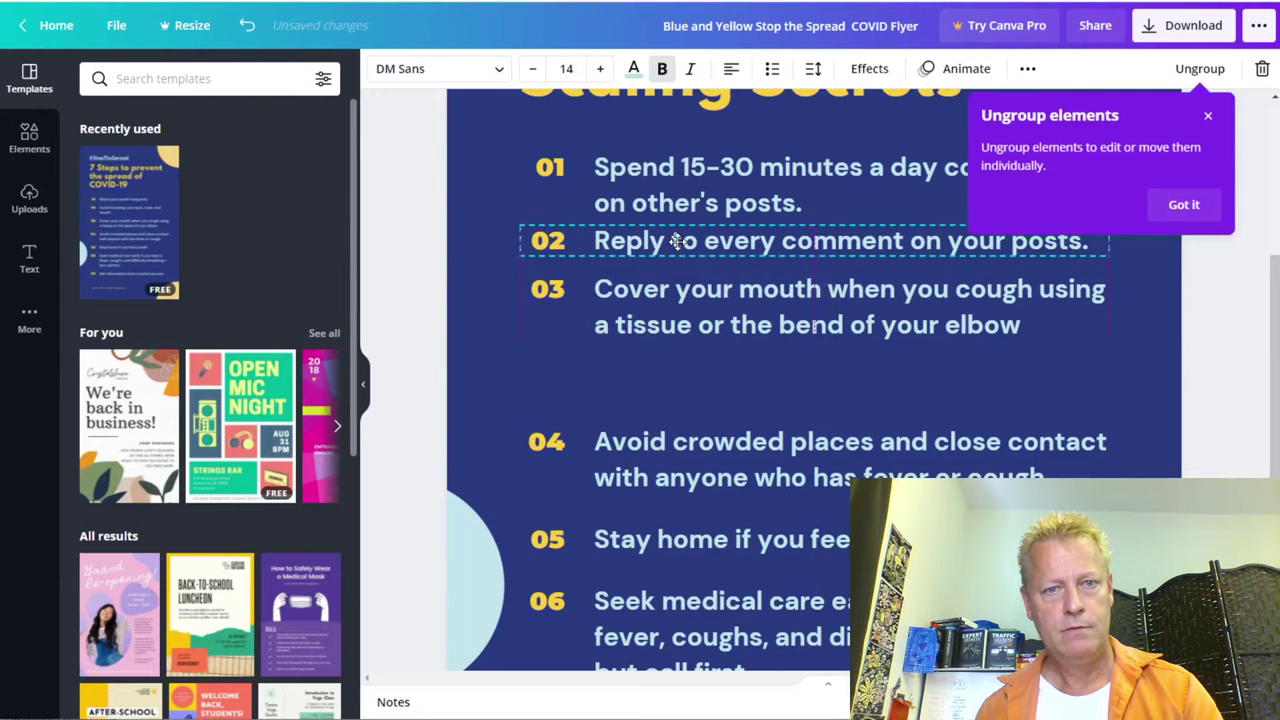
left_click(702, 297)
mouse_move(701, 294)
left_mouse_down()
mouse_move(697, 277)
mouse_move(697, 290)
left_mouse_up()
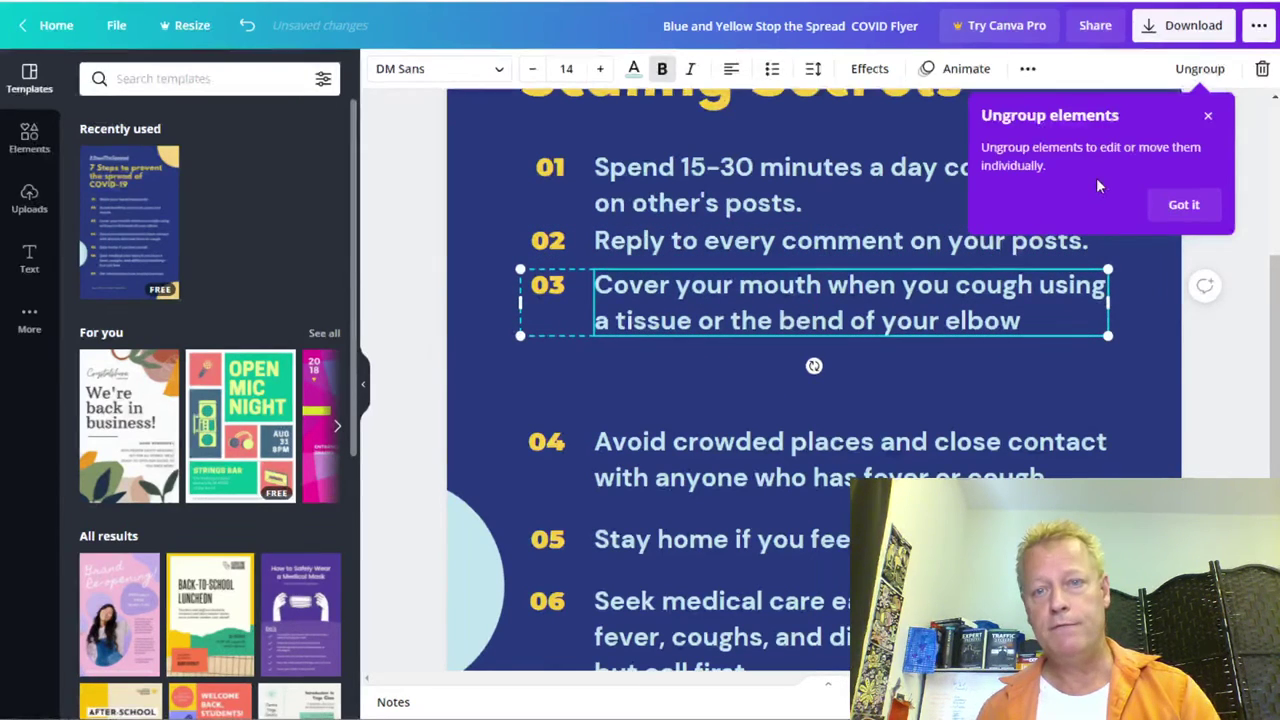
left_click(1208, 115)
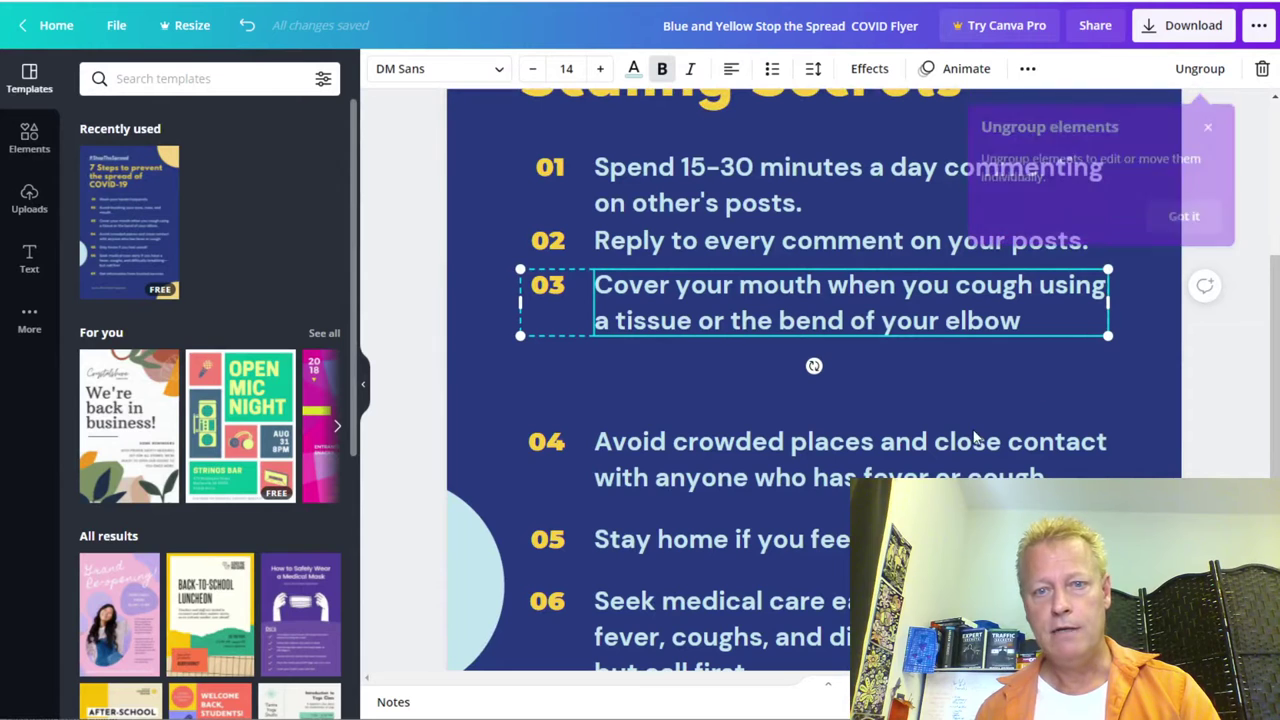
left_click(755, 478)
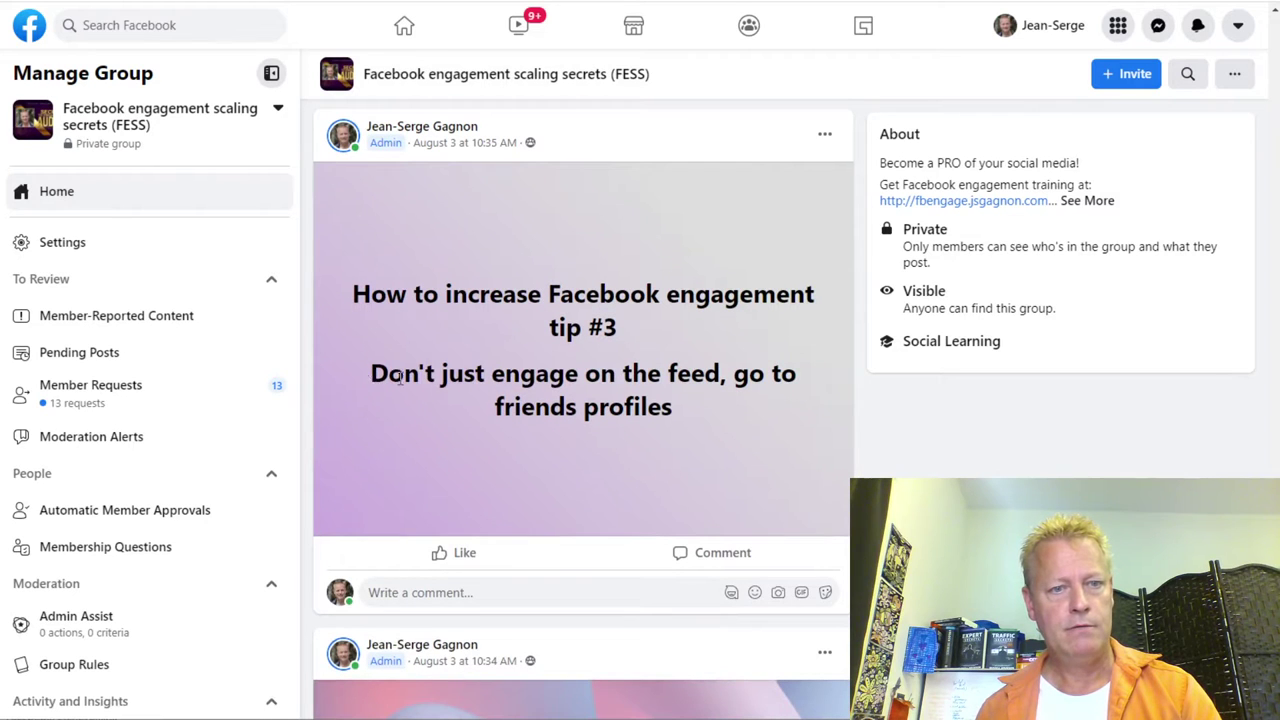
Step: Paste tip #3 'Don't just engage on the feed, go to friends profiles' over item 03
left_click_drag(400, 377, 678, 414)
key("ctrl+c")
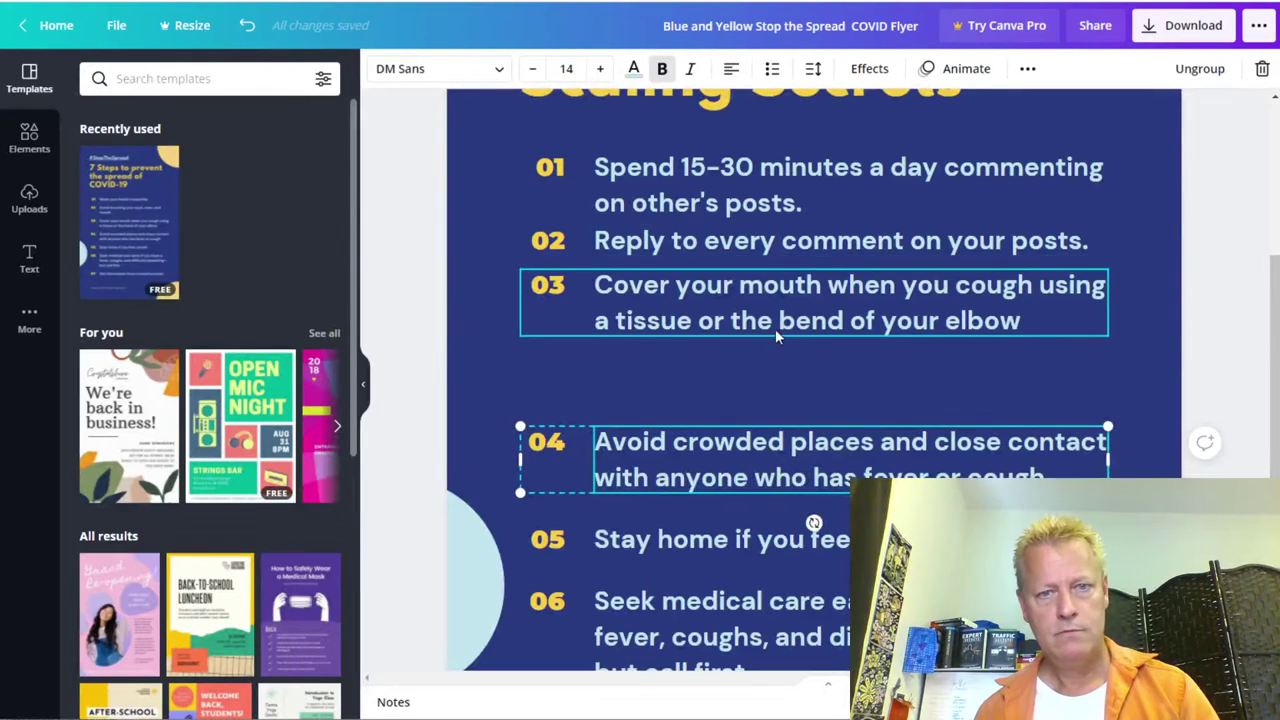
left_click(763, 322)
double_click(763, 322)
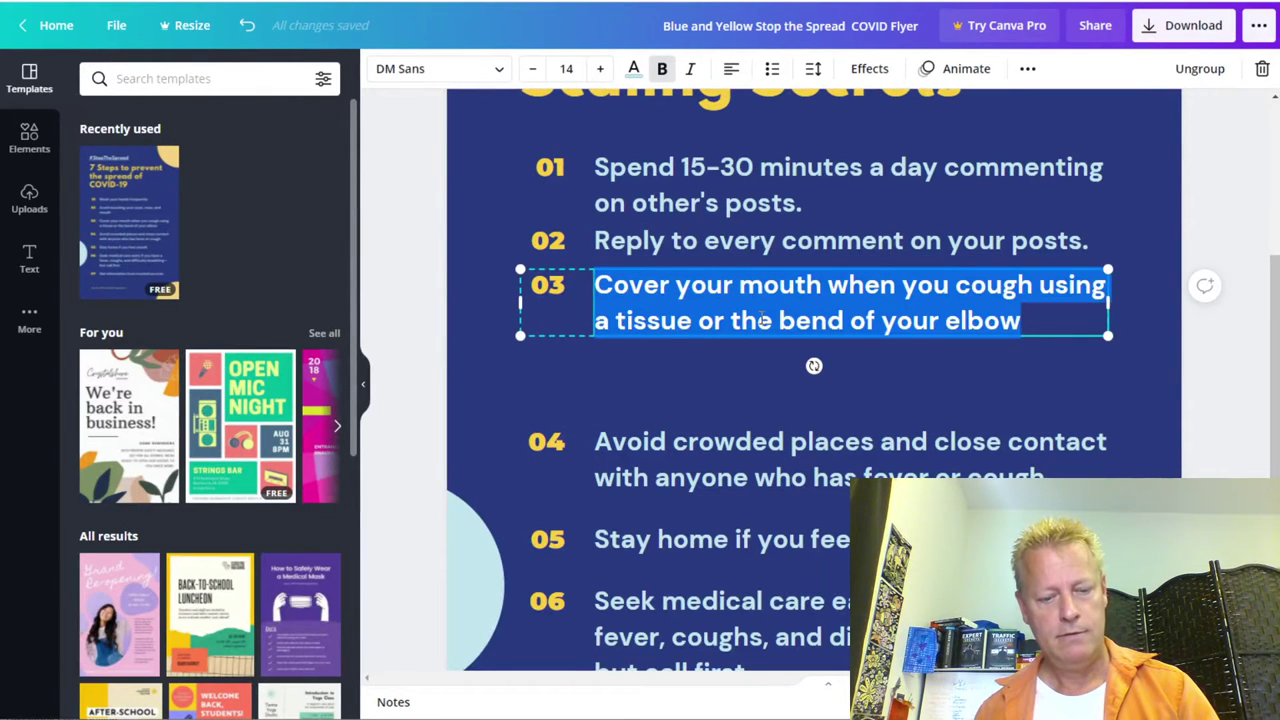
key("ctrl+v")
left_click(686, 366)
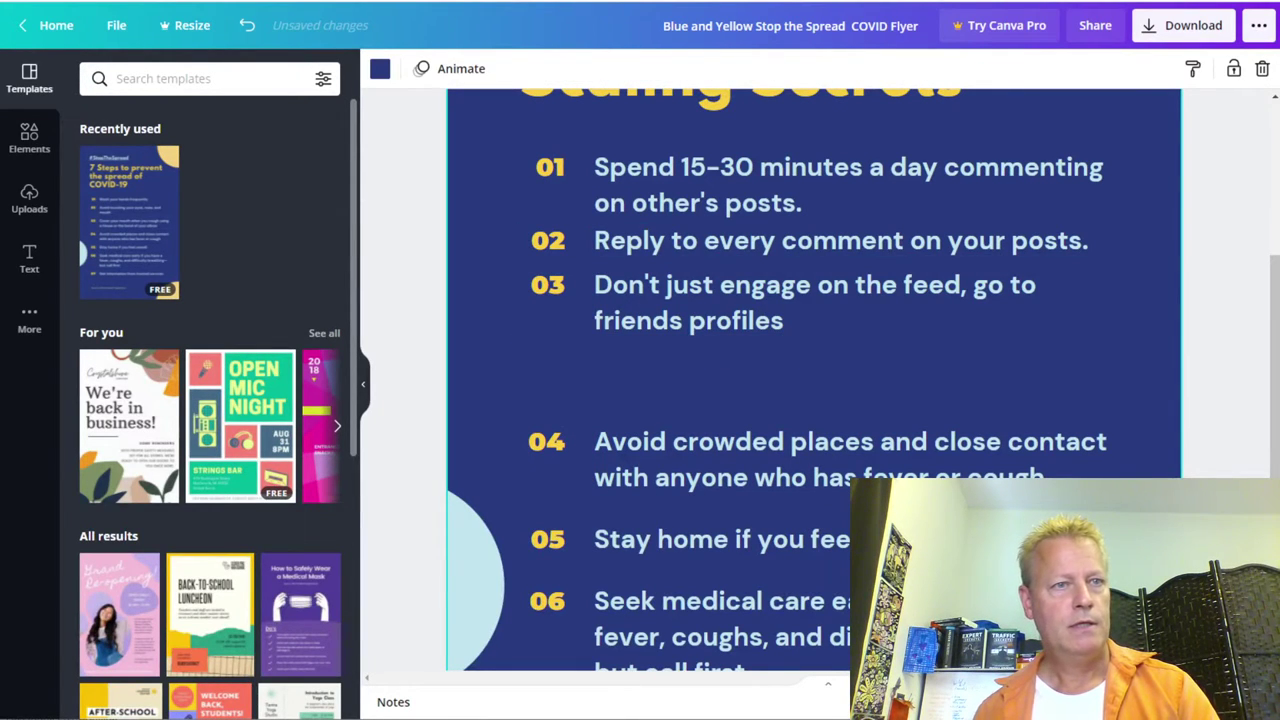
Step: Copy the tip #4 join-groups advice from the Facebook group post
key("ctrl+Tab")
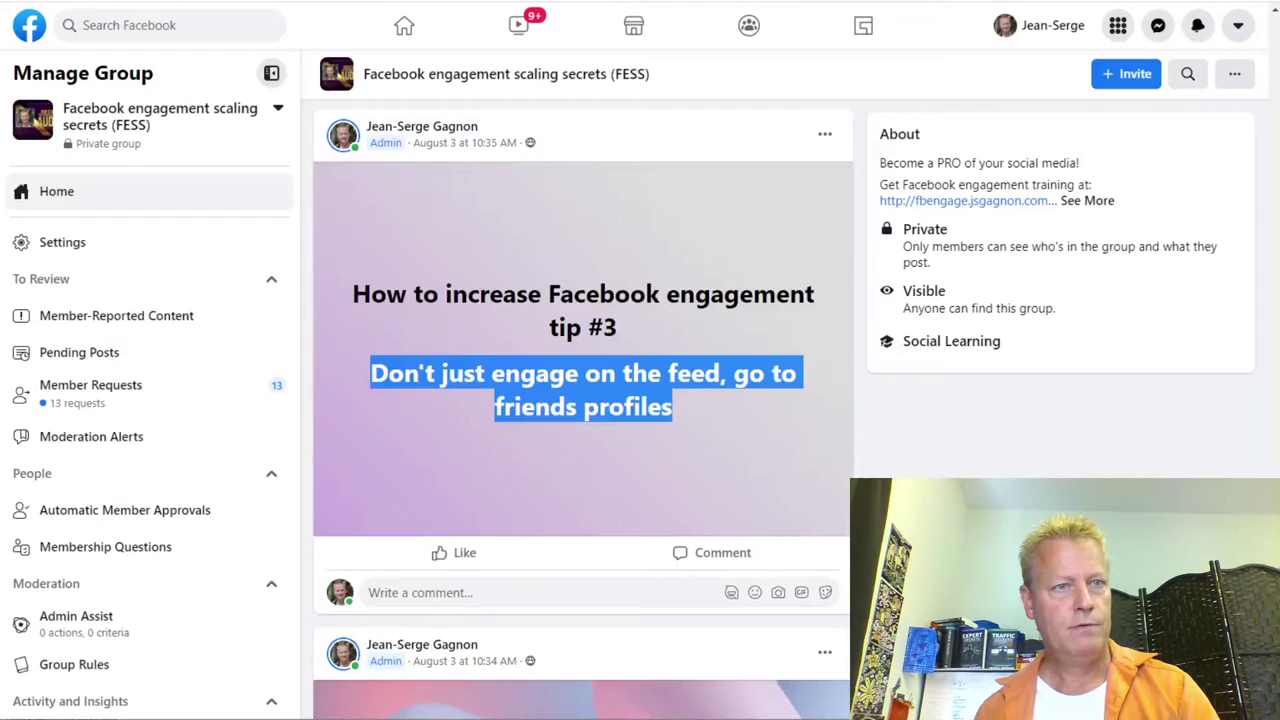
scroll(486, 366, "up", 5)
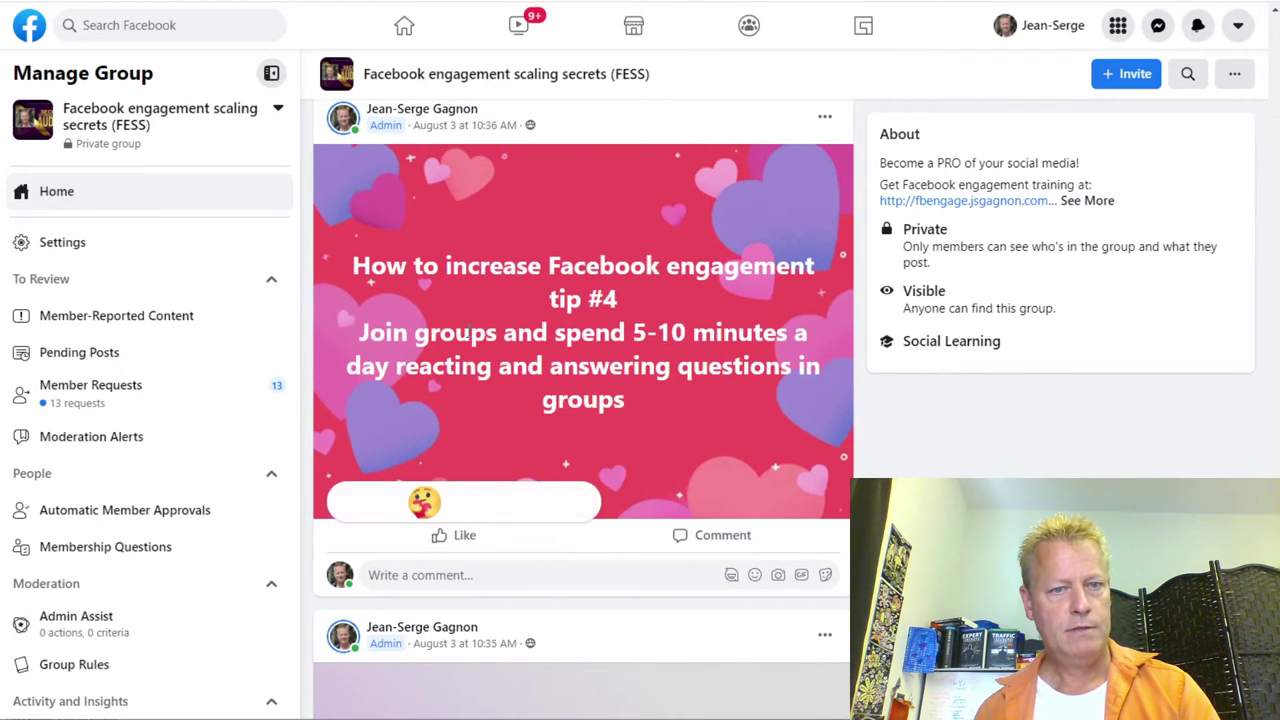
left_click_drag(360, 333, 626, 400)
key("ctrl+c")
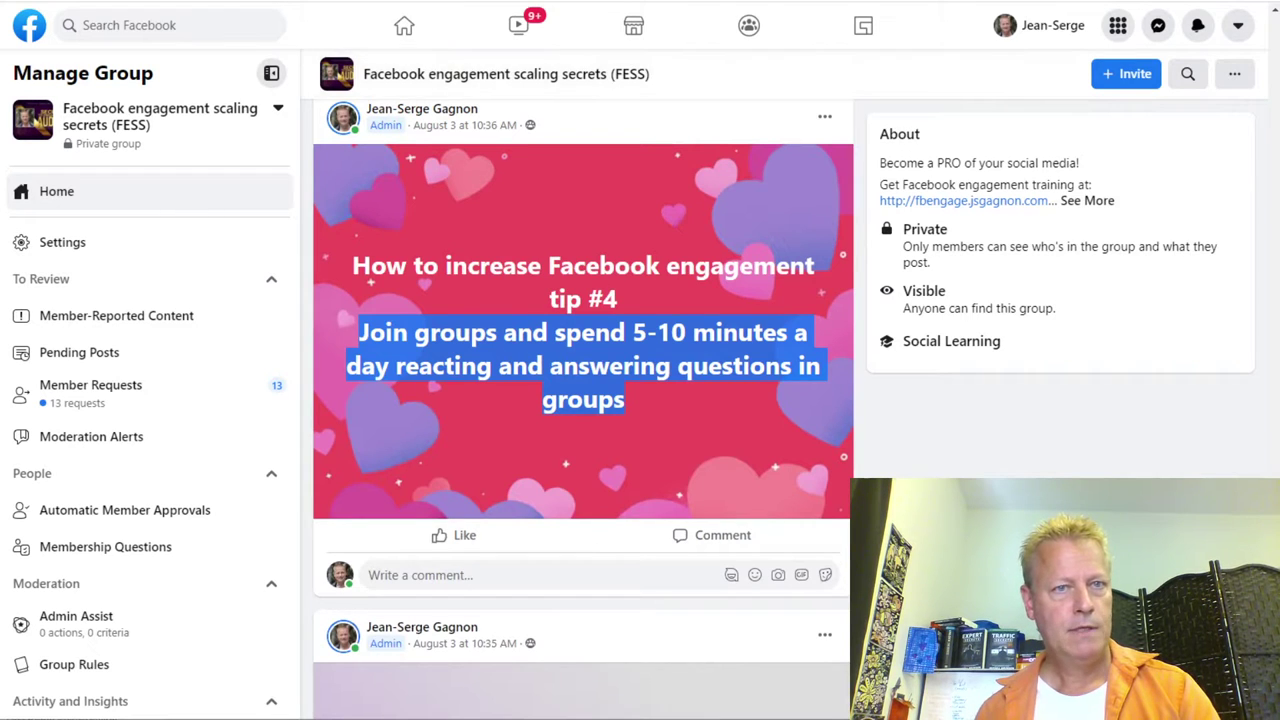
key("ctrl+Tab")
Step: Paste the join-groups tip (5-10 minutes daily reacting and answering) into item 04 and raise it under item 03
left_click(680, 448)
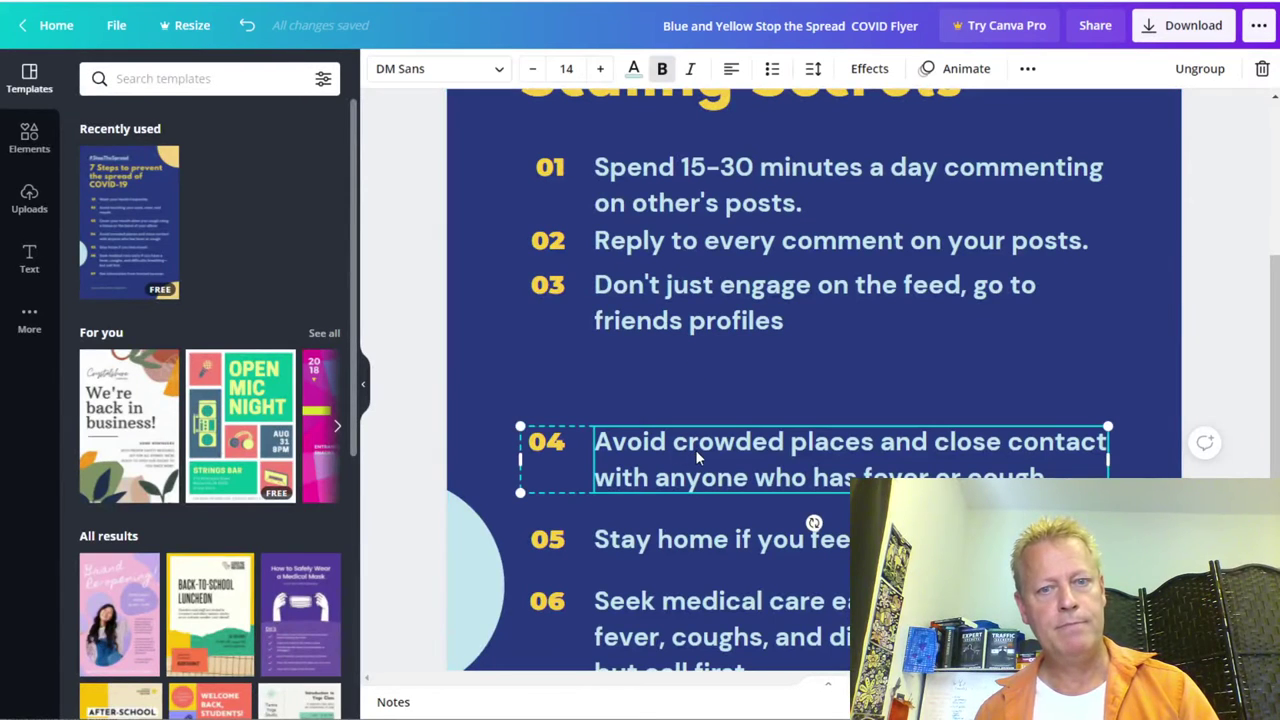
left_click(695, 449)
key("ctrl+v")
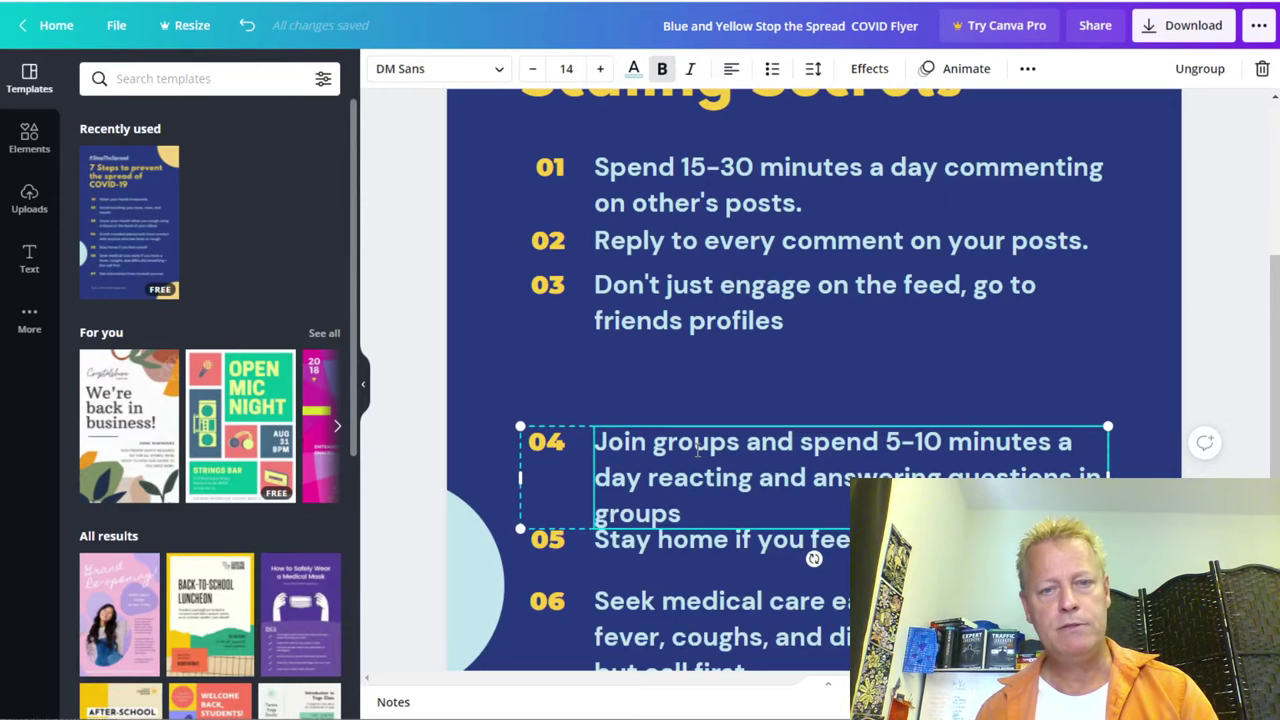
left_click(706, 422)
left_click_drag(714, 443, 711, 358)
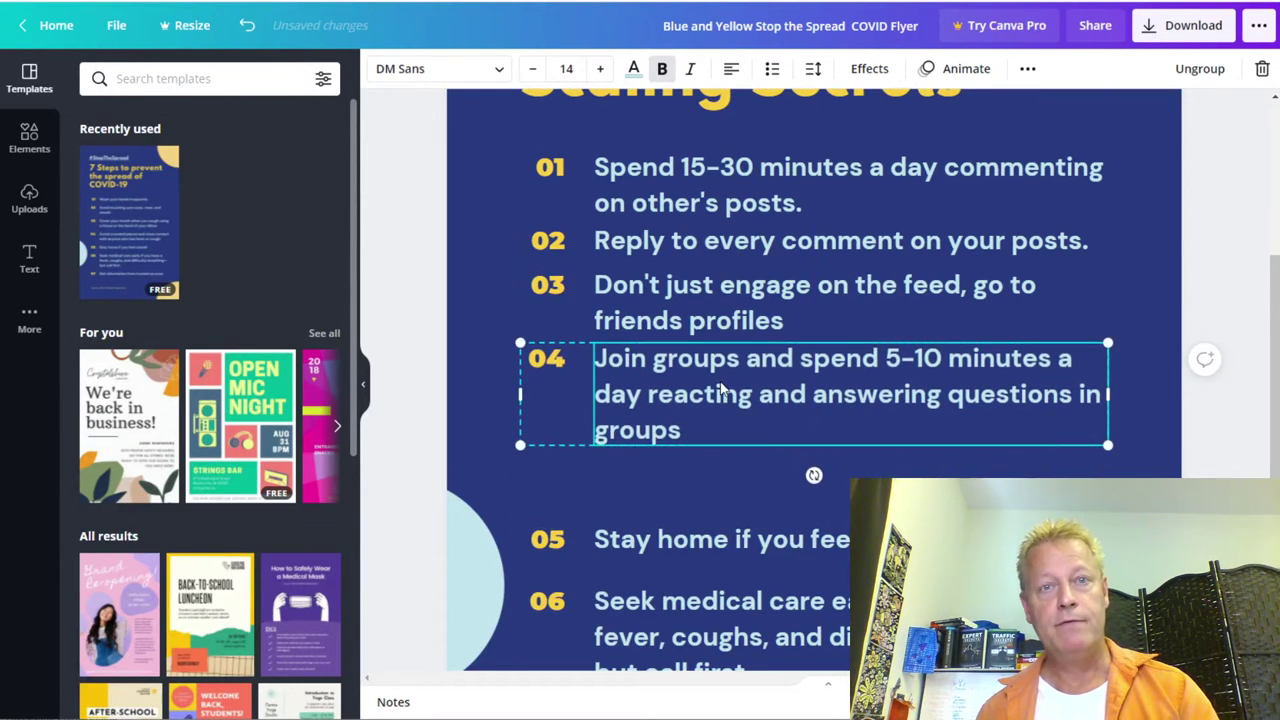
left_click(700, 460)
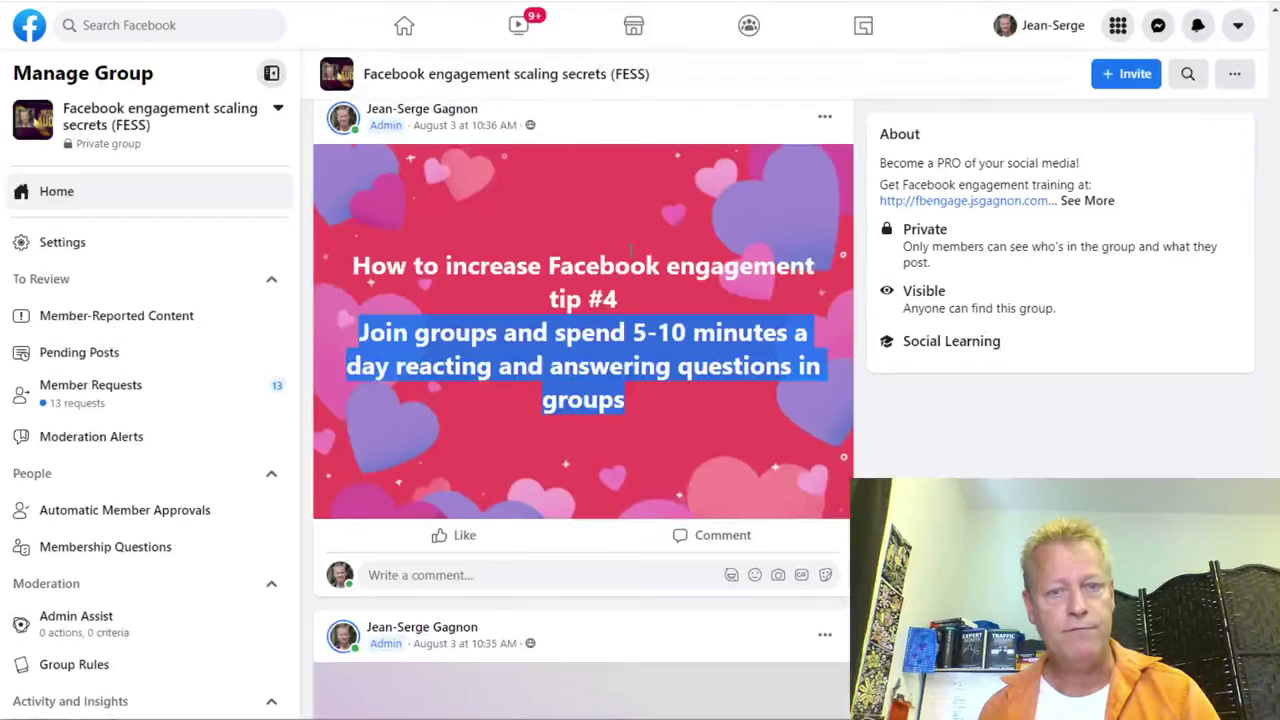
Step: Browse the Facebook group feed and dismiss the Query Error message
scroll(632, 258, "up", 5)
scroll(632, 258, "up", 10)
scroll(632, 255, "down", 1)
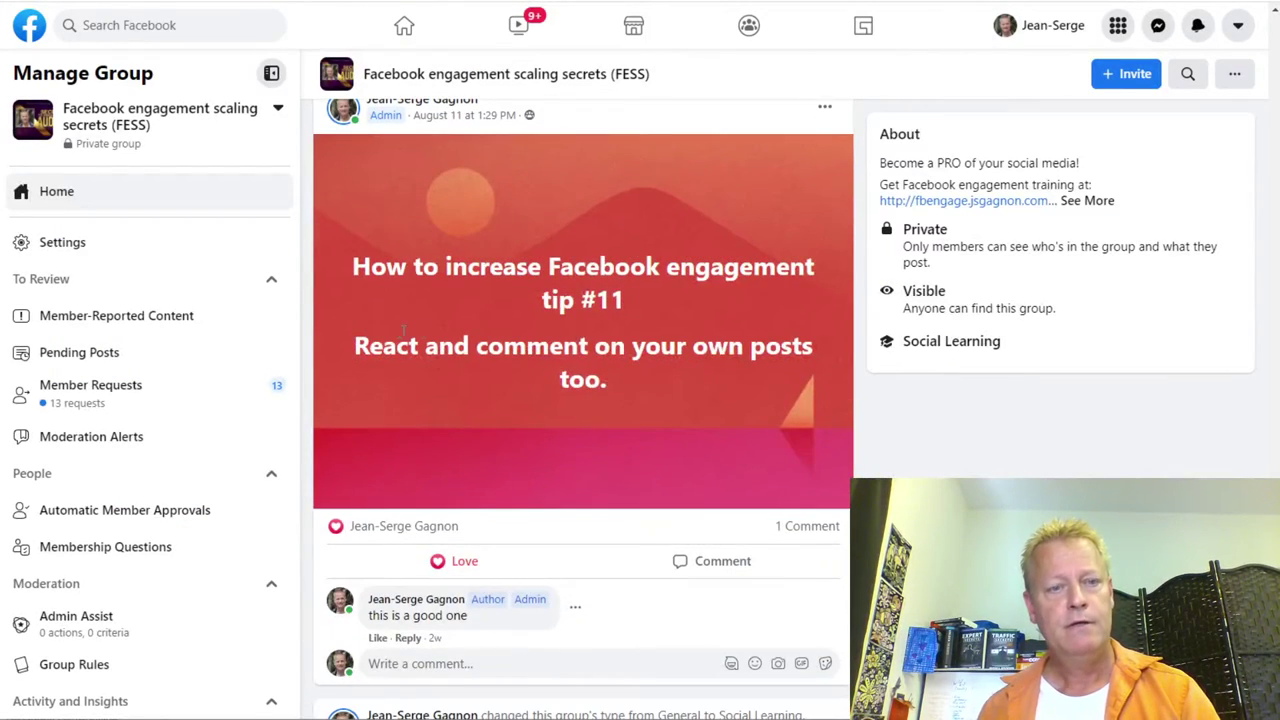
scroll(529, 397, "down", 6)
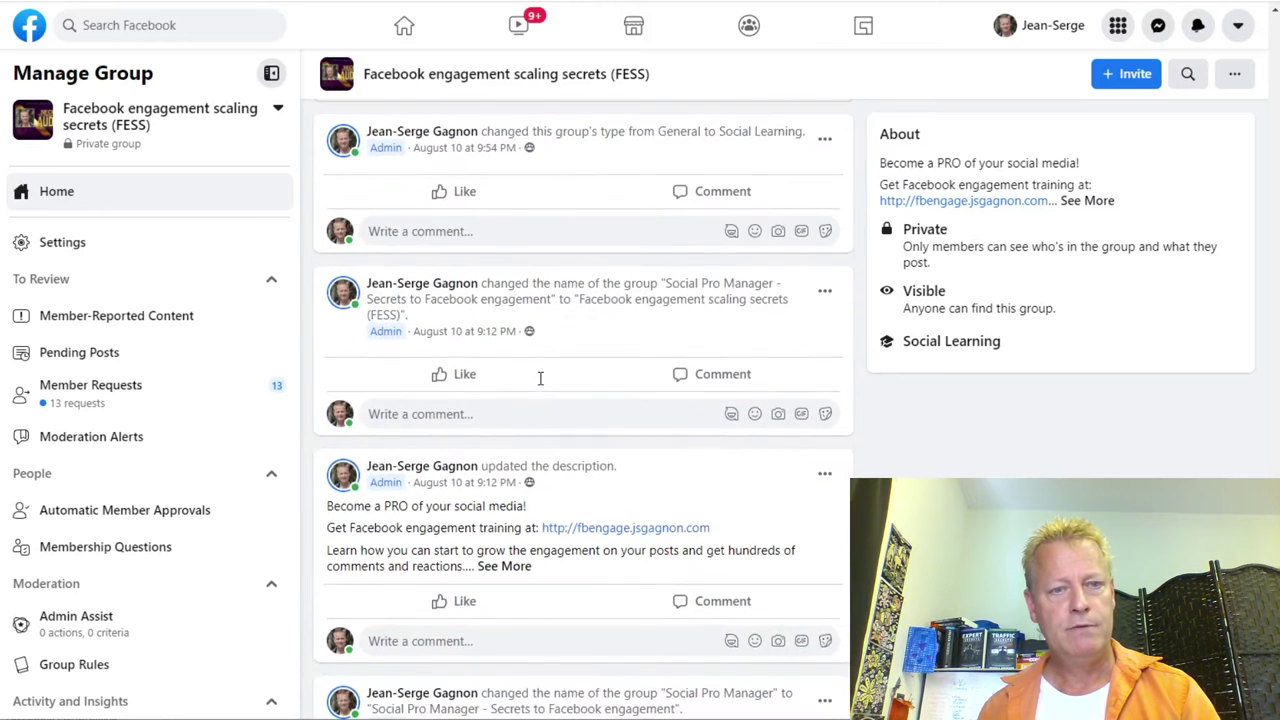
scroll(630, 355, "down", 6)
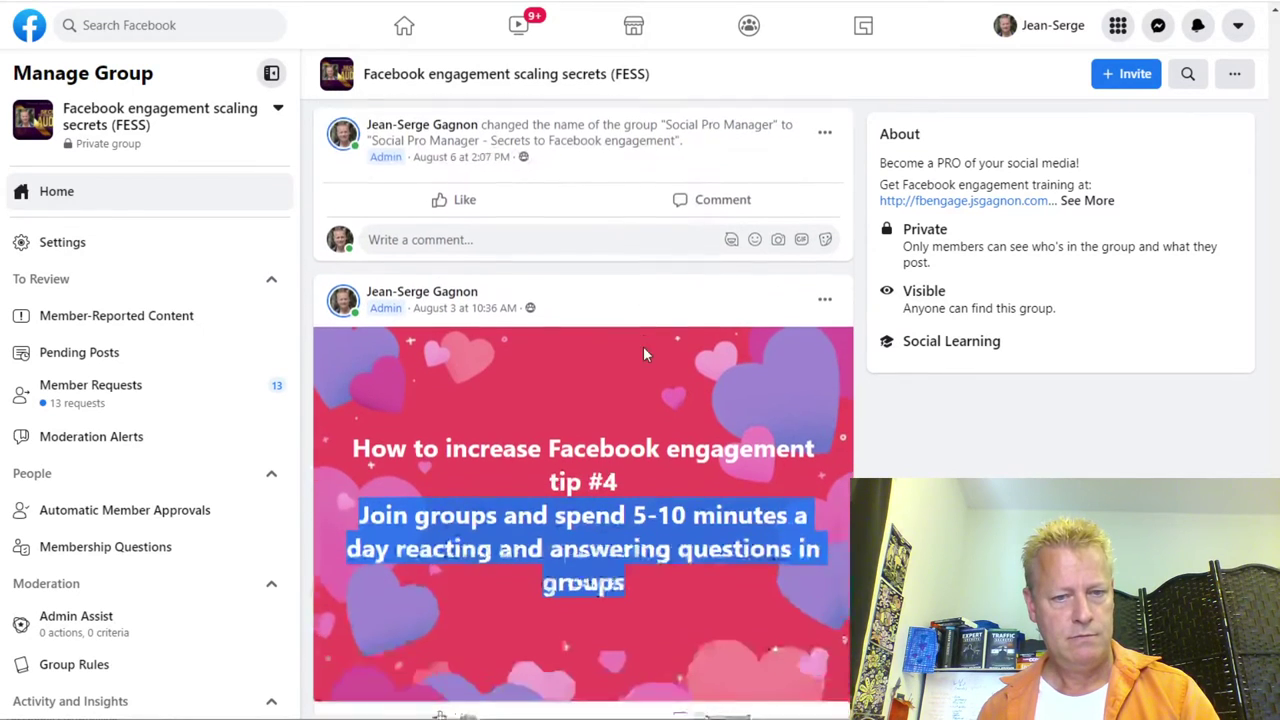
scroll(575, 418, "up", 1)
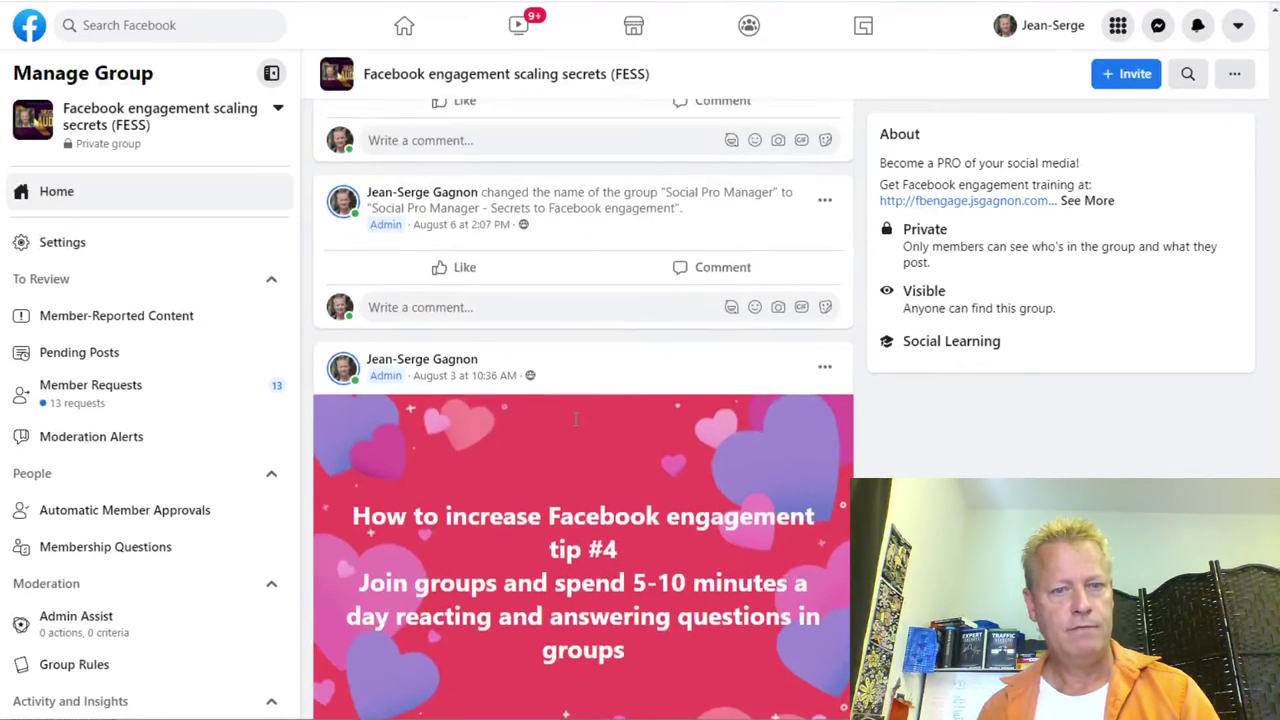
scroll(575, 420, "down", 7)
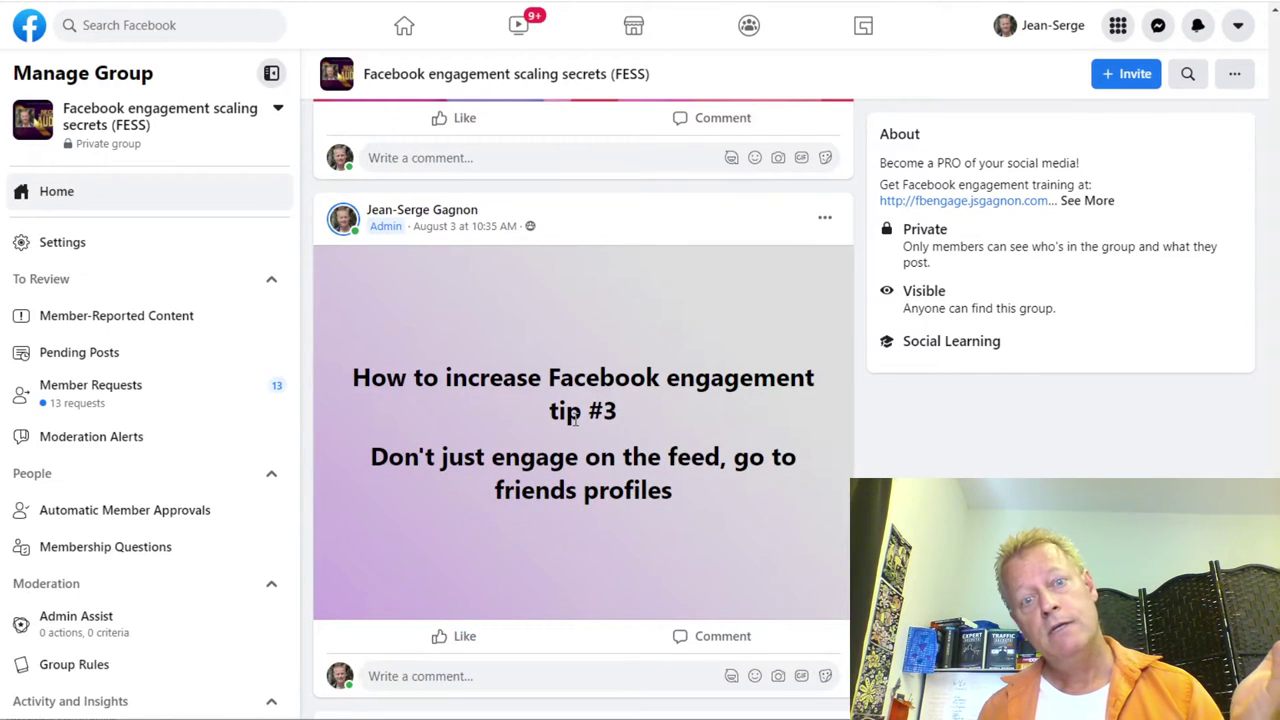
scroll(575, 418, "down", 12)
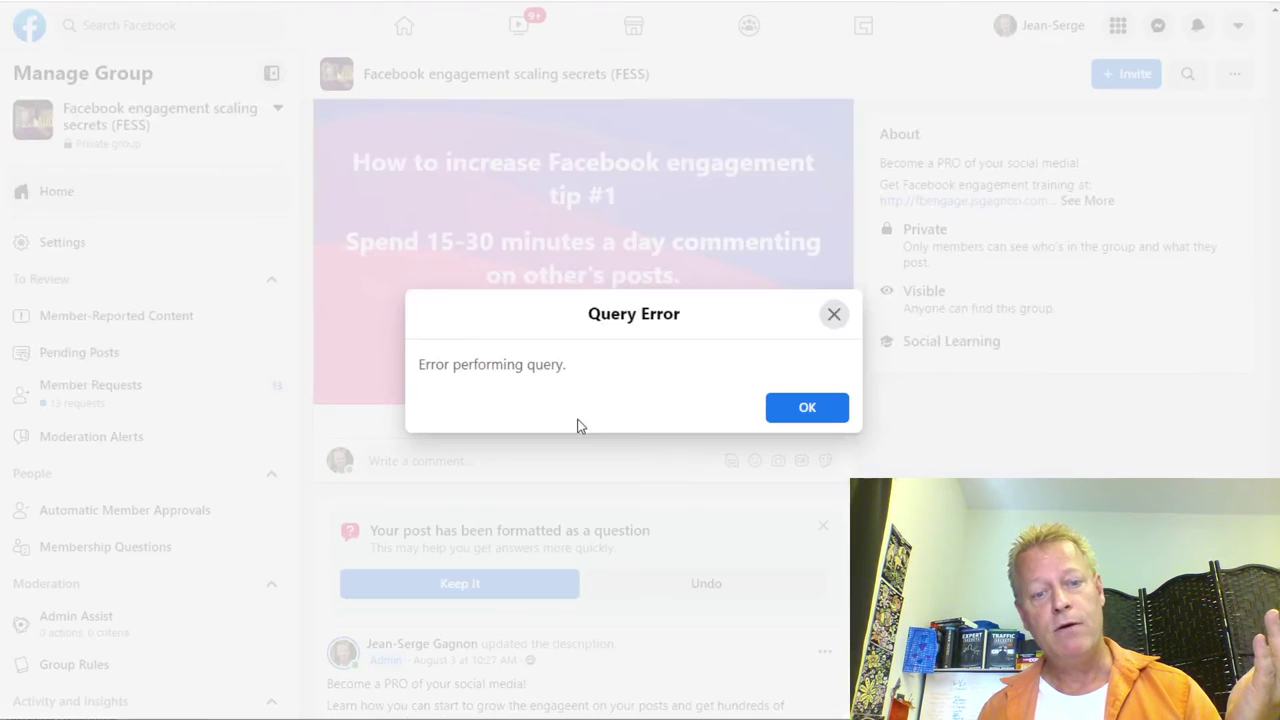
left_click(788, 405)
Step: Scroll back to tip #5 and select its advice about visiting 5-10 friend profiles
scroll(664, 445, "down", 3)
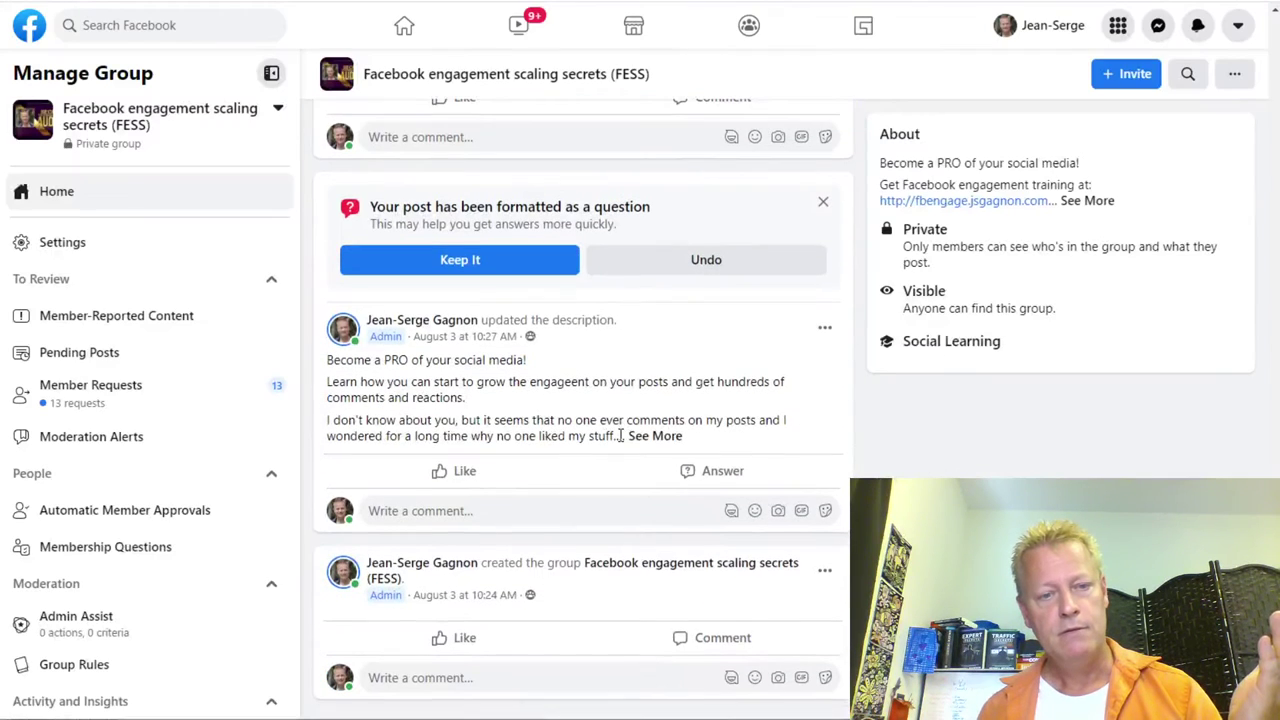
scroll(619, 436, "up", 10)
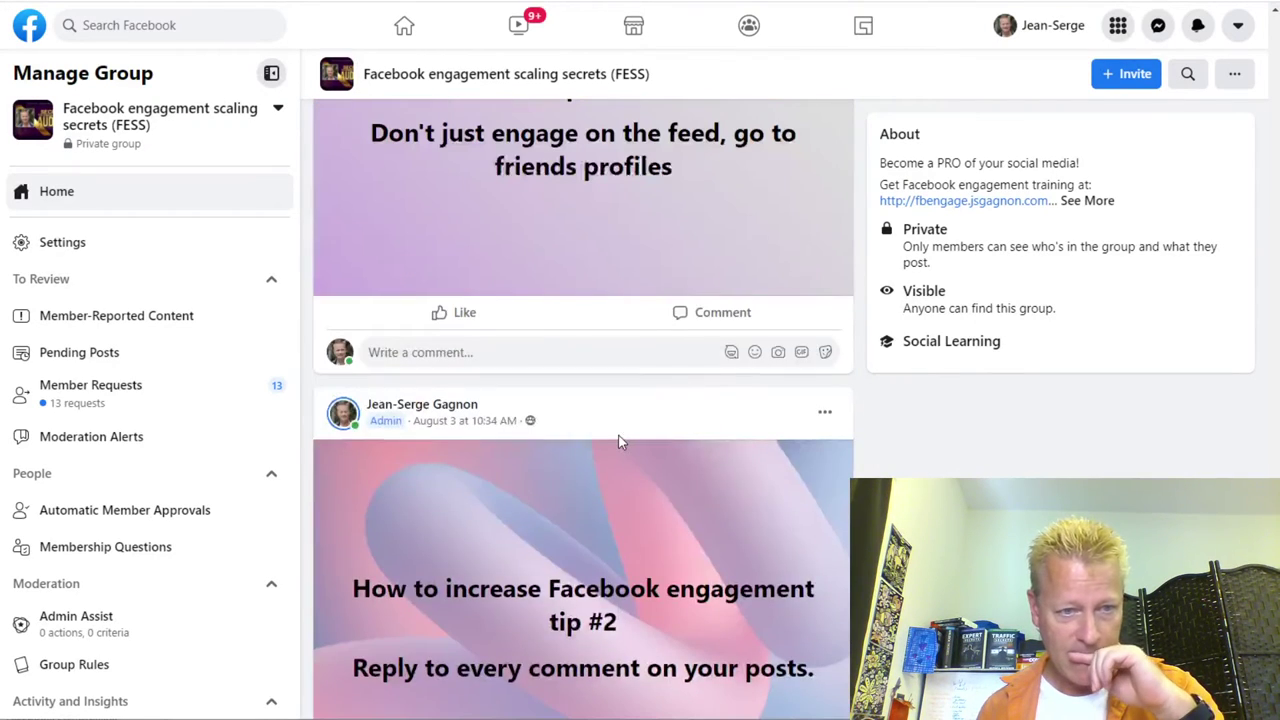
scroll(619, 441, "up", 8)
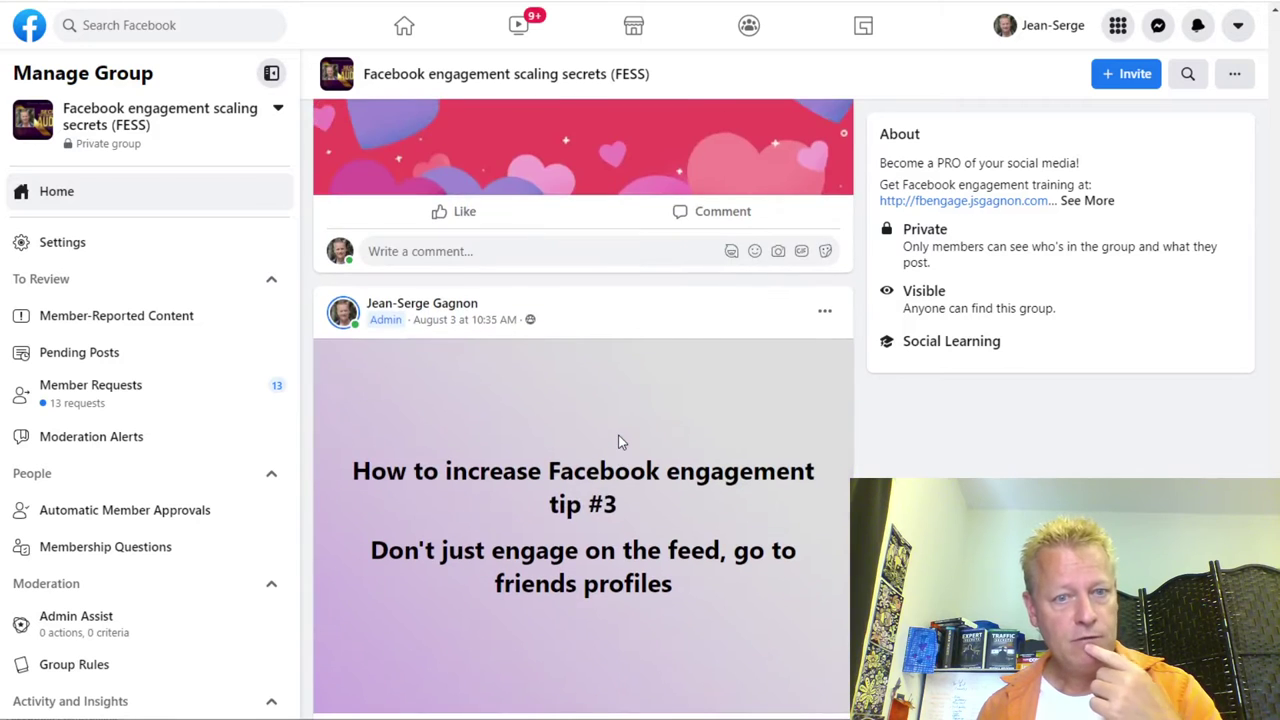
scroll(620, 435, "up", 8)
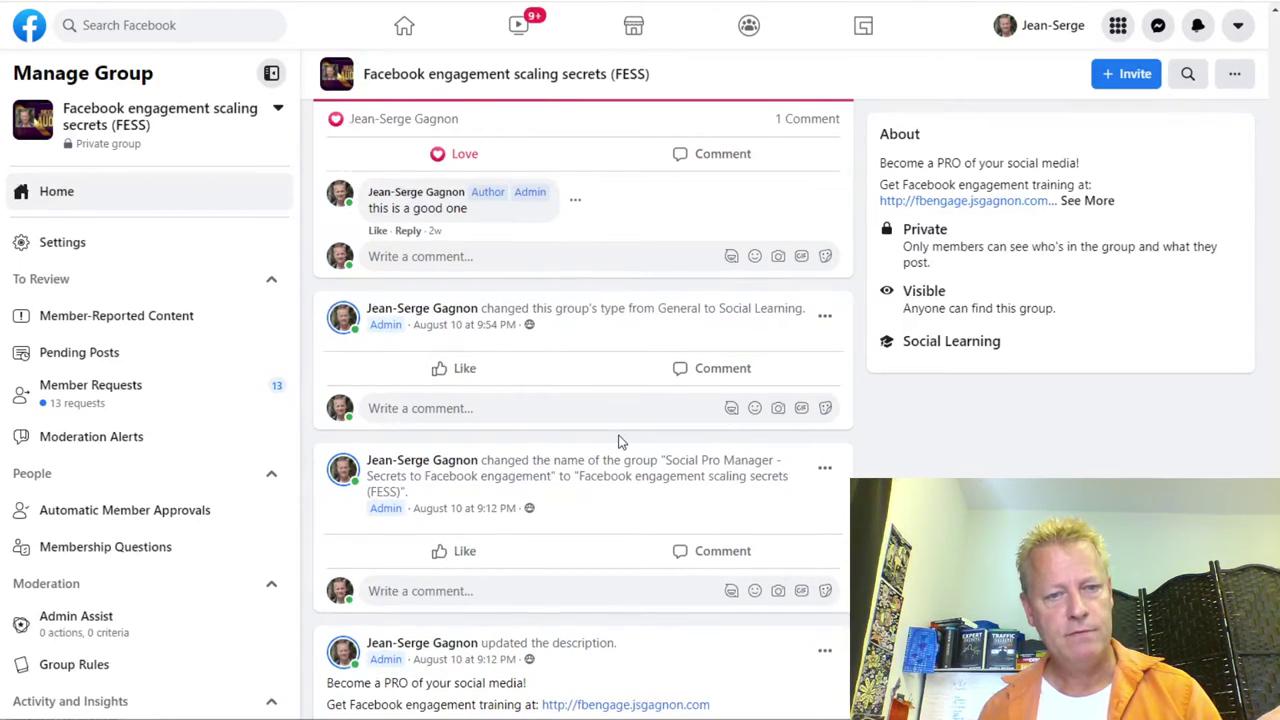
scroll(619, 441, "up", 10)
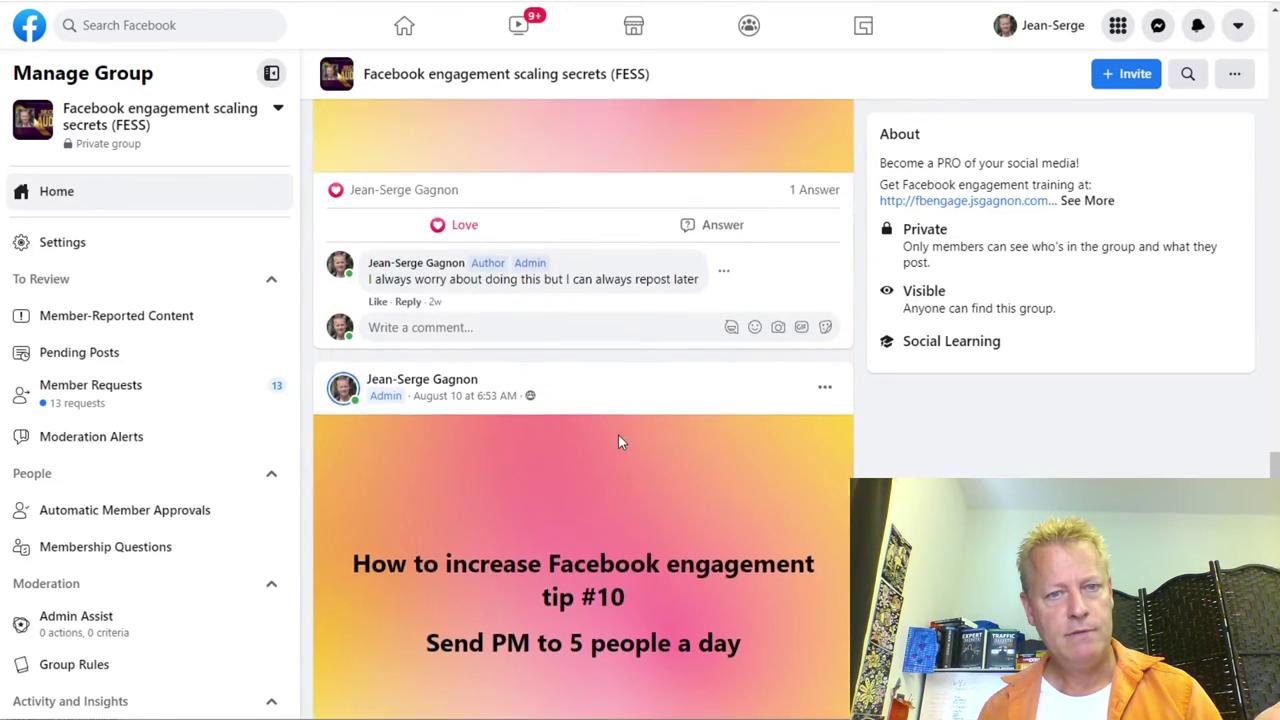
scroll(619, 441, "up", 10)
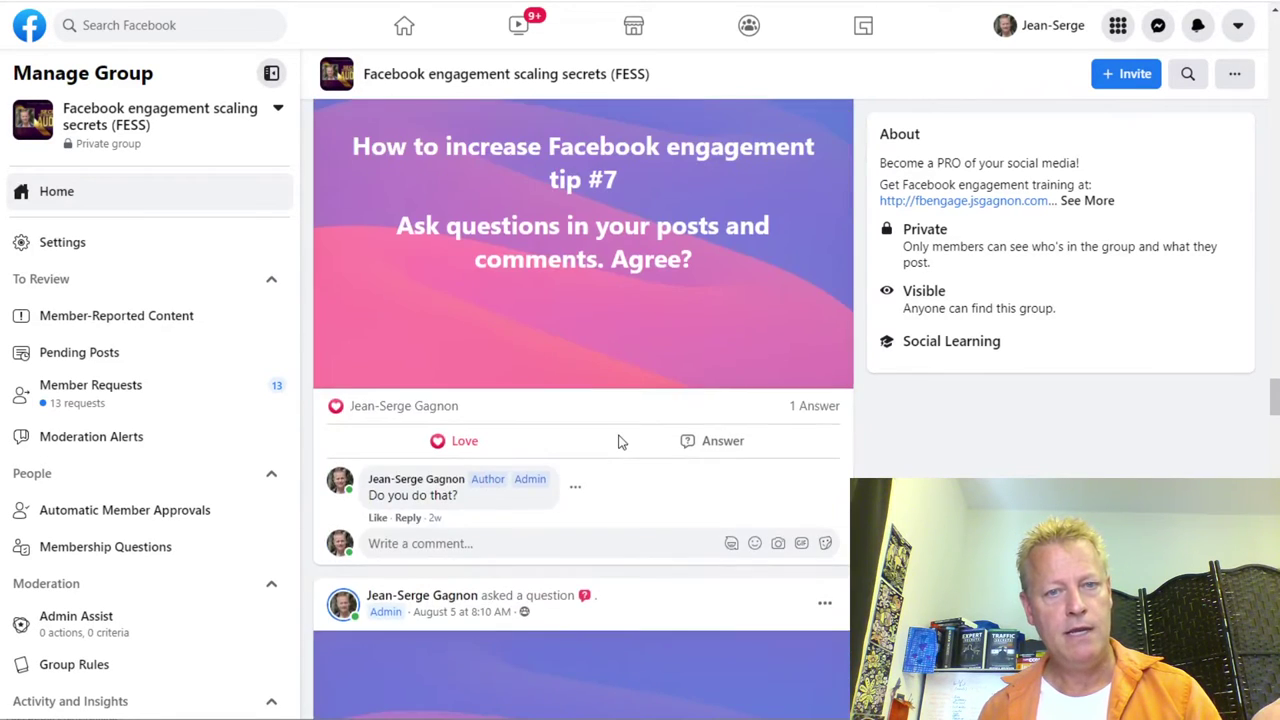
scroll(619, 441, "up", 8)
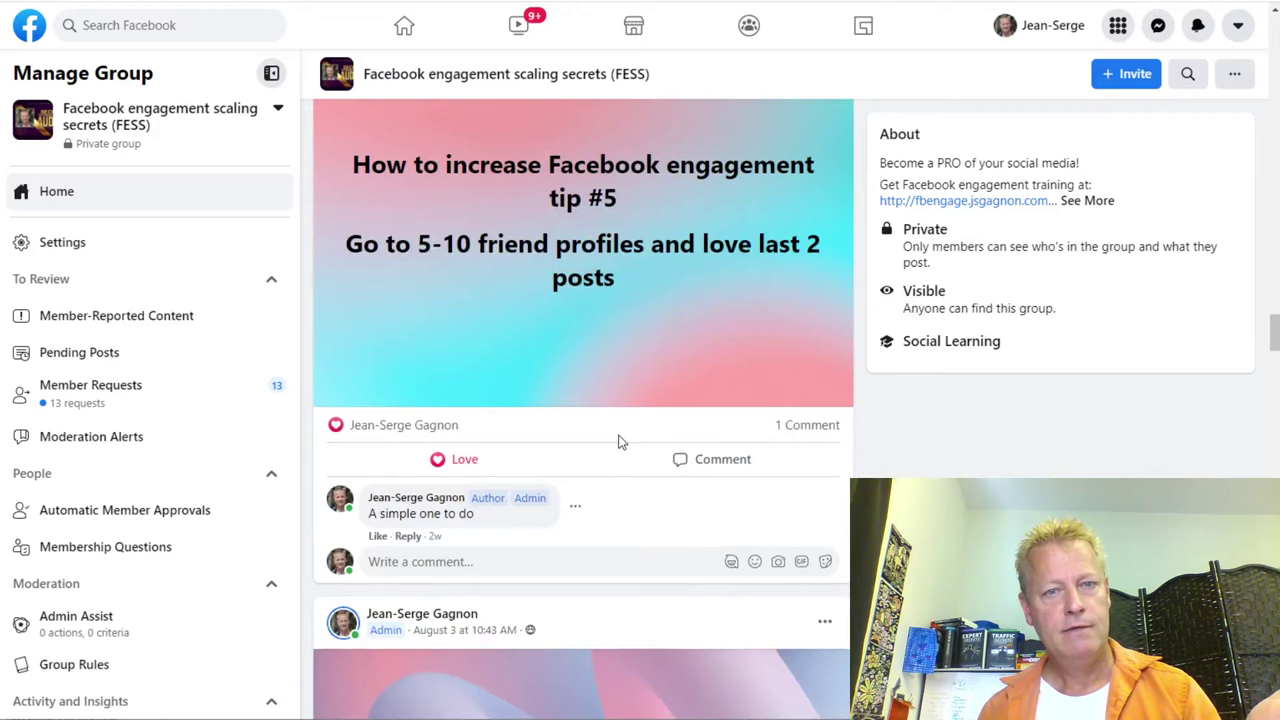
scroll(619, 441, "up", 1)
left_click_drag(346, 333, 617, 366)
key("ctrl+c")
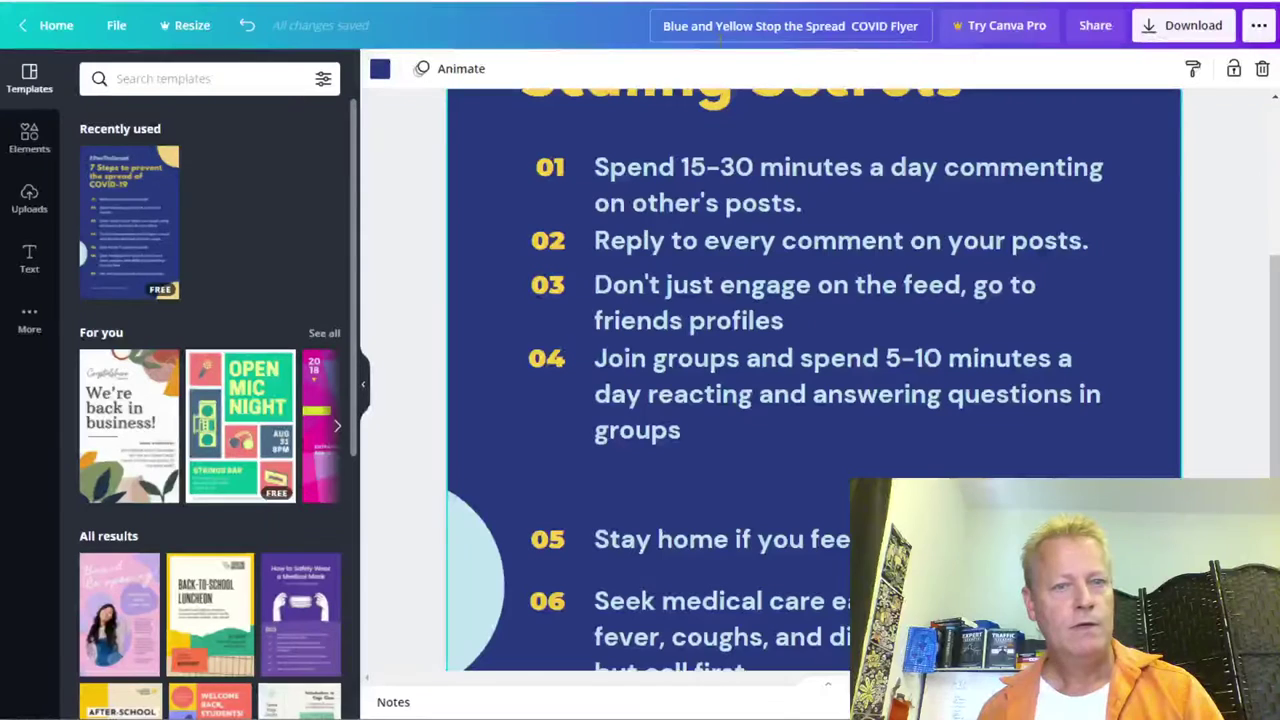
Step: Replace item 05 with 'Go to 5-10 friend profiles and love last 2 posts' and move it under tip 04
left_click(665, 543)
double_click(708, 546)
key("ctrl+v")
left_click(724, 490)
left_click_drag(730, 535, 730, 468)
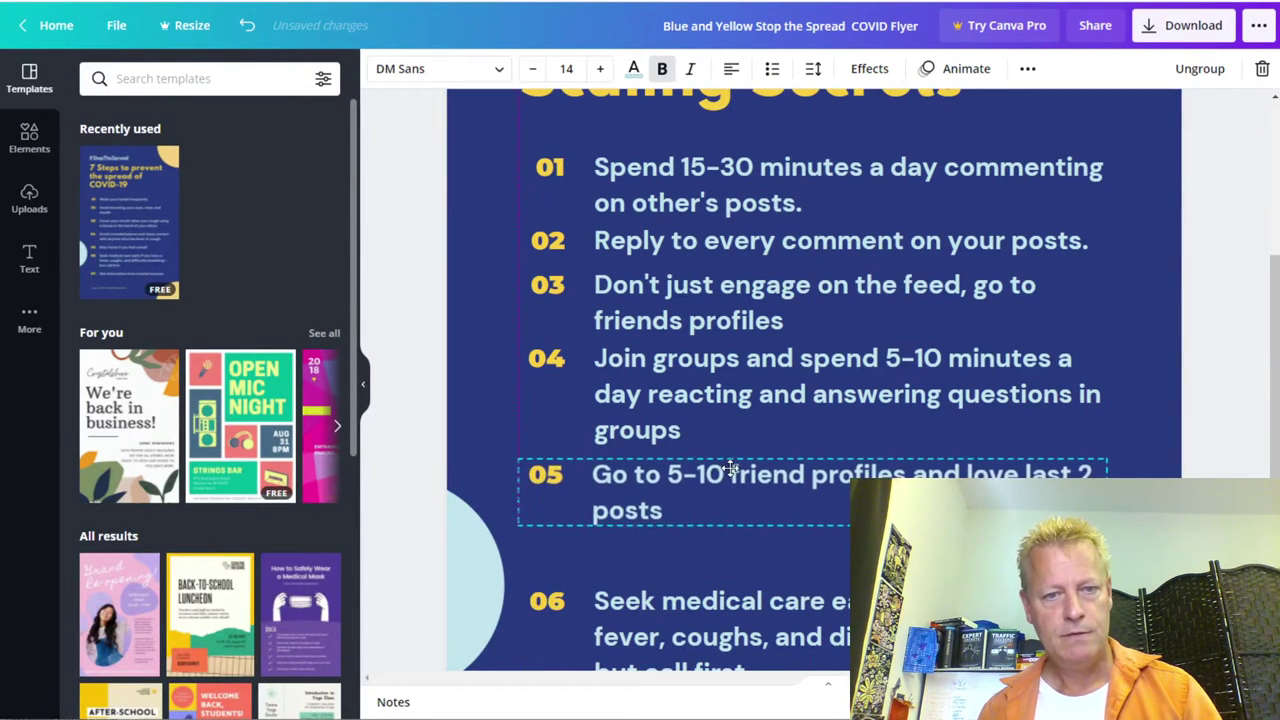
Step: Select flyer item 06, then select the tip #6 advice sentence in the Facebook group
scroll(730, 470, "down", 3)
left_click(670, 296)
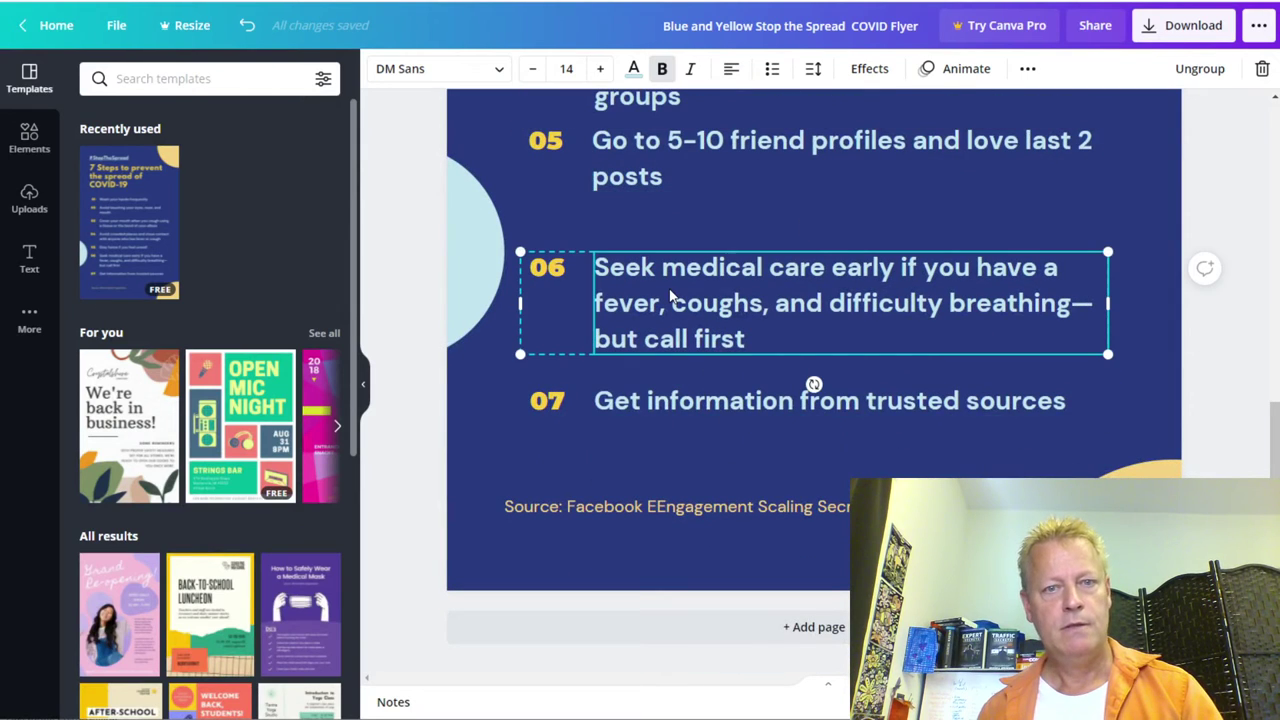
key("alt+Tab")
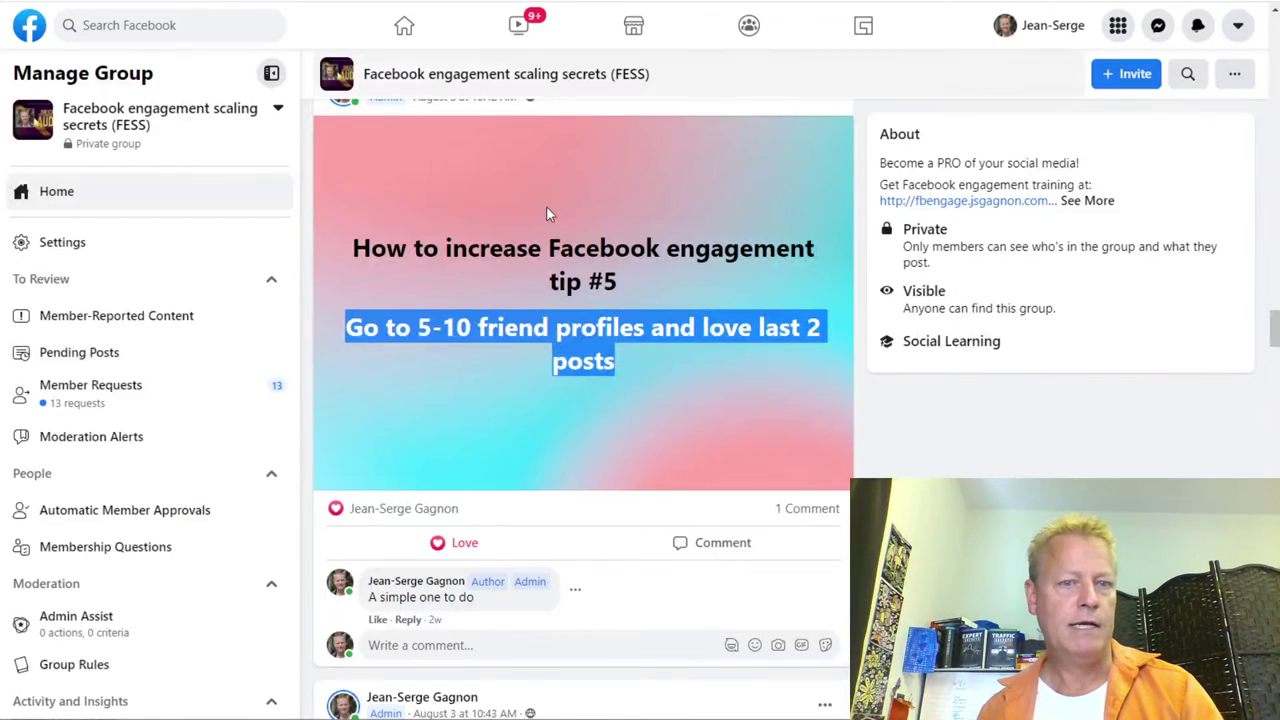
scroll(590, 400, "down", 4)
scroll(600, 440, "down", 2)
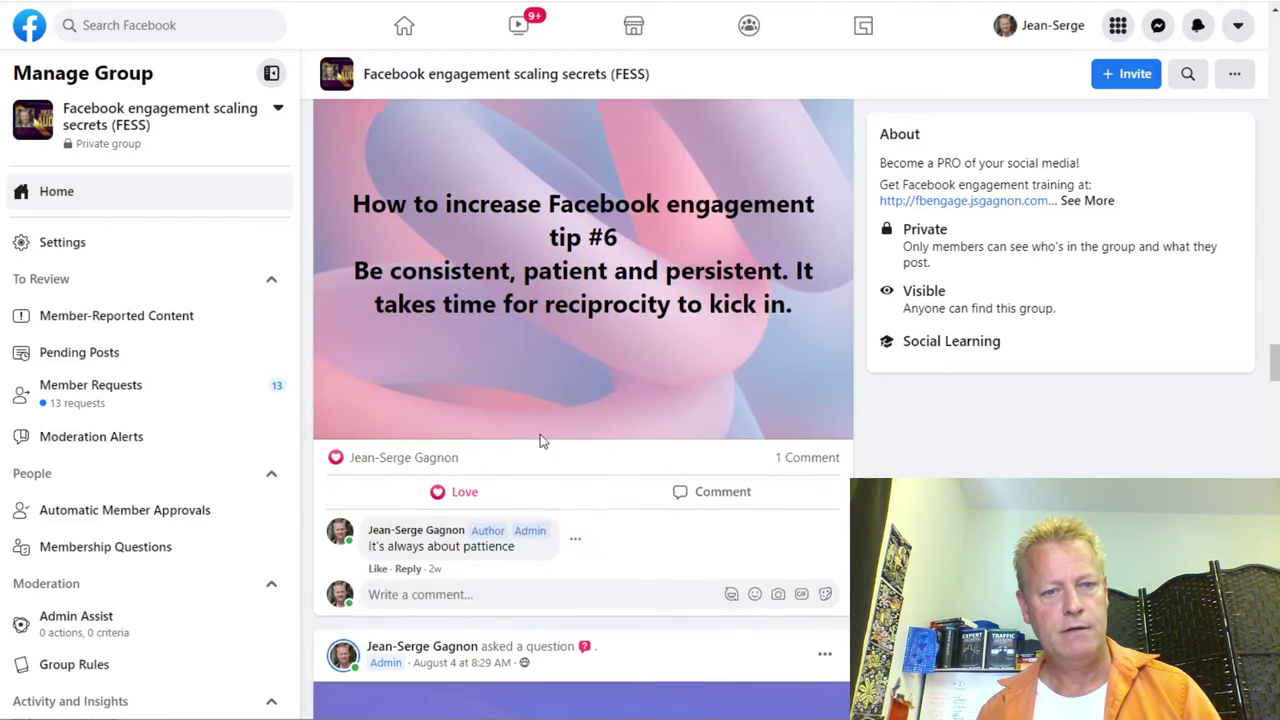
left_click_drag(357, 270, 789, 309)
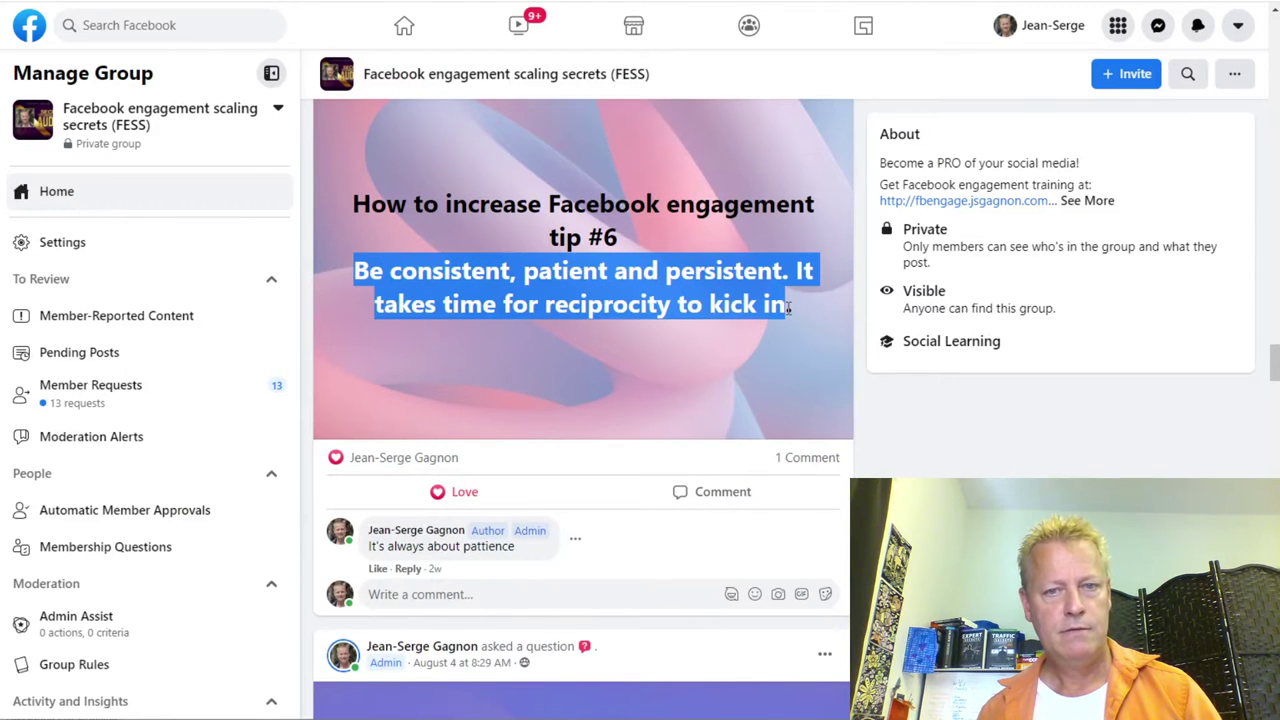
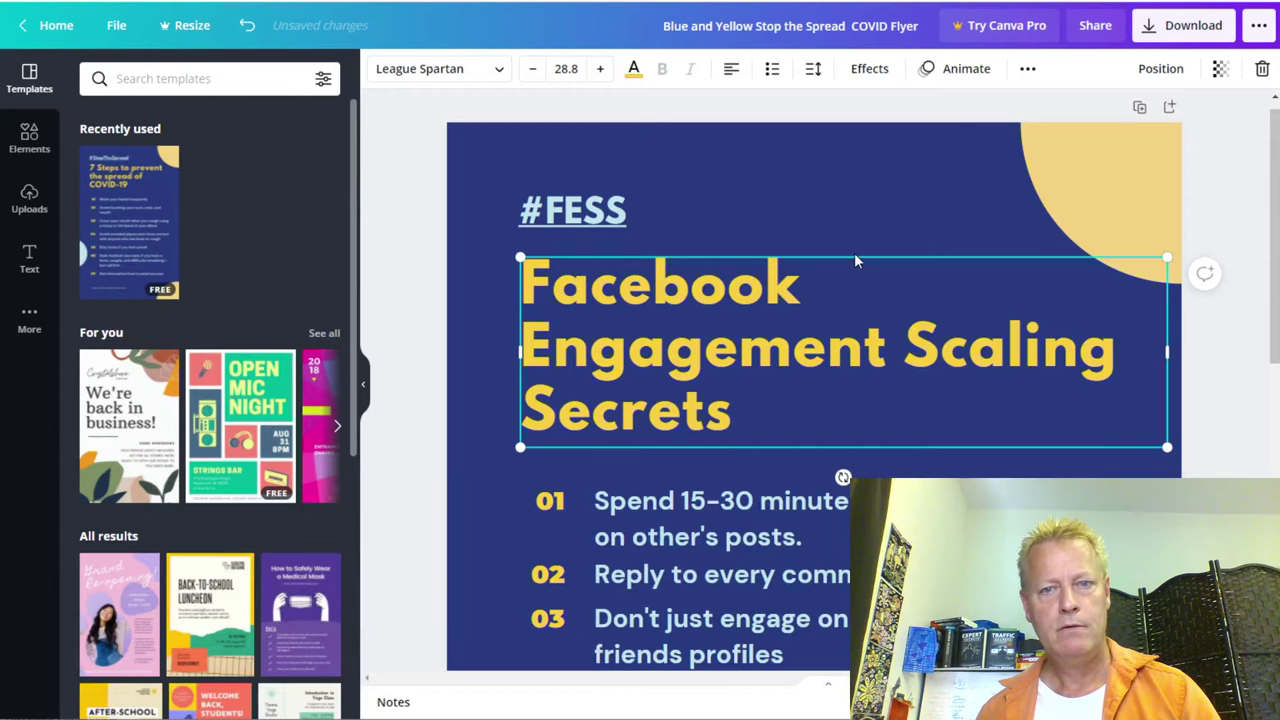
Step: Nudge the title block slightly up and to the left, then check the tip list
left_click_drag(855, 262, 832, 253)
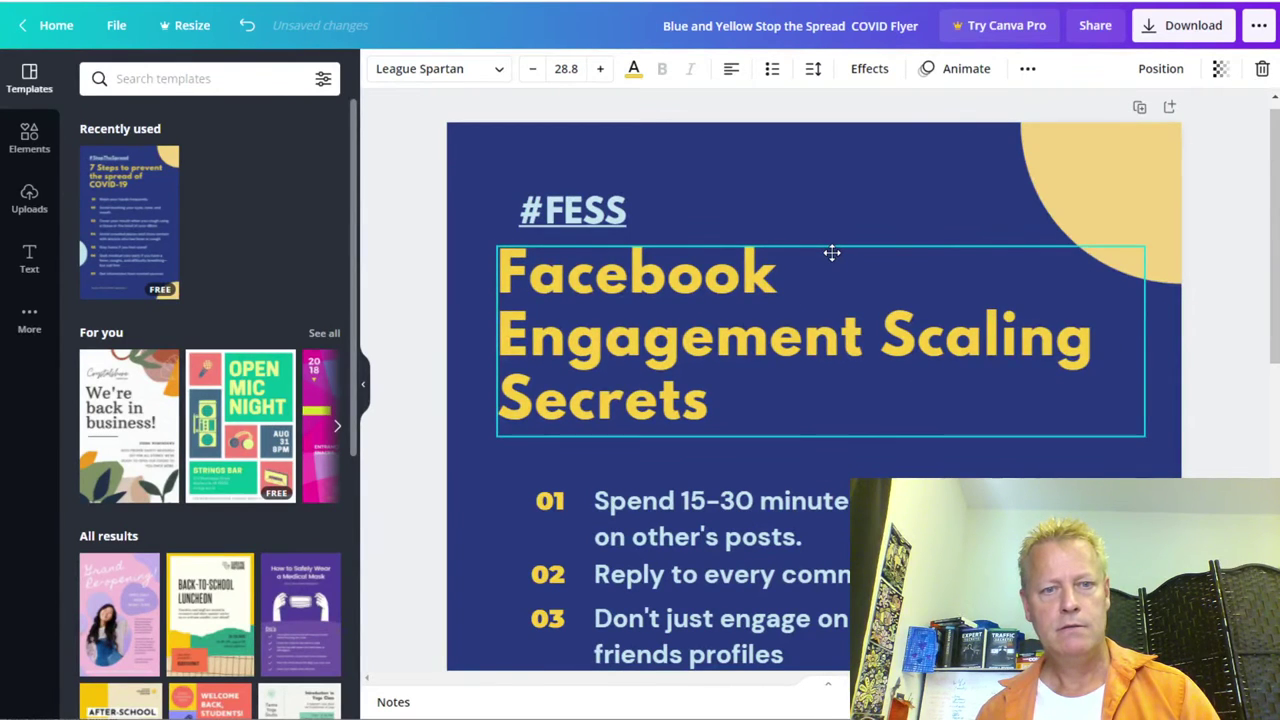
left_click(612, 224)
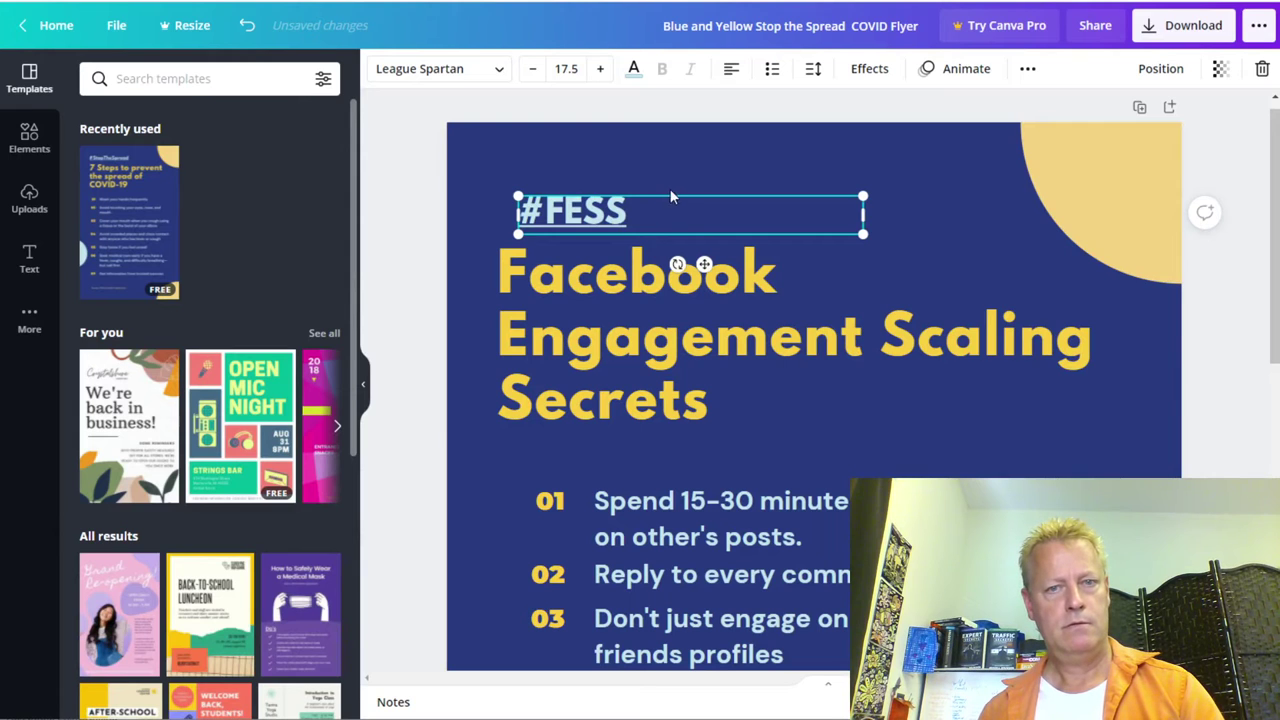
left_click(810, 520)
scroll(814, 577, "down", 2)
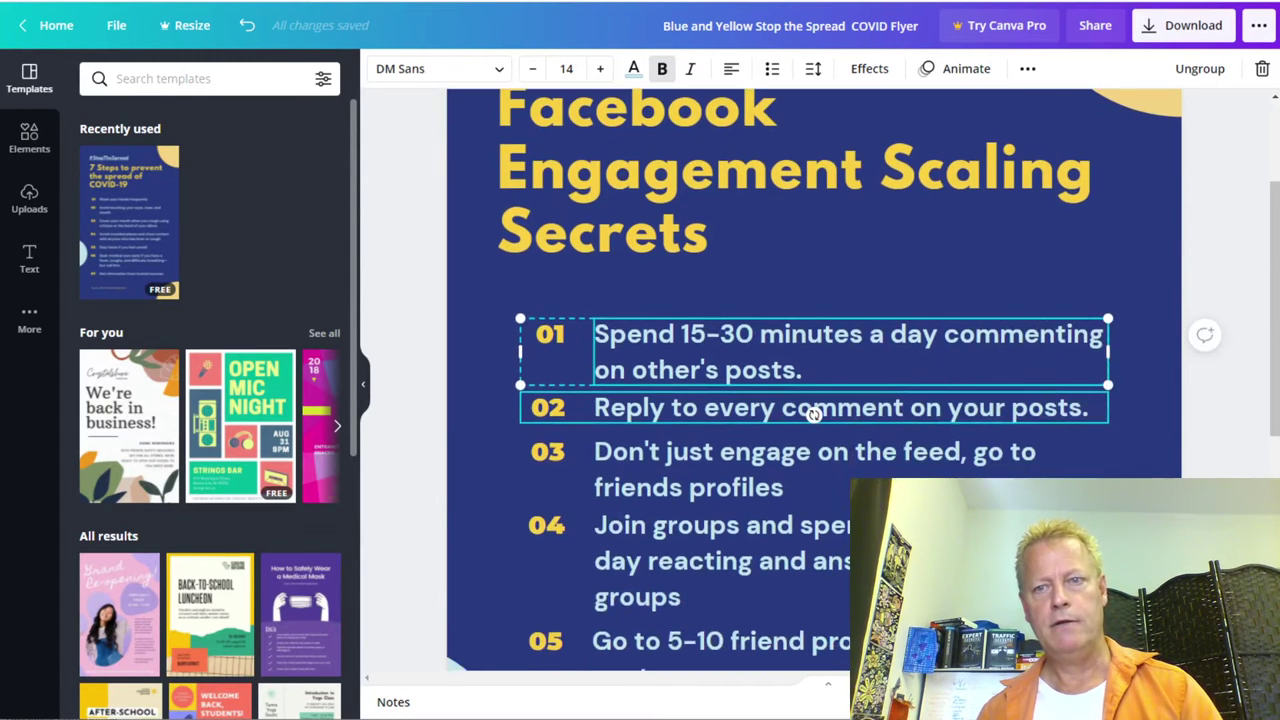
scroll(814, 414, "down", 6)
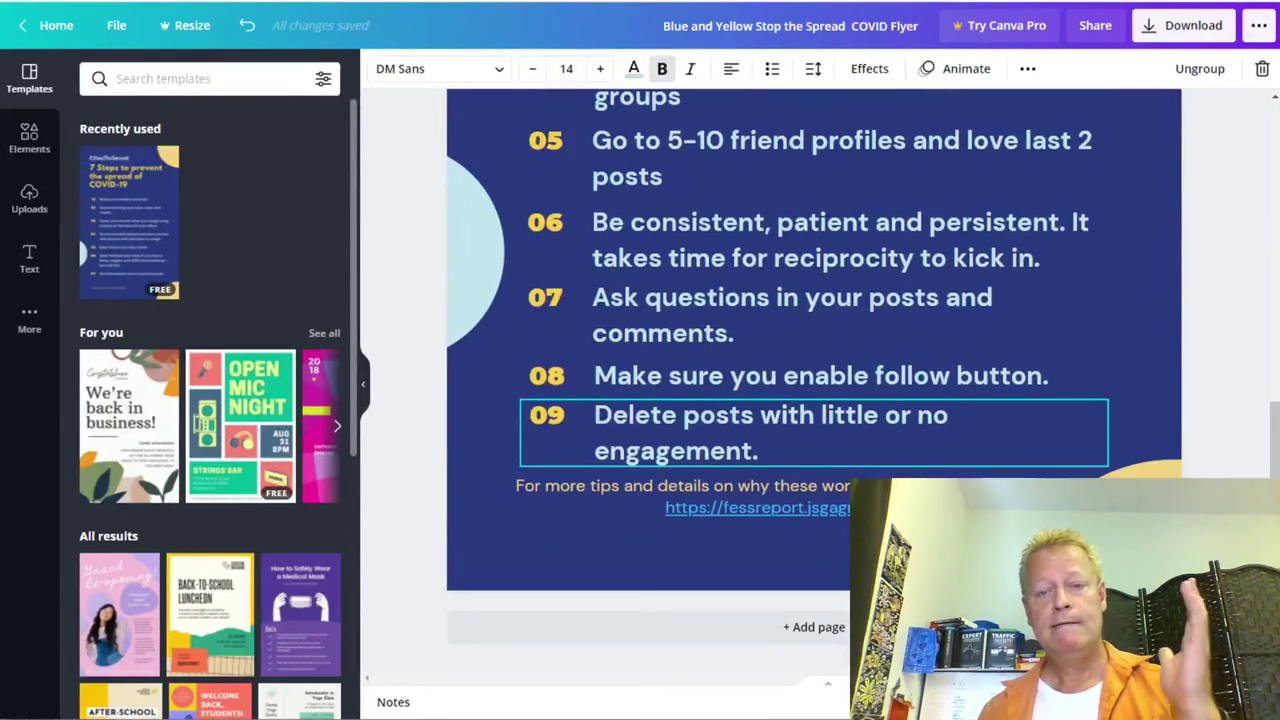
scroll(814, 380, "up", 8)
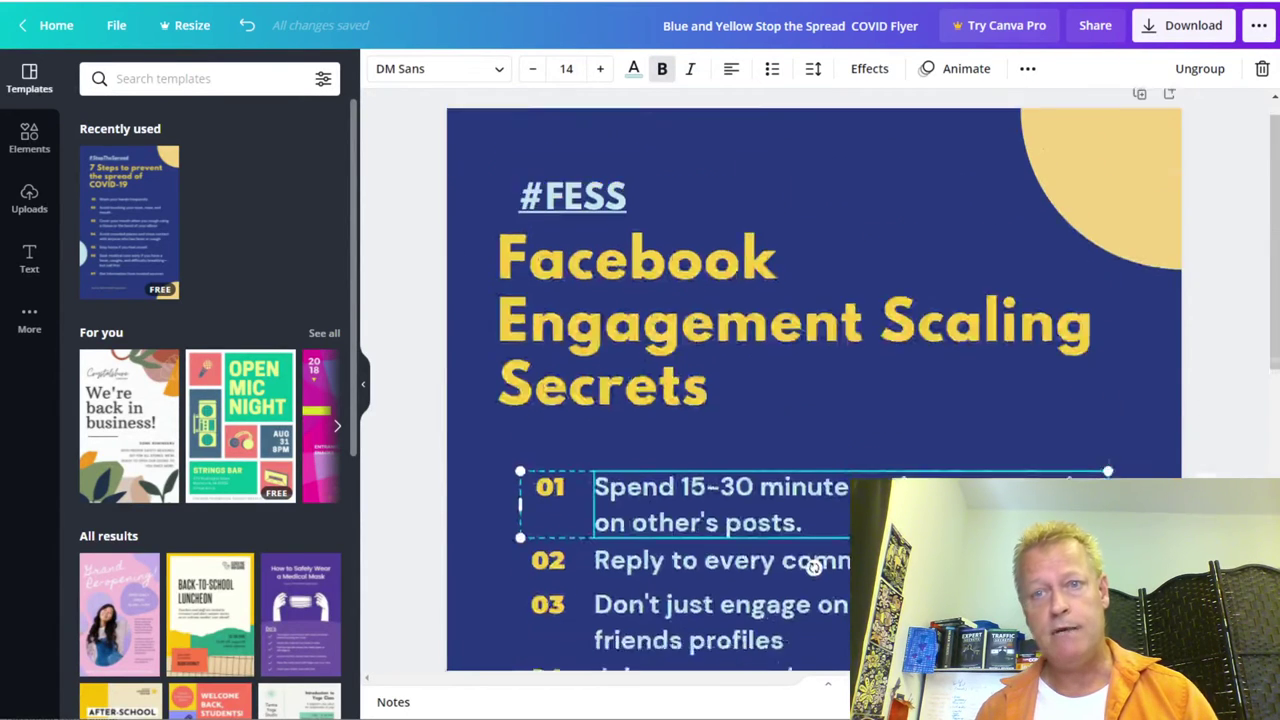
Step: Download the flyer with PDF Print as the file type
left_click(1192, 25)
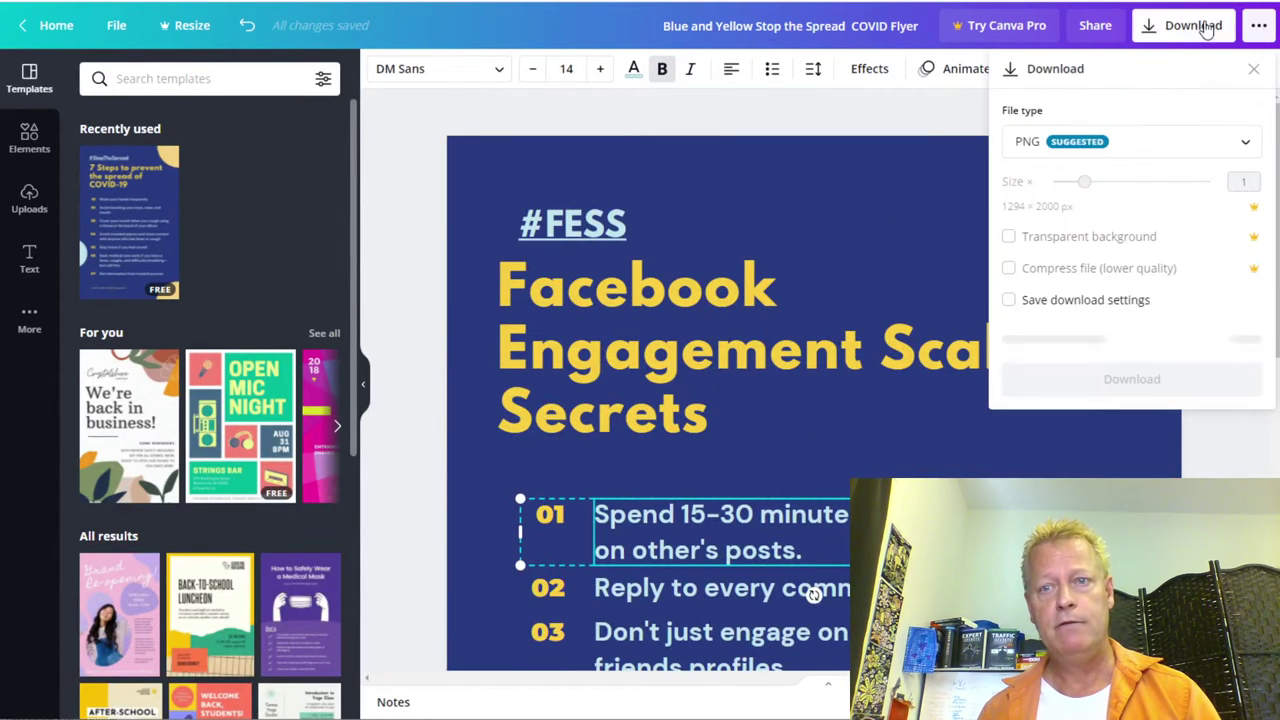
left_click(1115, 143)
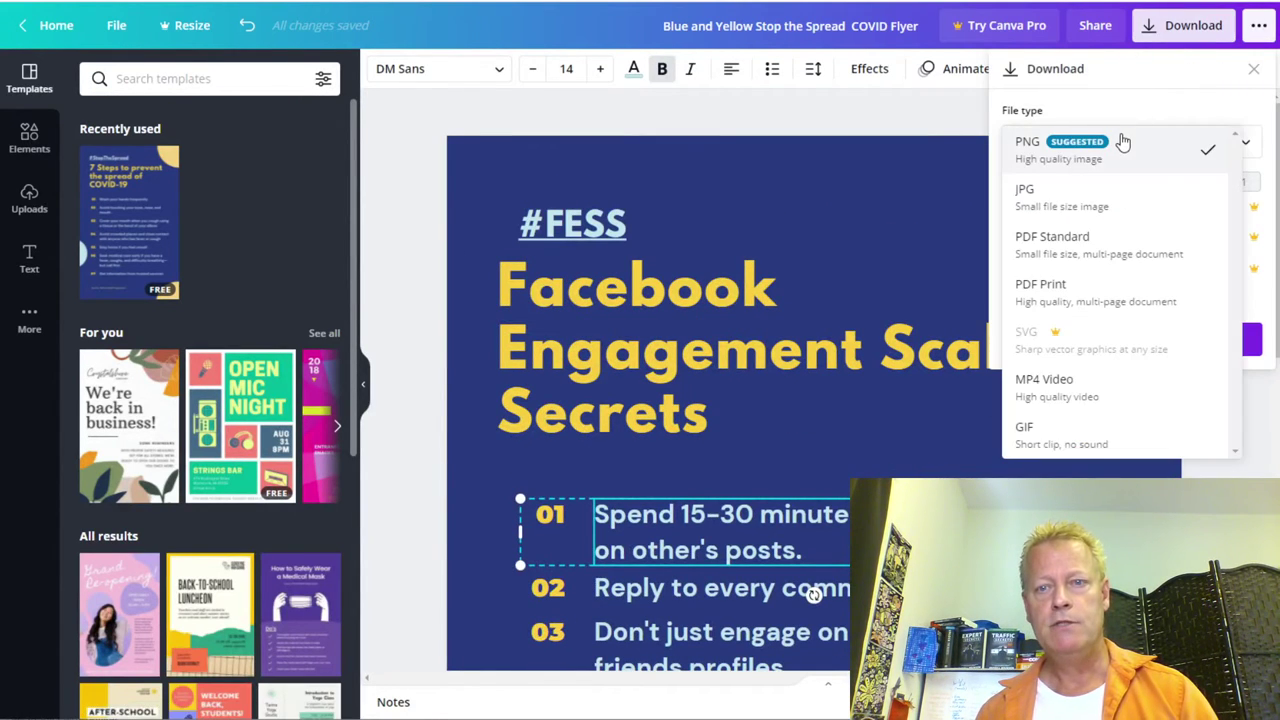
left_click(1080, 294)
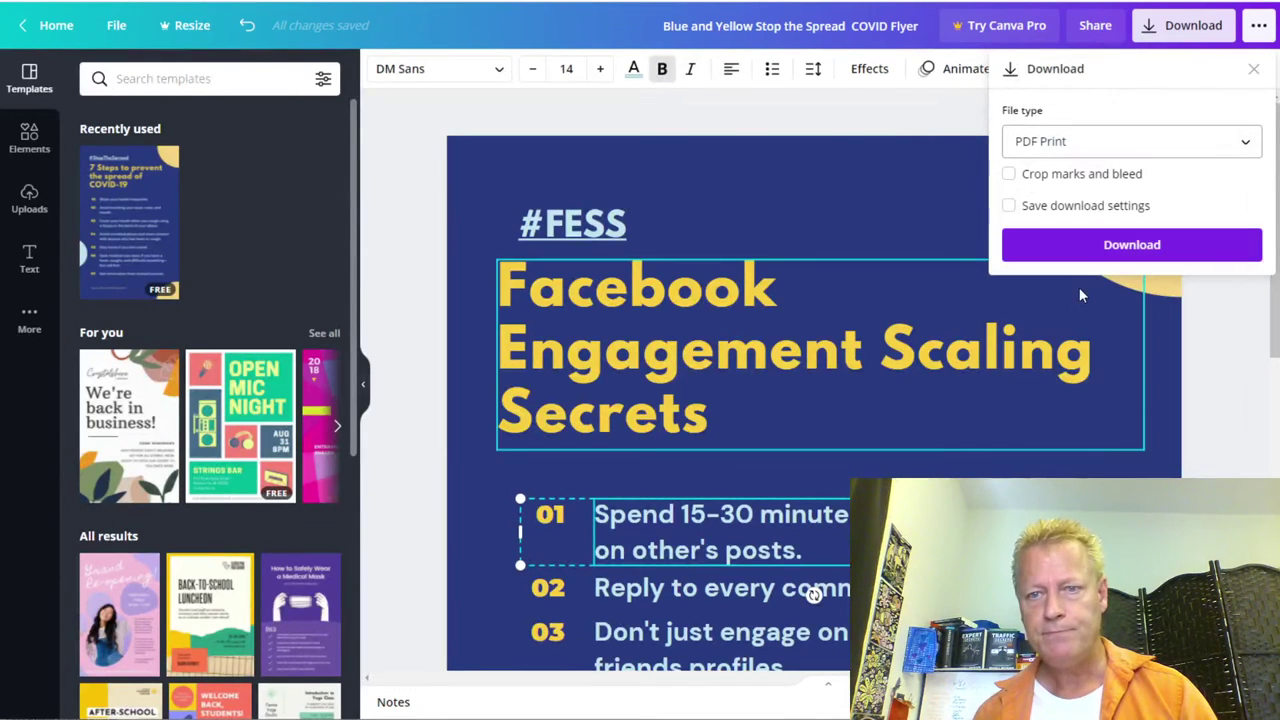
left_click(1114, 245)
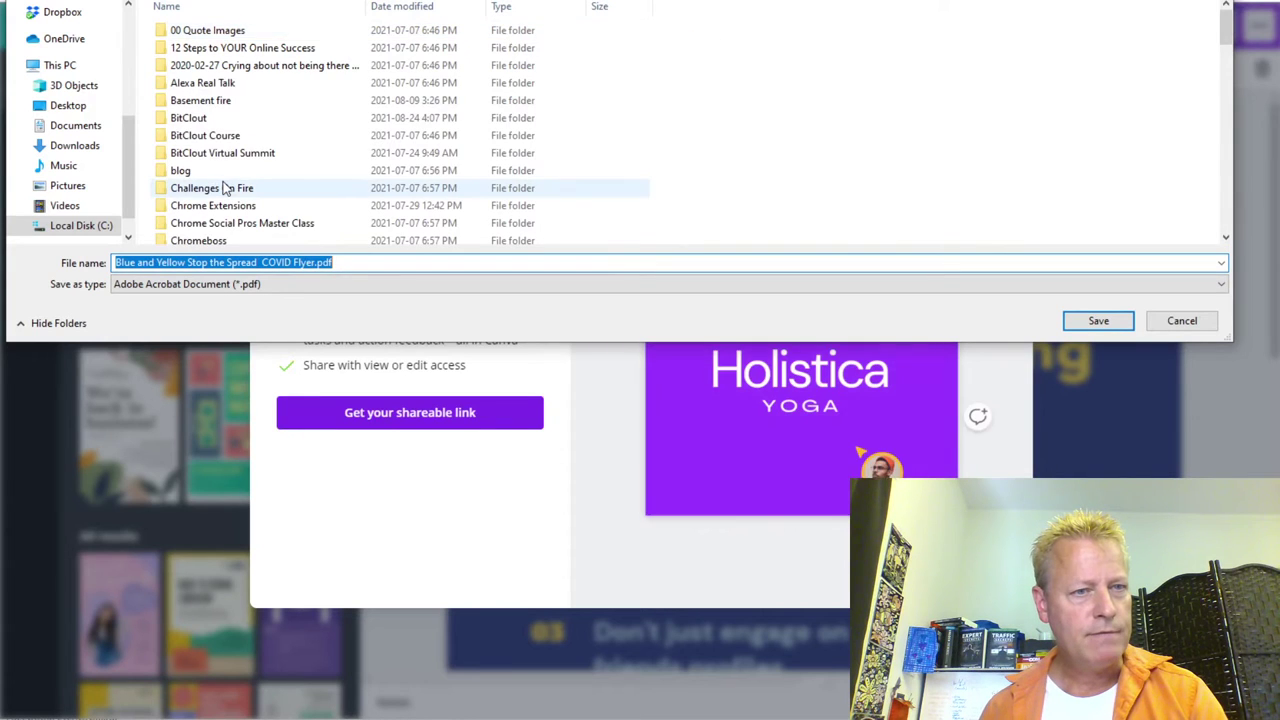
Step: Browse the Save As folders, then return to the parent folder
scroll(227, 187, "down", 3)
scroll(227, 187, "down", 2)
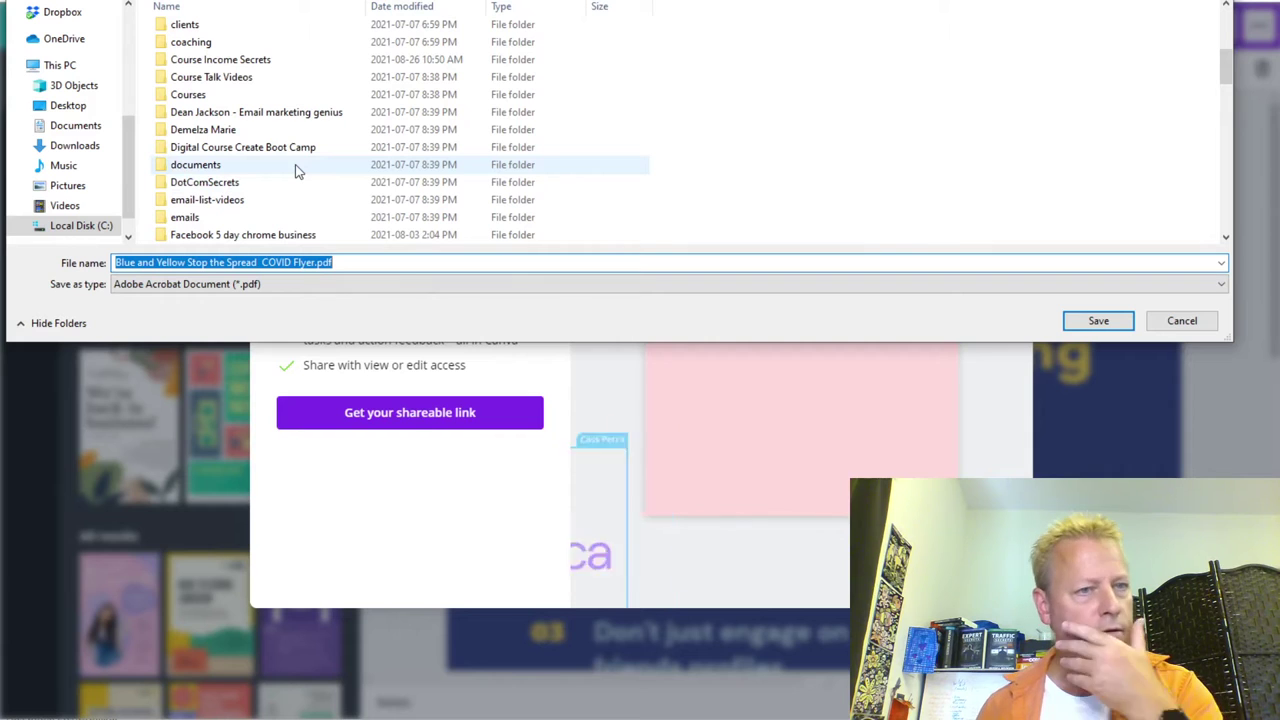
scroll(270, 180, "down", 2)
scroll(270, 183, "down", 1)
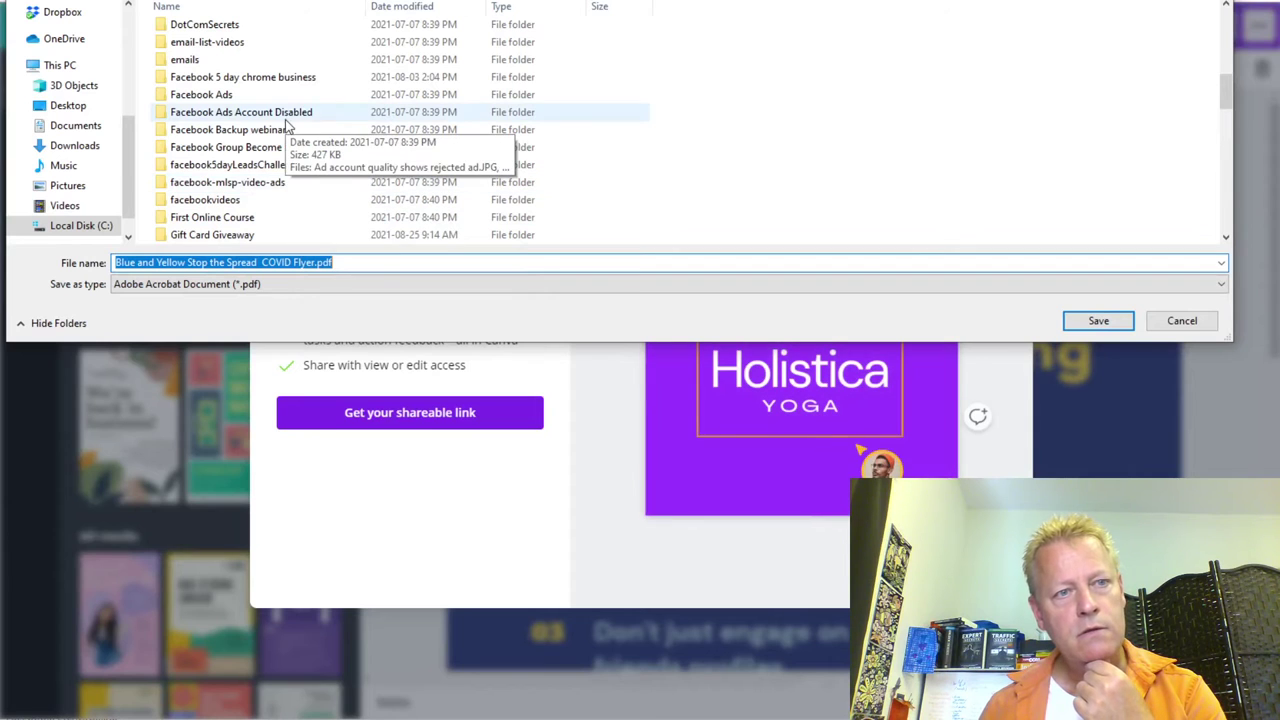
scroll(240, 115, "up", 3)
scroll(261, 118, "up", 2)
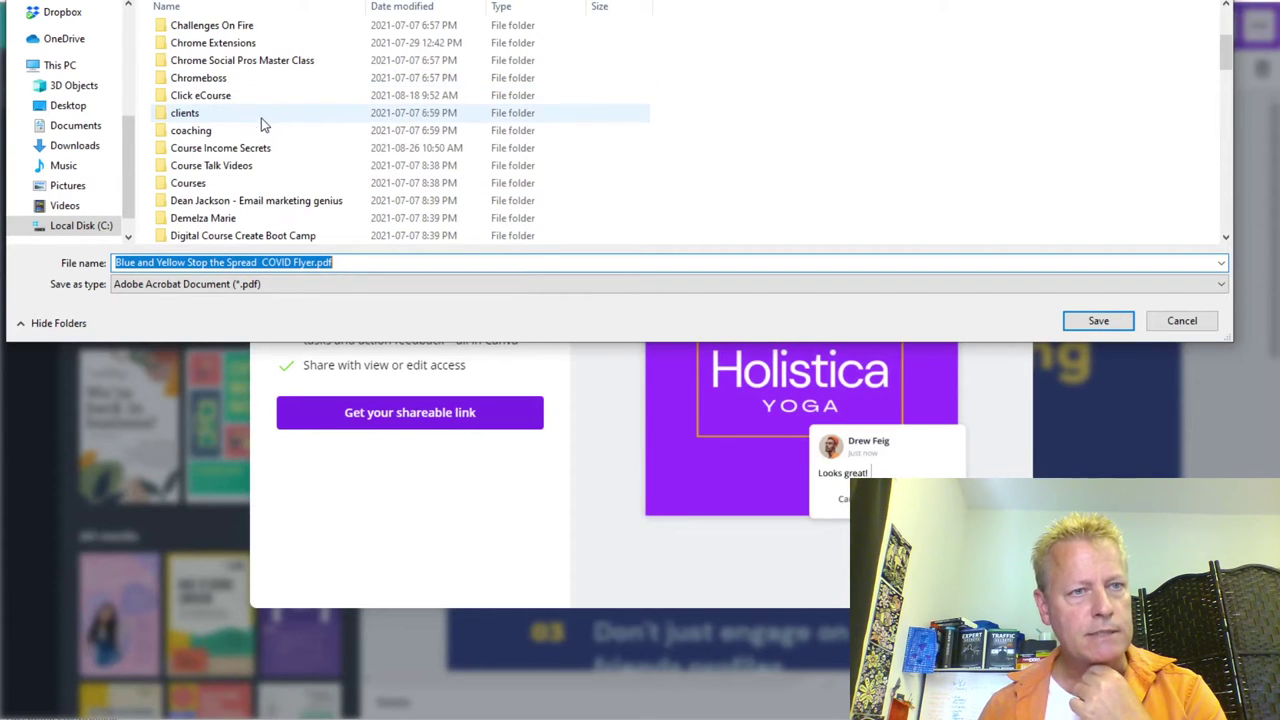
double_click(232, 62)
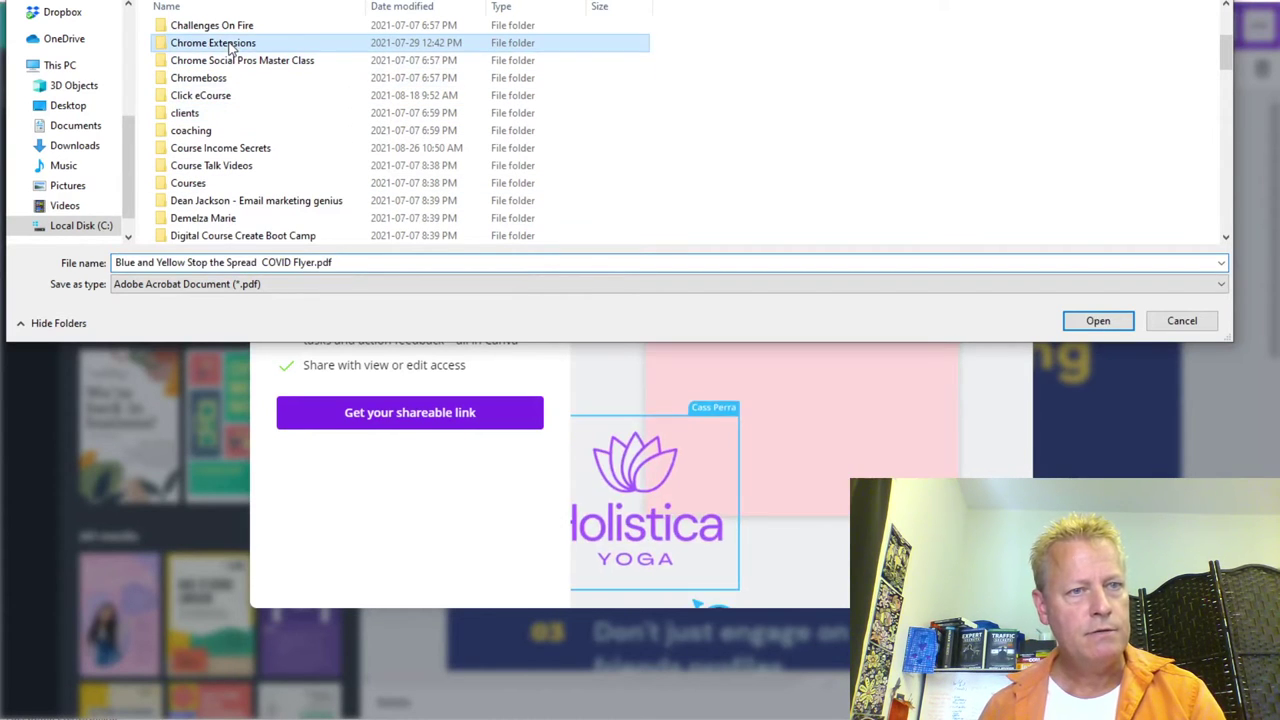
left_click(237, 50)
double_click(237, 50)
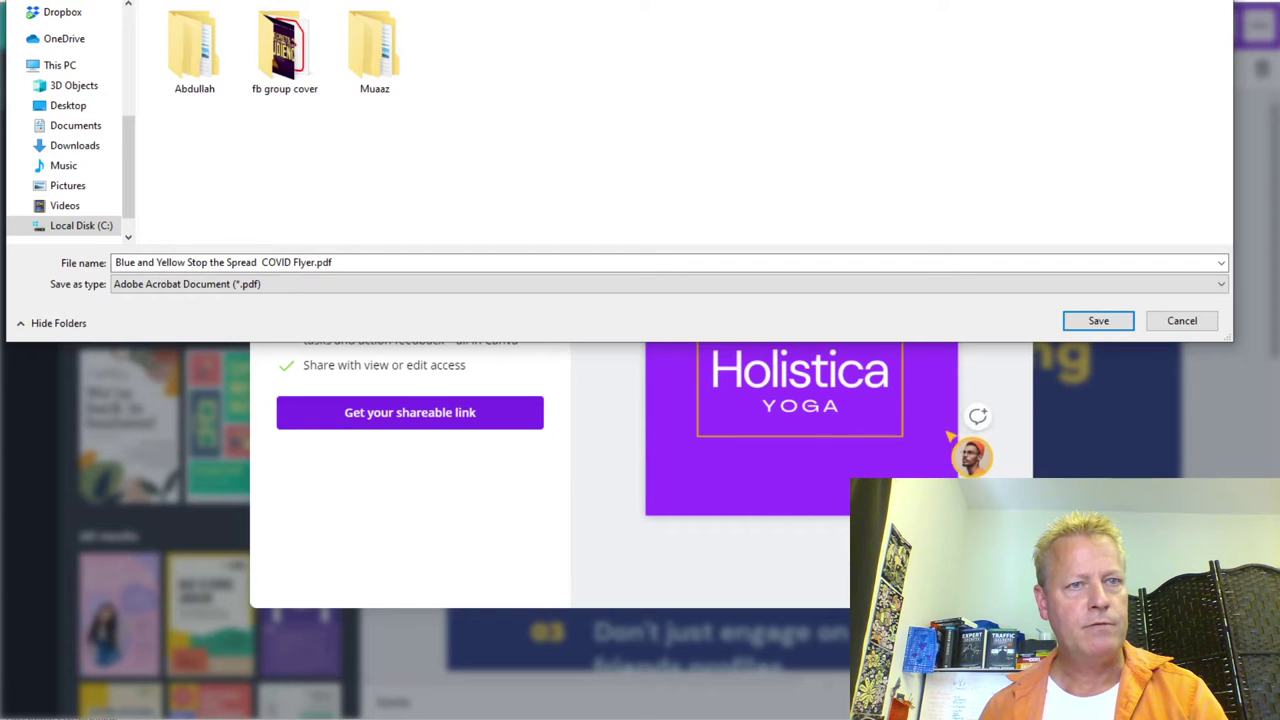
key("alt+Left")
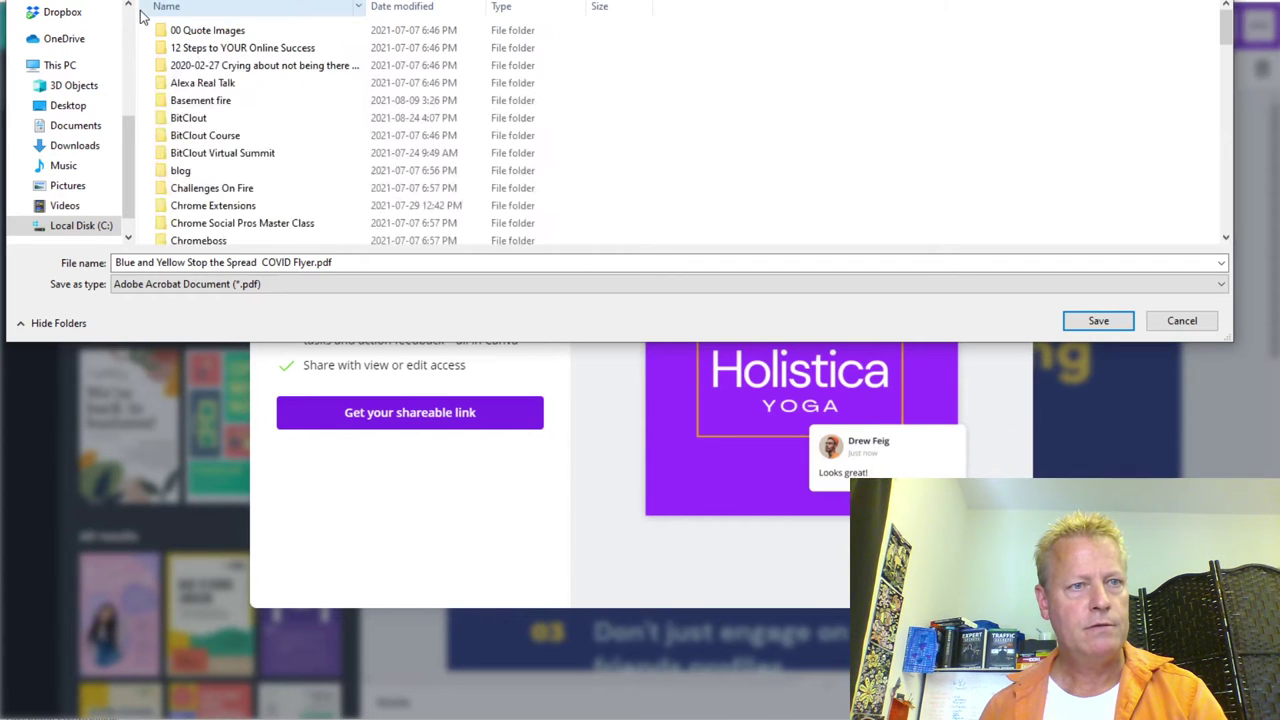
Step: Create and open a new folder named 'FaceBook Engagement Scalling Secrets'
key("ctrl+shift+n")
type("F")
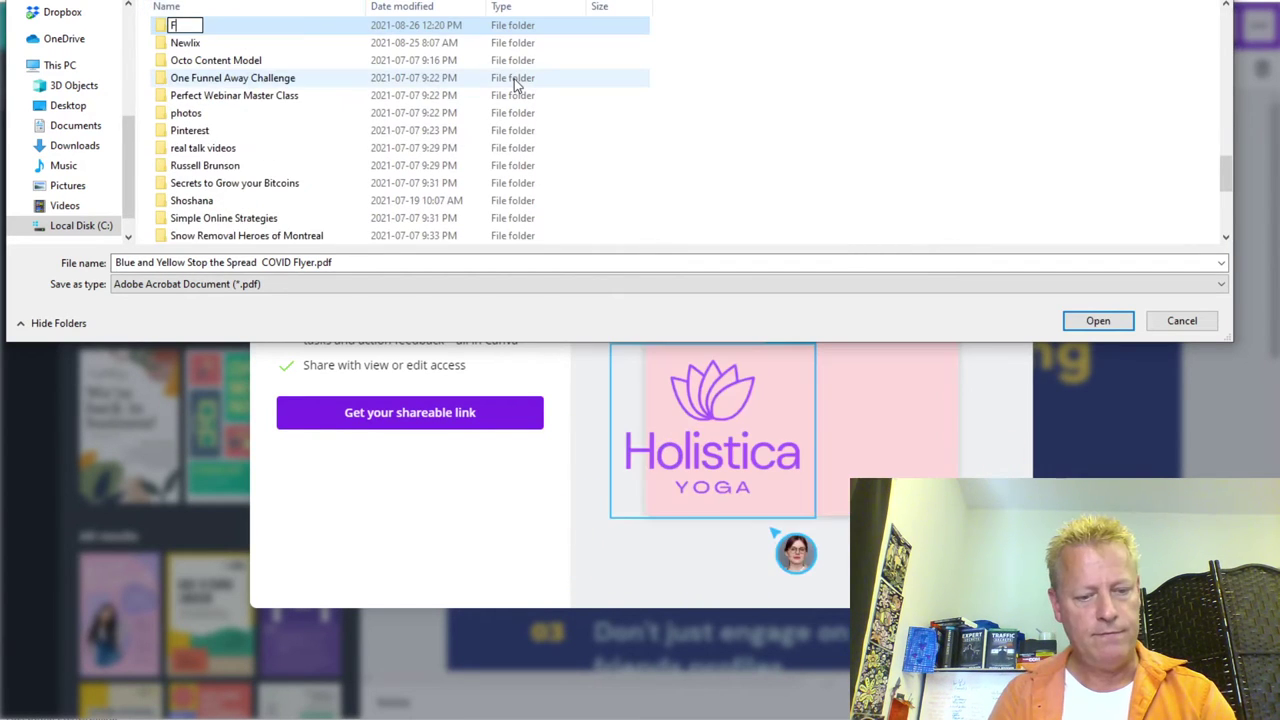
type("ace")
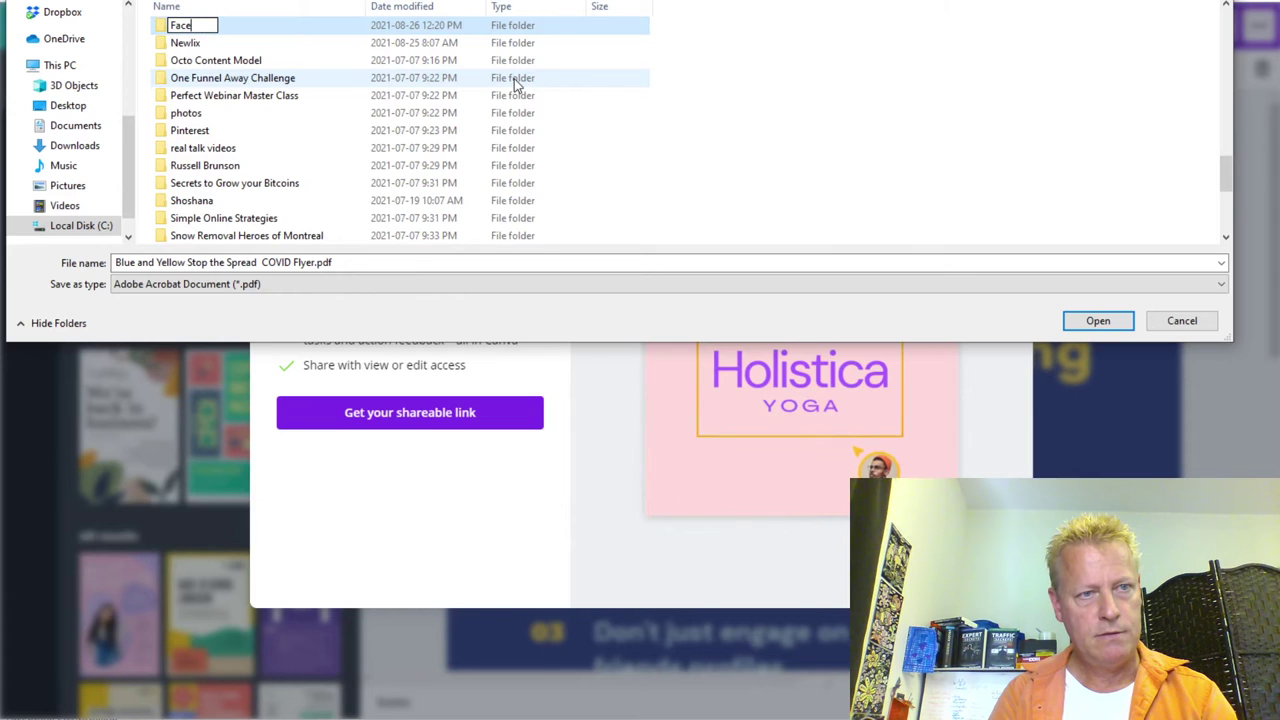
type("ssB")
key("BackSpace")
key("BackSpace")
type("B")
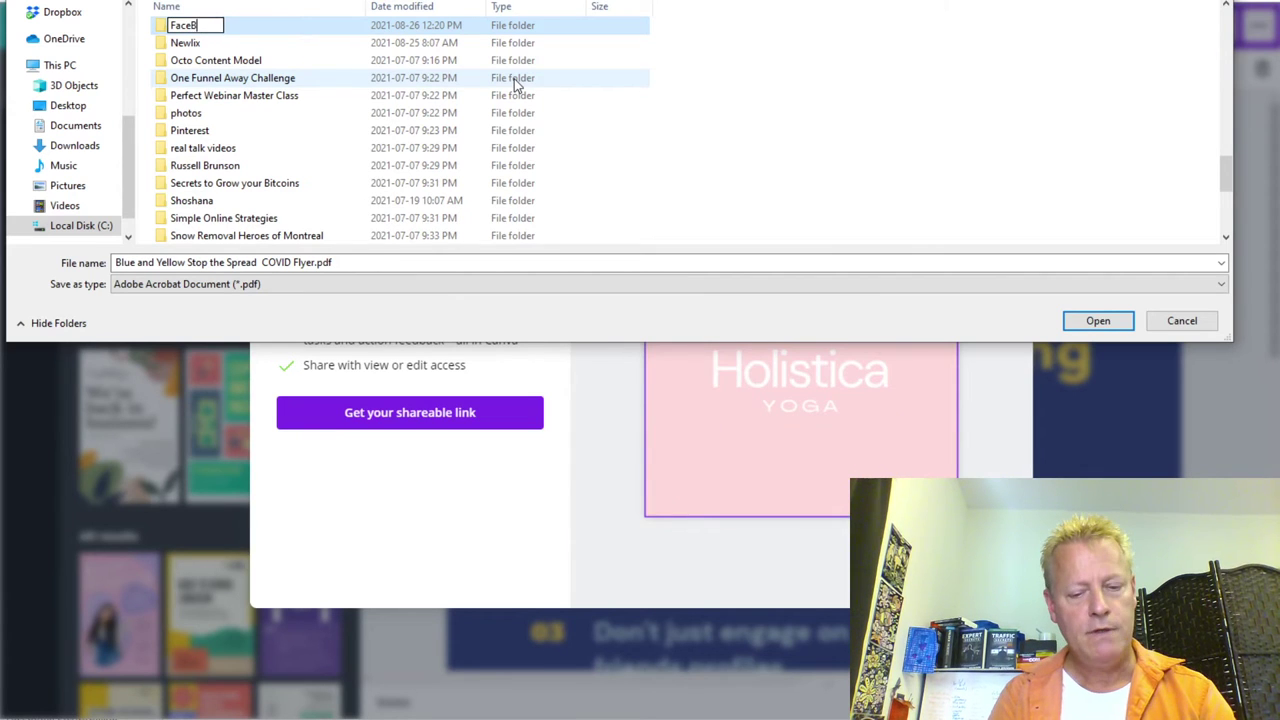
type("ook Enga")
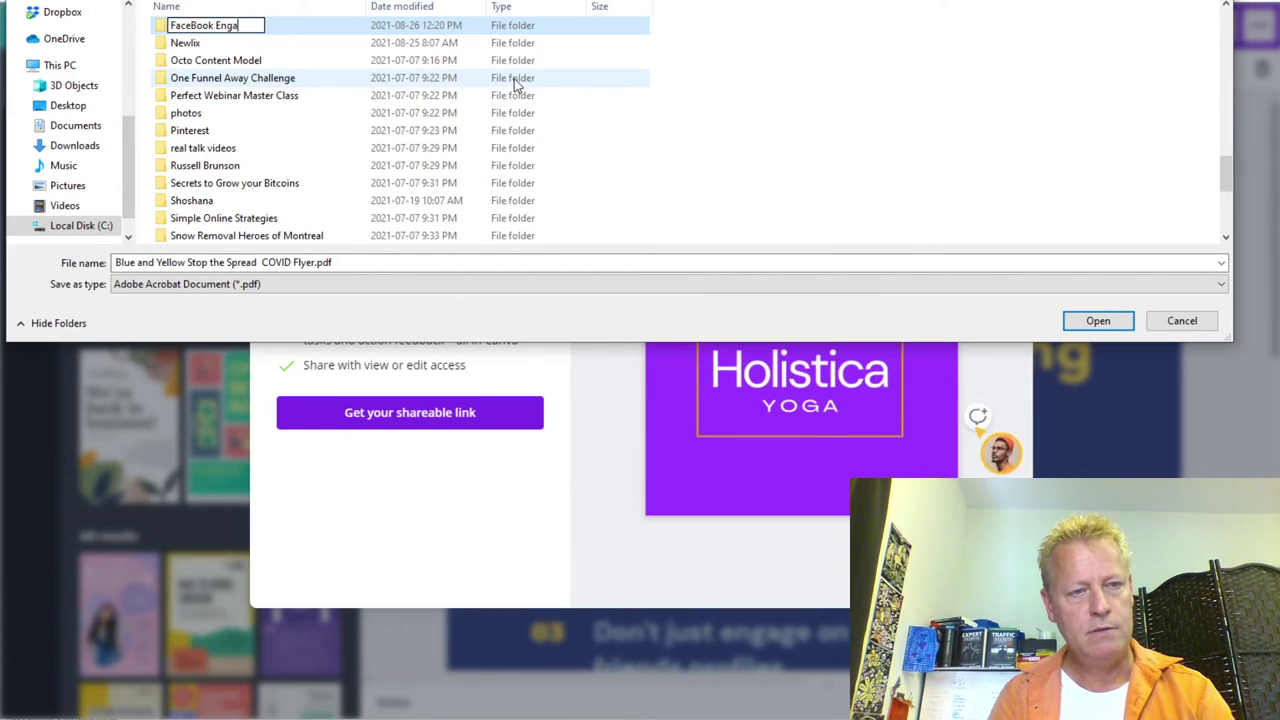
type("gement S")
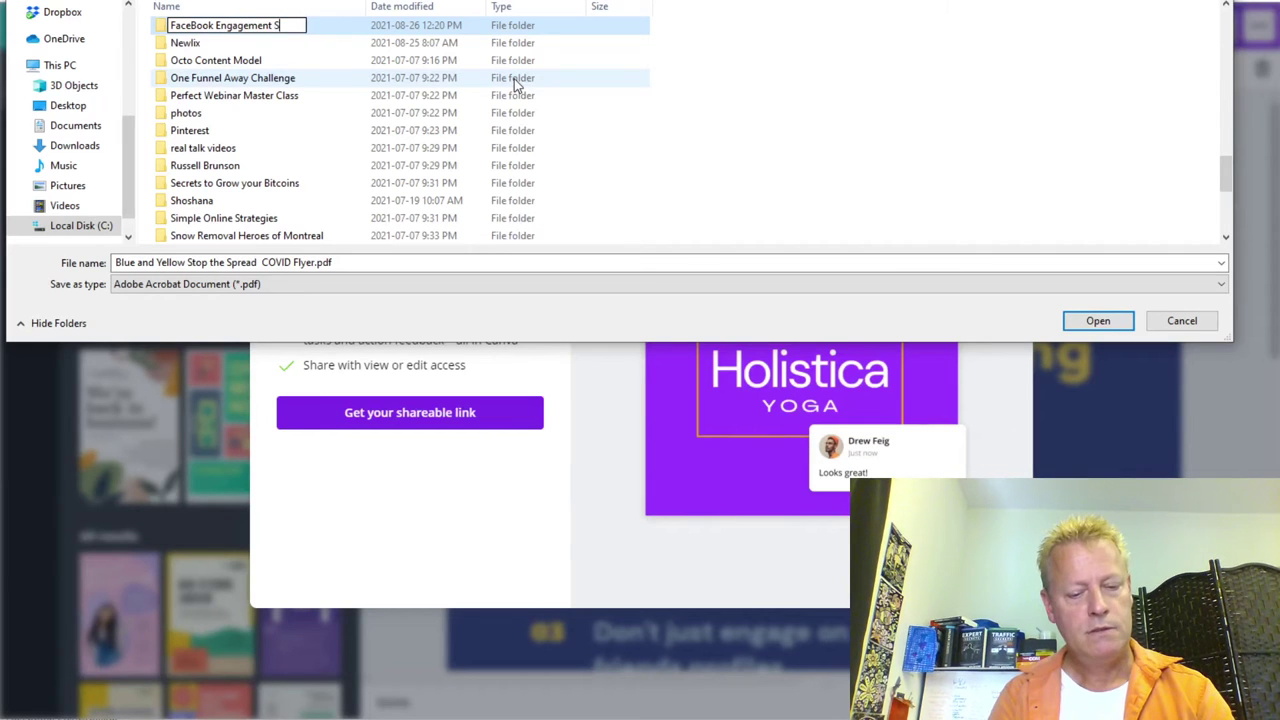
type("calling Secrets")
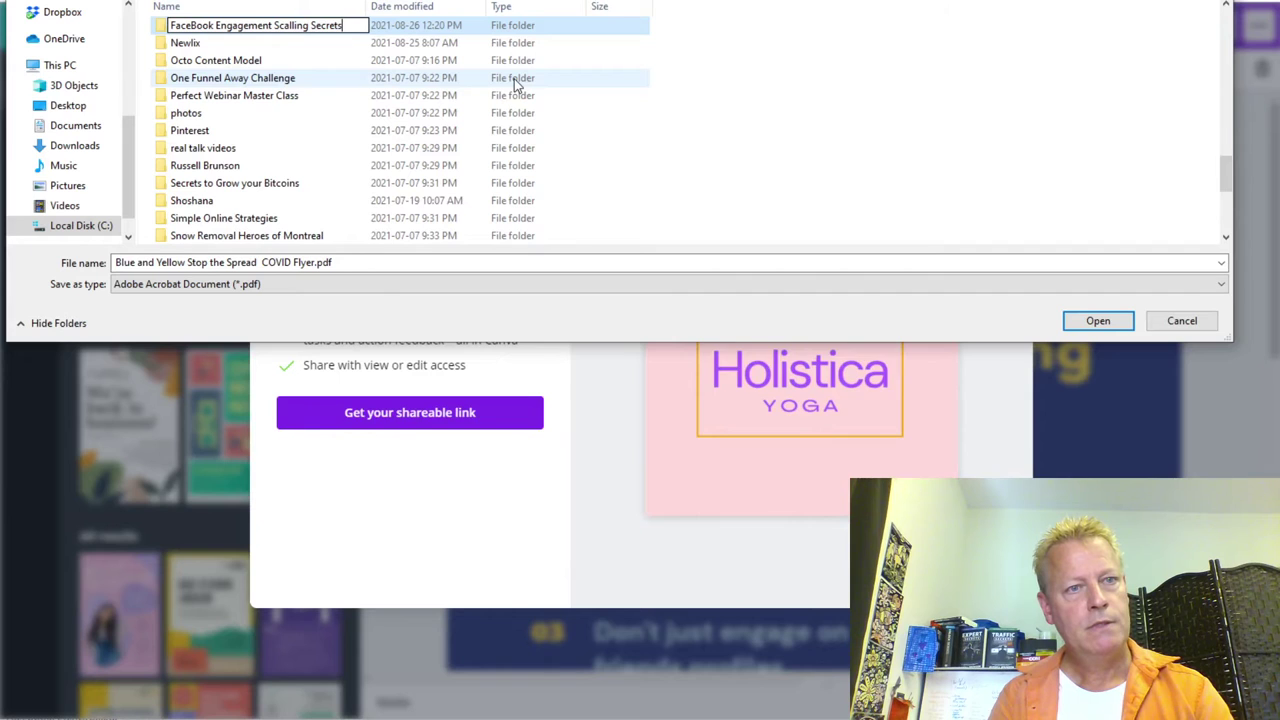
key("Return")
key("Return")
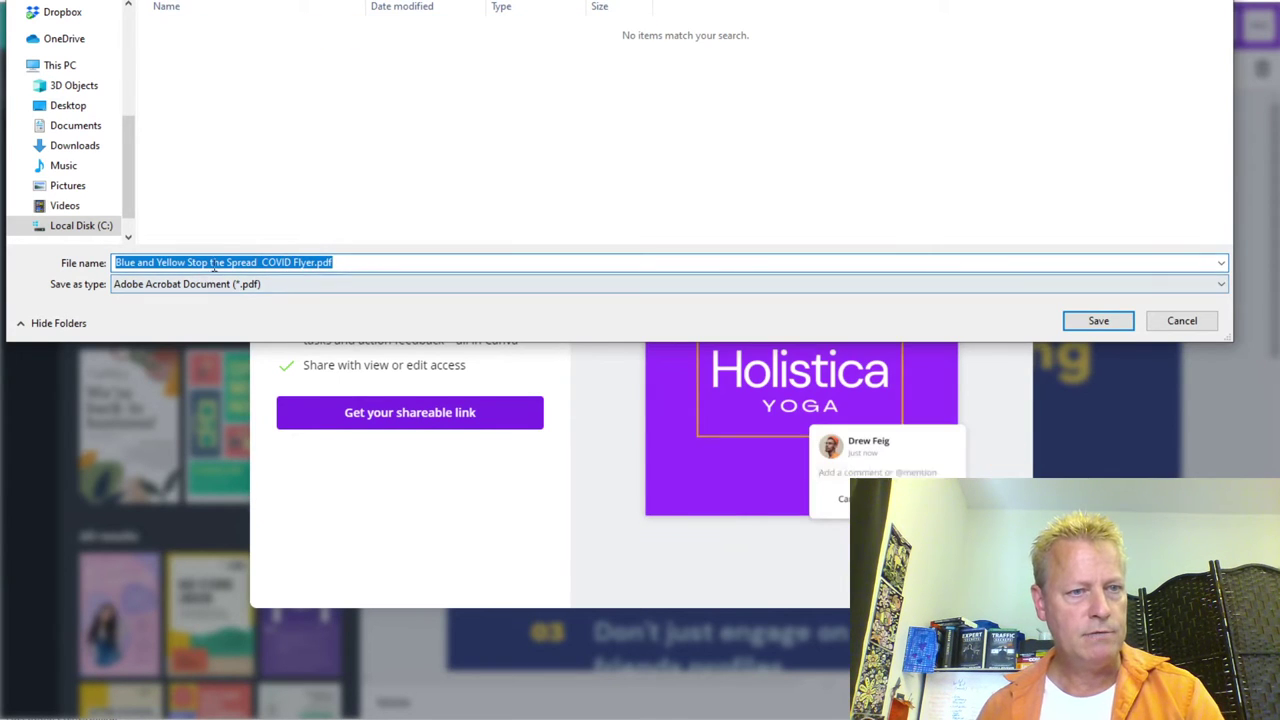
Step: Save the PDF as Fess-overview-v1
left_click(290, 262)
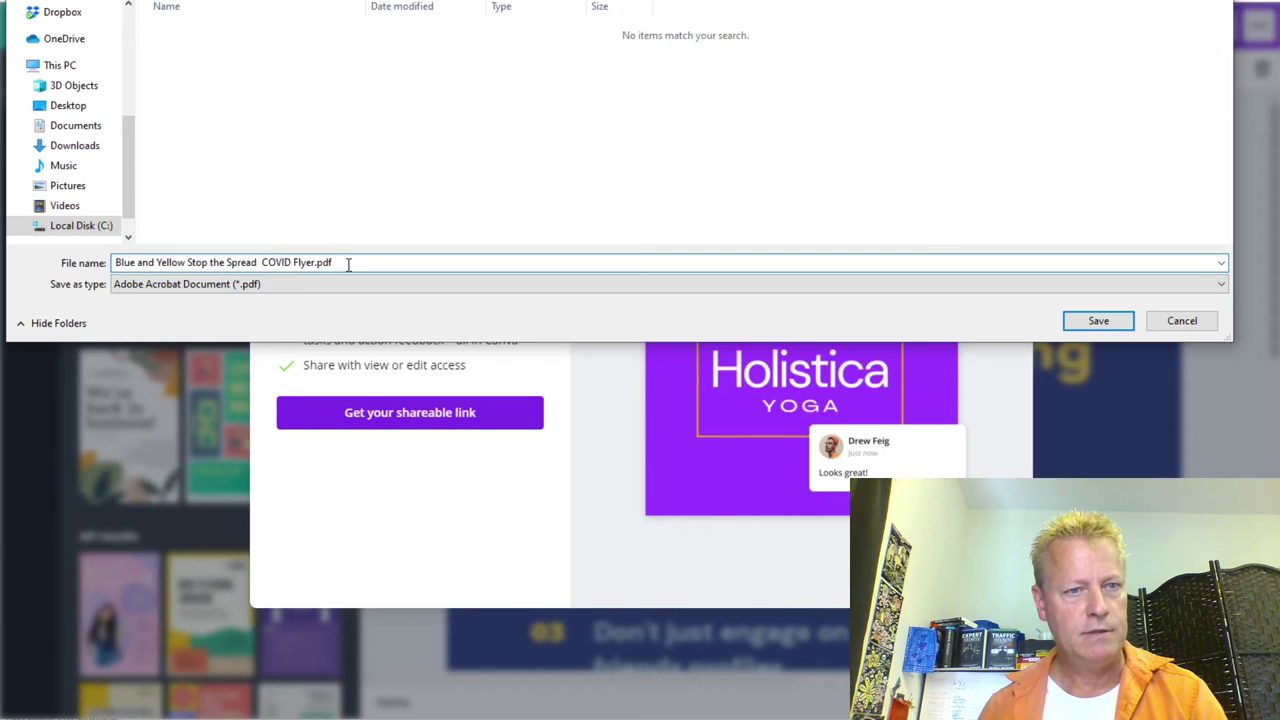
key("ctrl+a")
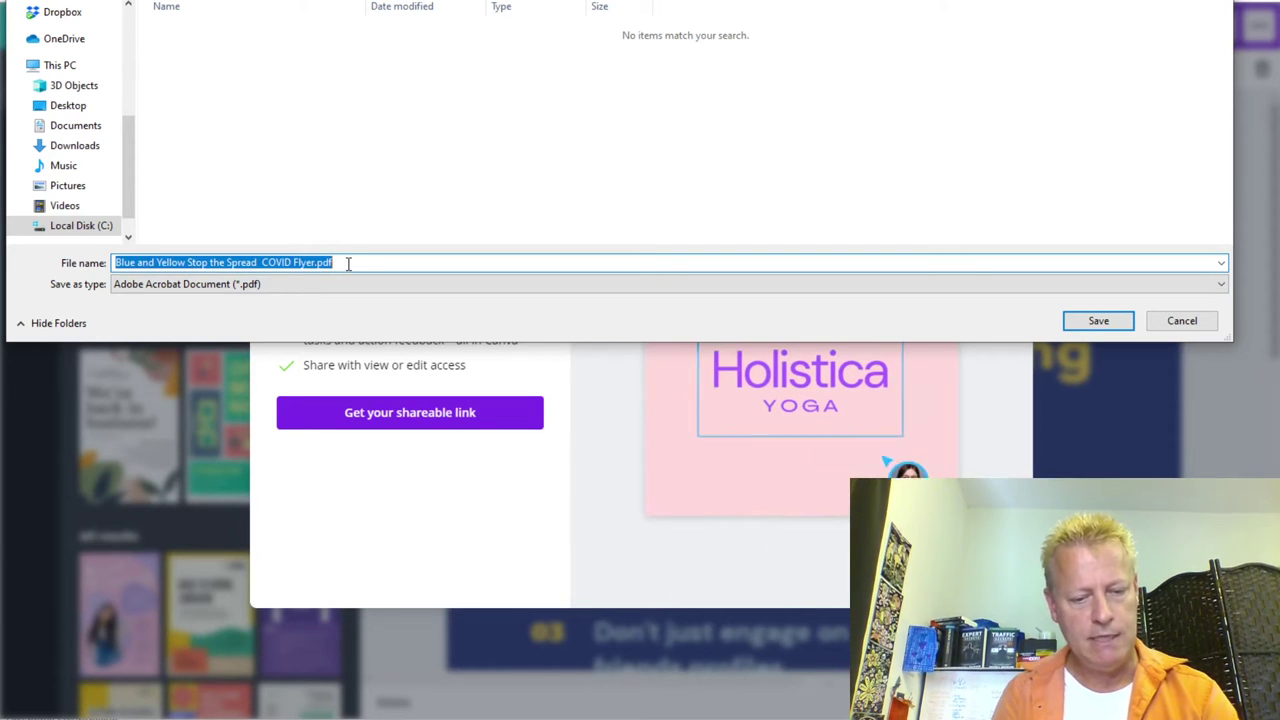
type("Fes")
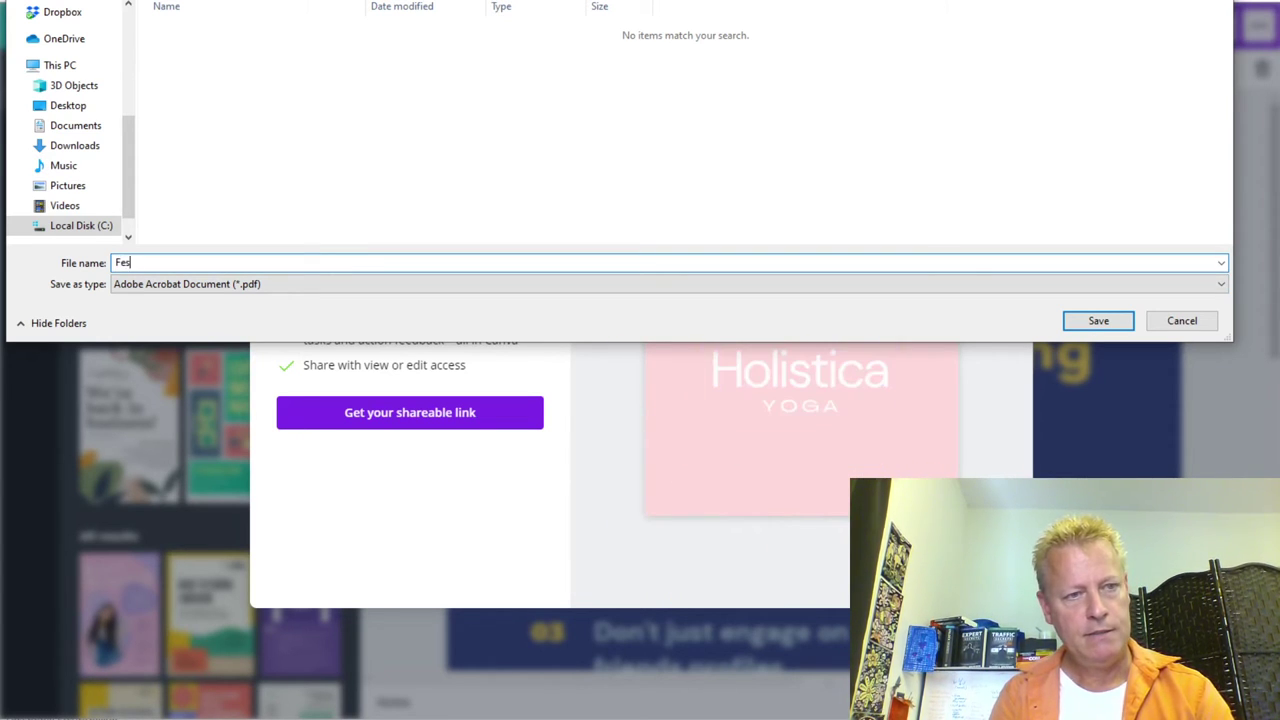
type("s-ov")
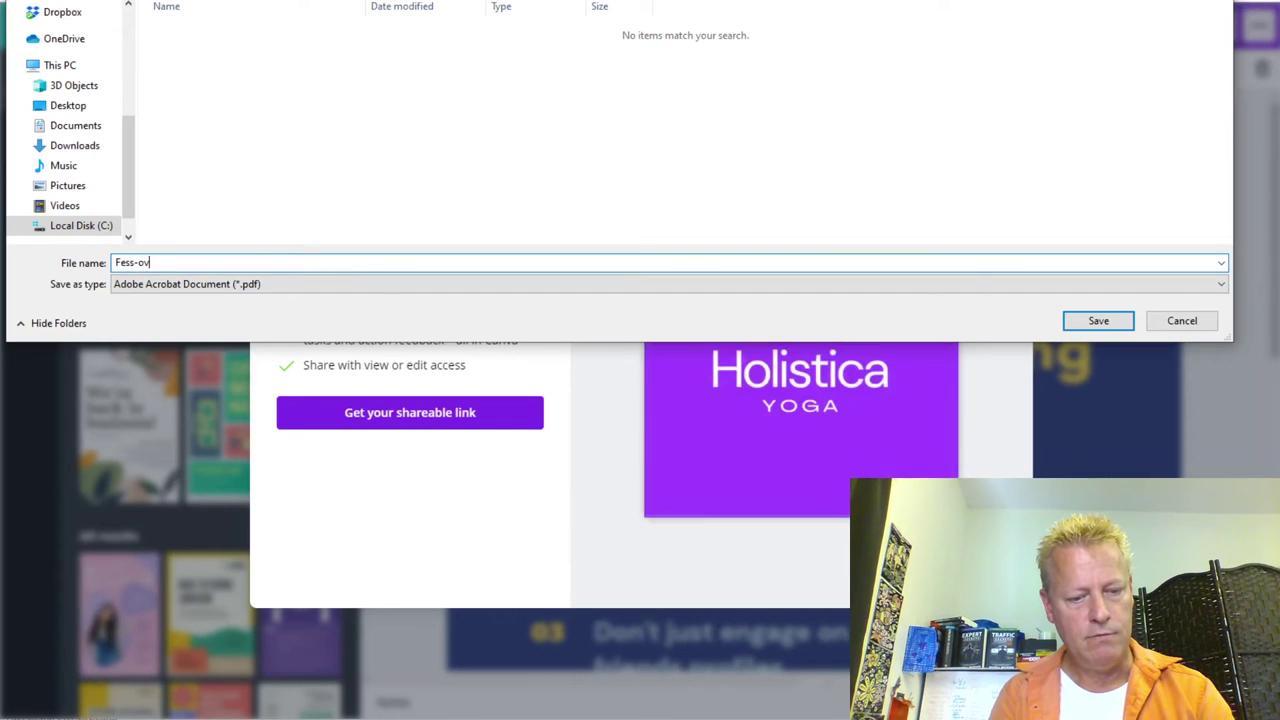
type("erview")
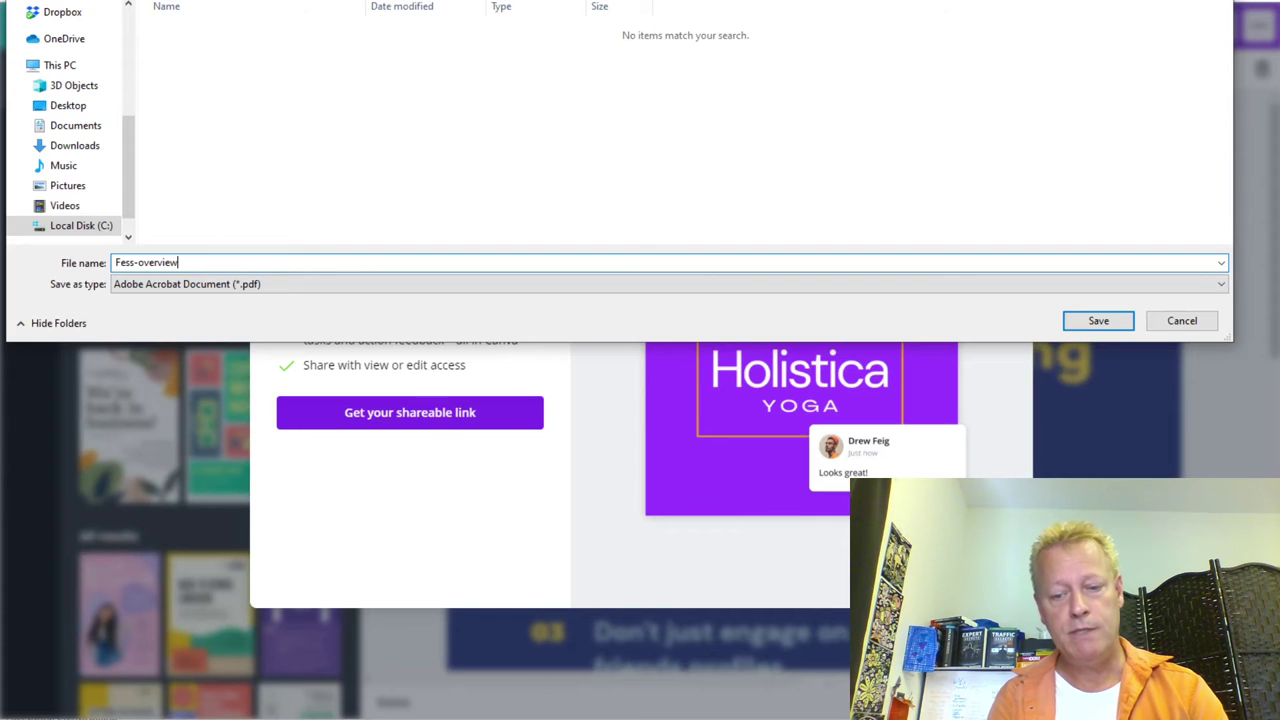
type("-v1")
key("Return")
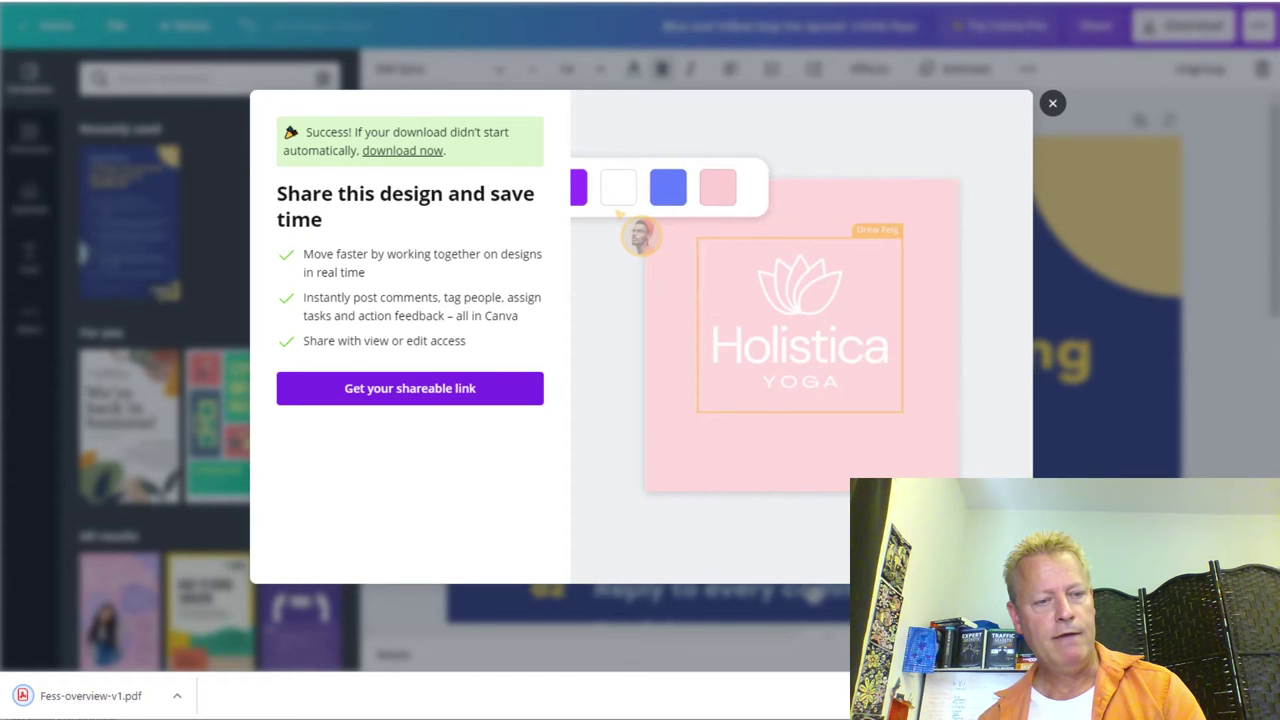
Step: Check Fess-overview-v1.pdf in File Explorer, then return to Canva
key("alt+Tab")
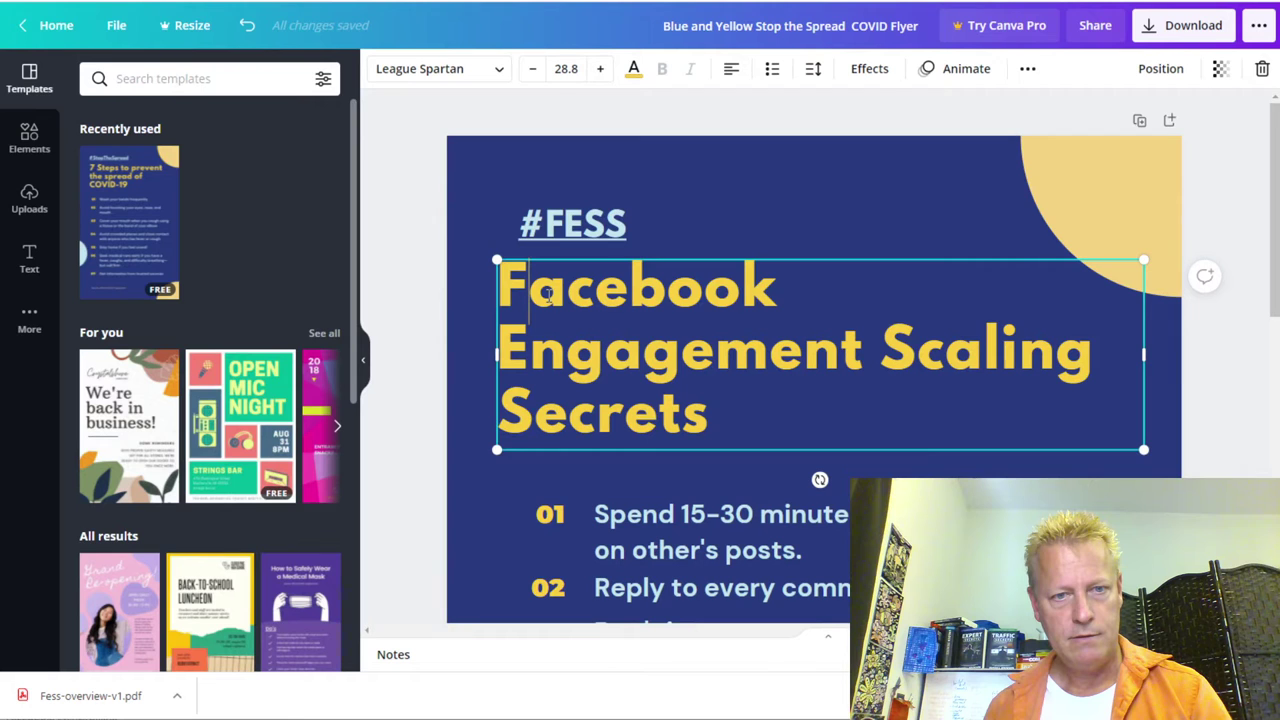
Step: Prefix the title with 'Top 10' so it reads Top 10 Facebook Engagement Scaling Secrets
type("Top 10")
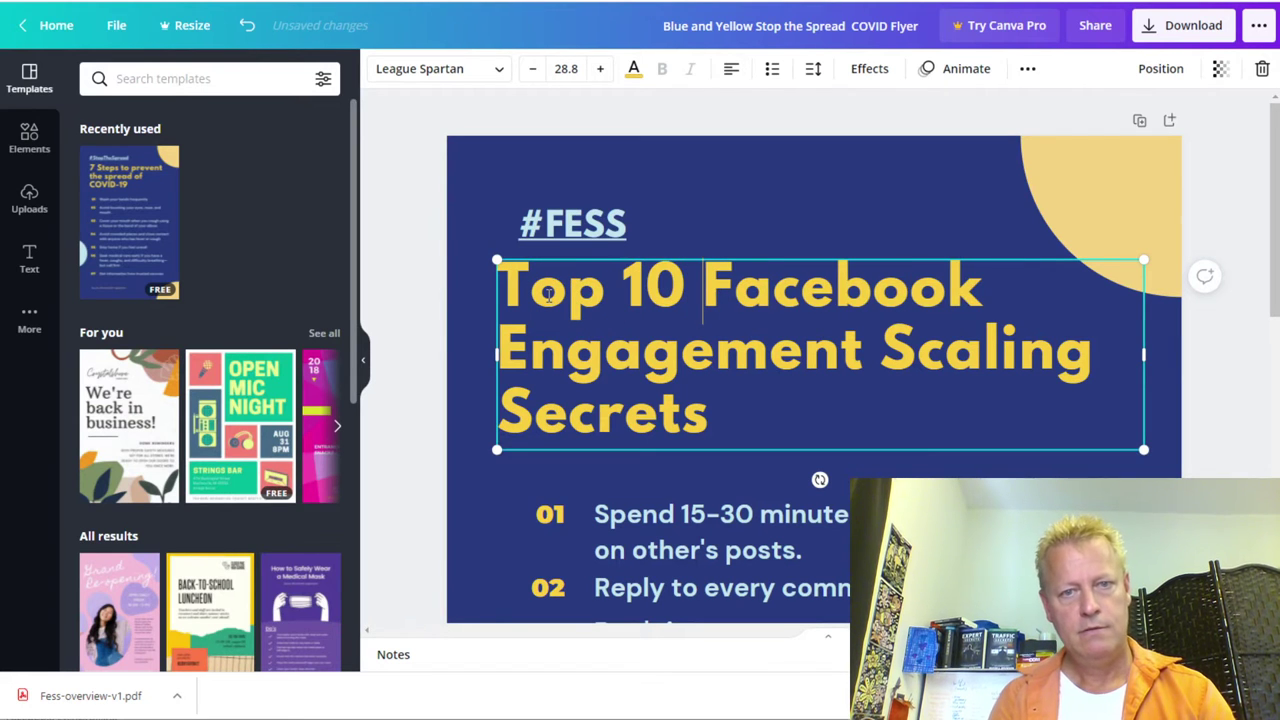
left_click(487, 515)
scroll(647, 570, "down", 3)
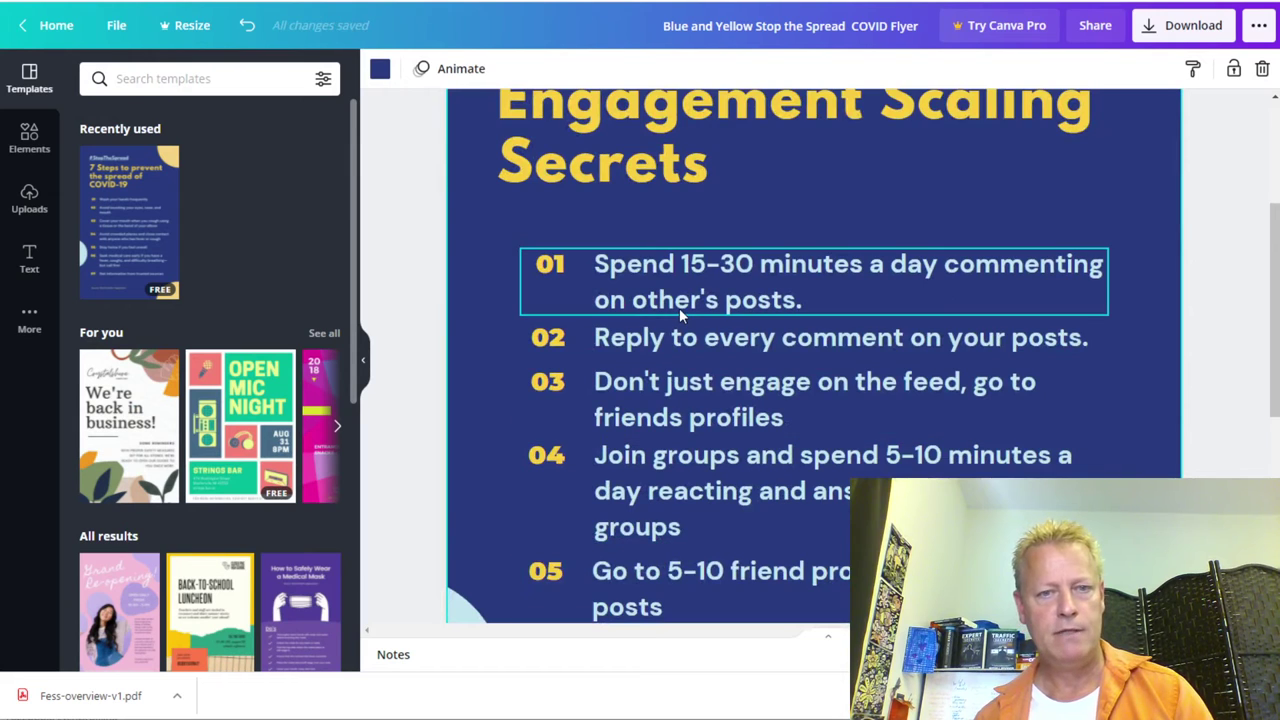
Step: Move tips 01 through 09 up so the rows sit closer together
left_click_drag(679, 308, 679, 258)
left_click(693, 348)
left_click_drag(693, 348, 694, 298)
left_click(703, 393)
left_click_drag(703, 393, 703, 341)
left_click_drag(703, 446, 700, 395)
left_click_drag(668, 561, 669, 512)
scroll(669, 512, "down", 5)
left_click_drag(682, 244, 675, 197)
left_click_drag(690, 317, 685, 271)
left_click_drag(710, 401, 697, 343)
left_click_drag(697, 428, 703, 354)
Step: Duplicate the tip 08 row, place the copy below tip 09, and renumber it 10
left_click(704, 340)
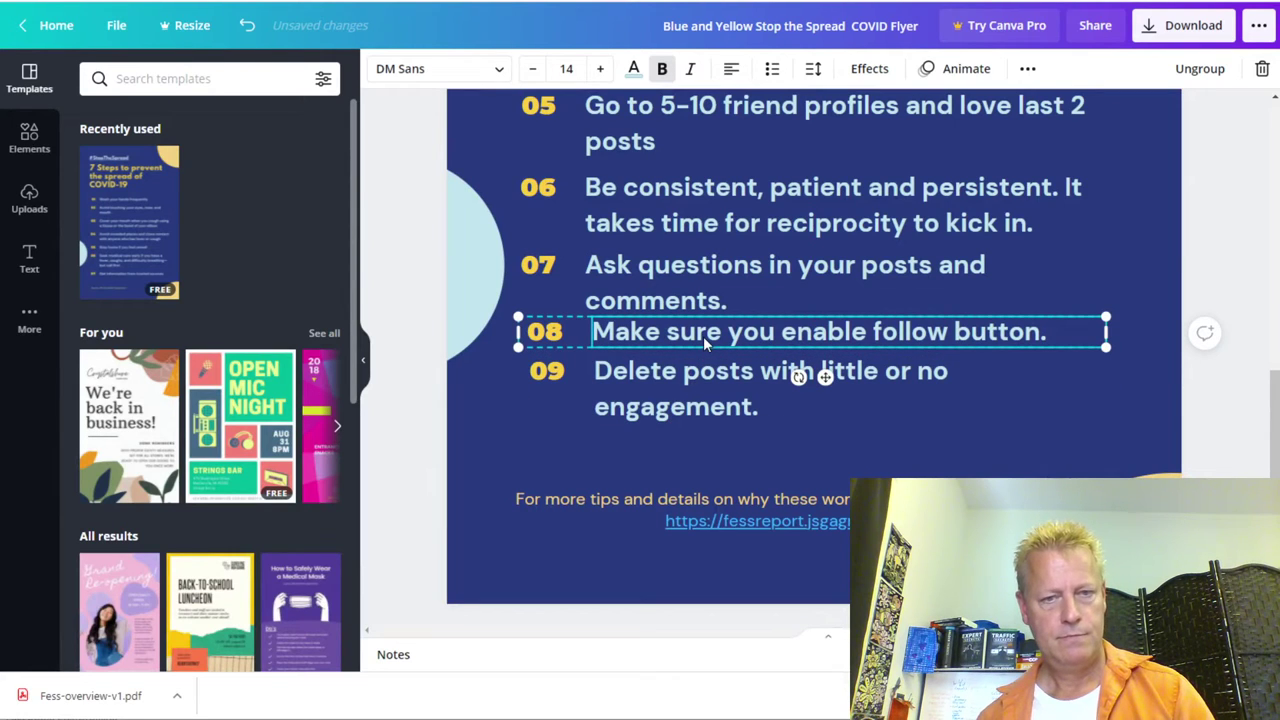
left_click(639, 451)
left_click(620, 342)
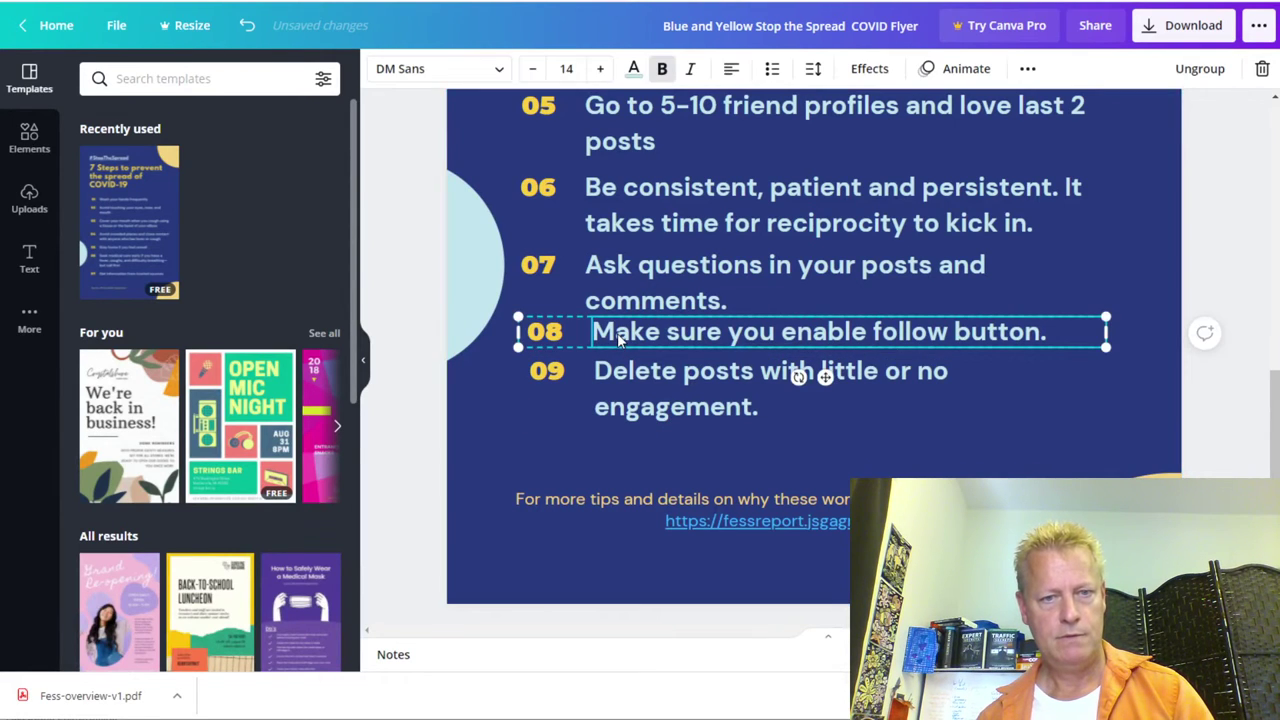
left_click(604, 461)
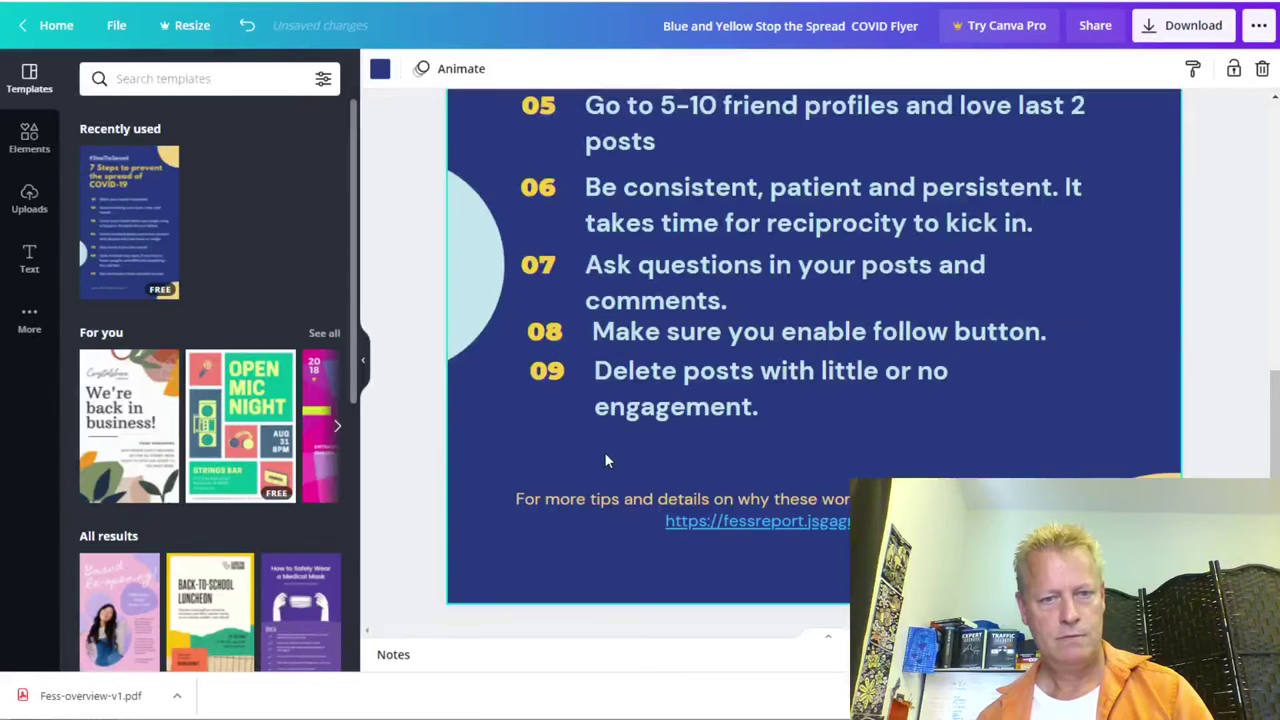
key("ctrl+v")
left_click_drag(665, 368, 632, 445)
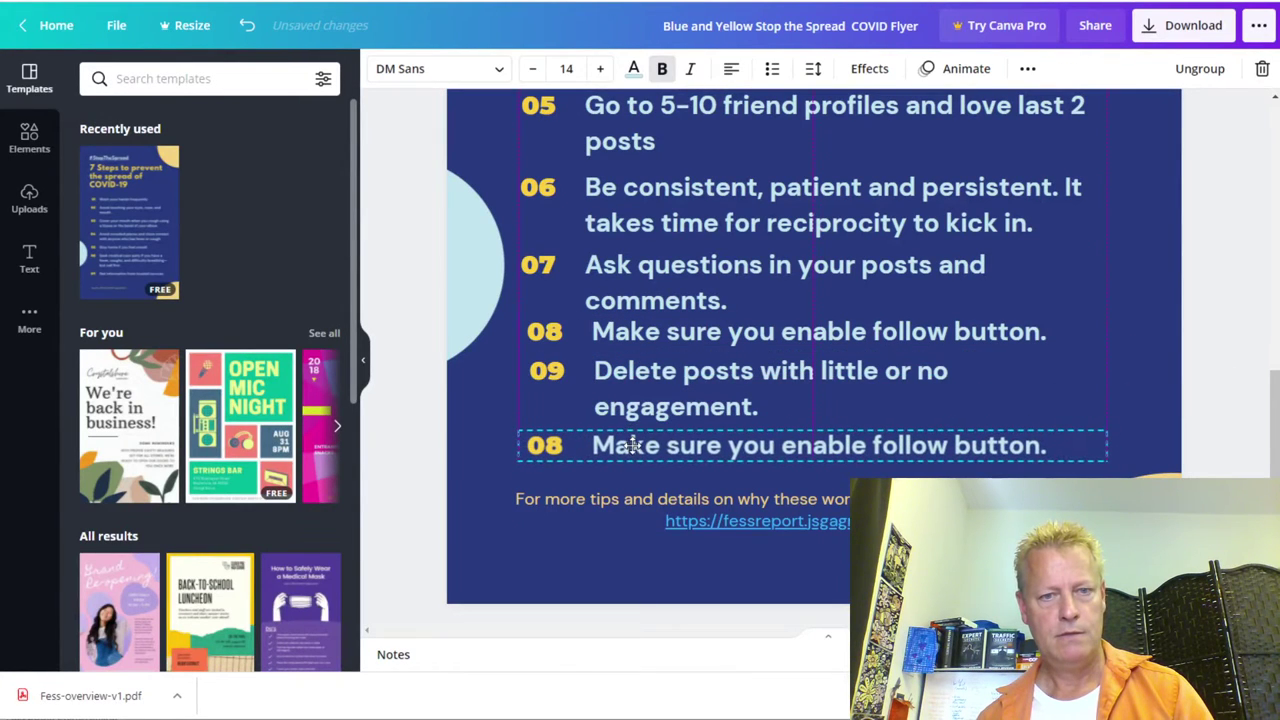
left_click(544, 445)
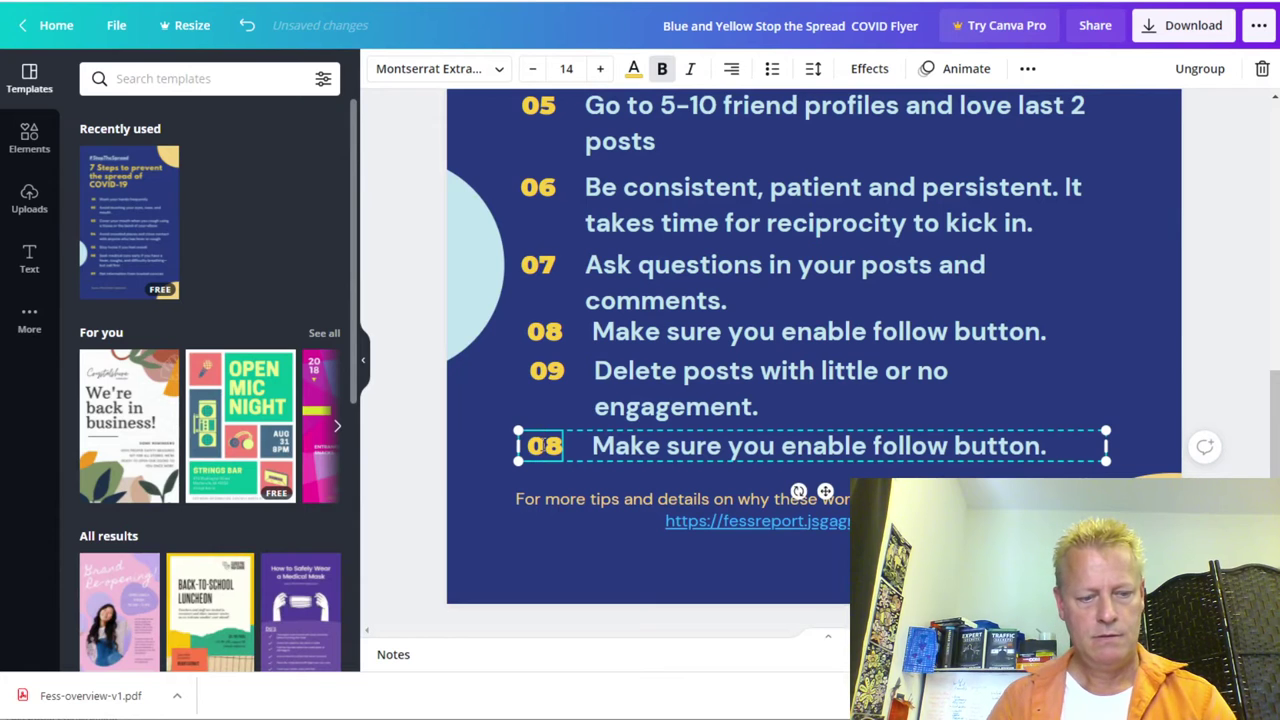
double_click(544, 445)
type("10")
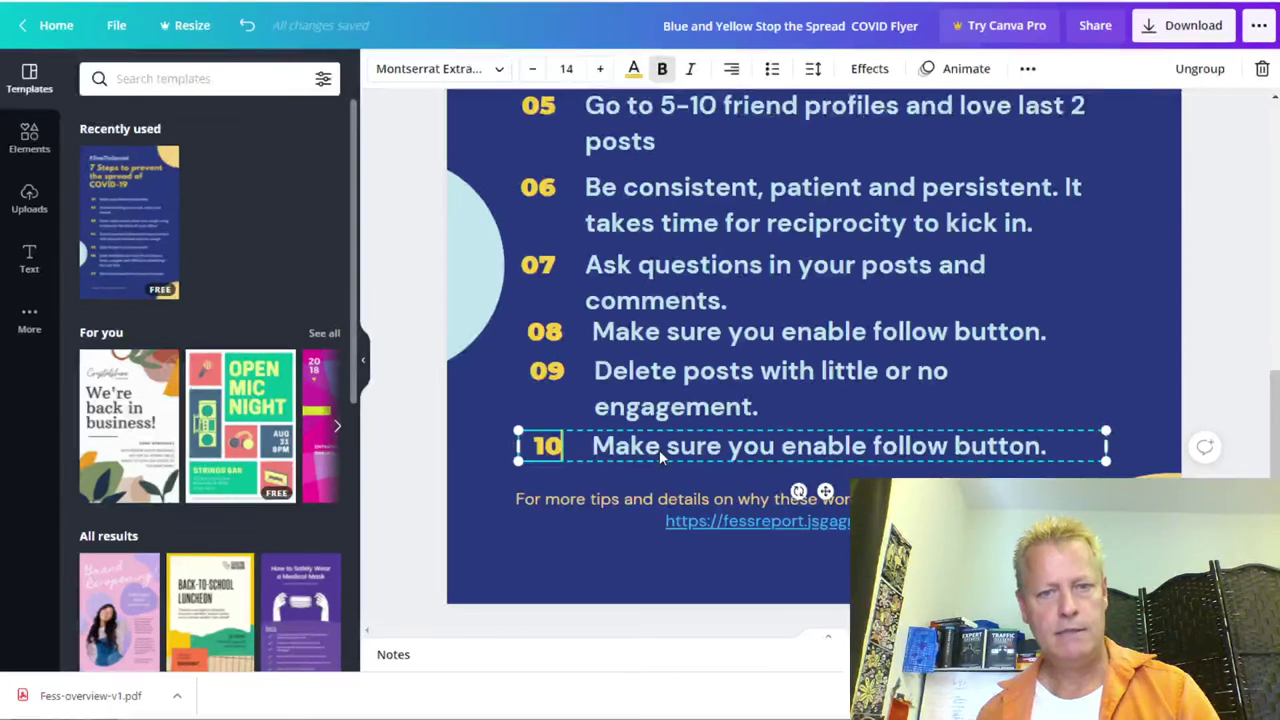
left_click(659, 450)
Step: Replace tip 10's text with 'Send PM to 5 people a day', copied from the Facebook post
key("ctrl+Tab")
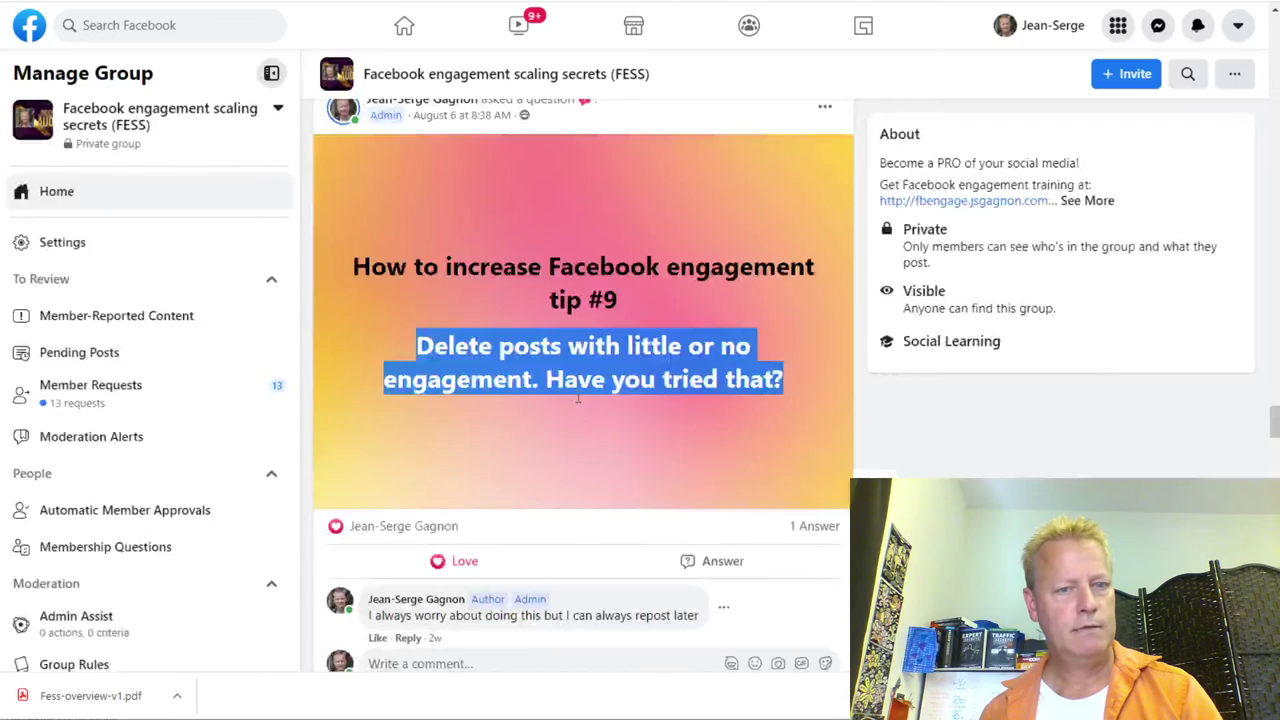
scroll(600, 383, "down", 5)
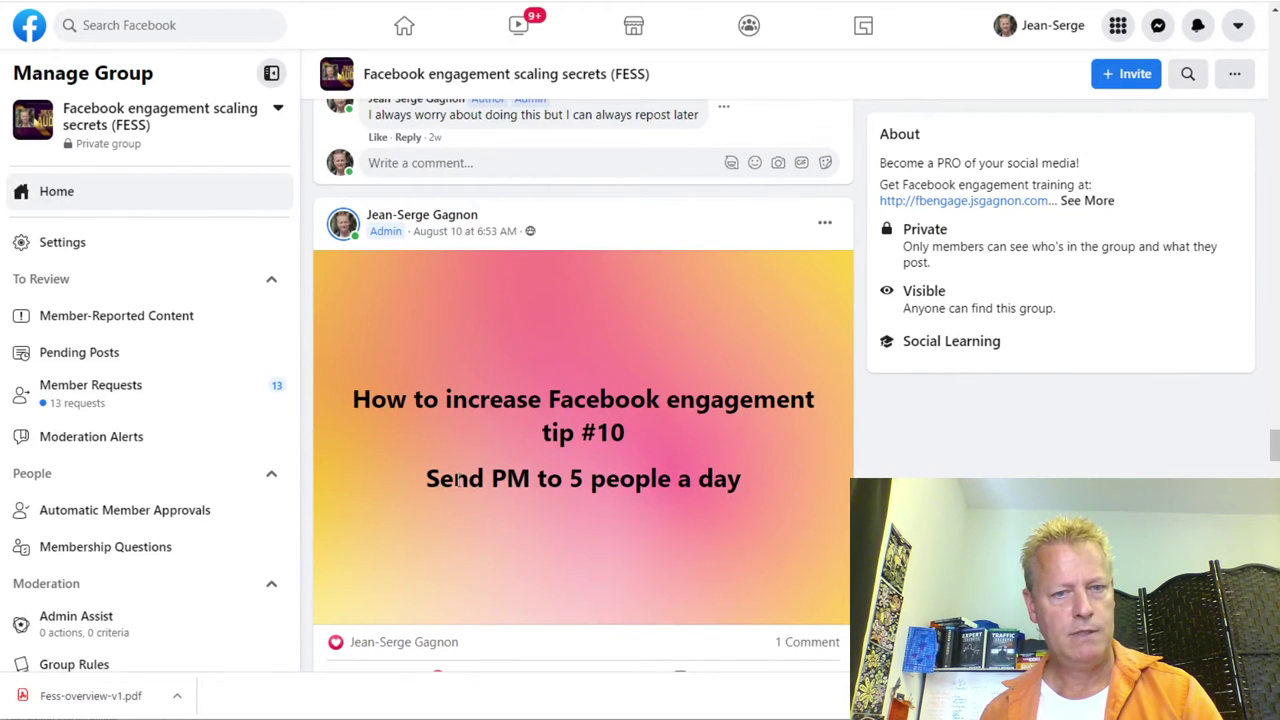
left_click_drag(428, 480, 742, 488)
key("ctrl+c")
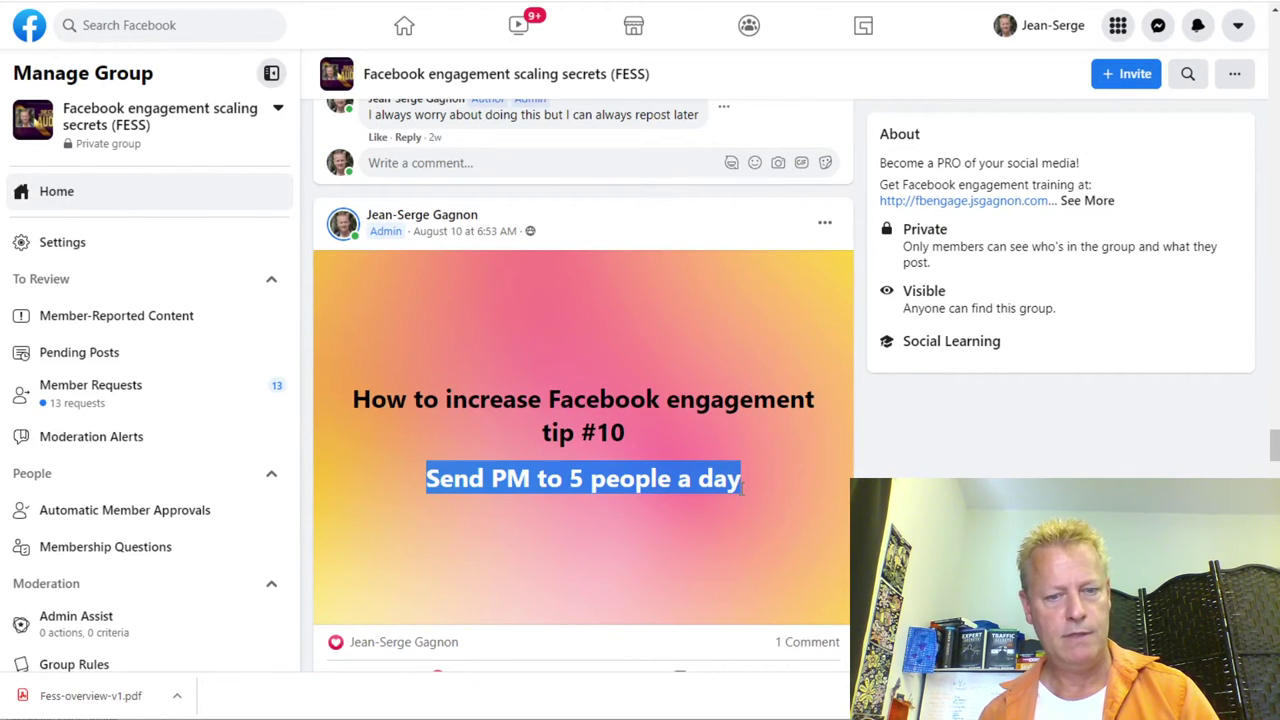
key("ctrl+Tab")
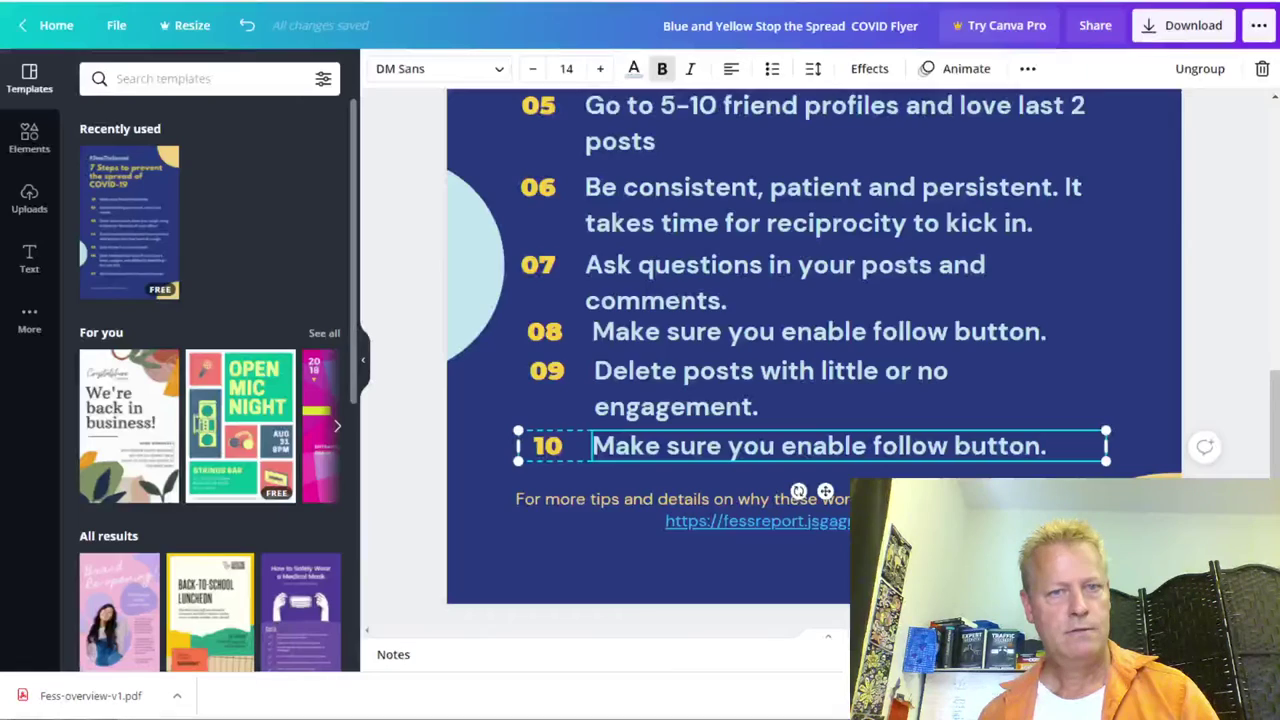
left_click(658, 450)
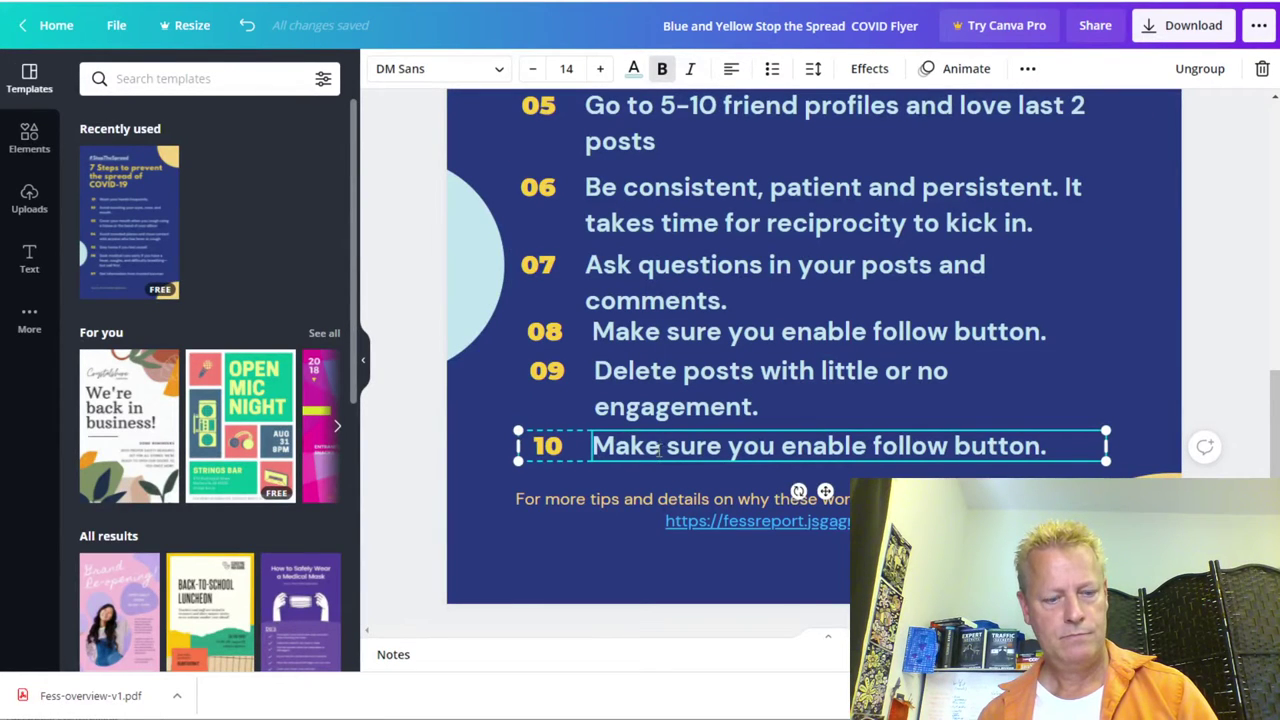
key("ctrl+a")
key("ctrl+v")
left_click(590, 550)
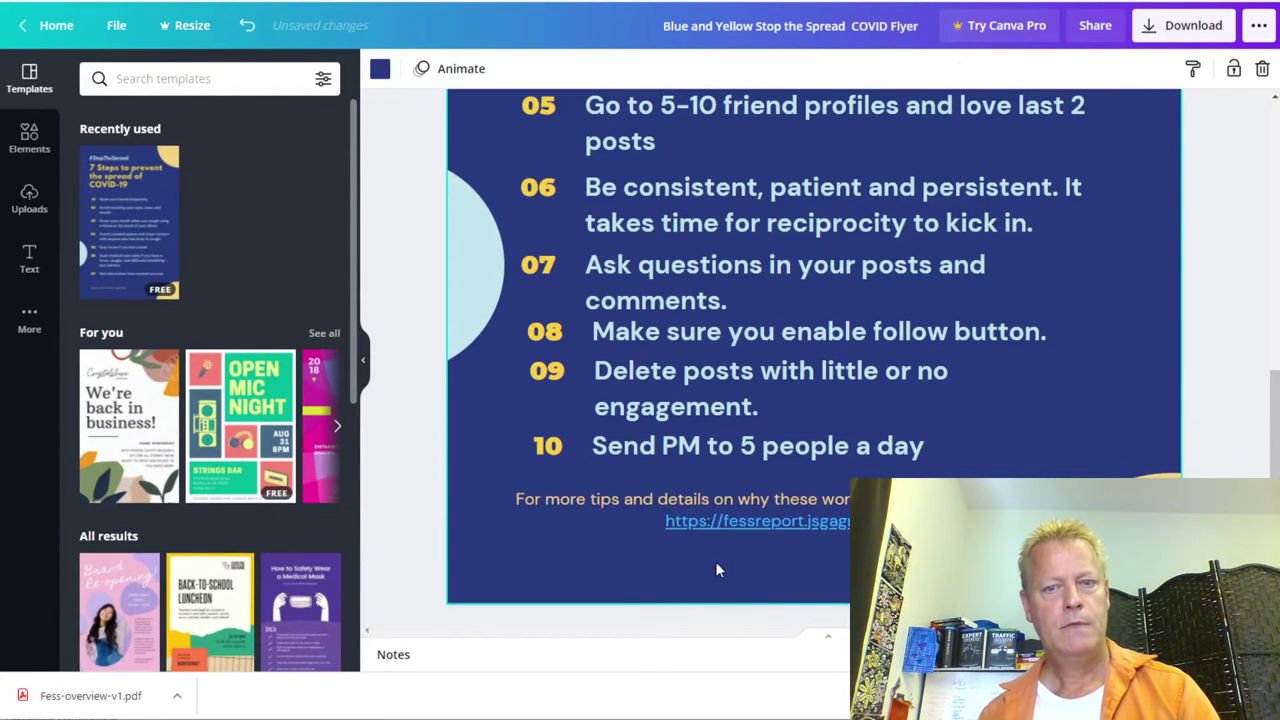
Step: Scroll the Facebook post down to tip #11, then return to Canva
key("ctrl+Tab")
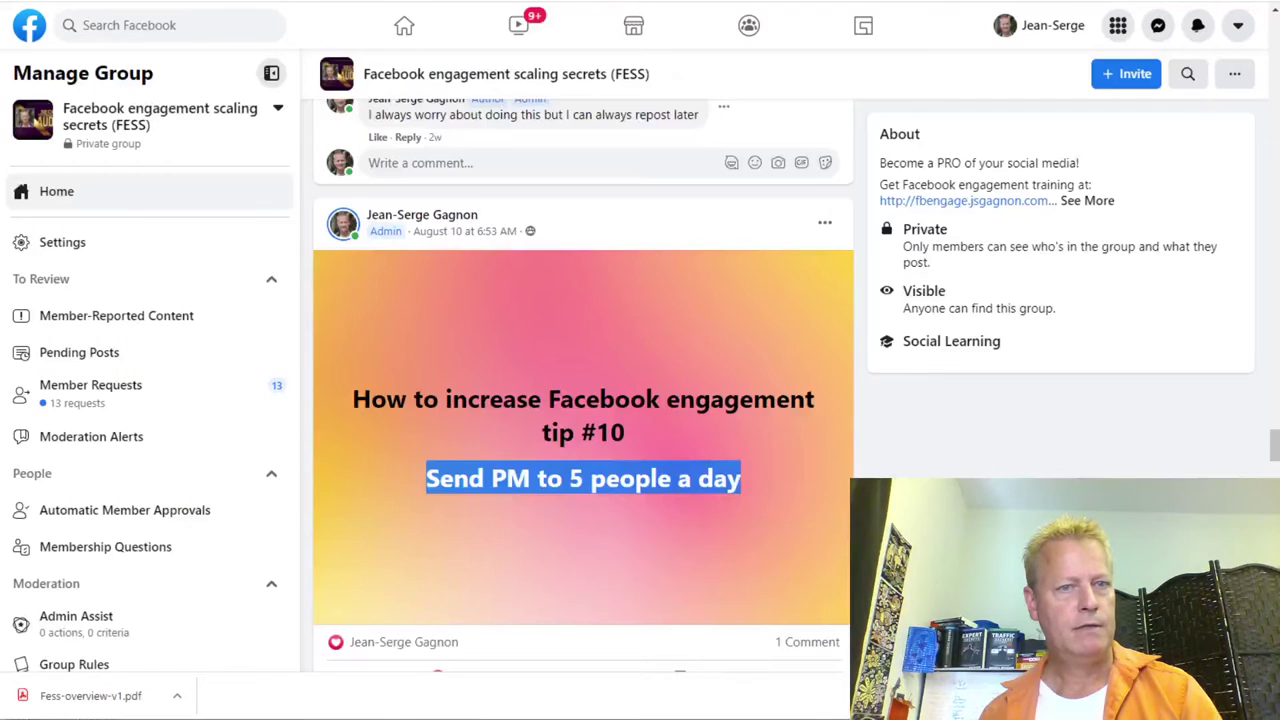
scroll(596, 424, "down", 5)
scroll(598, 425, "down", 2)
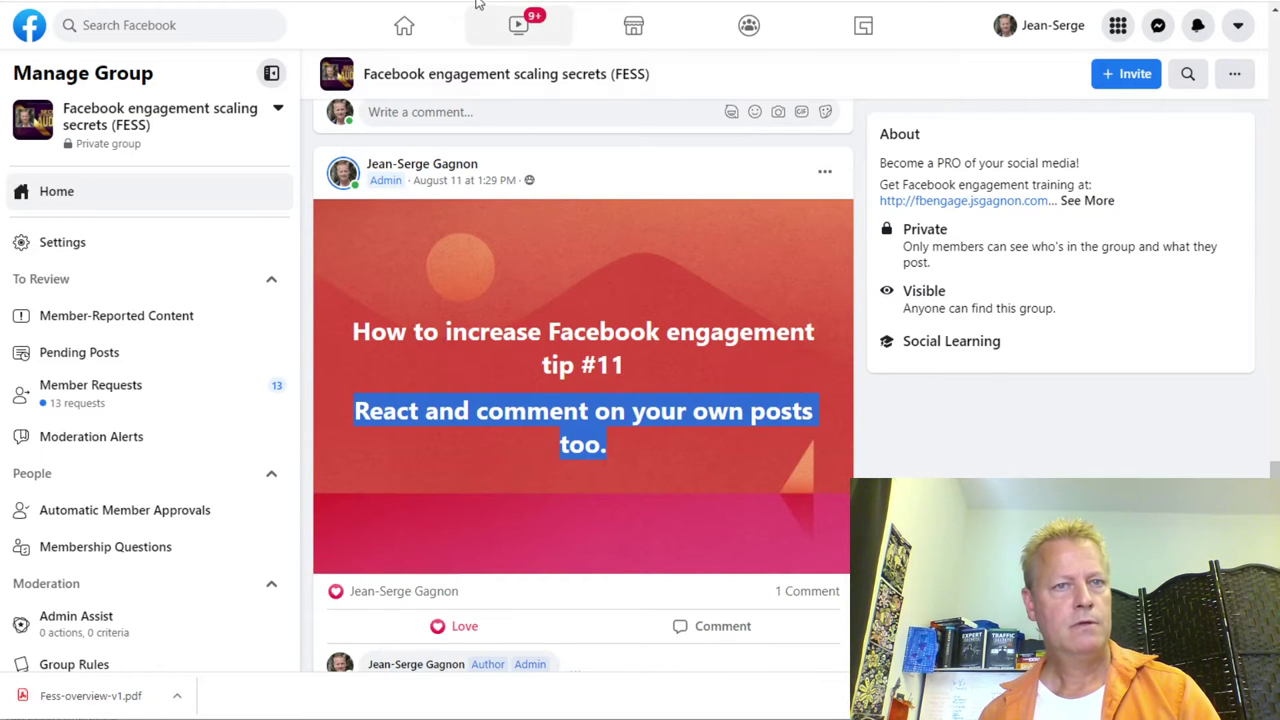
key("ctrl+Tab")
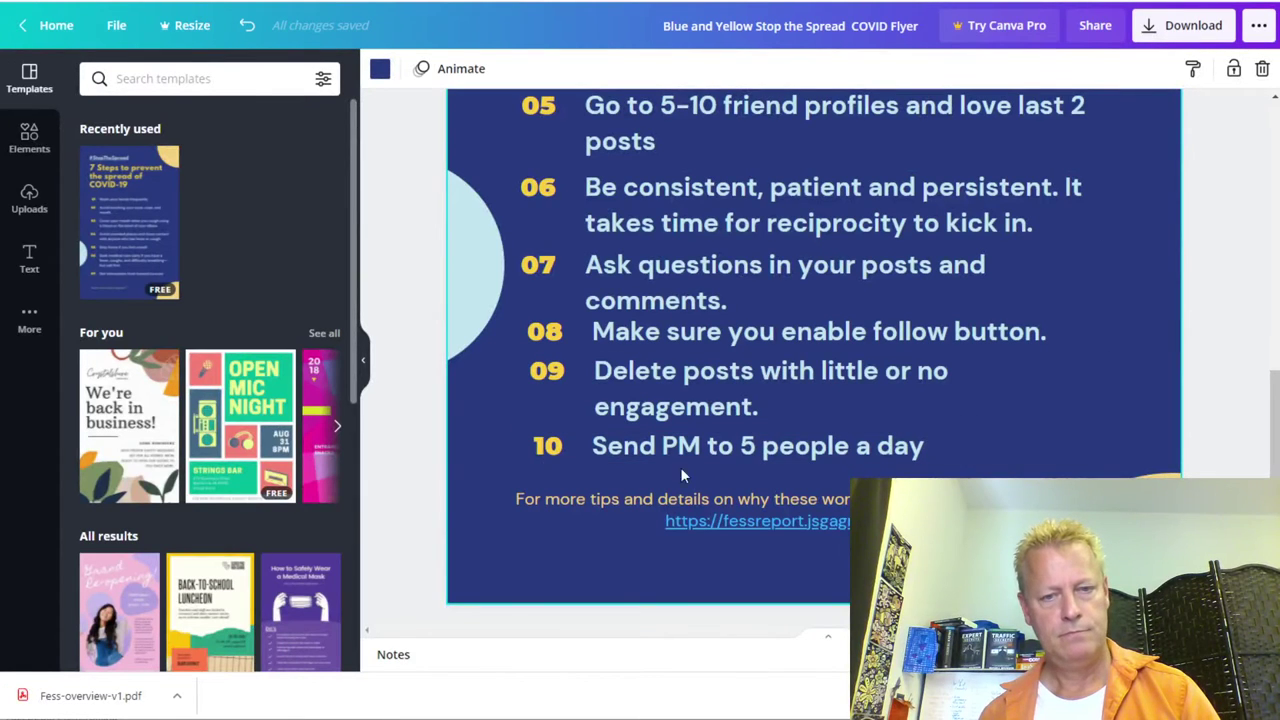
Step: Duplicate the tip 10 row just below itself and renumber the copy 11
left_click(638, 450)
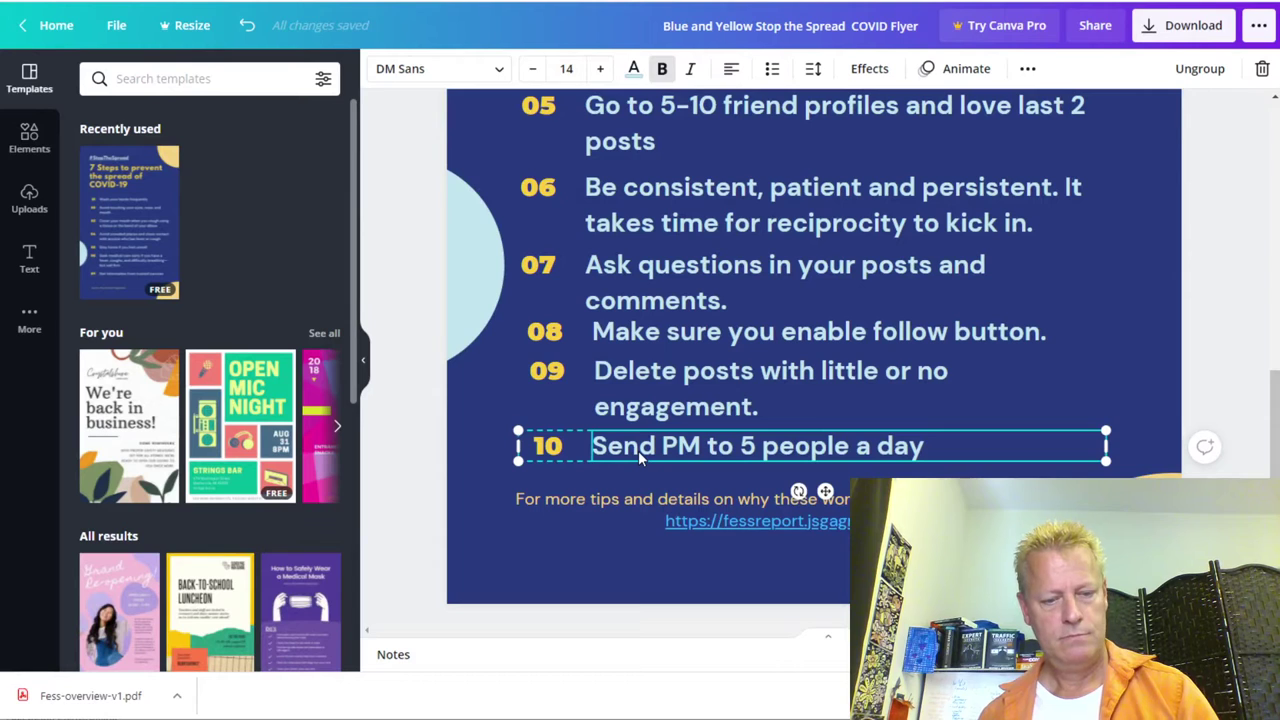
key("ctrl+d")
mouse_move(660, 476)
left_mouse_down()
mouse_move(634, 484)
mouse_move(645, 477)
left_mouse_up()
double_click(547, 474)
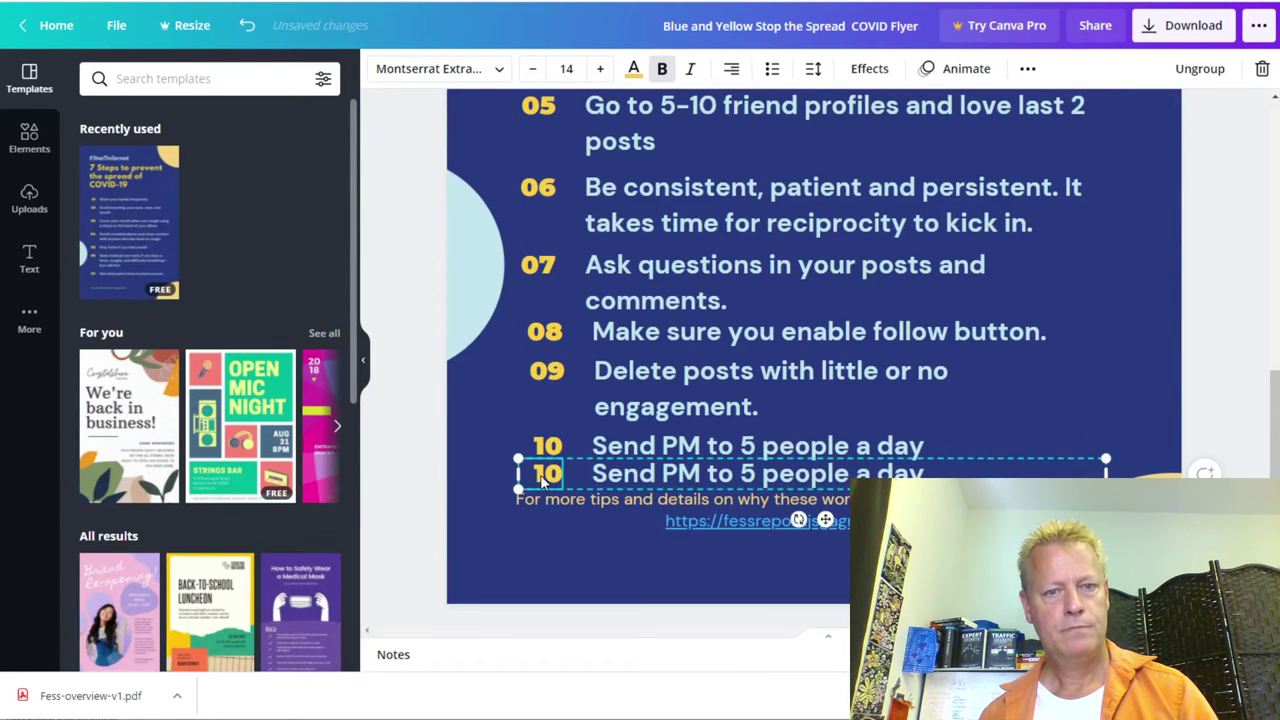
type("11")
Step: Replace row 11's text with 'React and comment on your own posts too.'
key("Right")
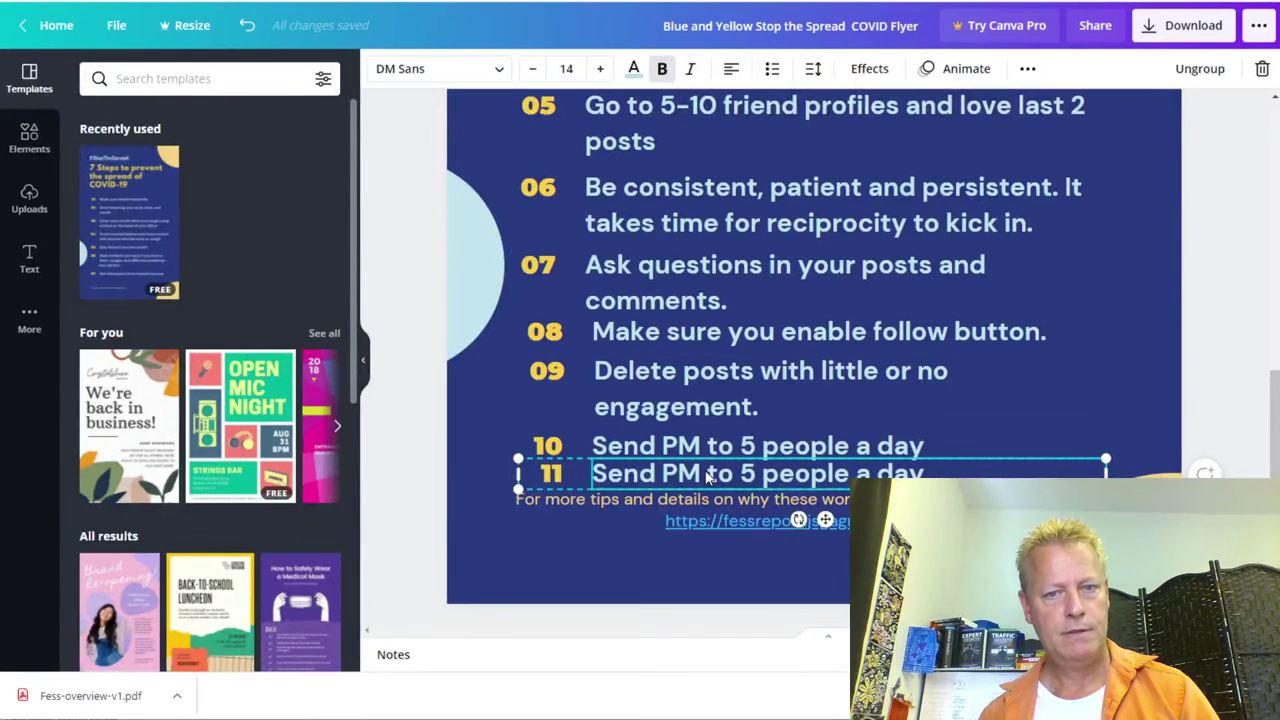
key("ctrl+shift+Right")
key("ctrl+shift+Right")
key("ctrl+shift+Right")
key("ctrl+shift+Right")
key("ctrl+shift+Right")
key("ctrl+shift+Right")
key("ctrl+shift+Right")
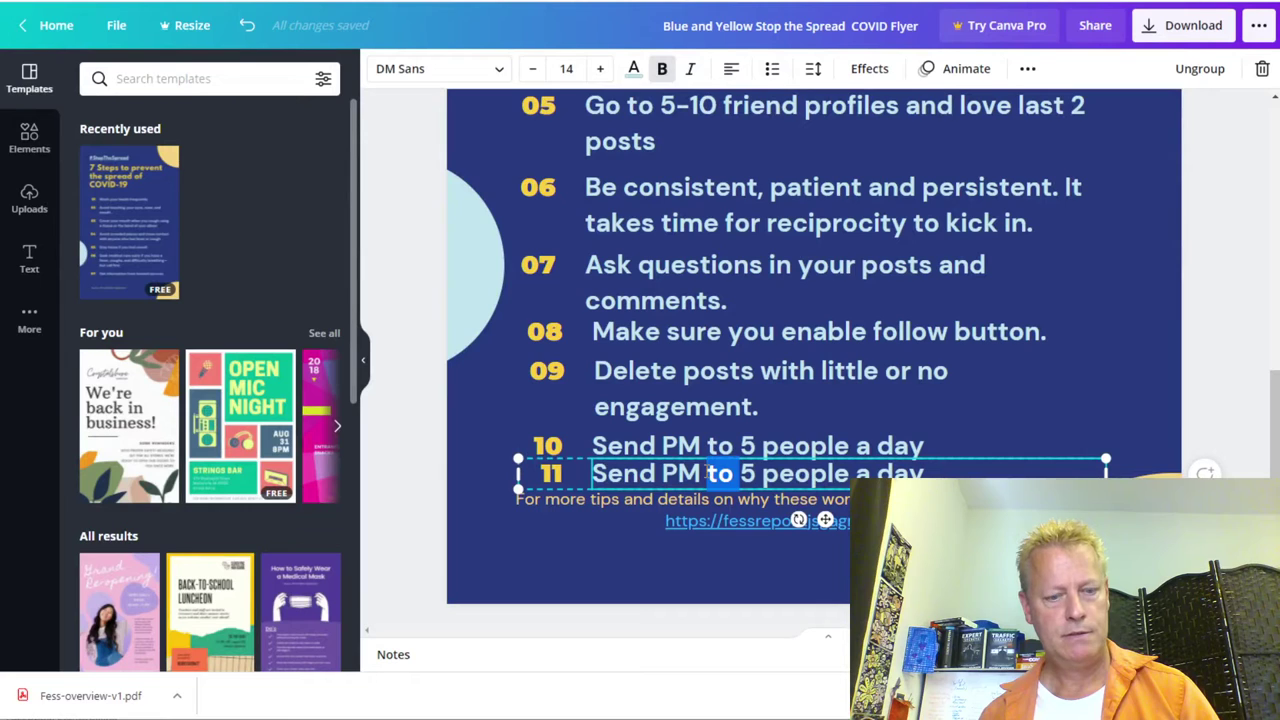
type("React and comment on your own posts too.")
left_click(680, 585)
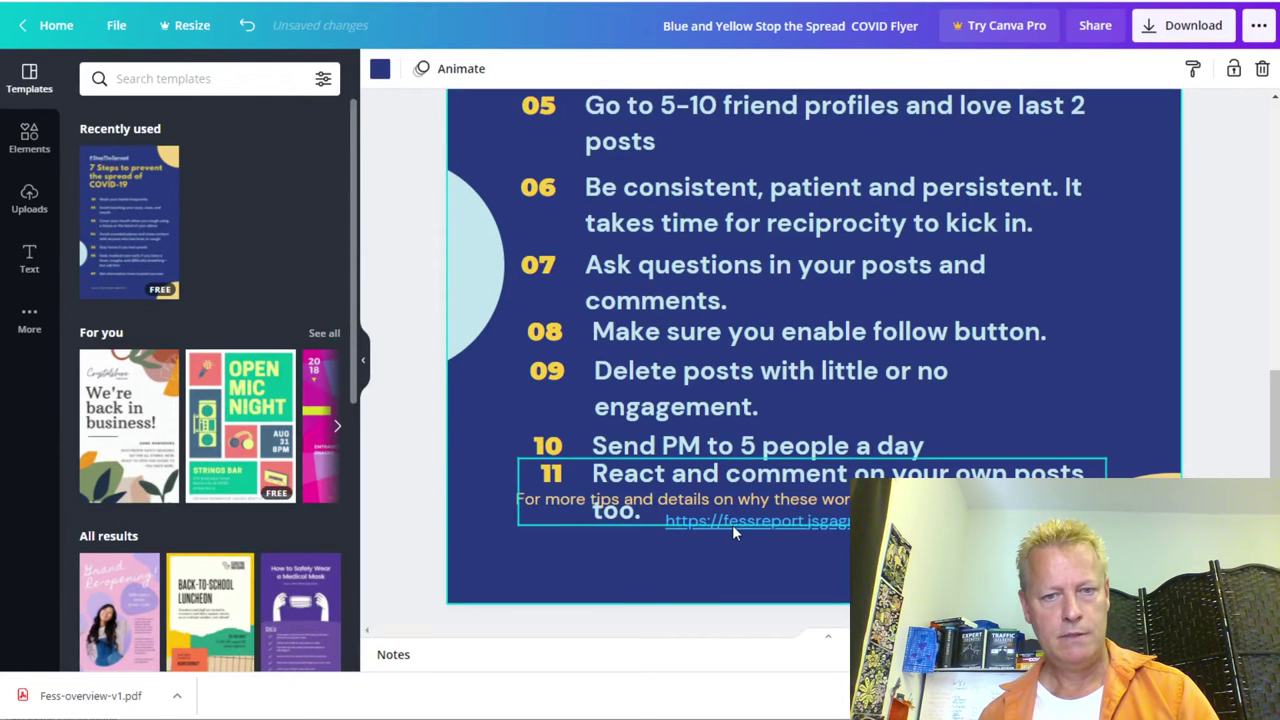
left_click(672, 529)
left_click(673, 533)
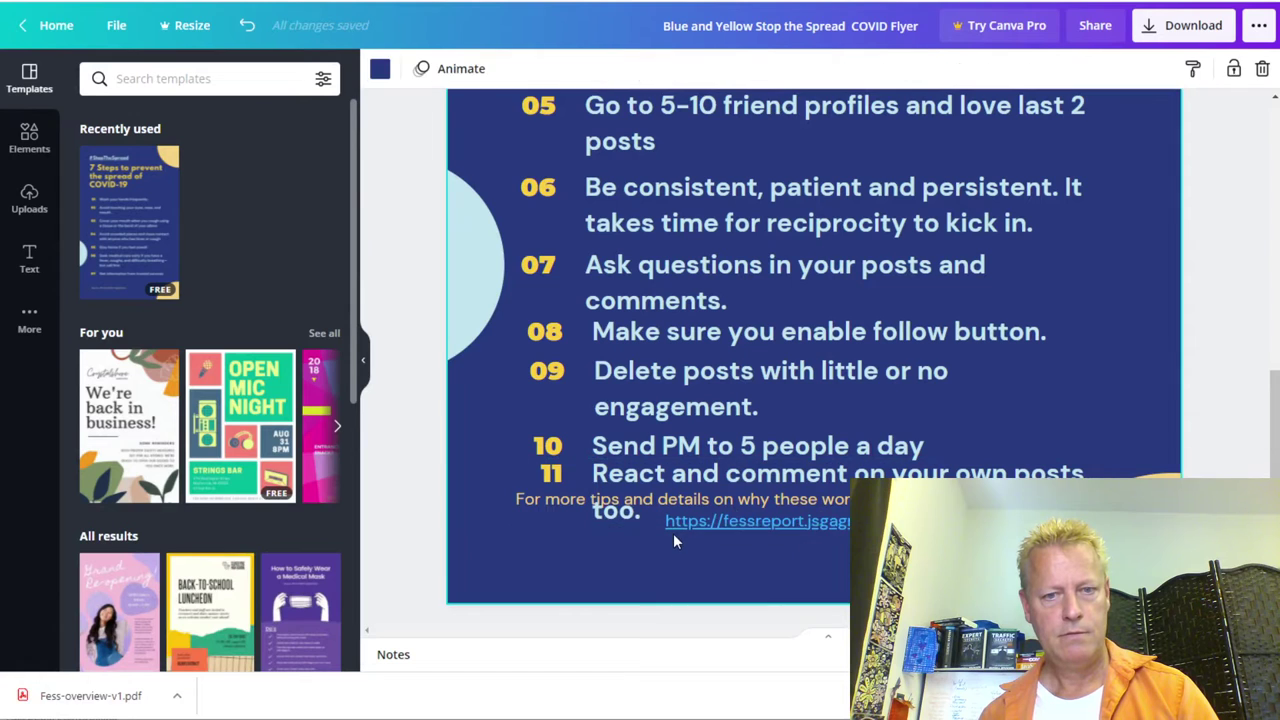
Step: Move the 'For more tips' line below tip 11, widen it, and nudge tip 11 down slightly
left_click(675, 530)
left_click_drag(496, 501, 469, 556)
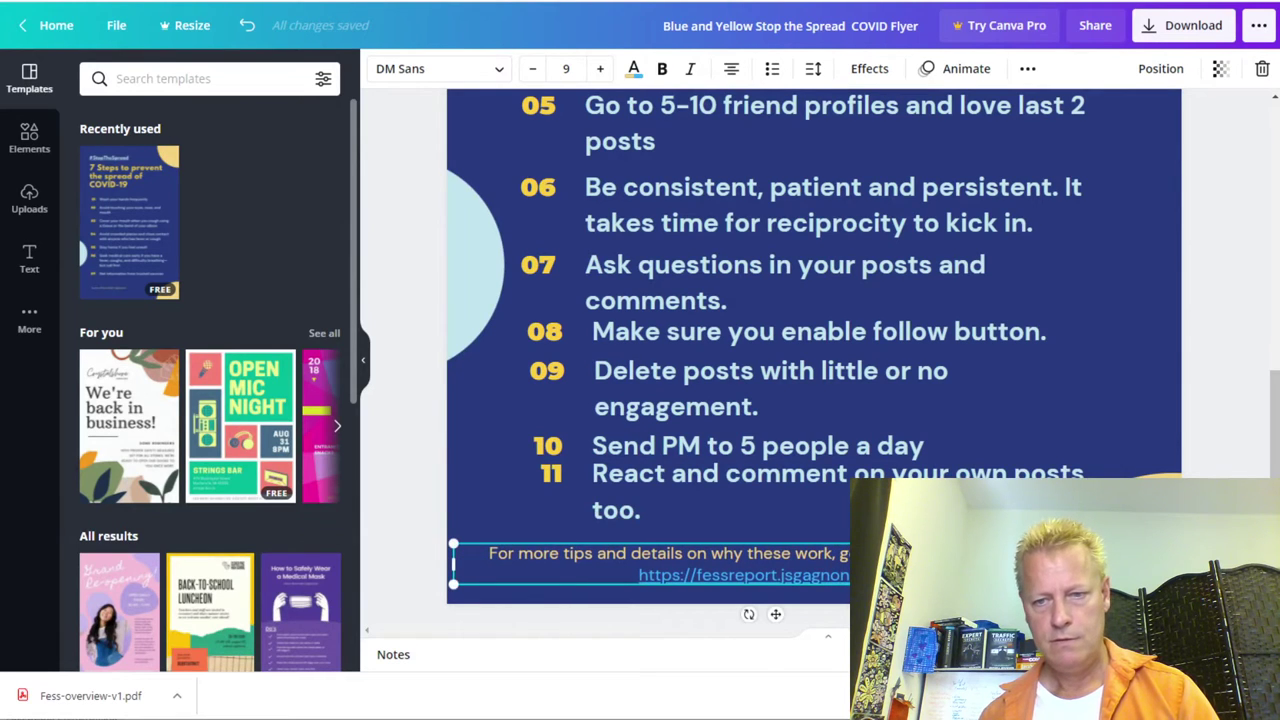
left_click_drag(1071, 566, 1125, 566)
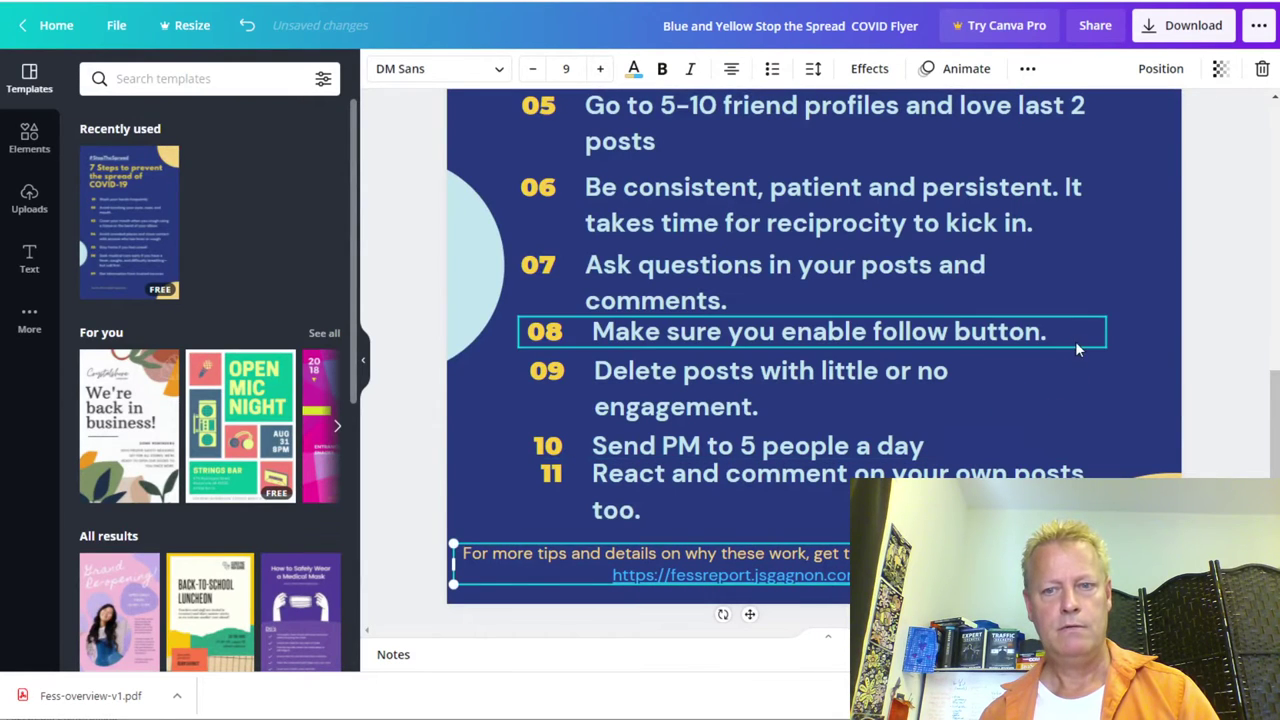
left_click(1134, 321)
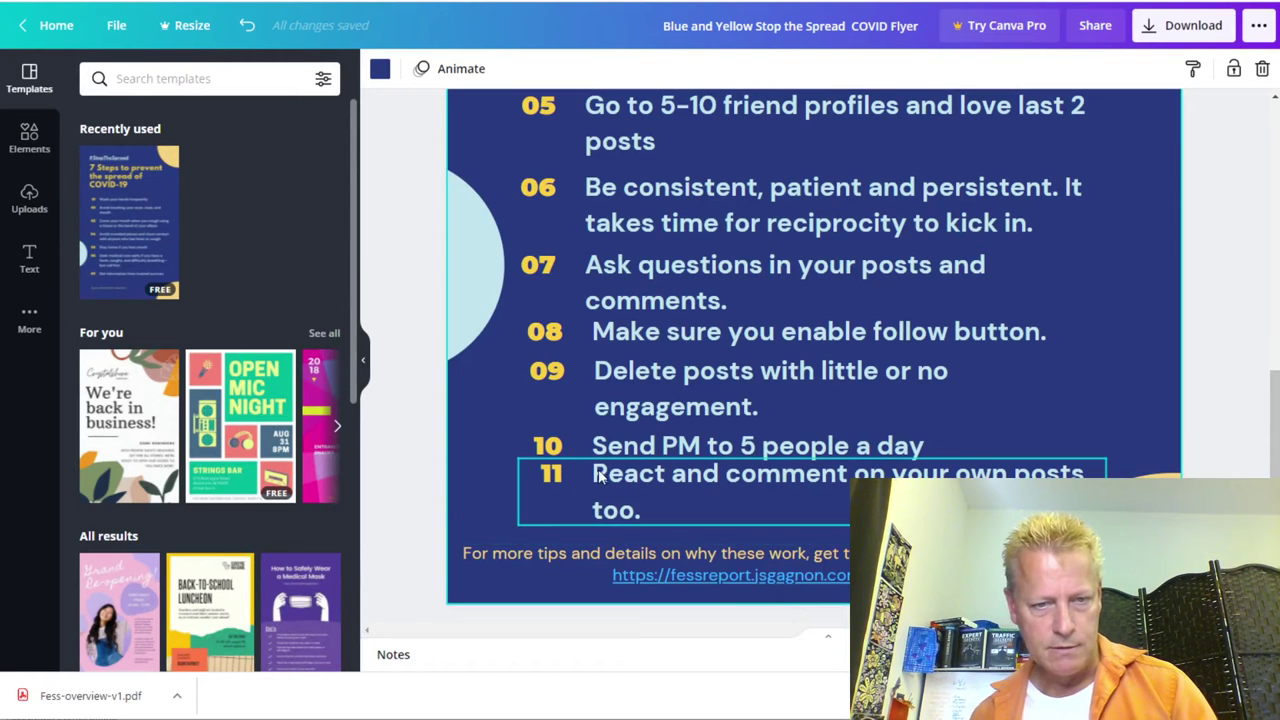
left_click(635, 479)
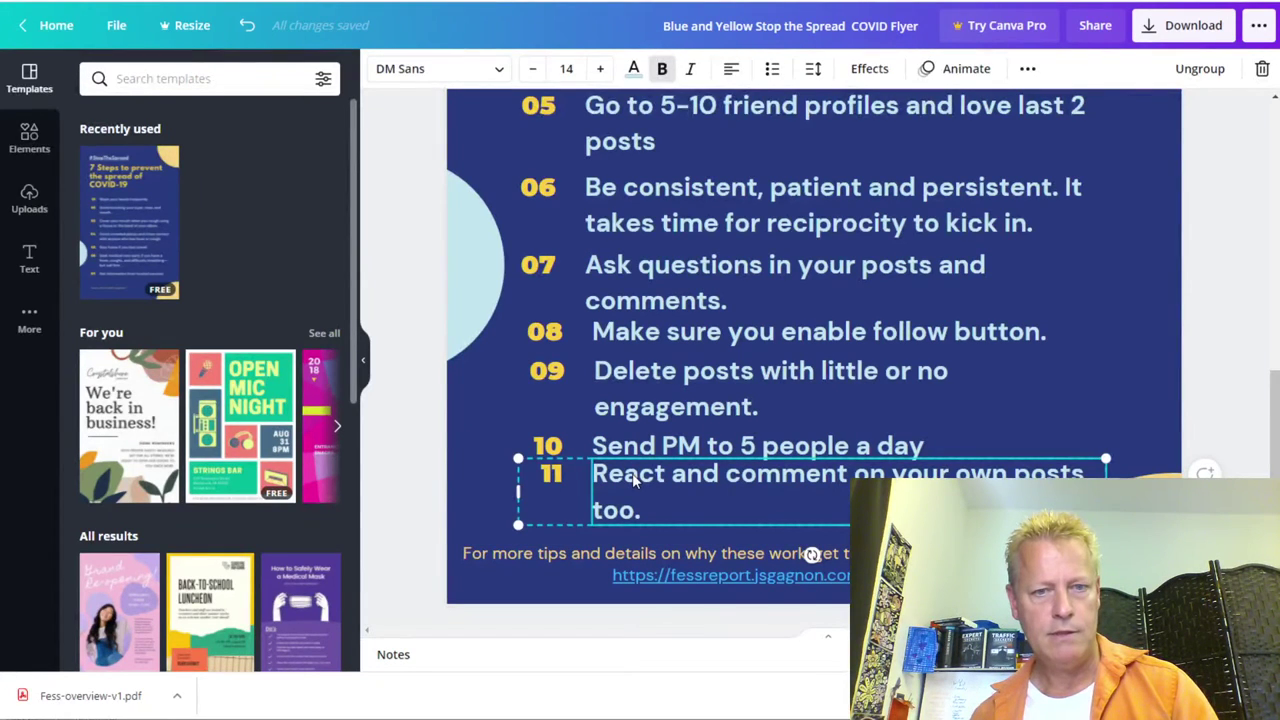
left_click_drag(632, 481, 632, 484)
left_click(688, 412)
Step: Download the updated flyer with PDF Print as the file type
scroll(977, 299, "up", 5)
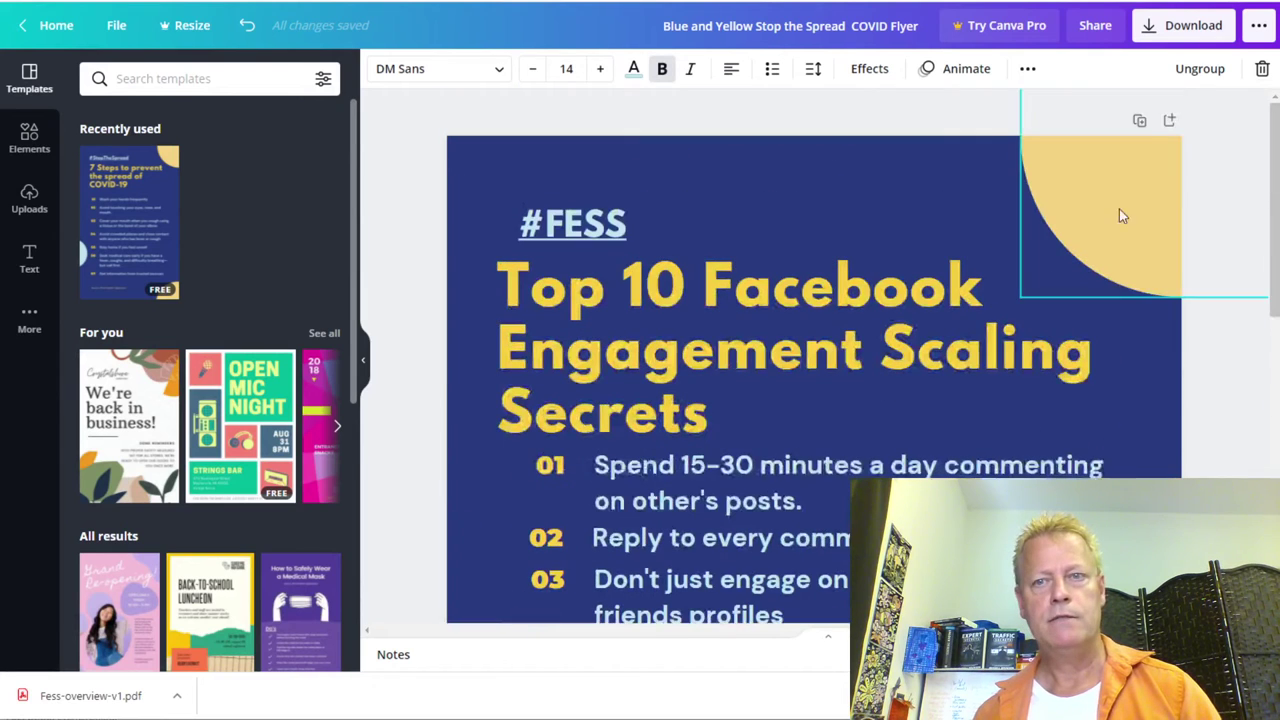
left_click(1200, 30)
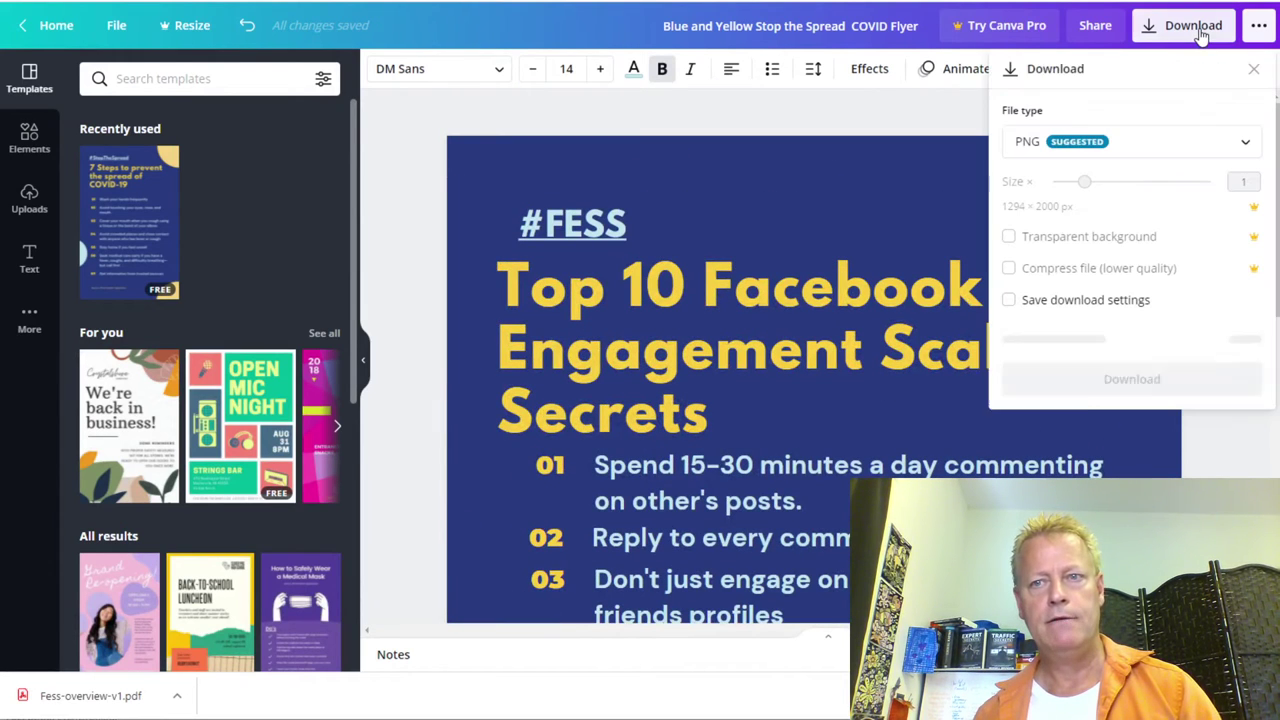
left_click(1101, 145)
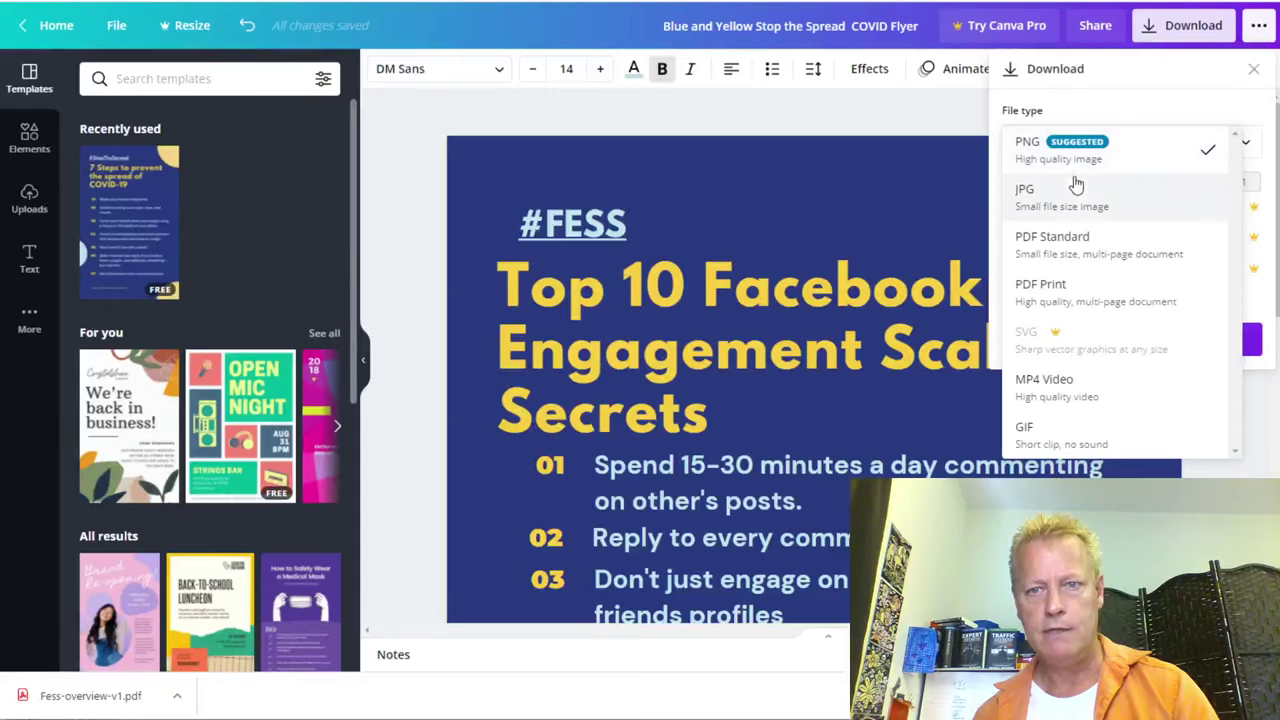
left_click(1066, 290)
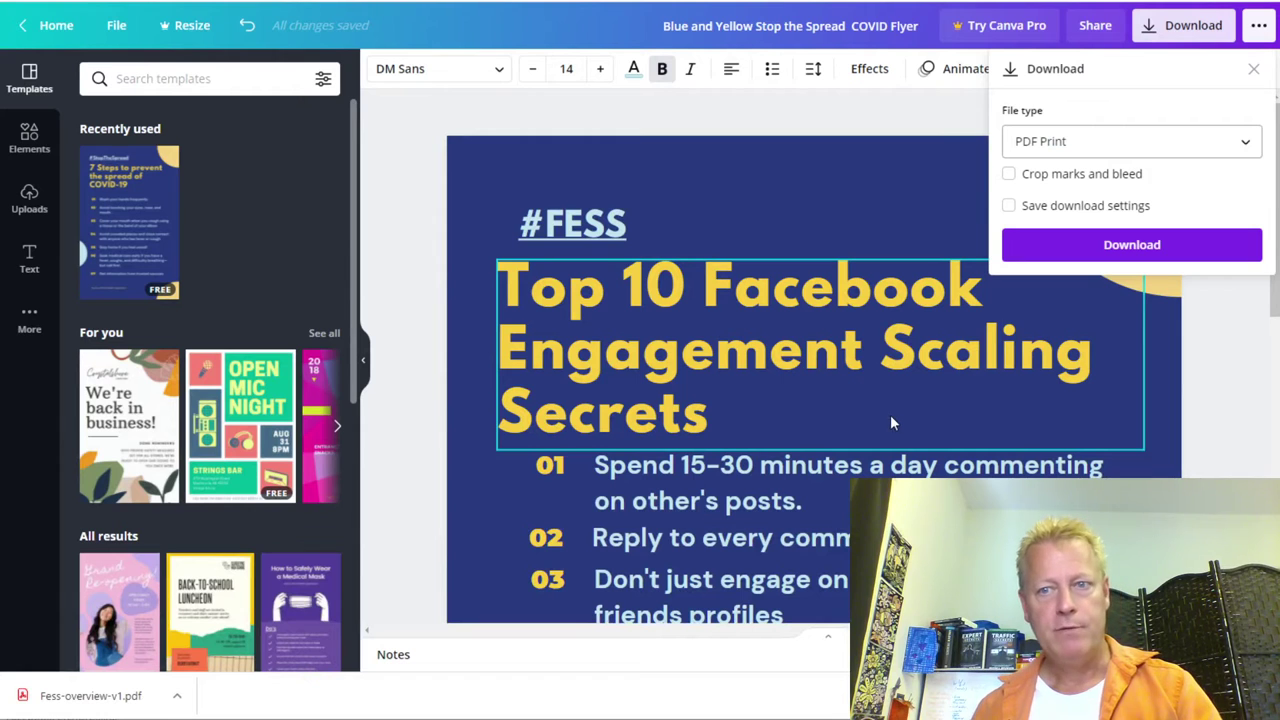
left_click(1132, 244)
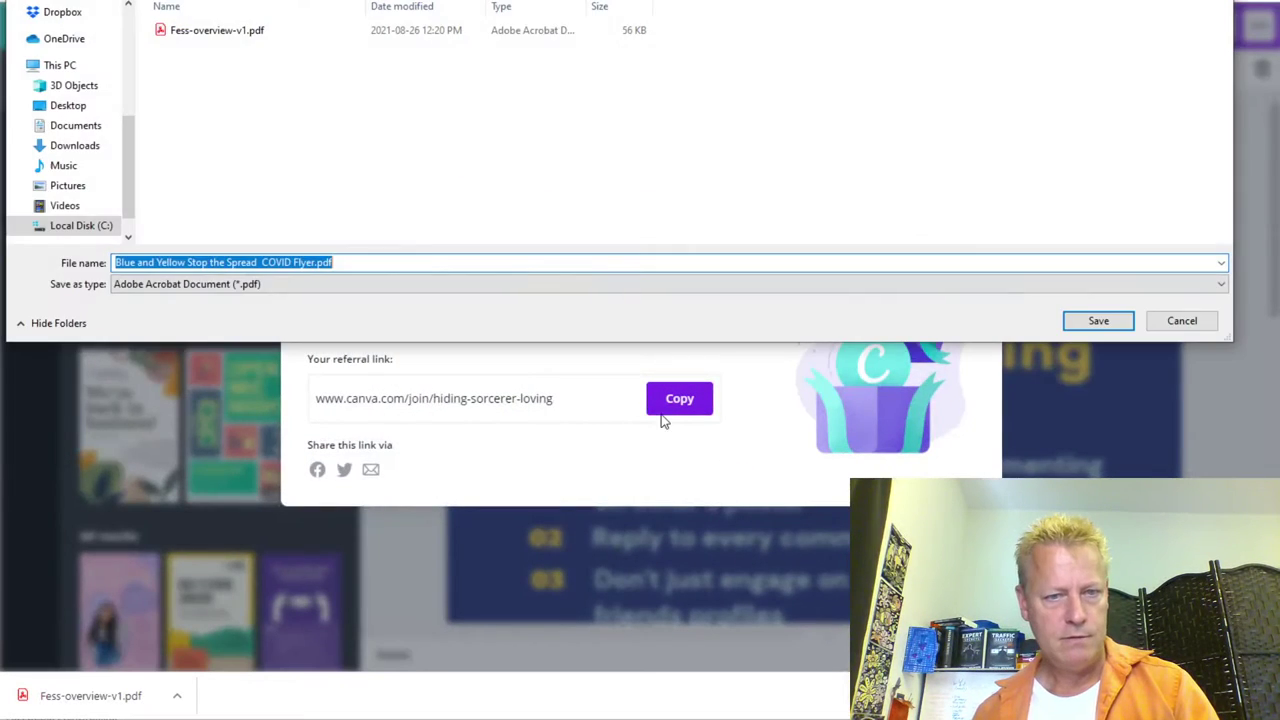
Step: Save it over the existing Fess-overview-v1.pdf and confirm the replacement
left_click(234, 33)
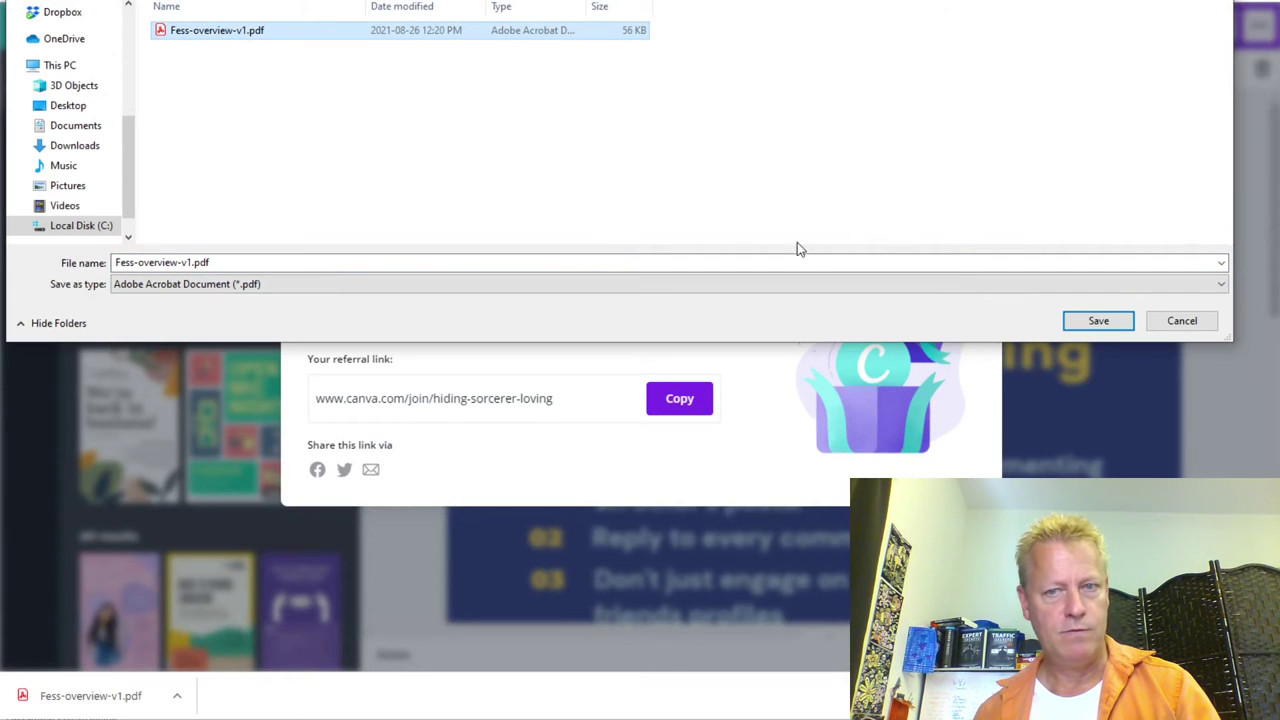
left_click(1098, 320)
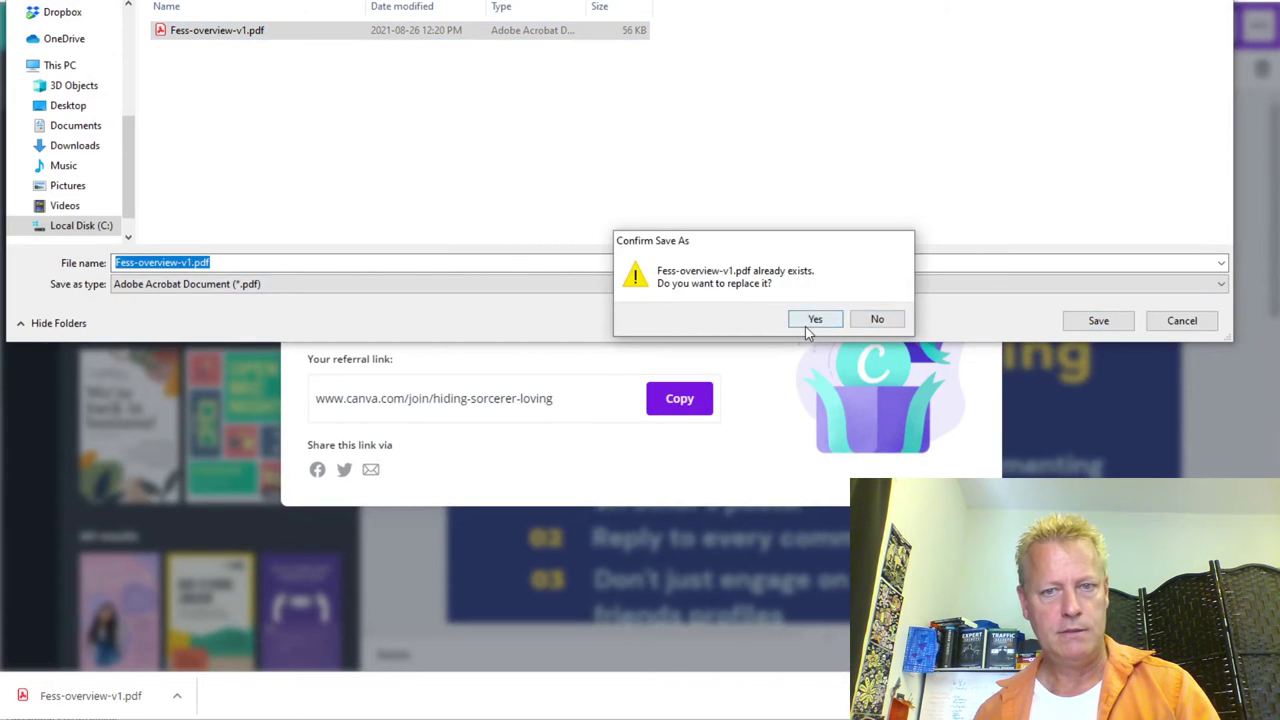
left_click(812, 320)
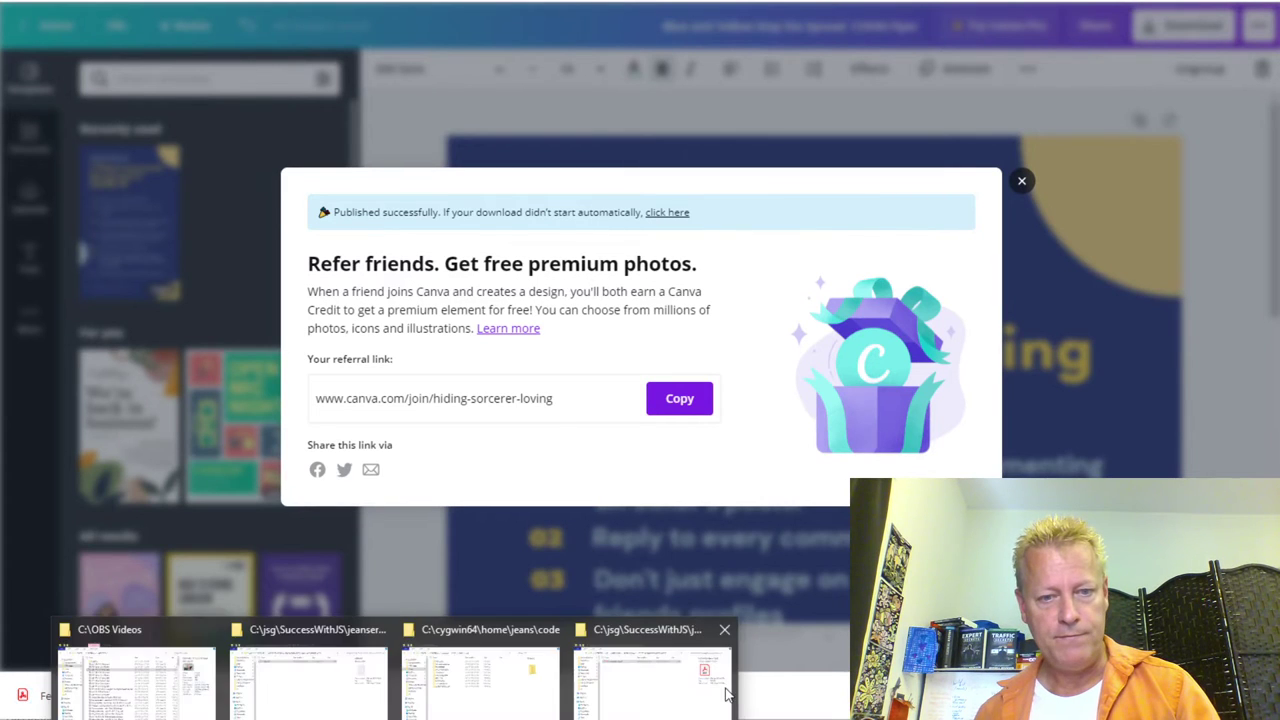
Step: Rename the downloaded PDF to 'Top 10 Facebook Engagement Scaling Secrets.pdf'
left_click(606, 680)
left_click(360, 110)
left_click(352, 106)
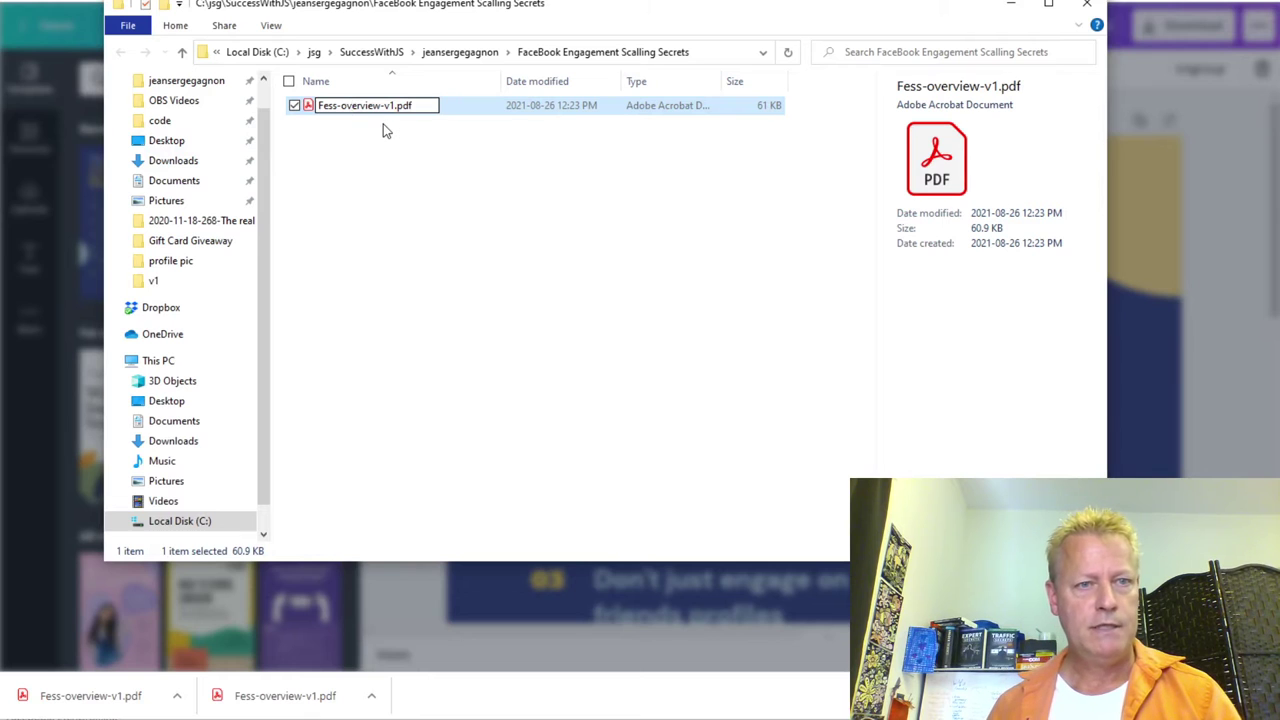
key("ctrl+a")
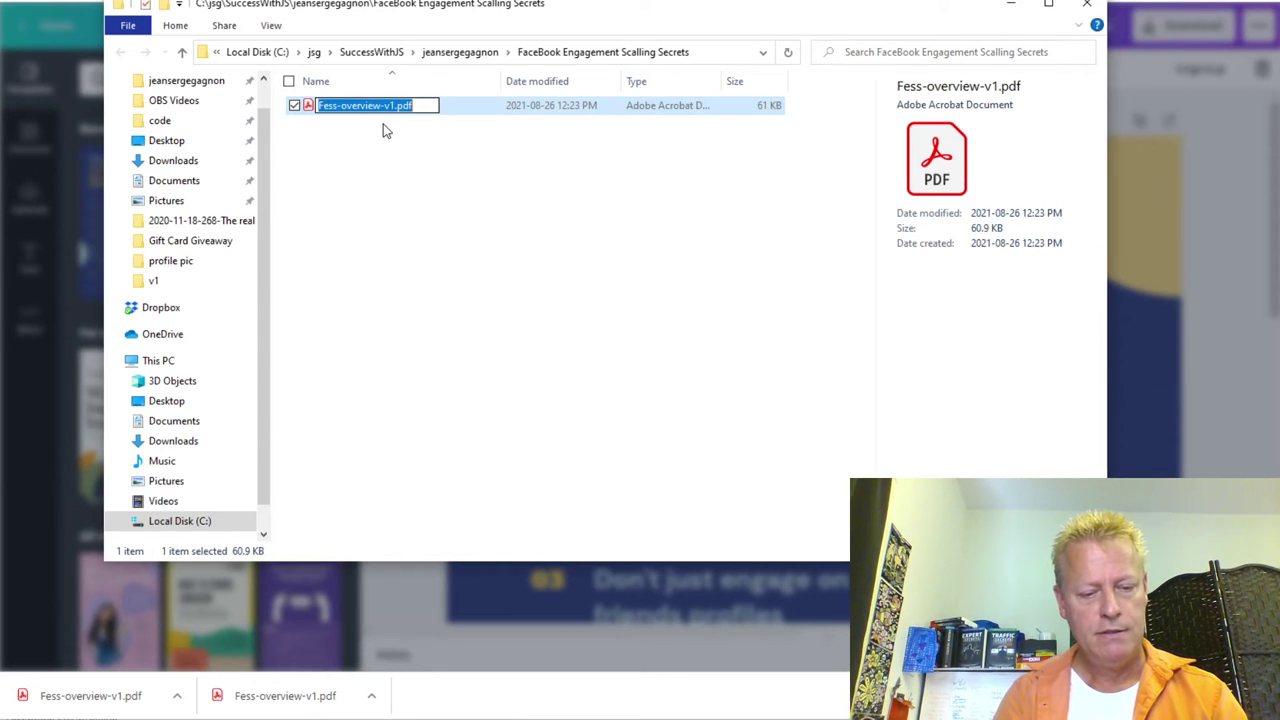
key("BackSpace")
type("FESS")
key("BackSpace")
key("BackSpace")
key("BackSpace")
key("BackSpace")
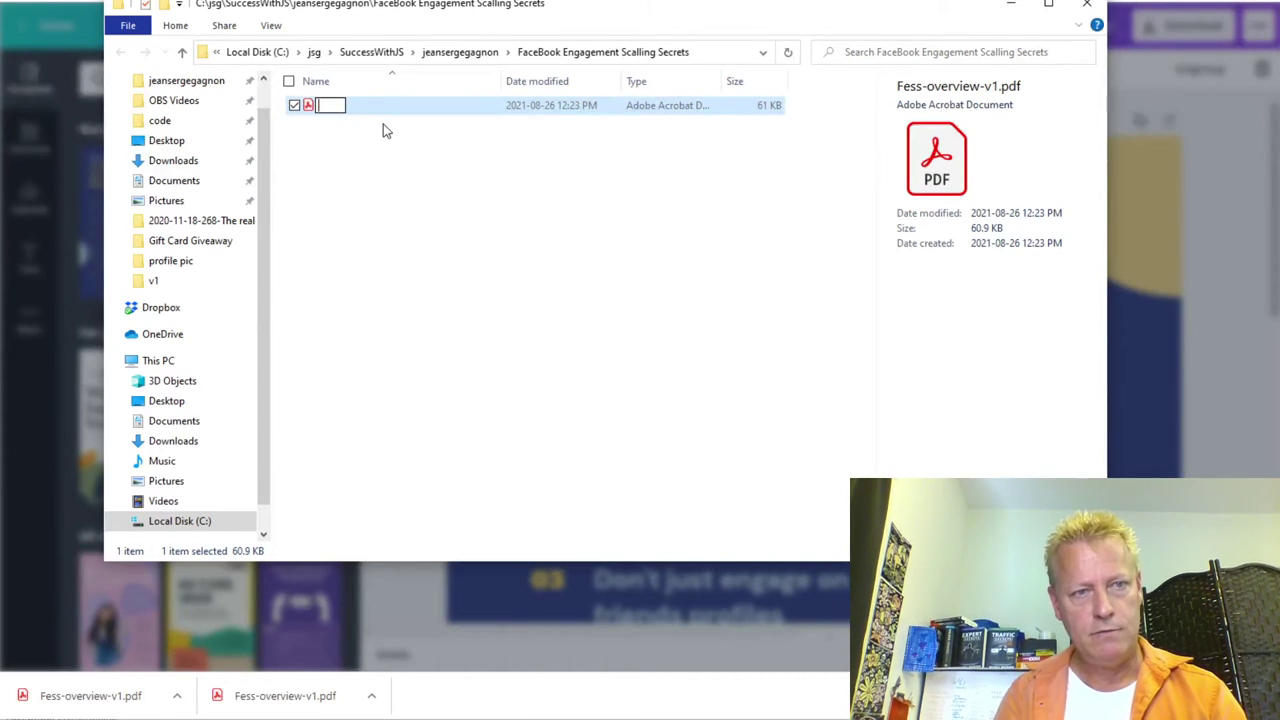
type("Top")
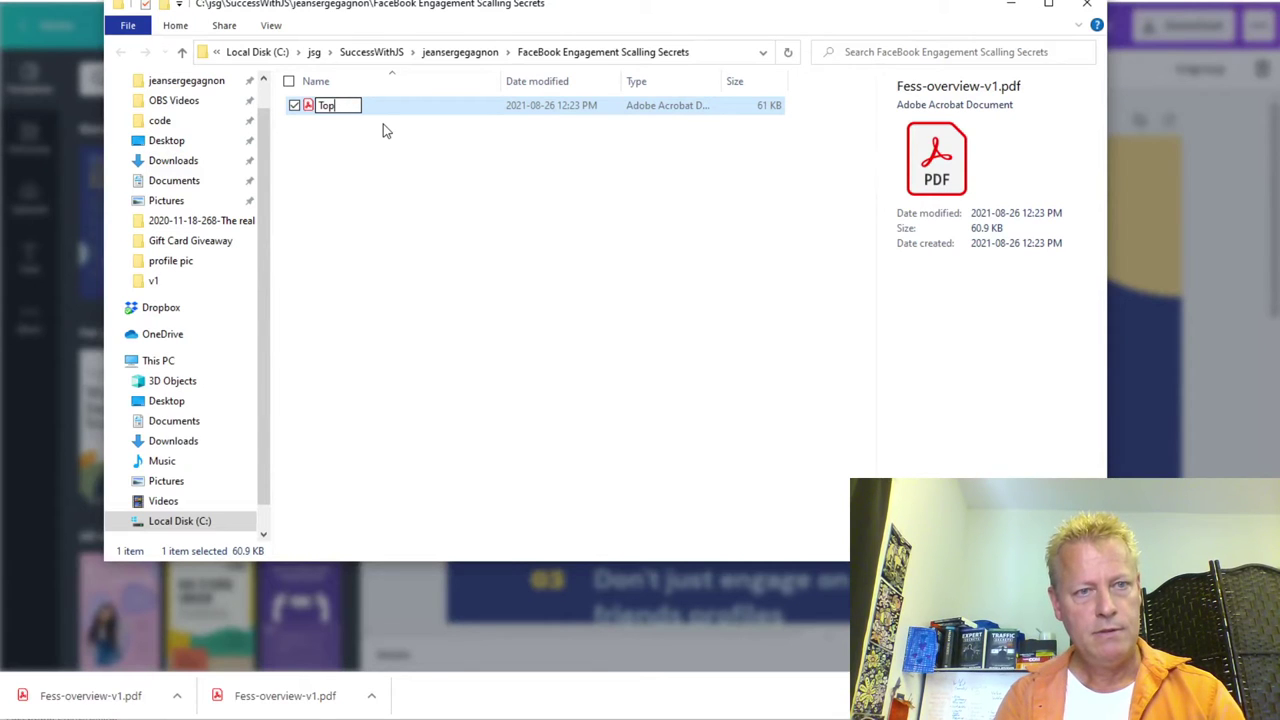
type(" 10 Facebook")
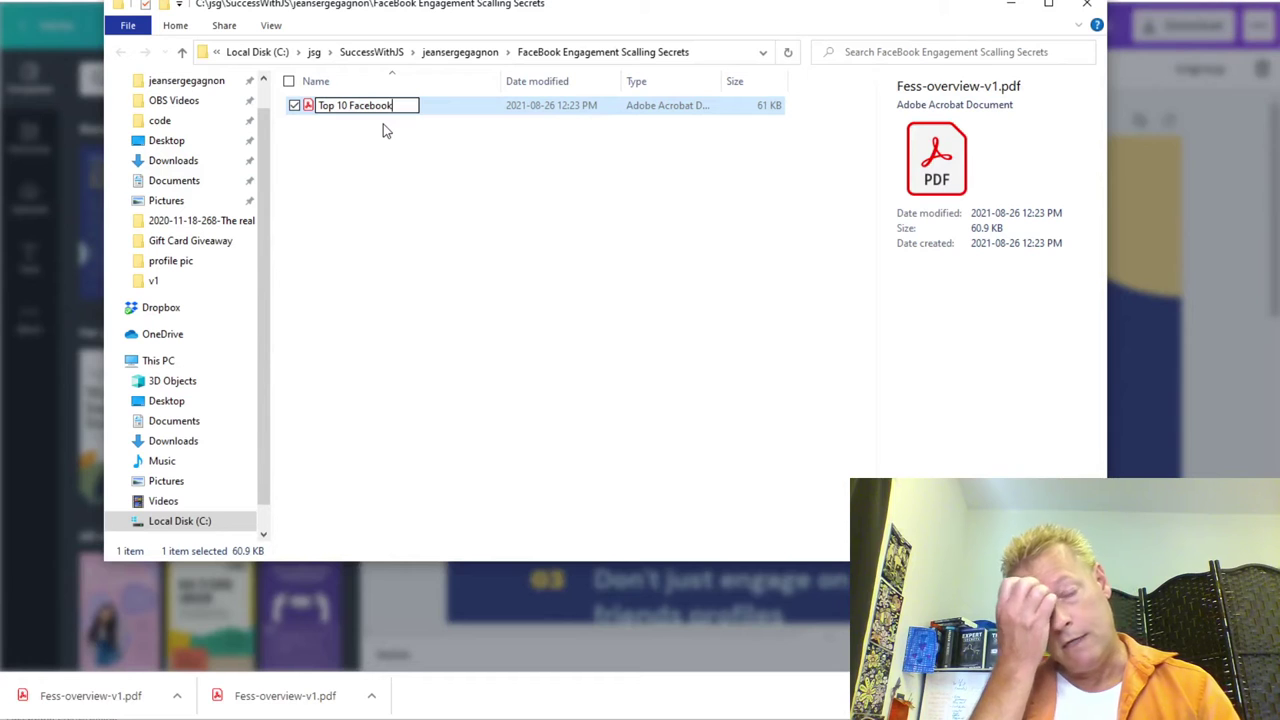
type(" Engagement")
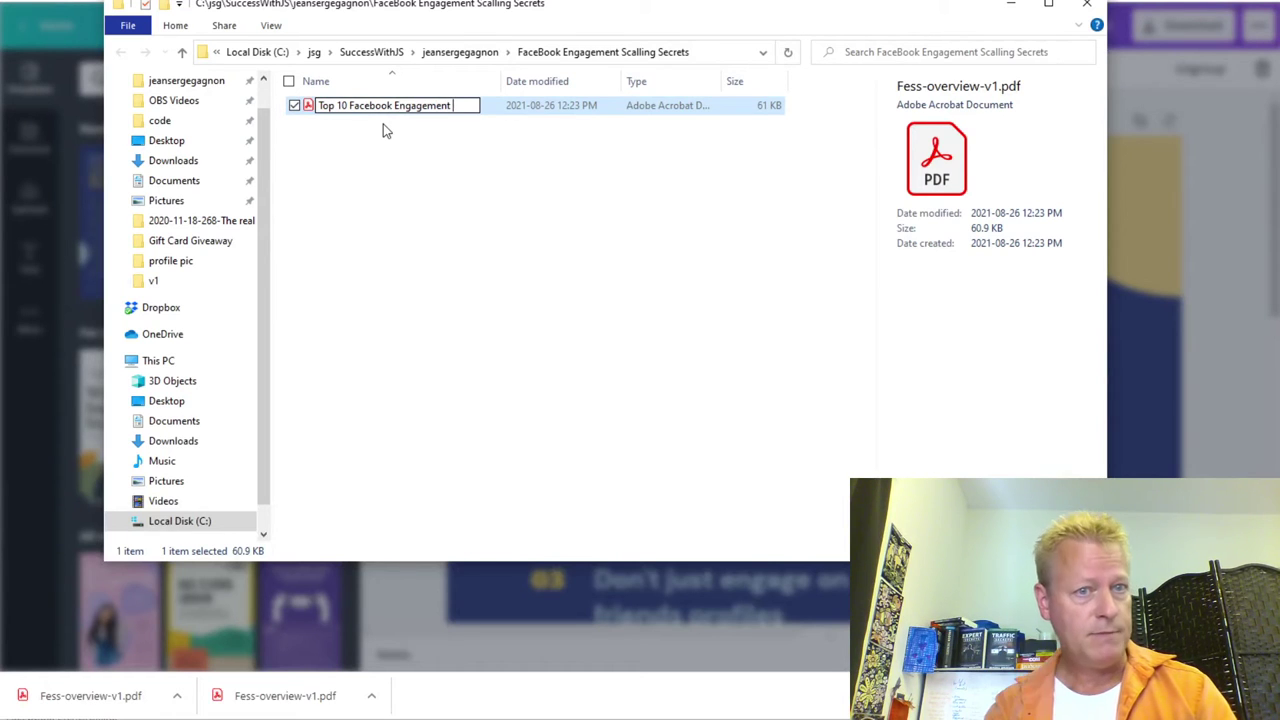
type("Scaling Secrets.")
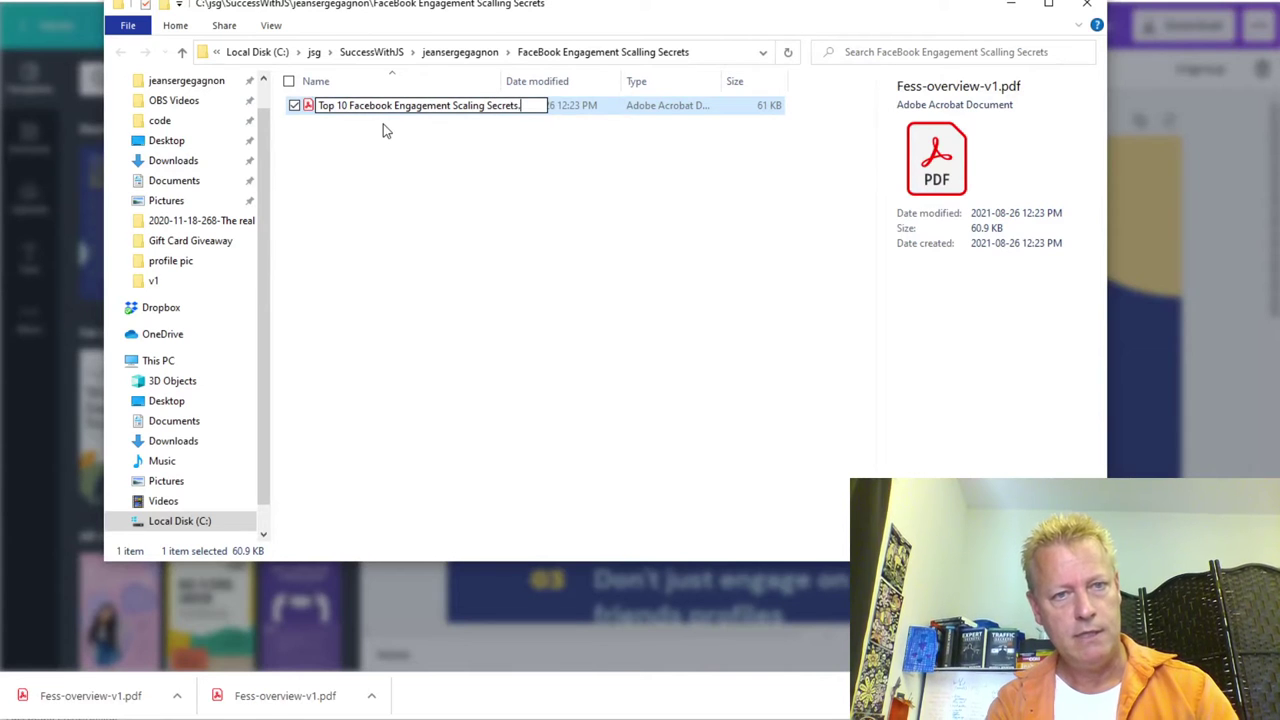
type("pdf")
key("Return")
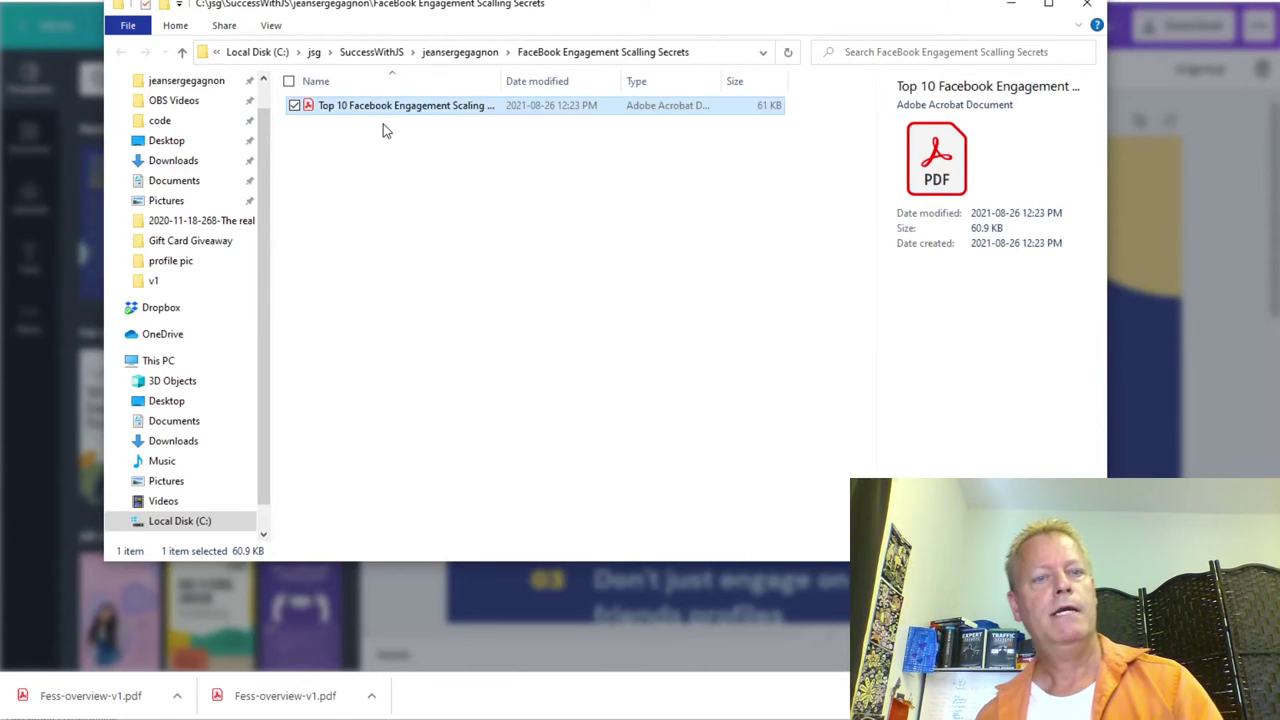
Step: Add '-v1' before the .pdf extension and close the folder window
left_click_drag(502, 81, 615, 105)
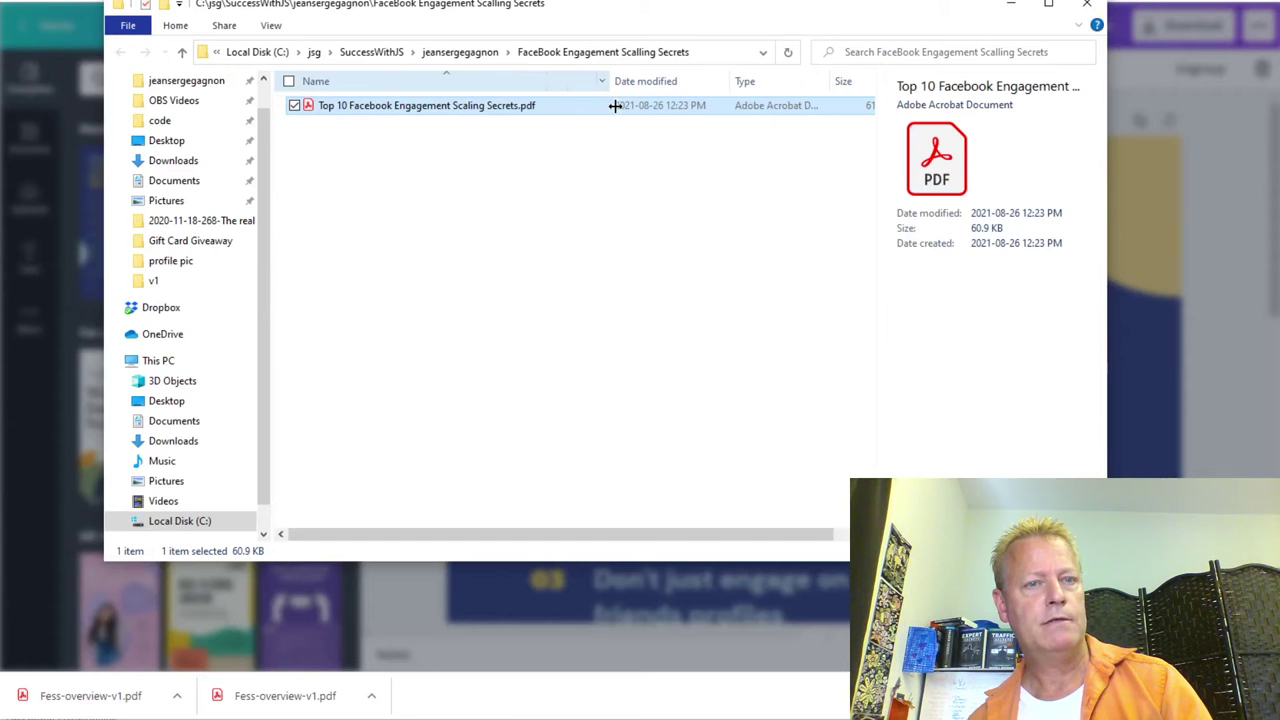
left_click(510, 108)
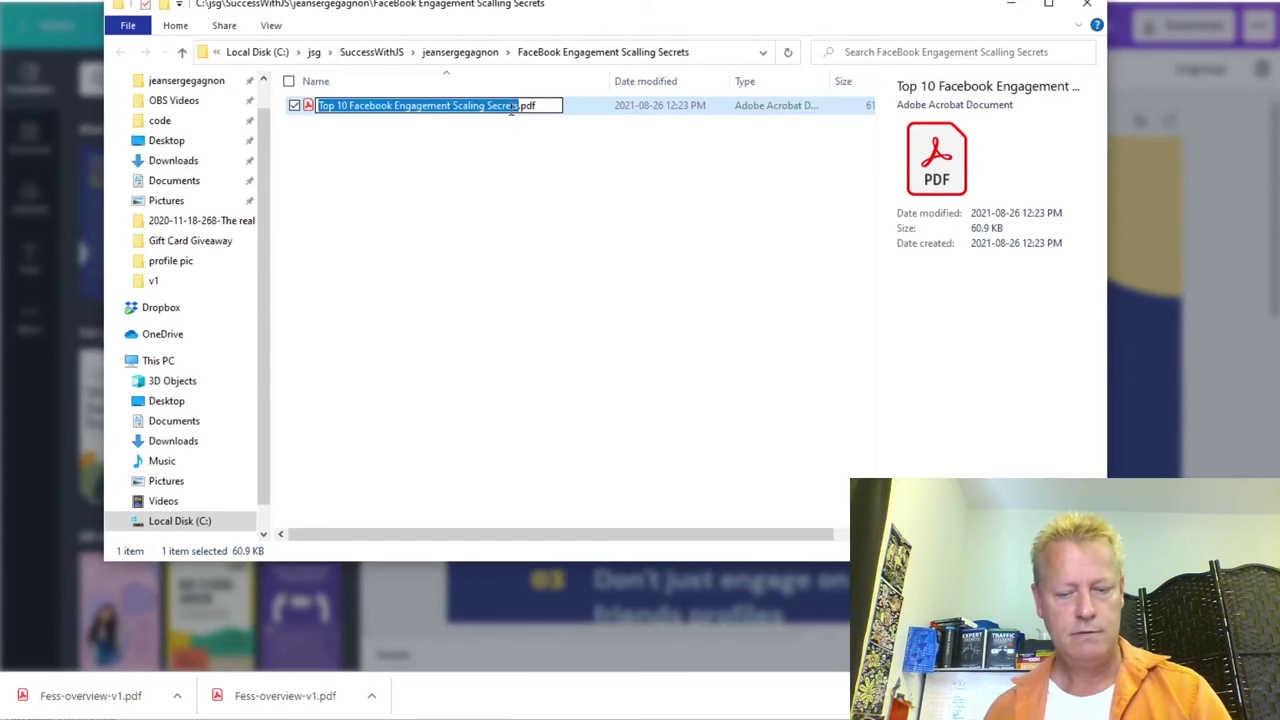
left_click(511, 106)
left_click(536, 106)
type("-v1")
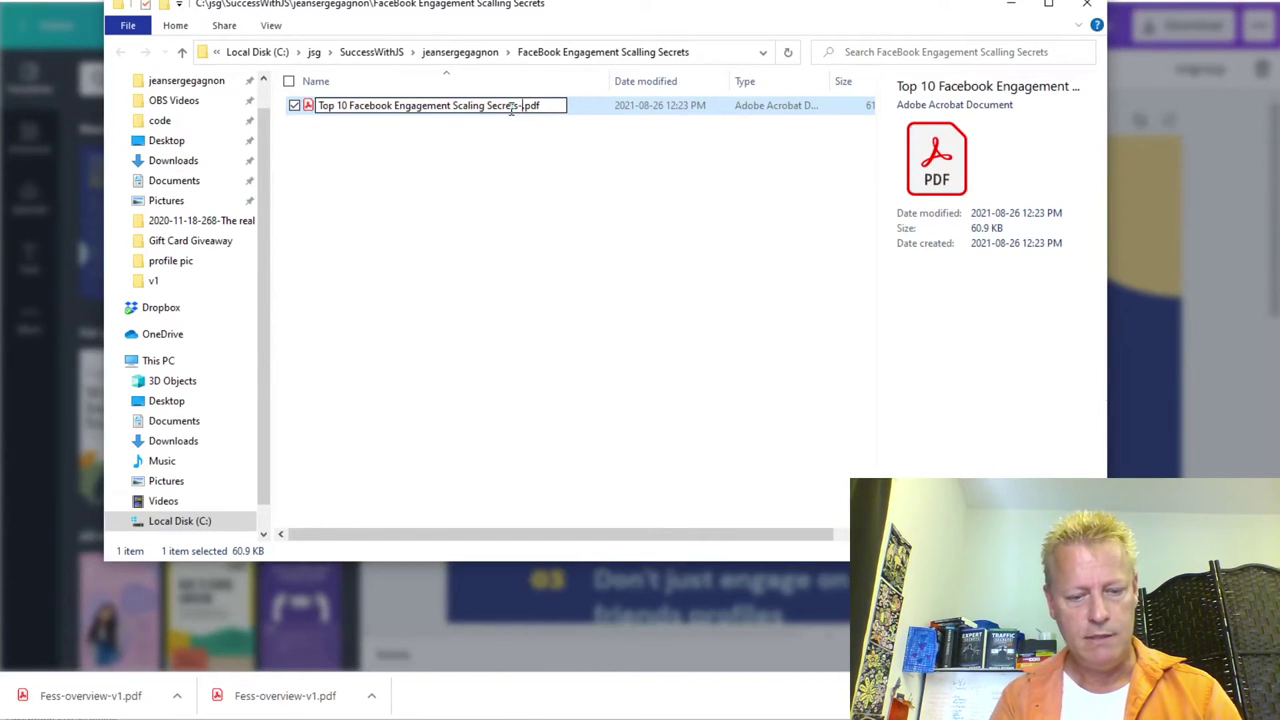
key("Return")
left_click(447, 213)
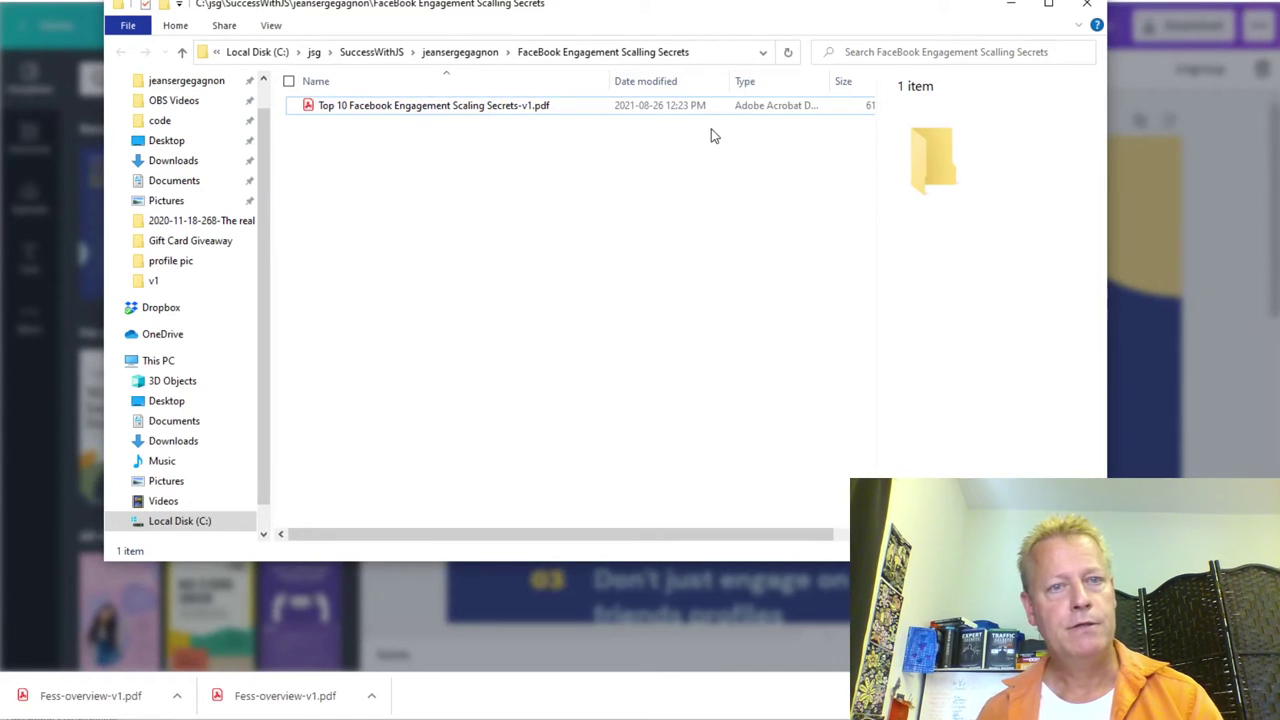
key("alt+Tab")
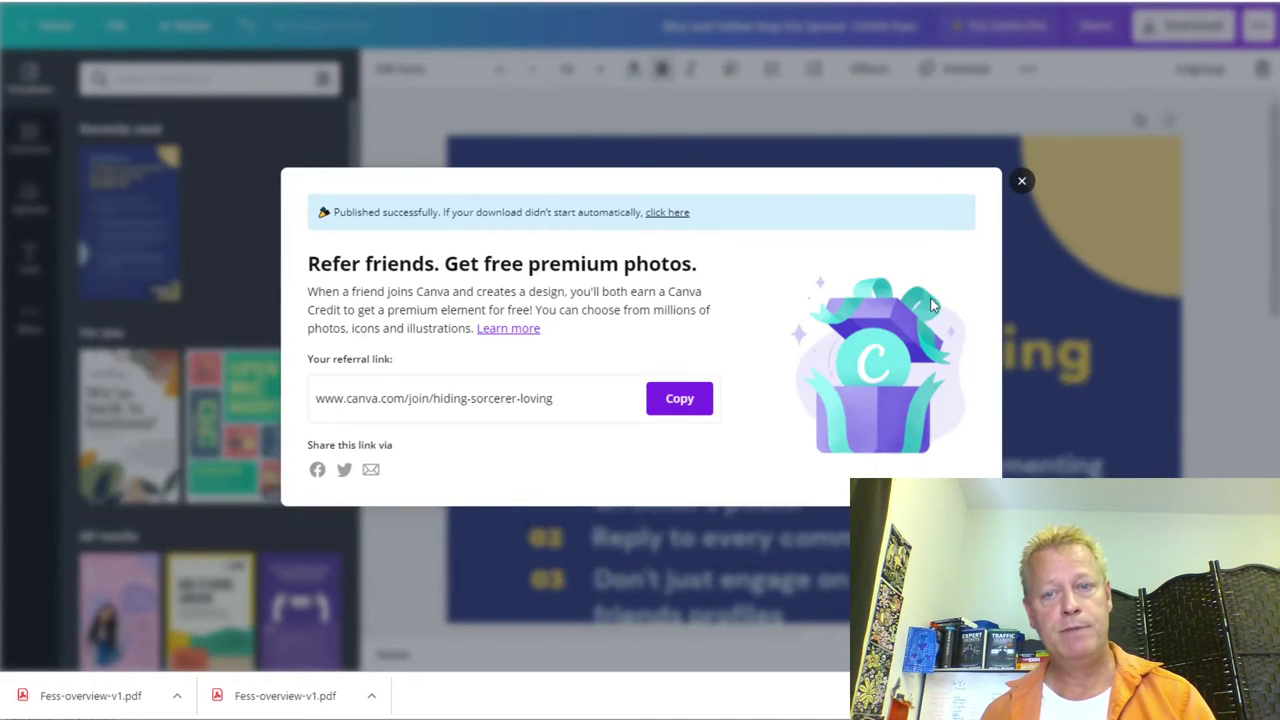
Step: Dismiss the referral pop-up, scroll through the finished flyer, and open a blank browser tab
left_click(1015, 184)
scroll(897, 361, "down", 7)
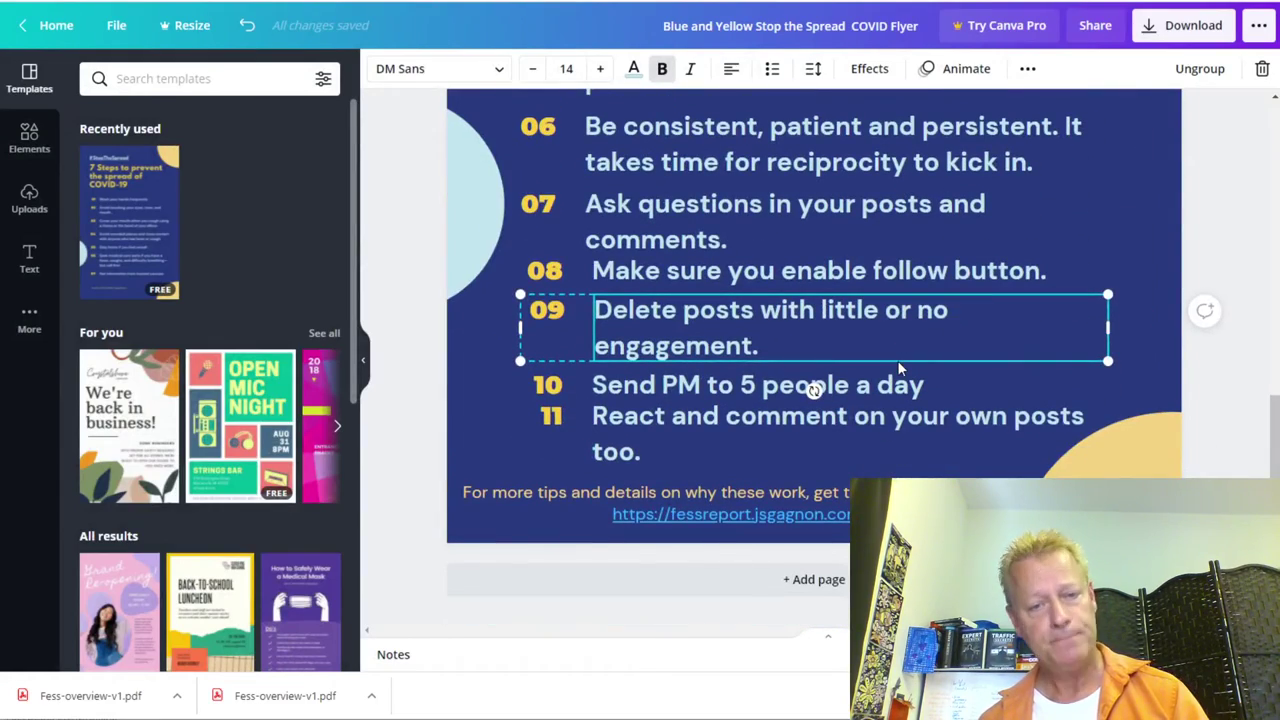
scroll(898, 366, "up", 7)
scroll(897, 369, "up", 1)
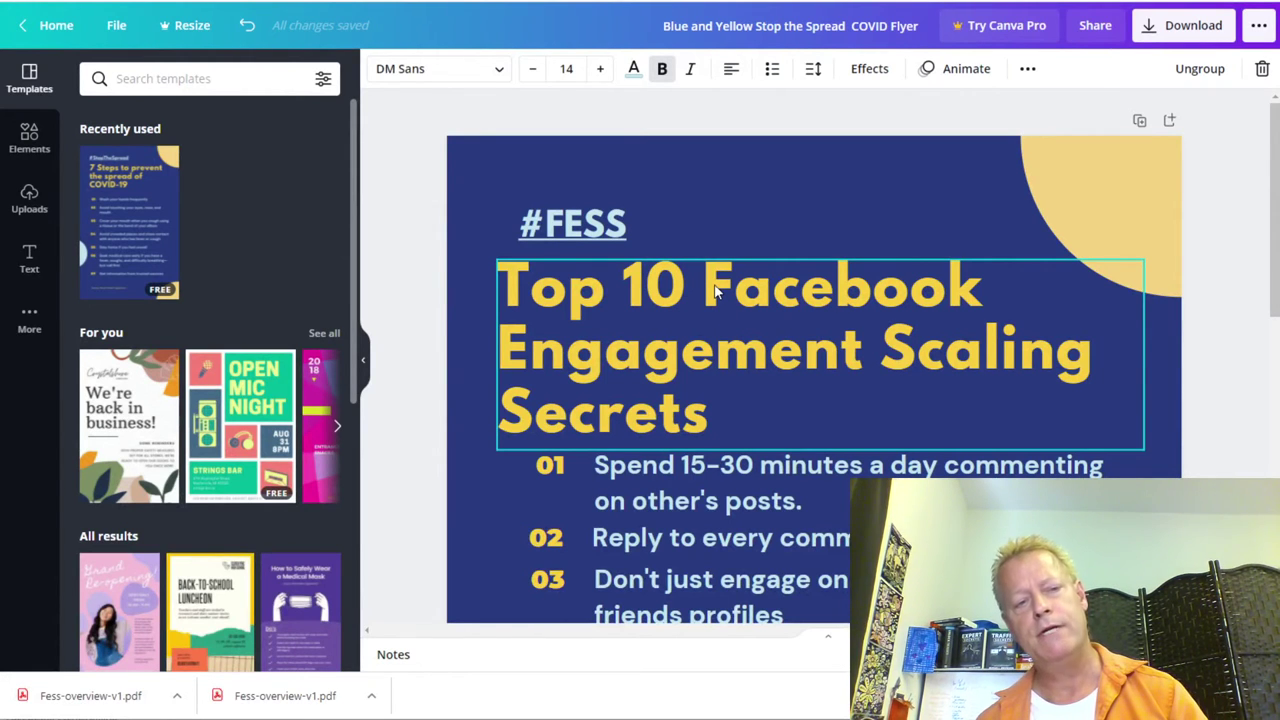
scroll(715, 290, "down", 7)
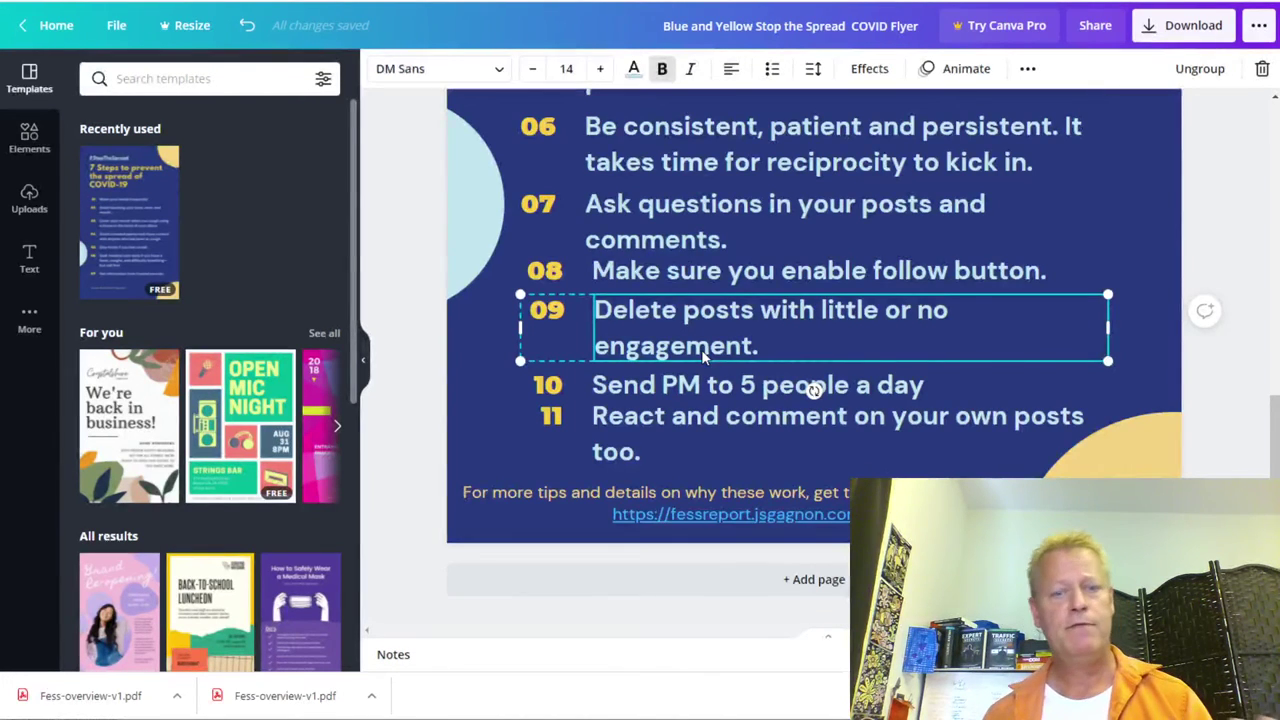
scroll(703, 357, "up", 7)
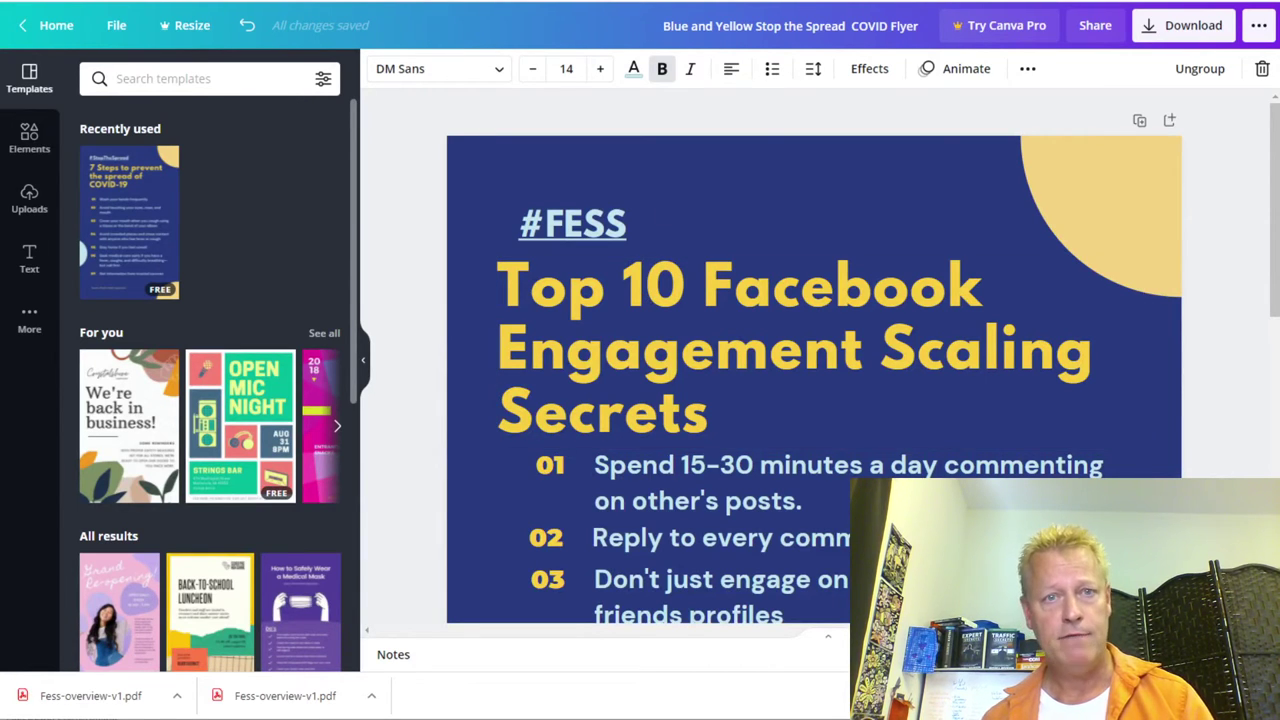
key("ctrl+t")
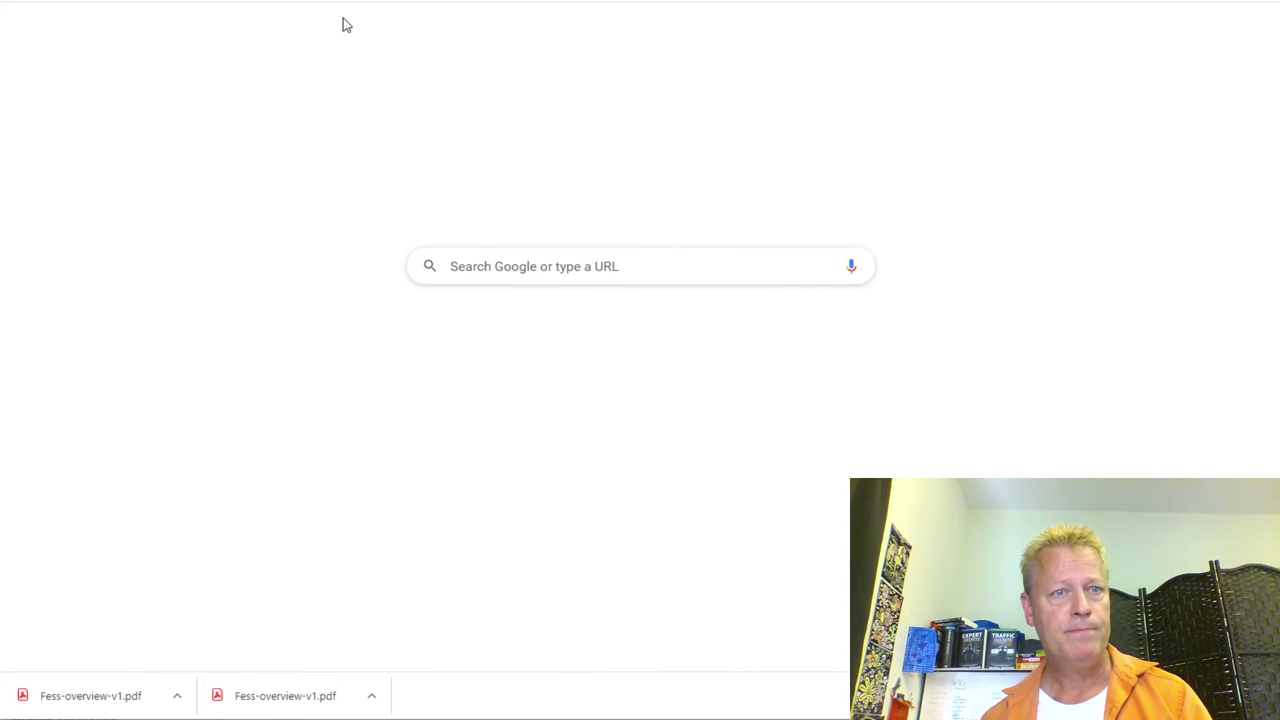
Step: Open AWeber from the bookmarks and choose Create New List from the list selector
left_click(300, 2)
left_click(336, 129)
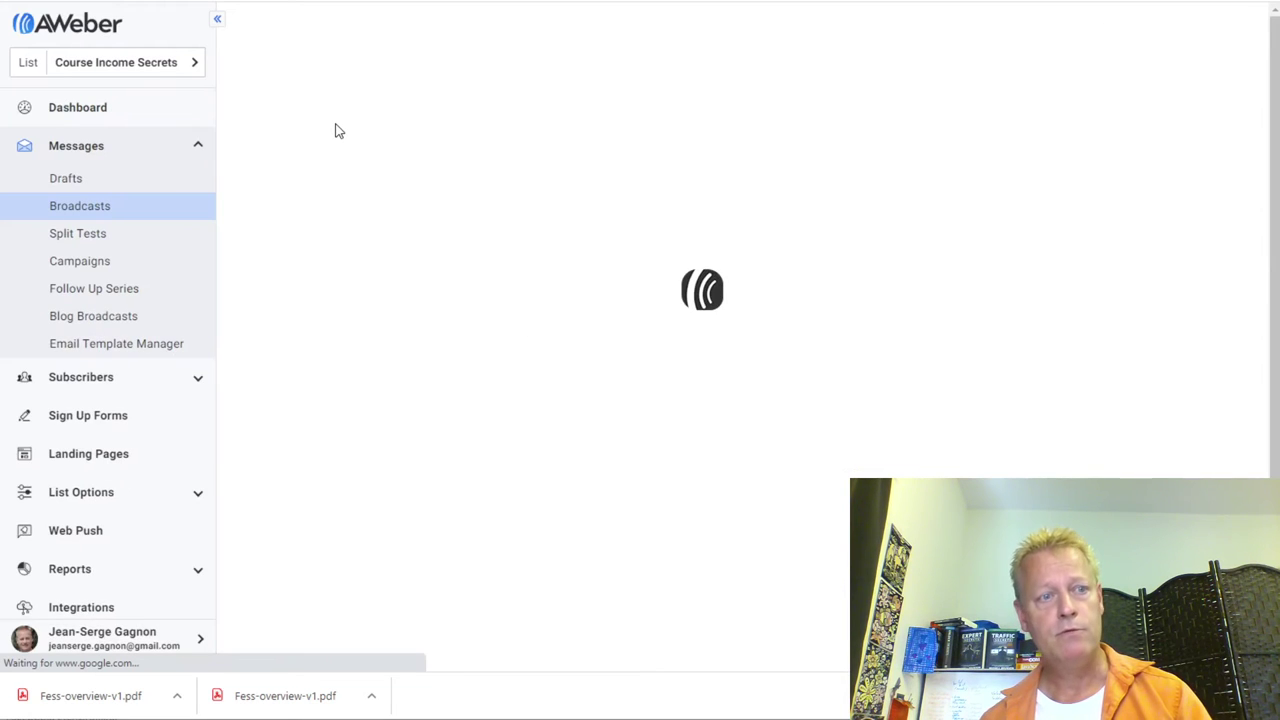
left_click(130, 62)
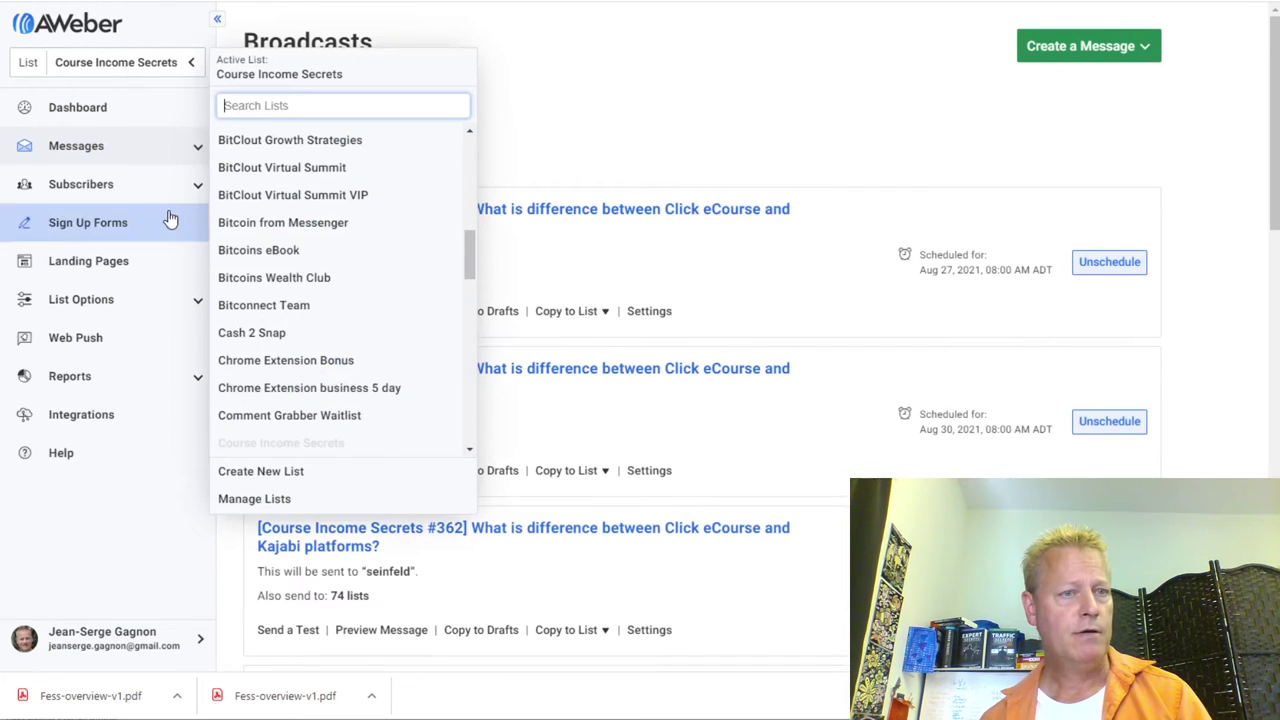
scroll(318, 370, "down", 3)
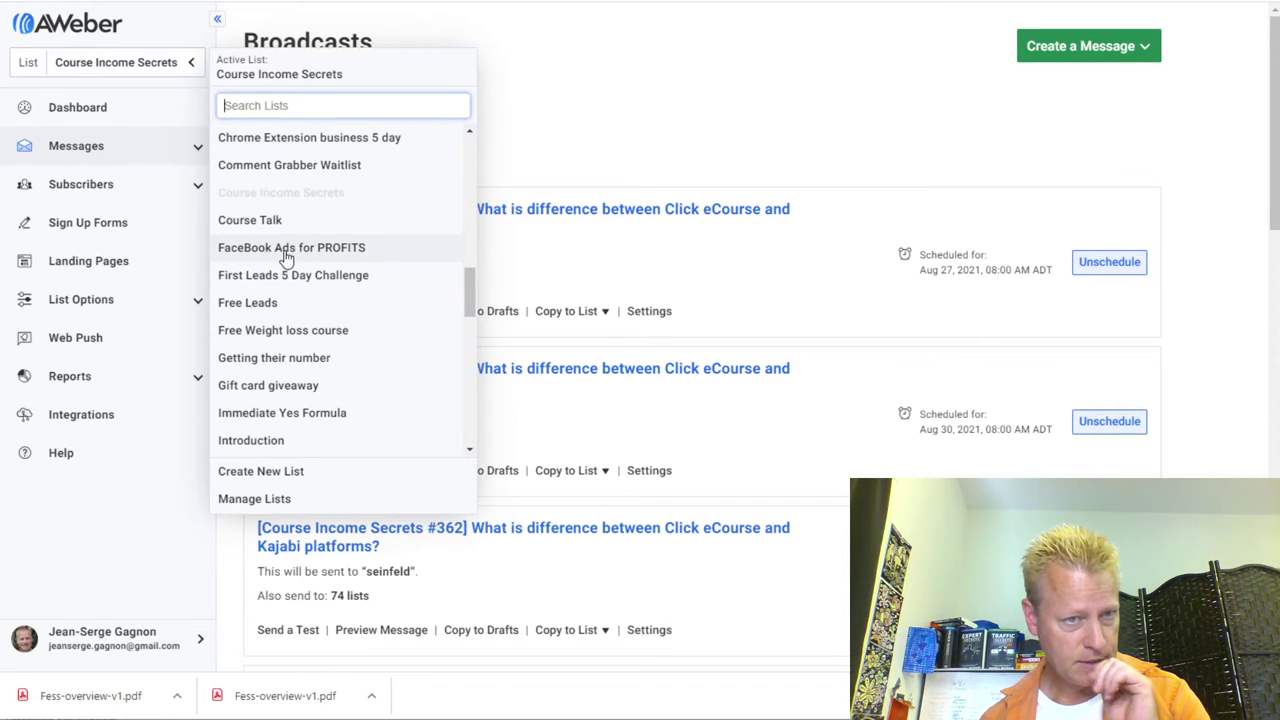
left_click(288, 472)
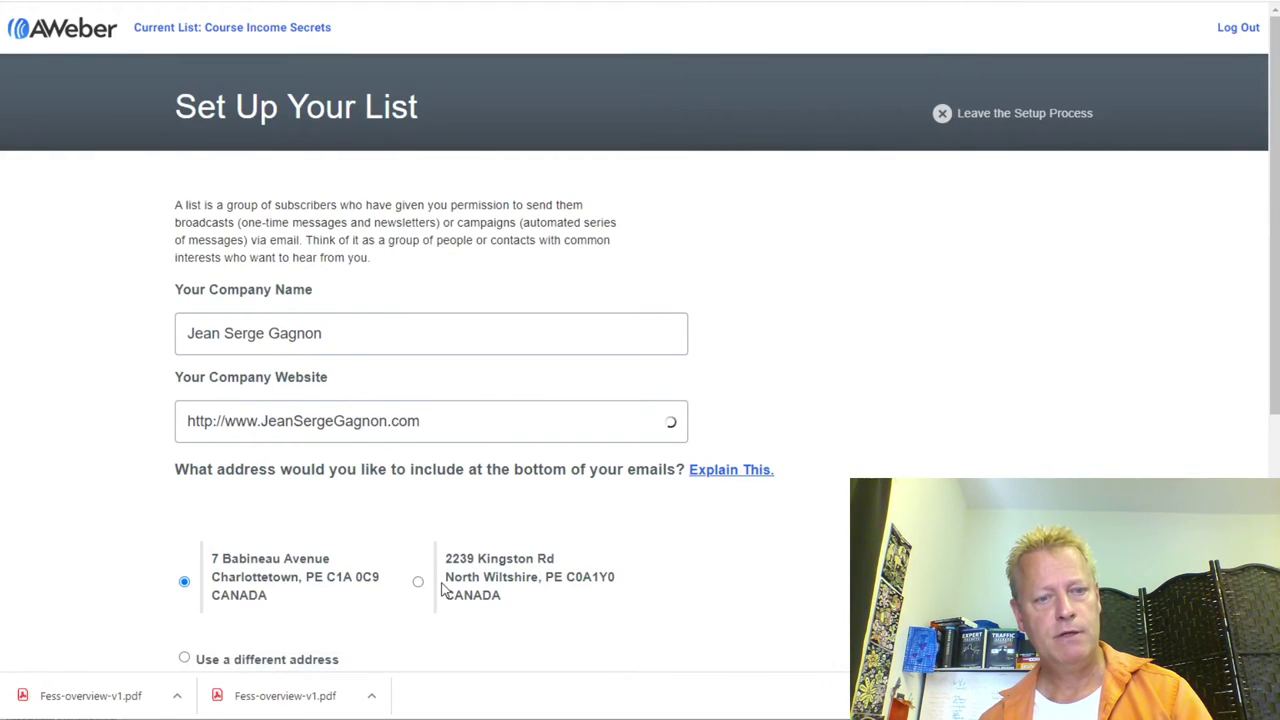
Step: Name the new AWeber list 'FB Engagement Scaling Secrets'
scroll(410, 578, "down", 4)
left_click(242, 550)
left_click(320, 271)
type("Facebook Engagement Scaling Secr")
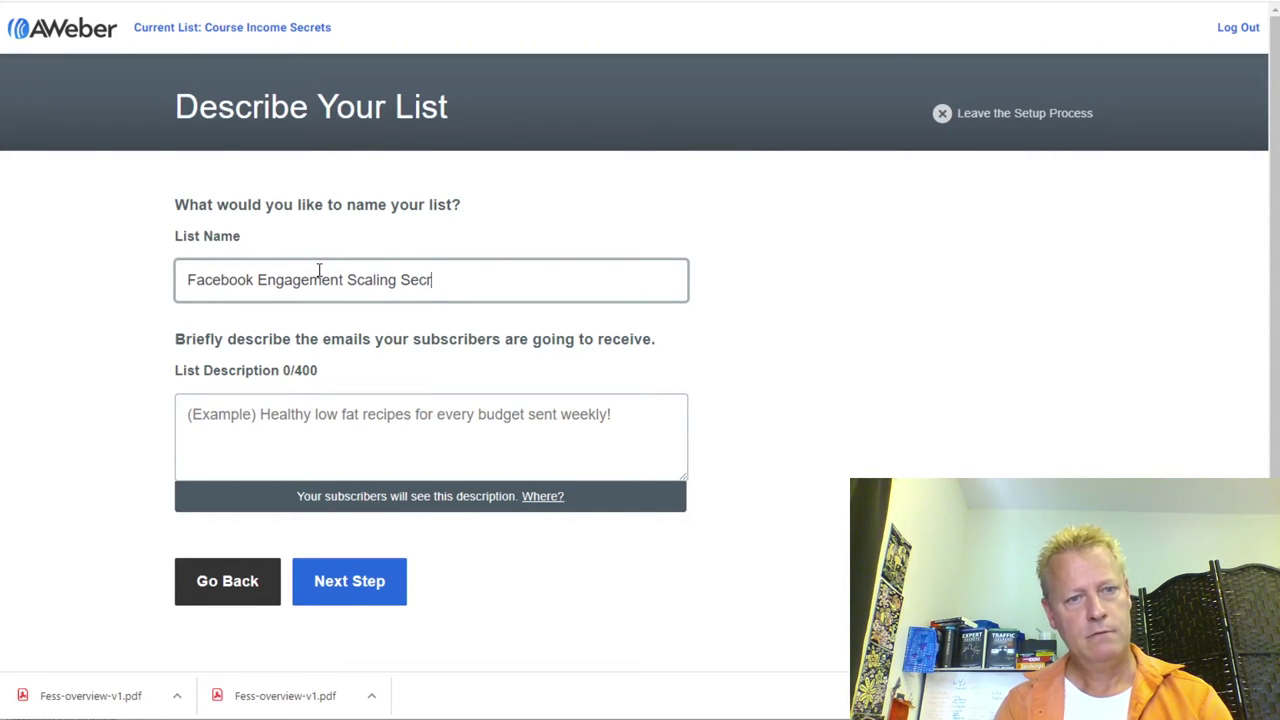
double_click(232, 280)
type("FB")
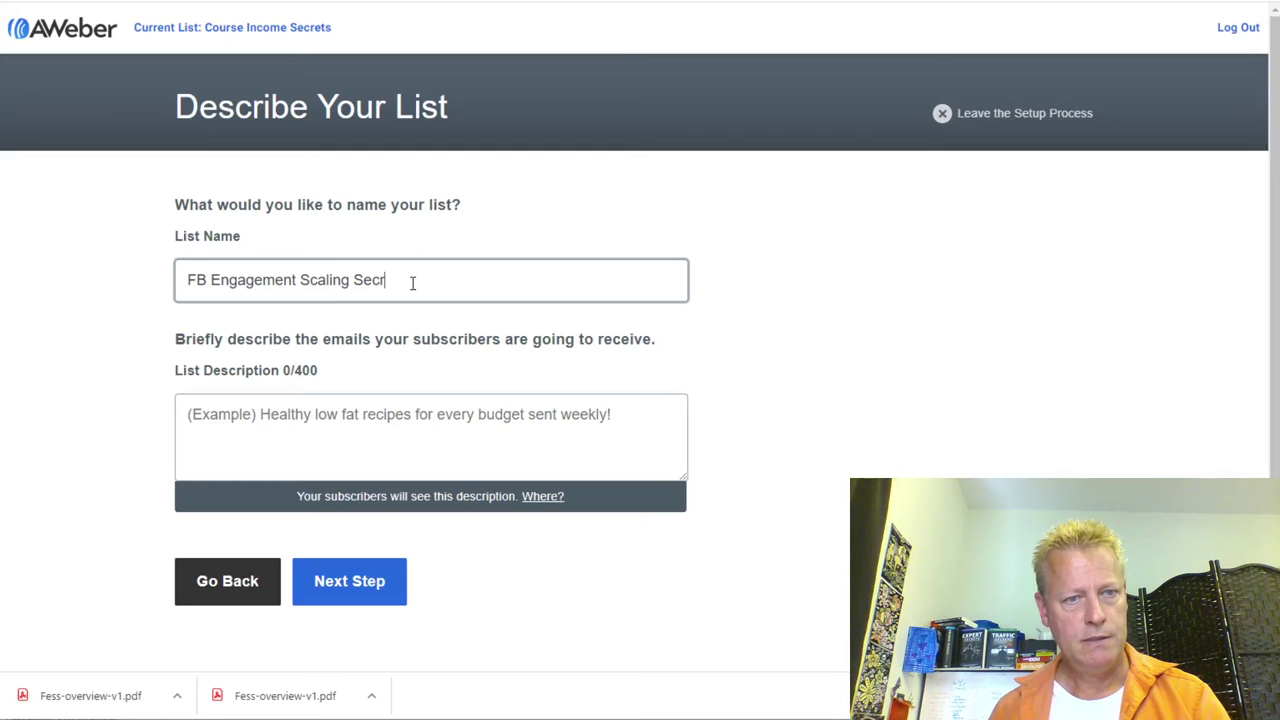
Step: Describe it as learning social media engagement secrets such as Facebook, then approve and create the list
left_click(338, 426)
type("L")
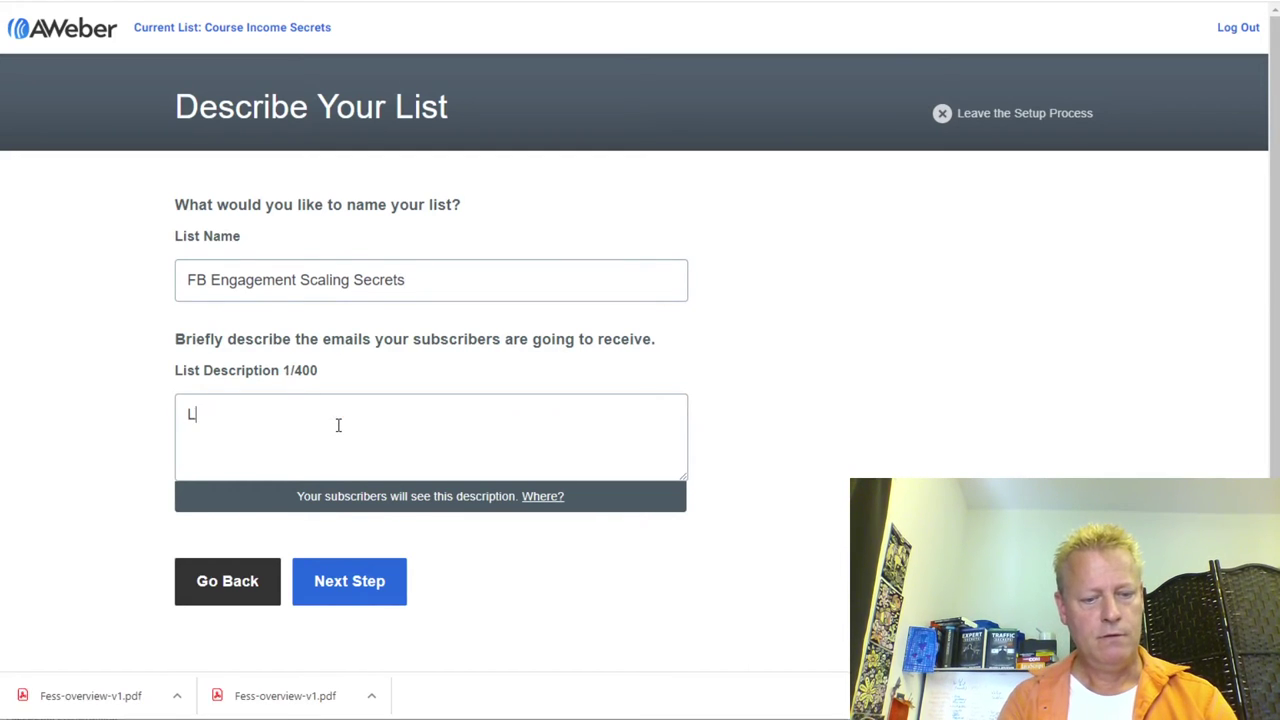
type("earn the secret")
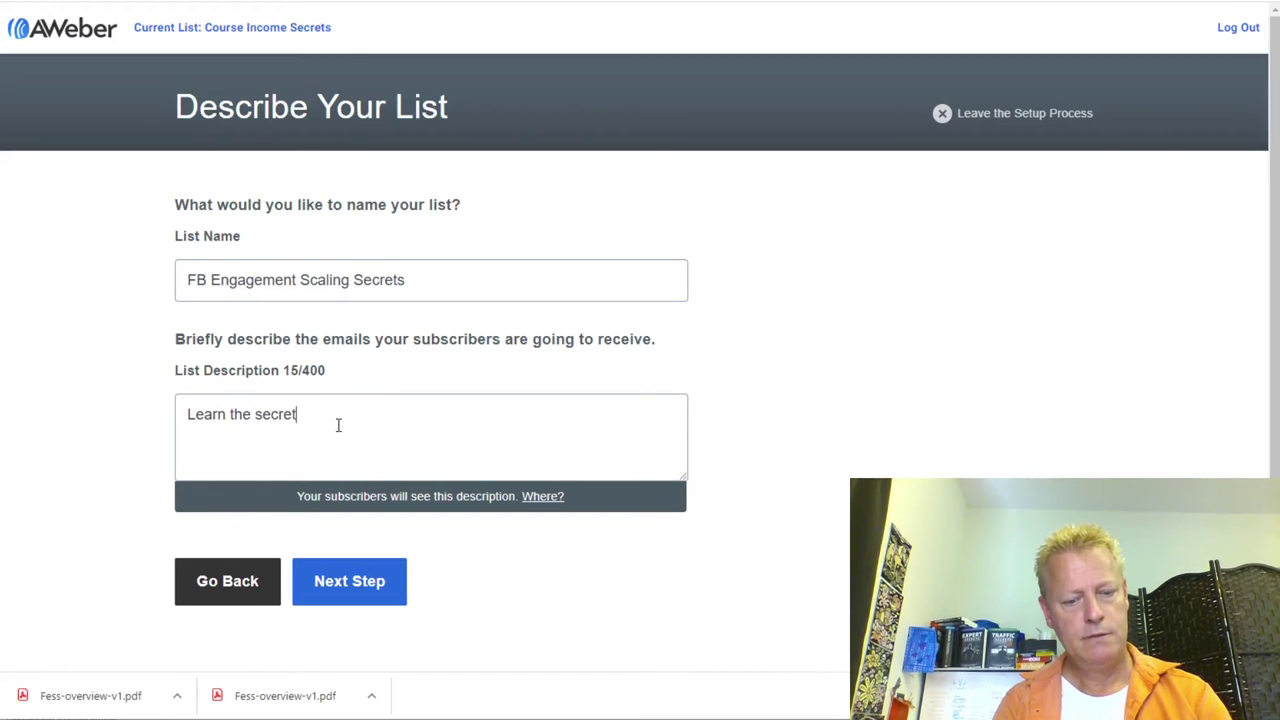
type("s to engag")
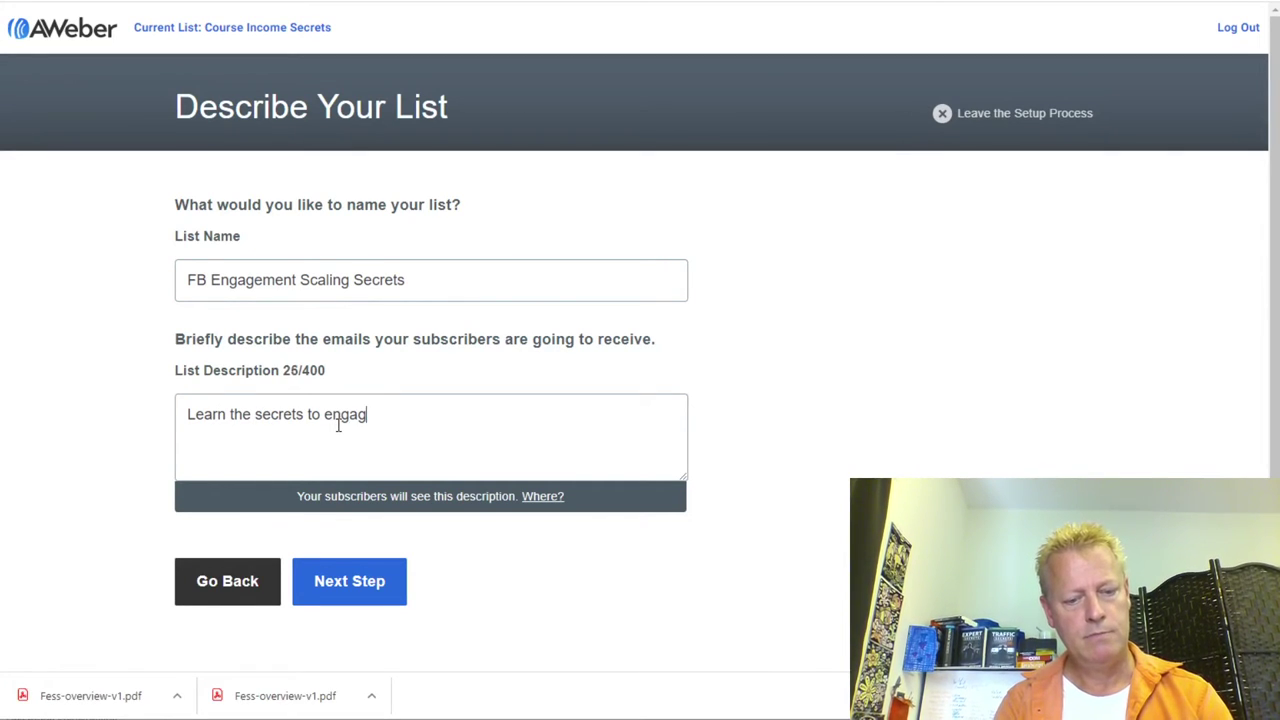
type("ement on social ")
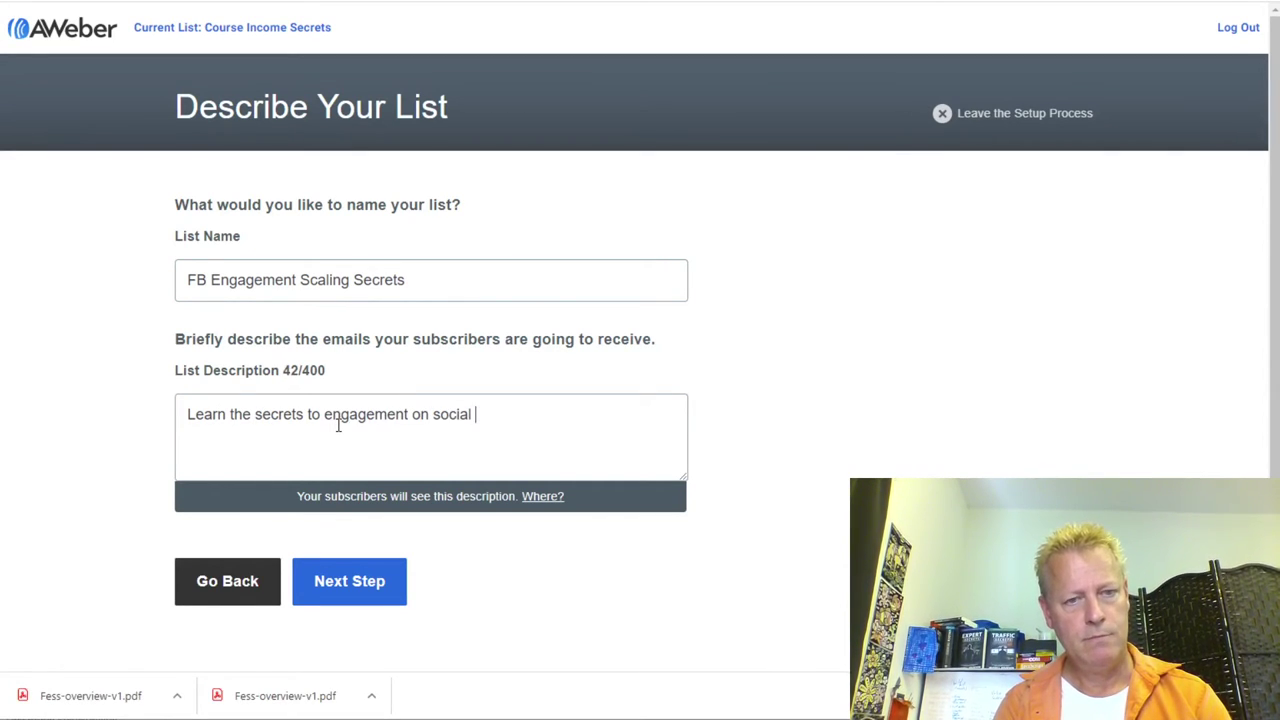
type("media such as Facebook.")
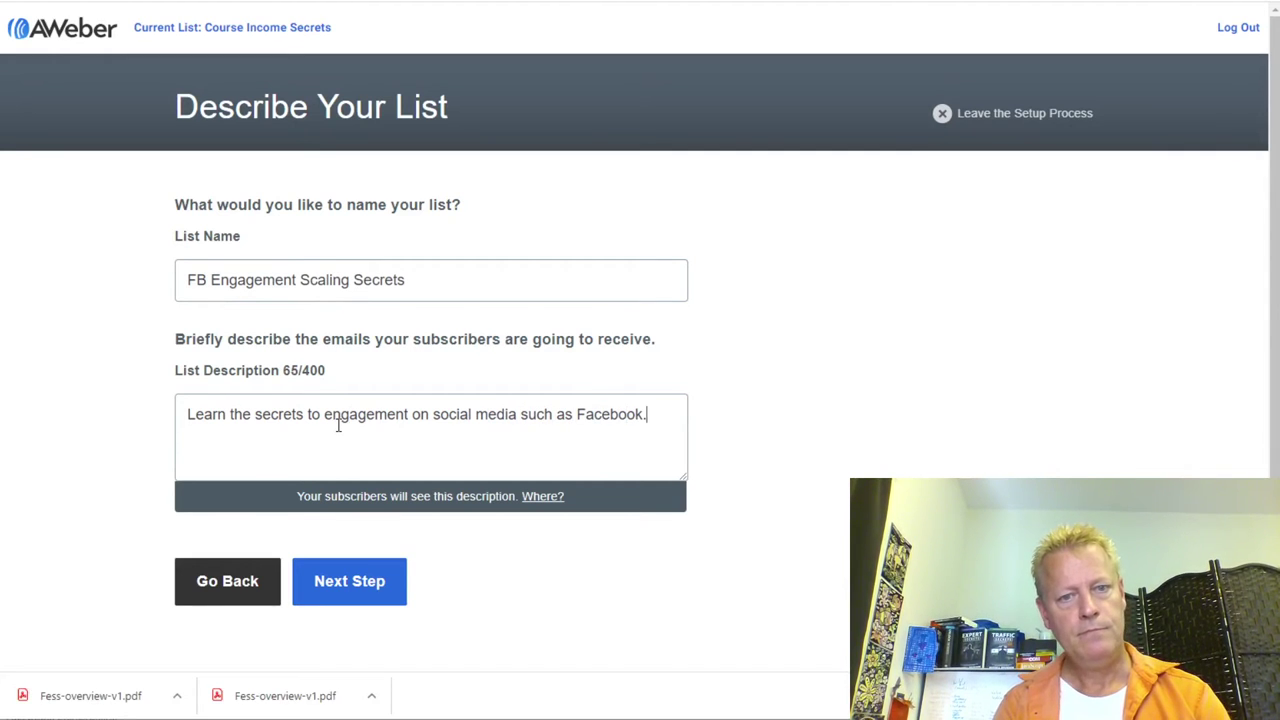
left_click(325, 585)
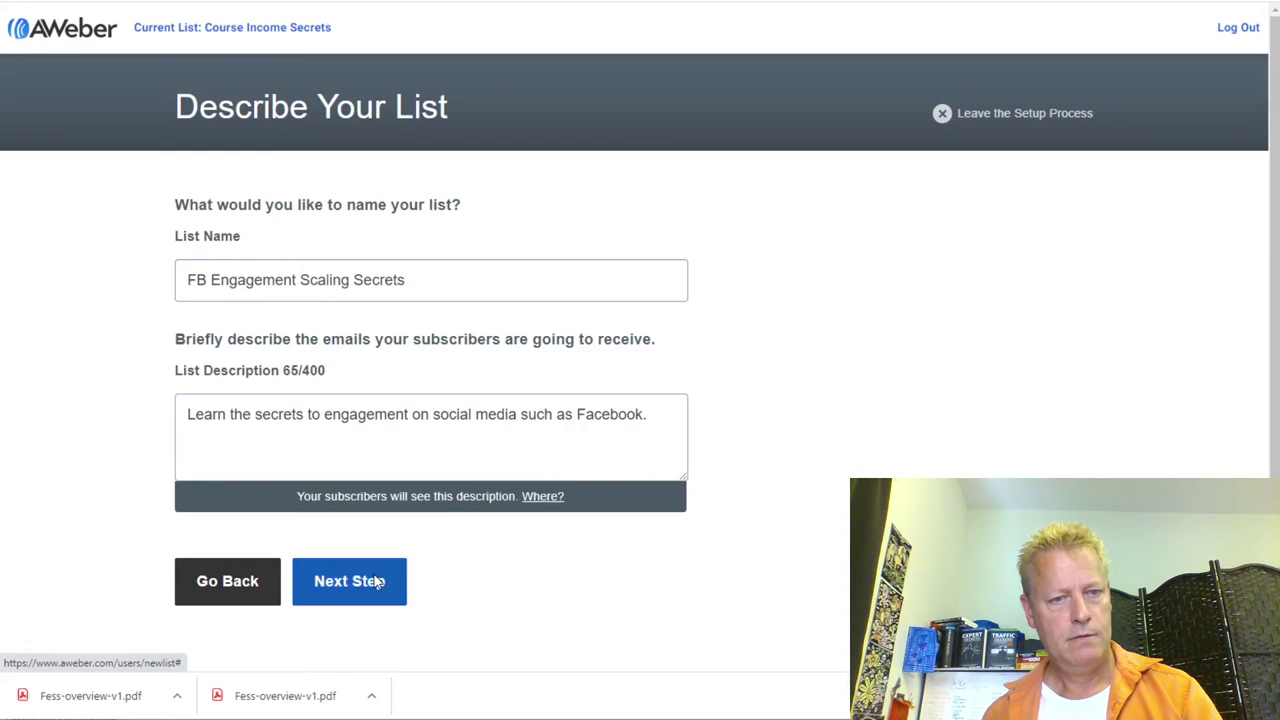
scroll(550, 455, "down", 5)
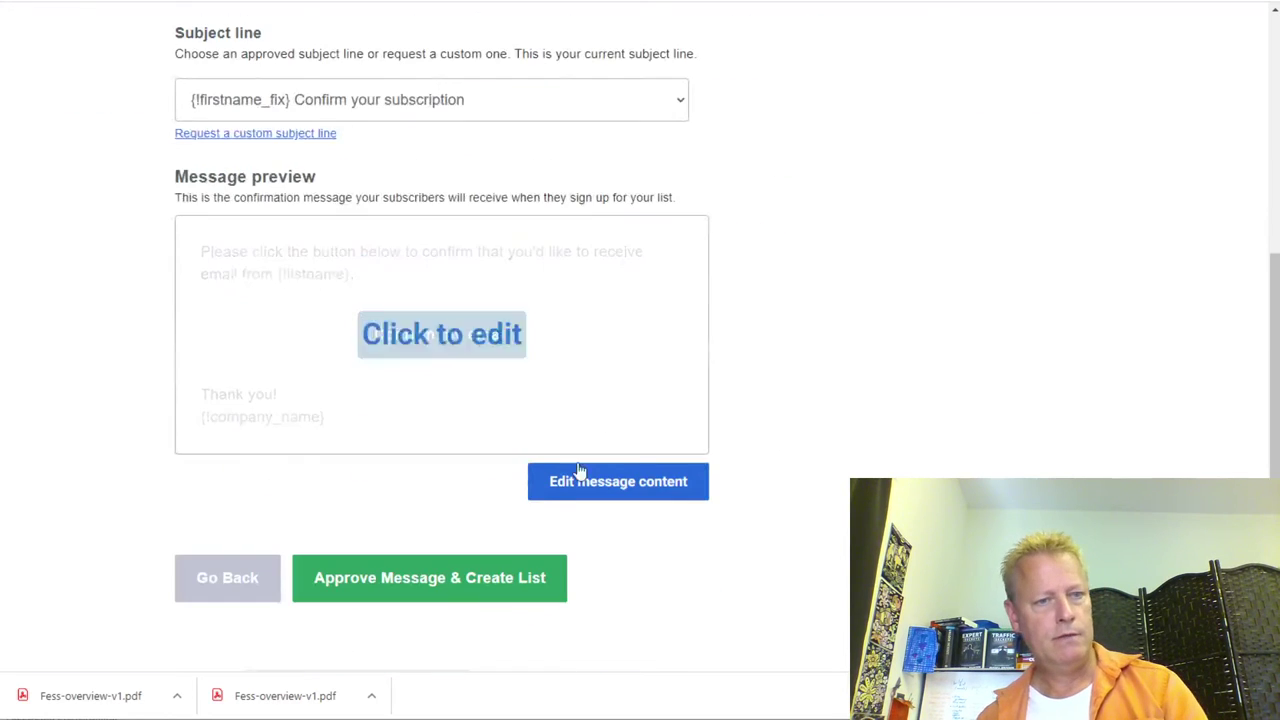
left_click(461, 598)
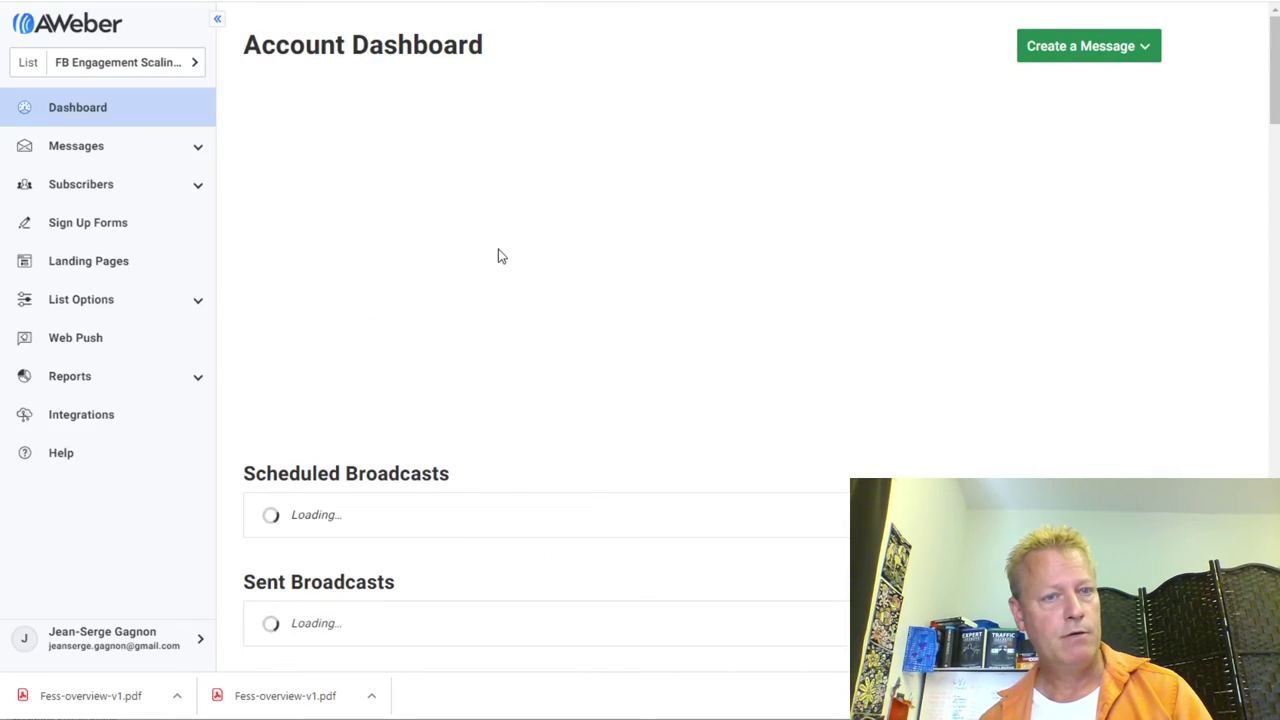
left_click(1100, 48)
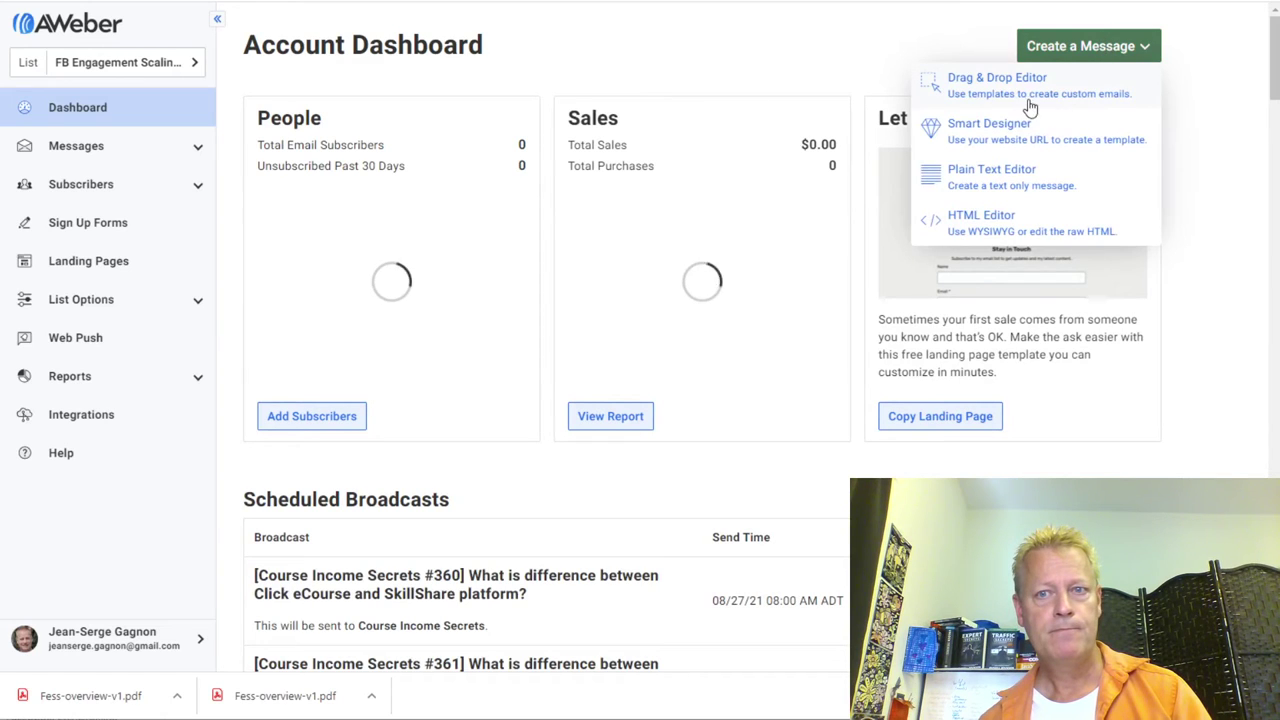
Step: Start a drag-and-drop message with subject 'Here's the Top 10 Facebook ENgagement Scaling Secrets'
left_click(1010, 98)
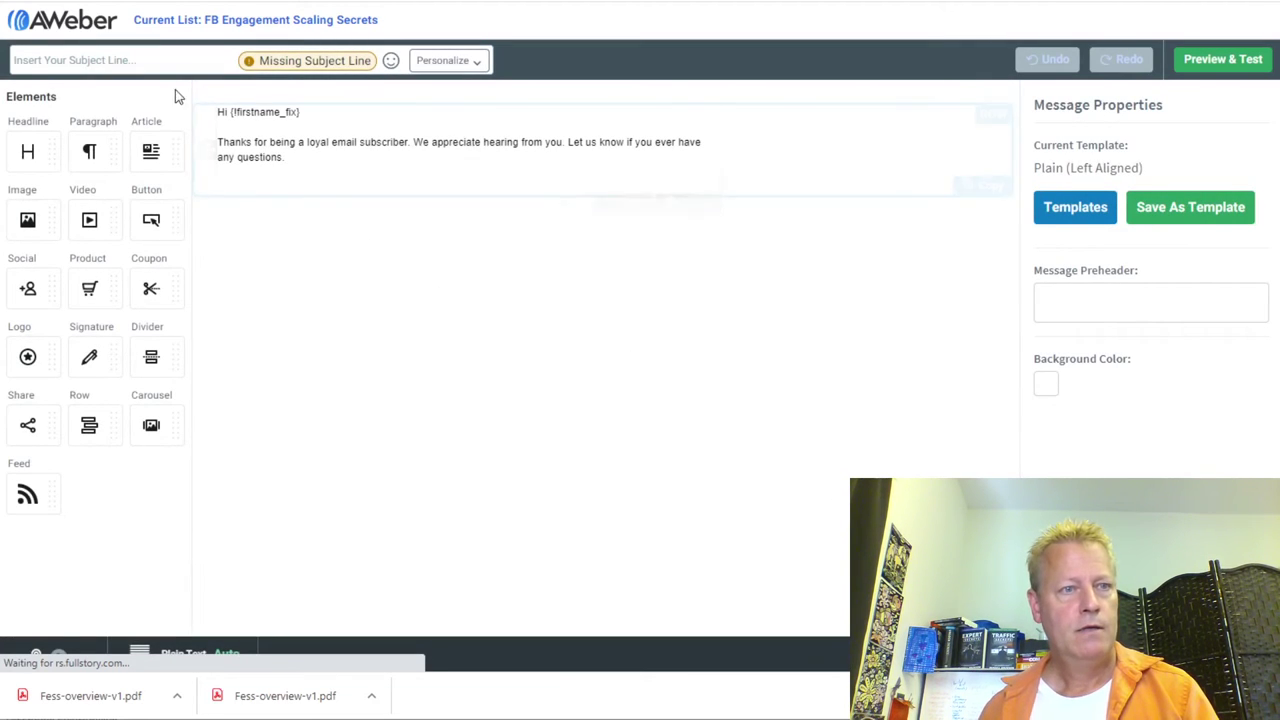
type("You're")
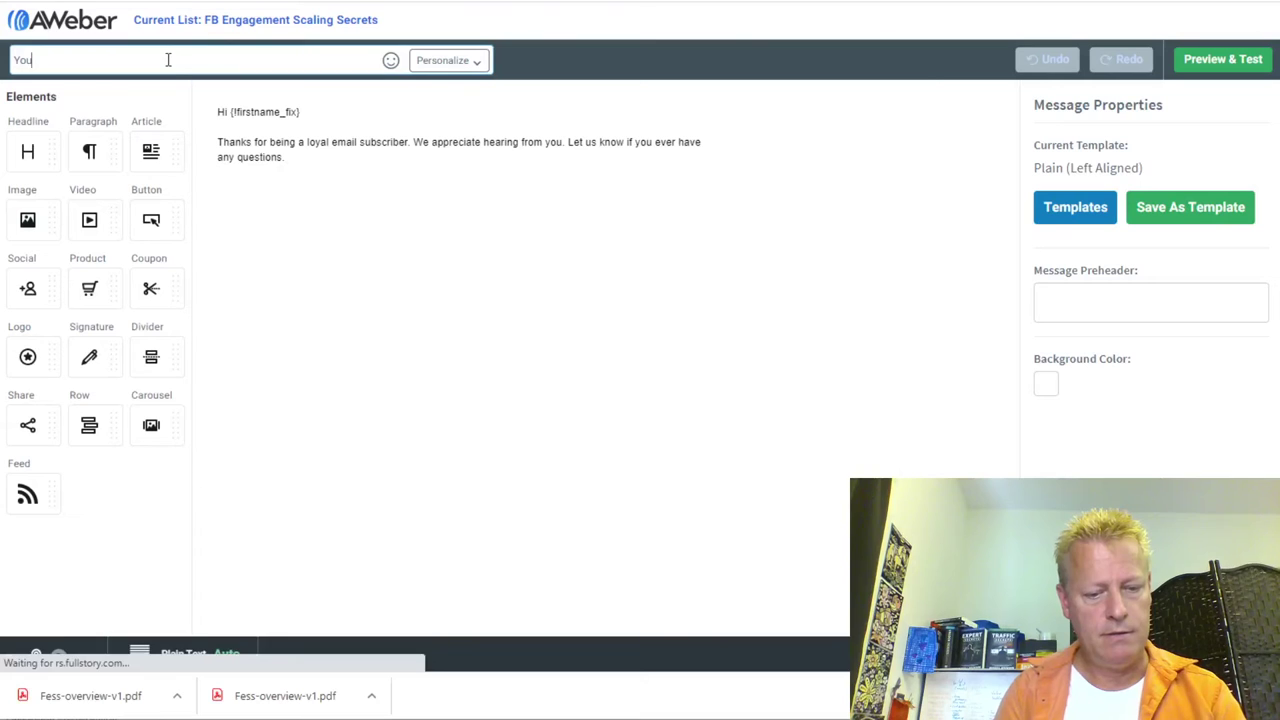
key("BackSpace")
key("BackSpace")
key("BackSpace")
type("Here's your")
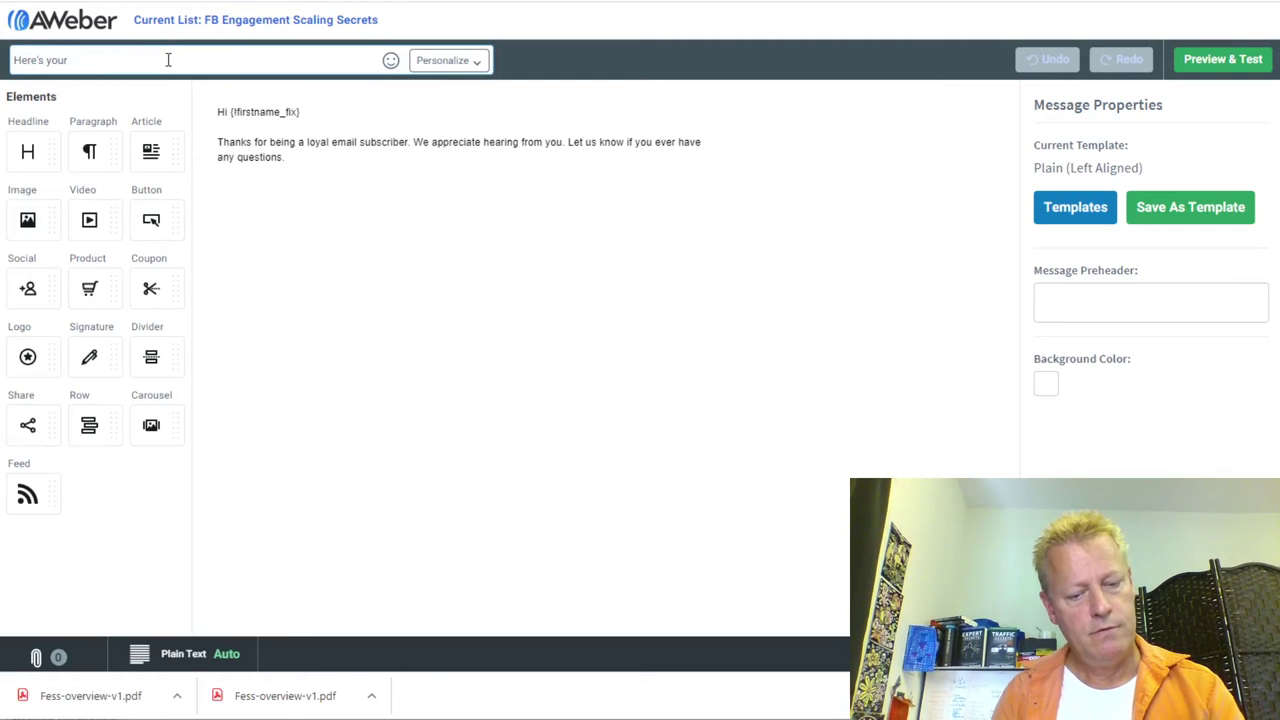
key("BackSpace")
key("BackSpace")
key("BackSpace")
key("BackSpace")
key("BackSpace")
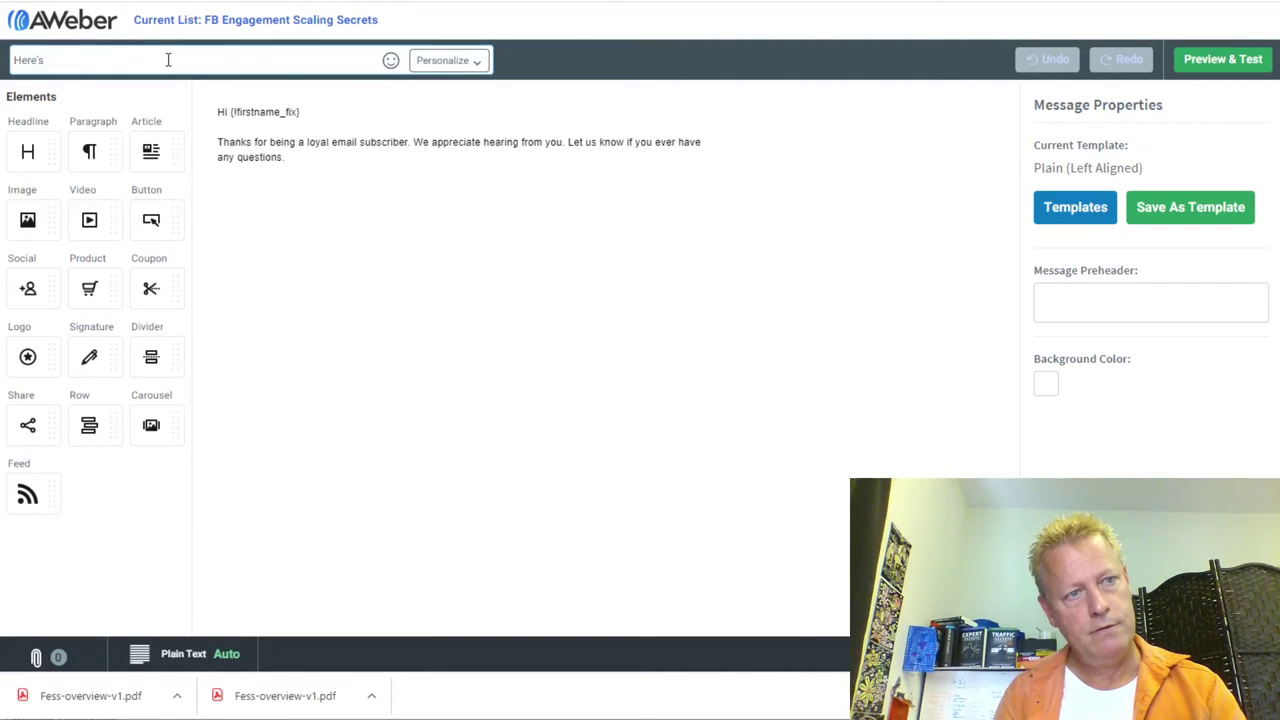
type("the Top 109")
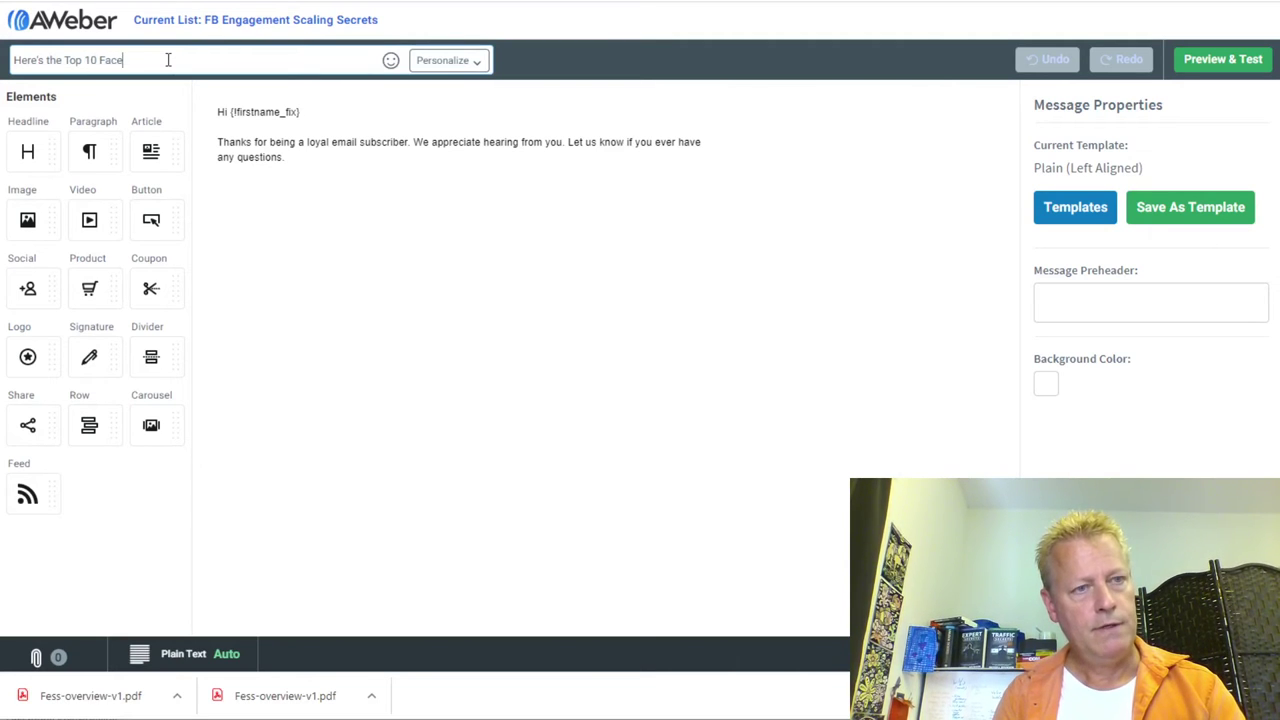
type("ok G")
key("BackSpace")
key("BackSpace")
key("BackSpace")
key("BackSpace")
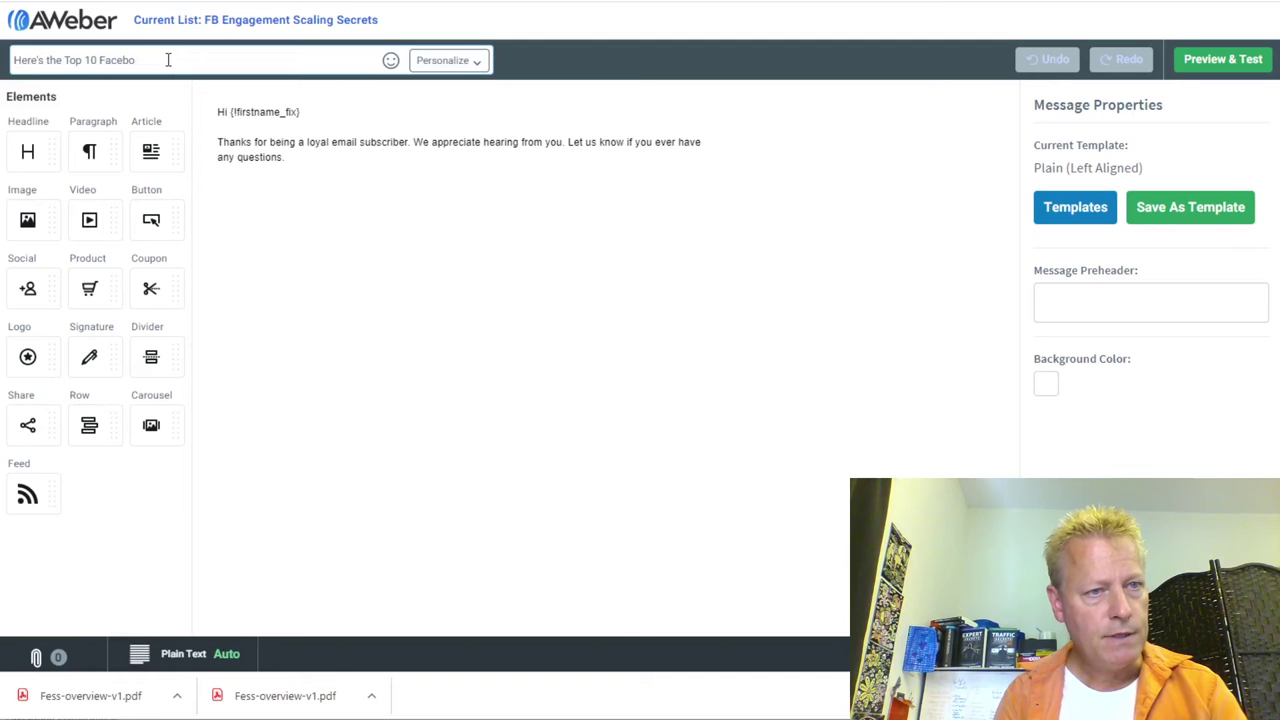
type("ok ENgagemen")
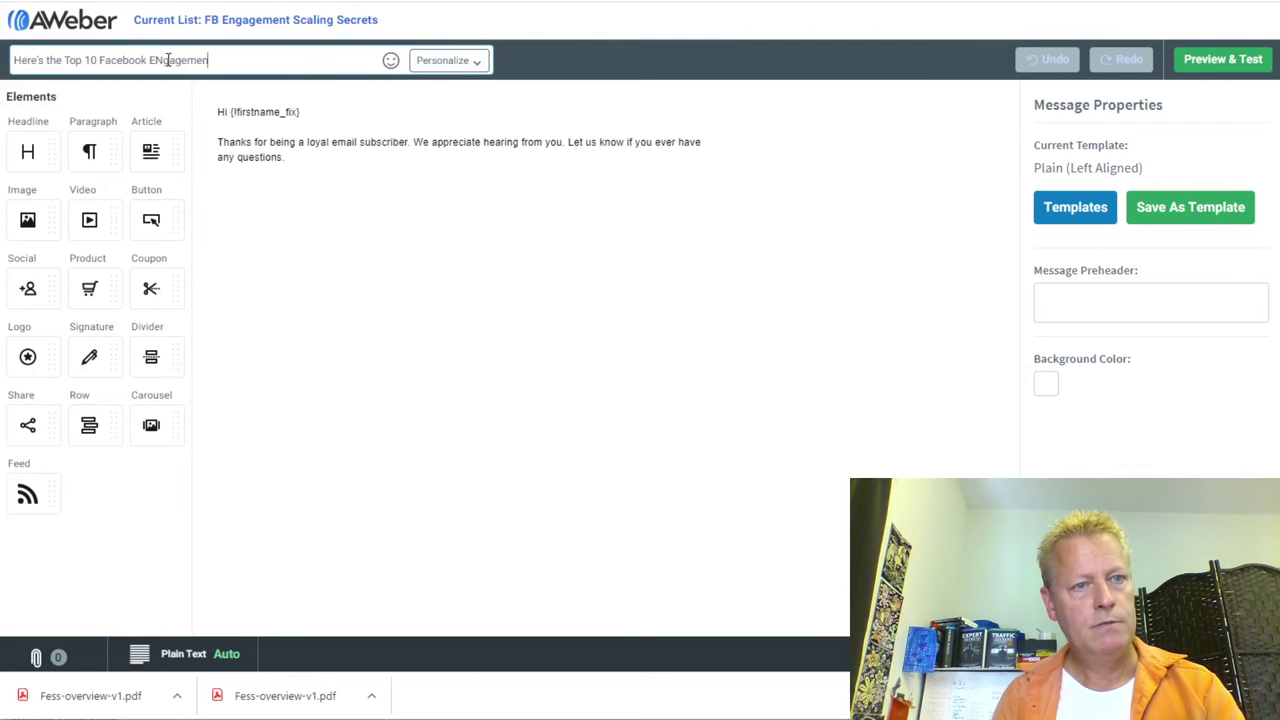
type("t Scaling Secrets")
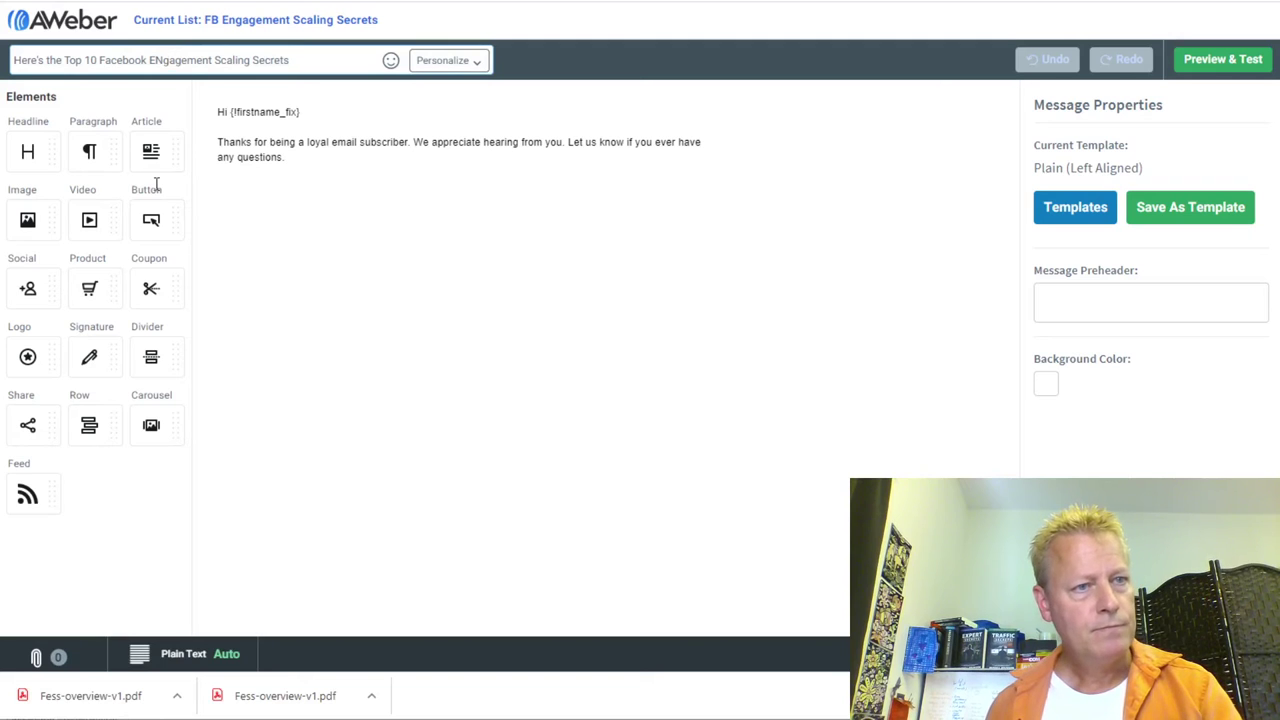
left_click(167, 57)
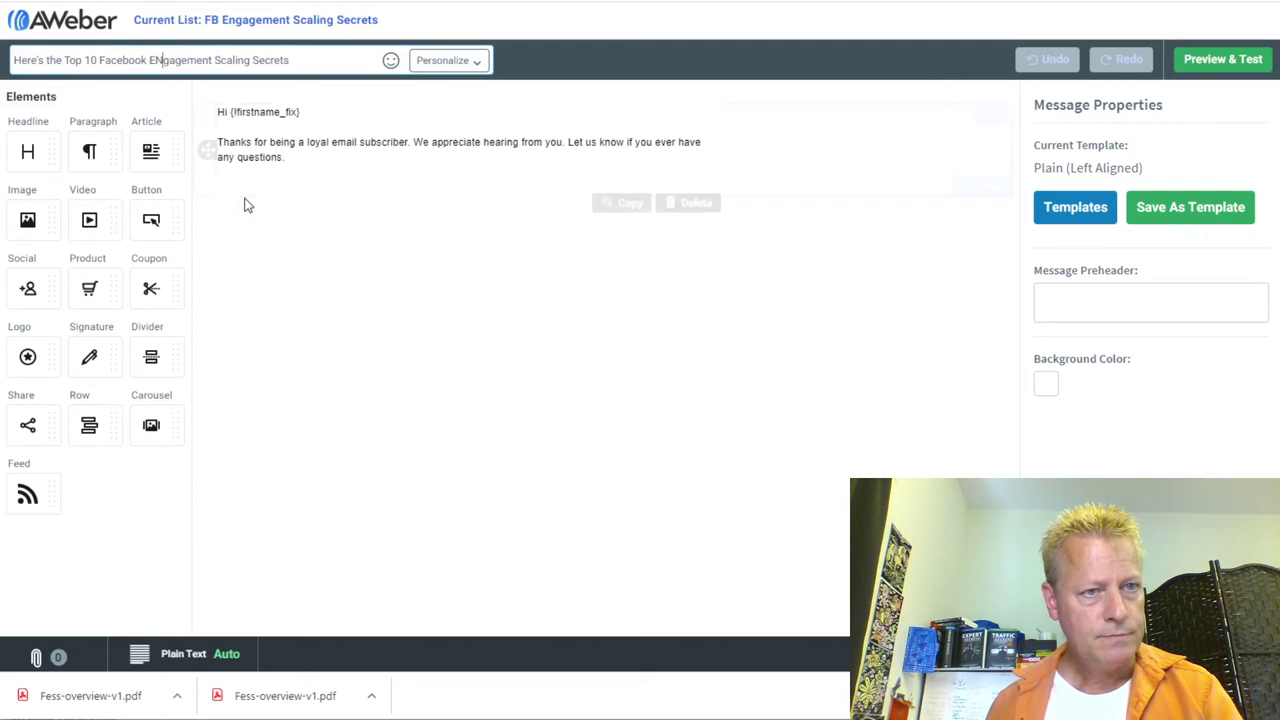
Step: Fix 'Engagement' in the subject and change the greeting to 'Hey my friend,'
key("BackSpace")
type("n")
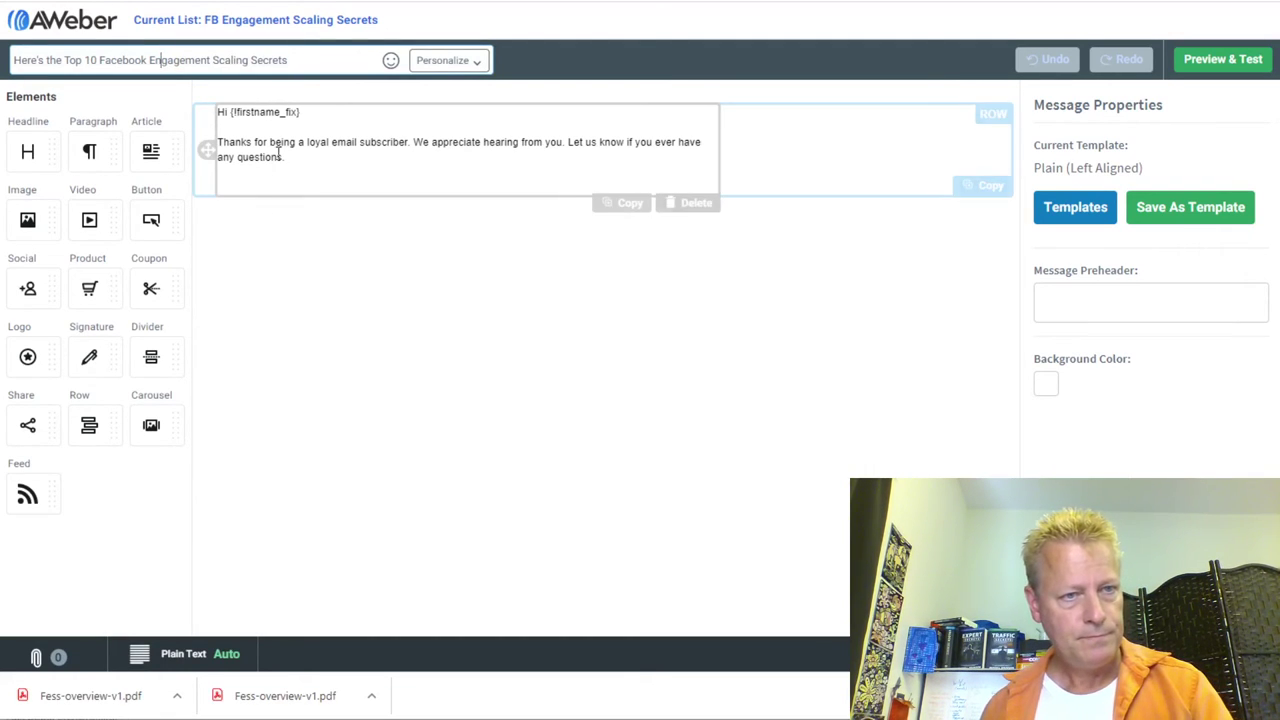
left_click(298, 190)
key("BackSpace")
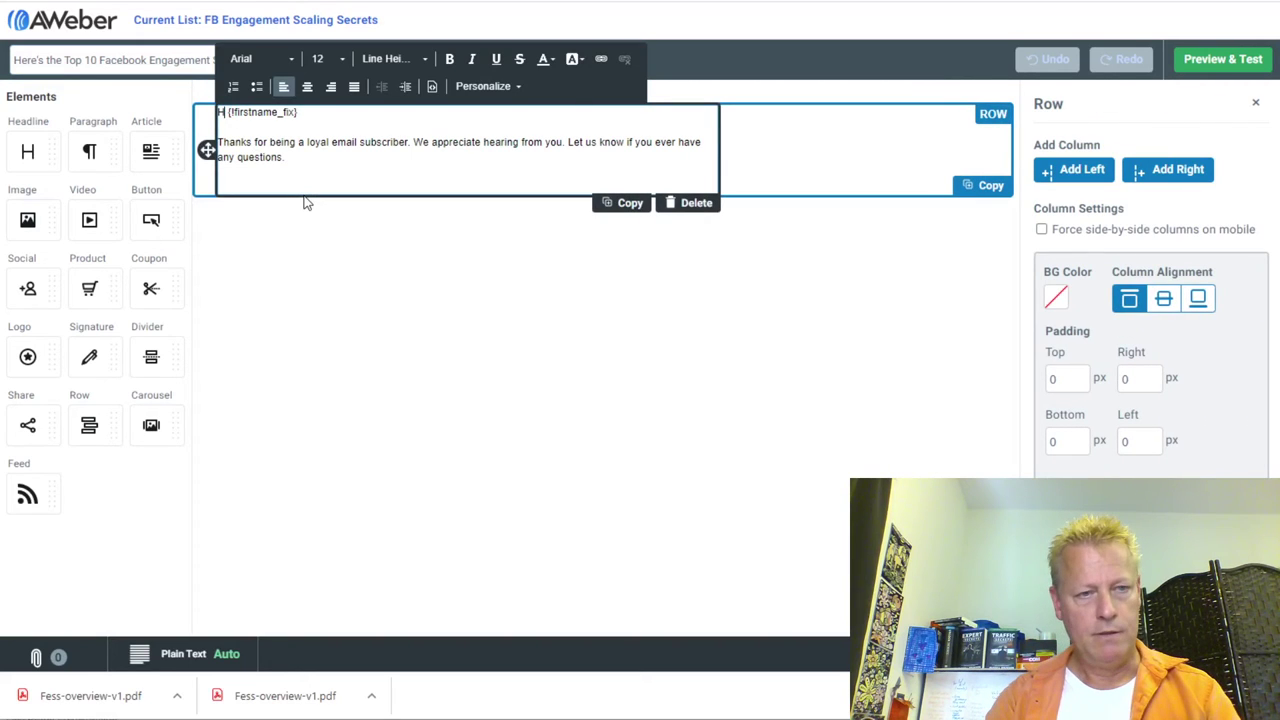
type("ey my fri")
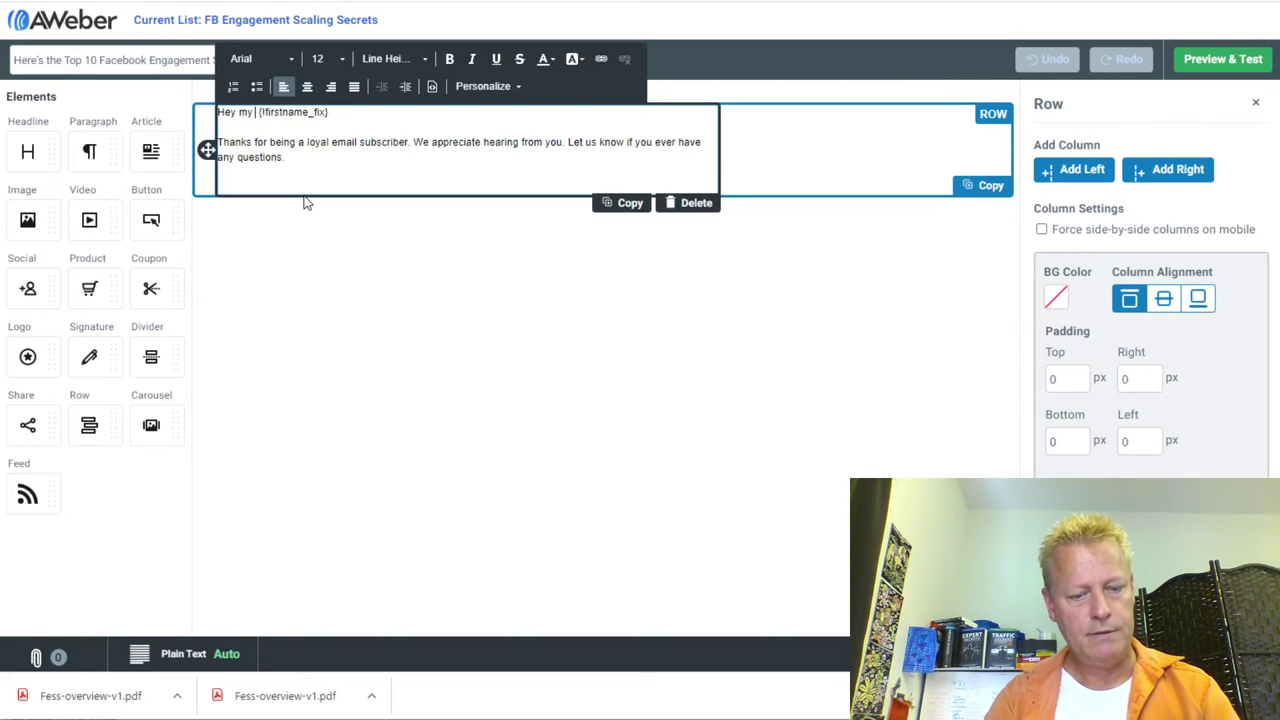
type("end")
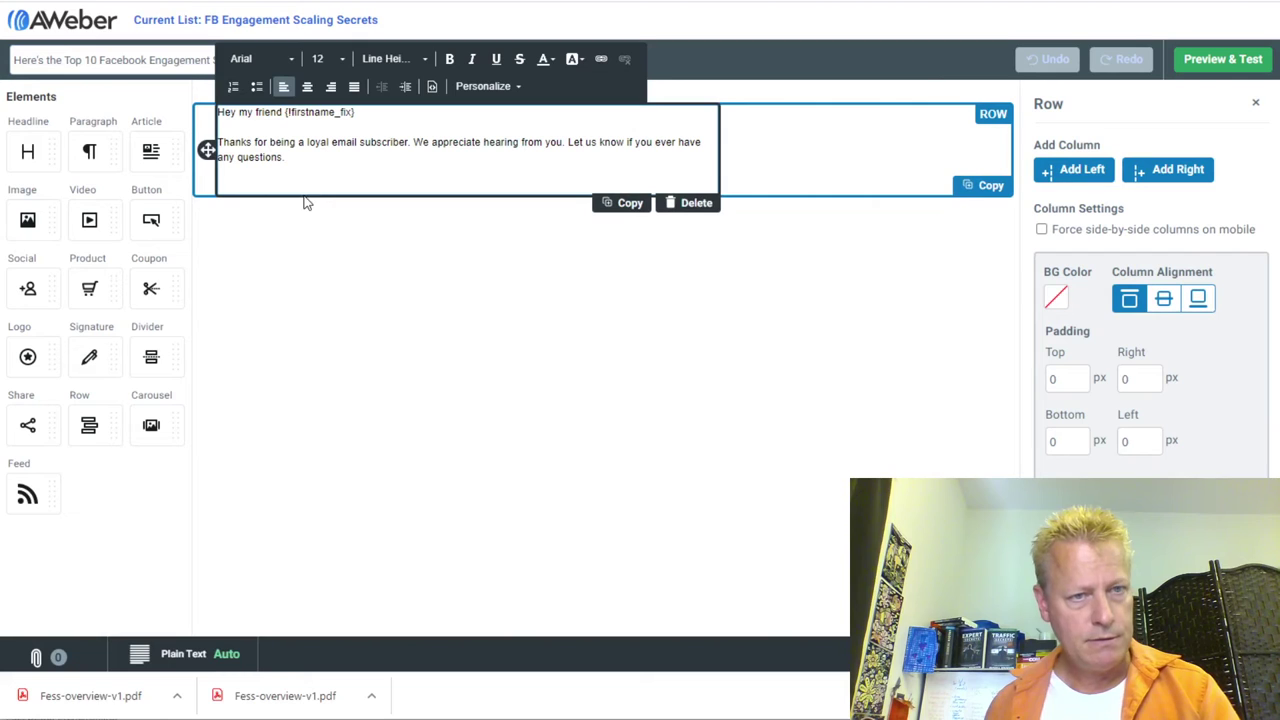
left_click(377, 112)
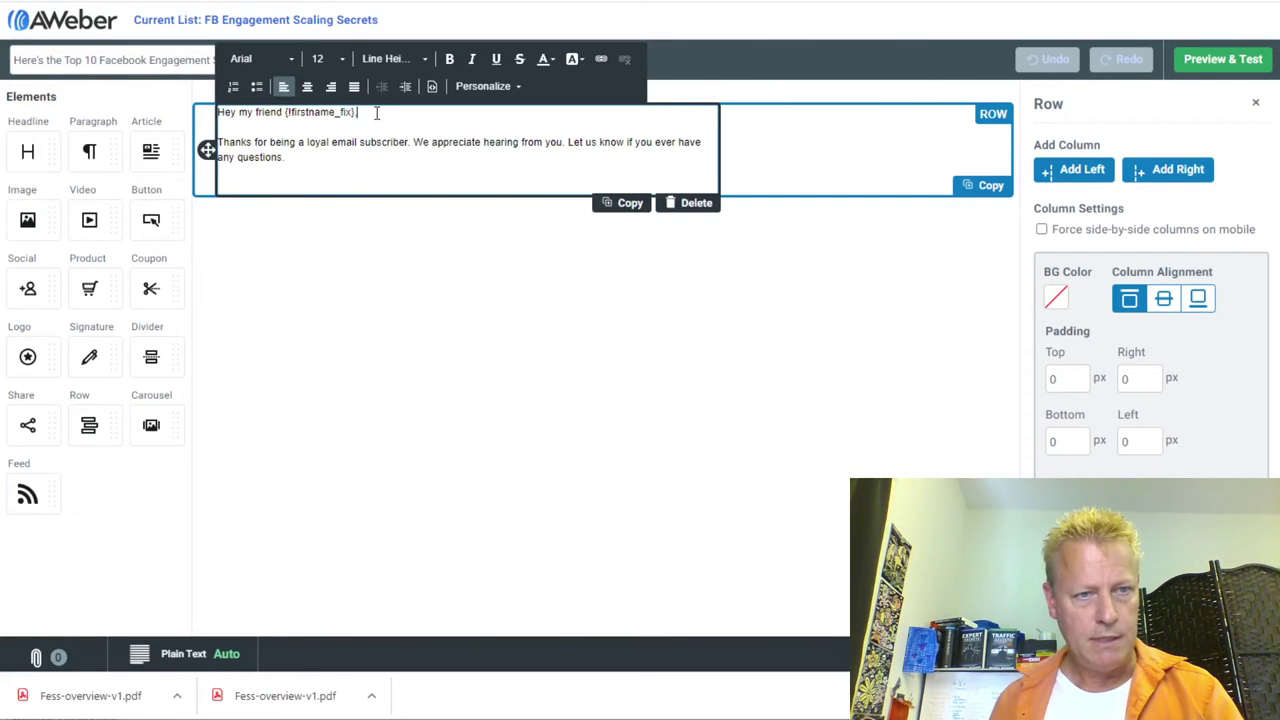
type(",")
Step: Thank readers for asking about the Facebook Engagement secrets and add the line pointing to fessgroup.jsgagnon.com
left_click_drag(287, 157, 270, 142)
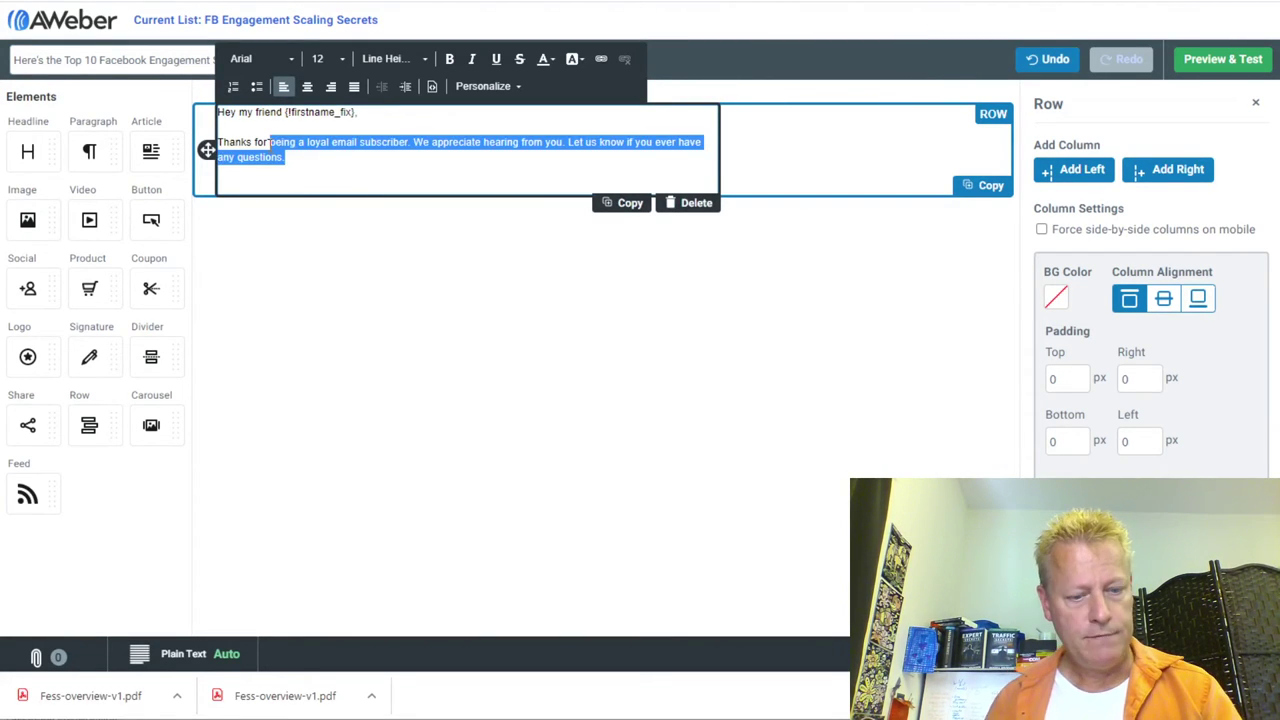
type("asking about the Facebook En")
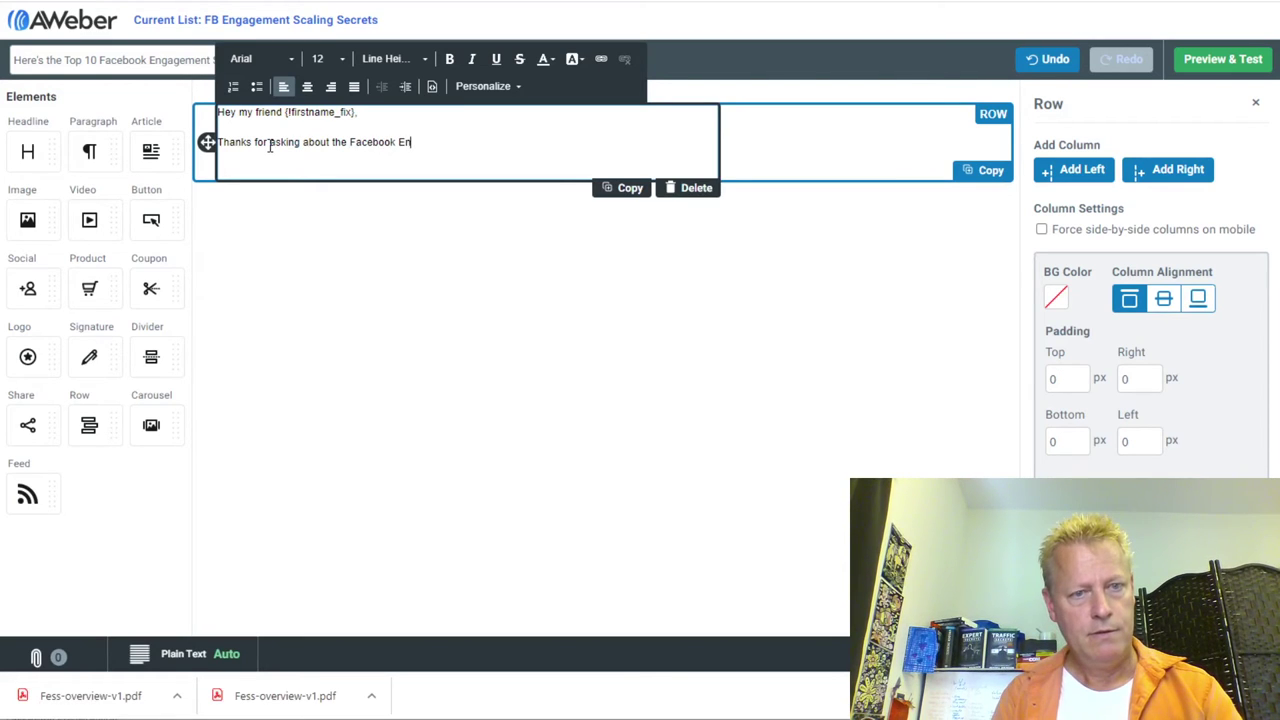
type("gagement se")
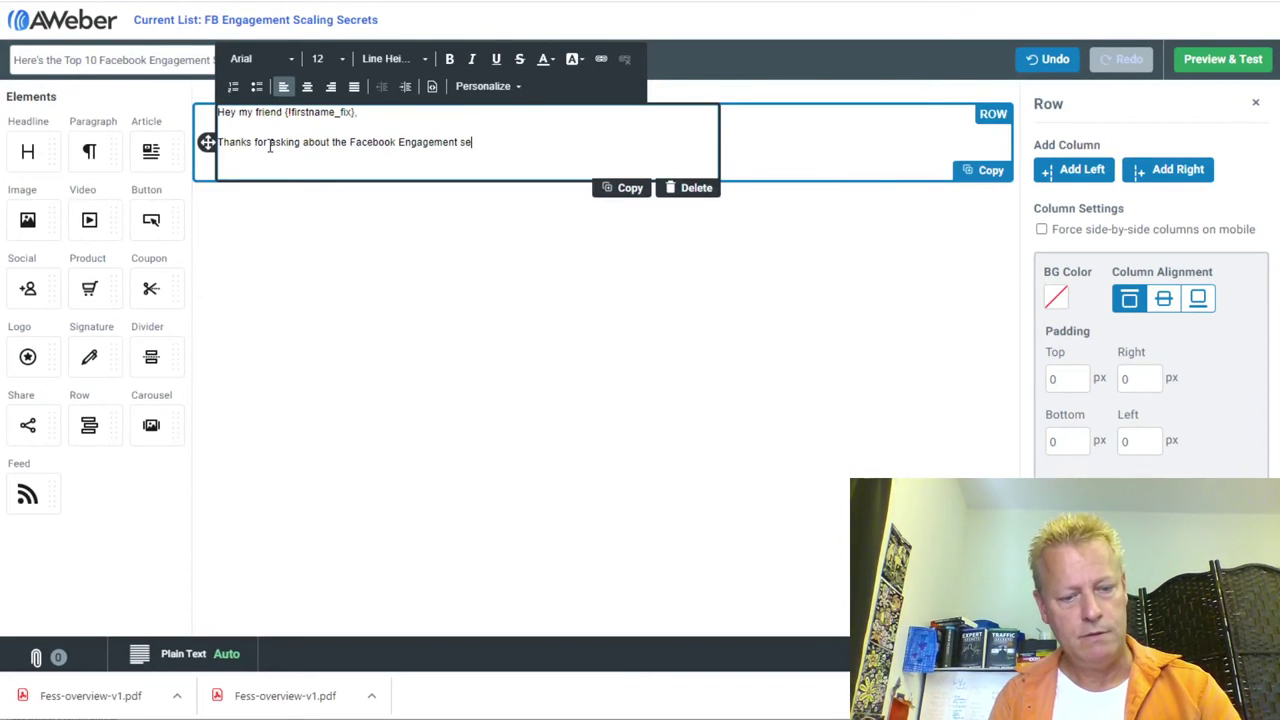
type("crets.")
key("Return")
key("Return")
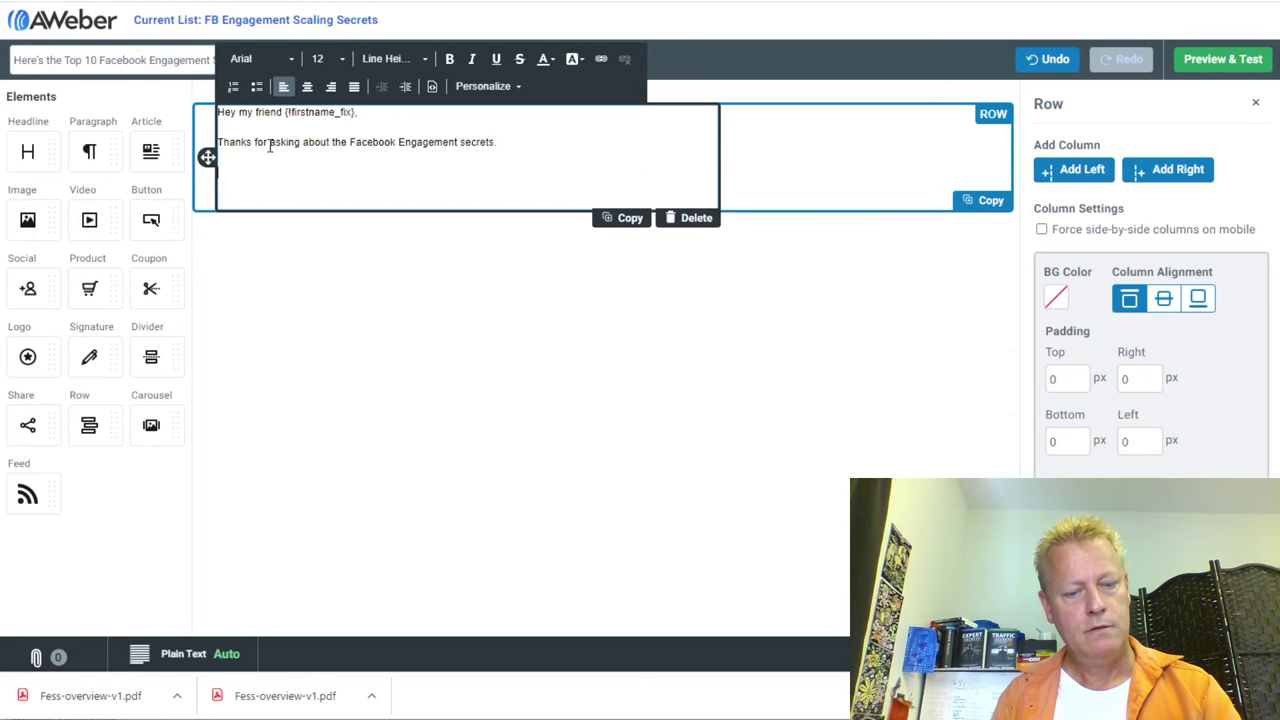
type("You can ")
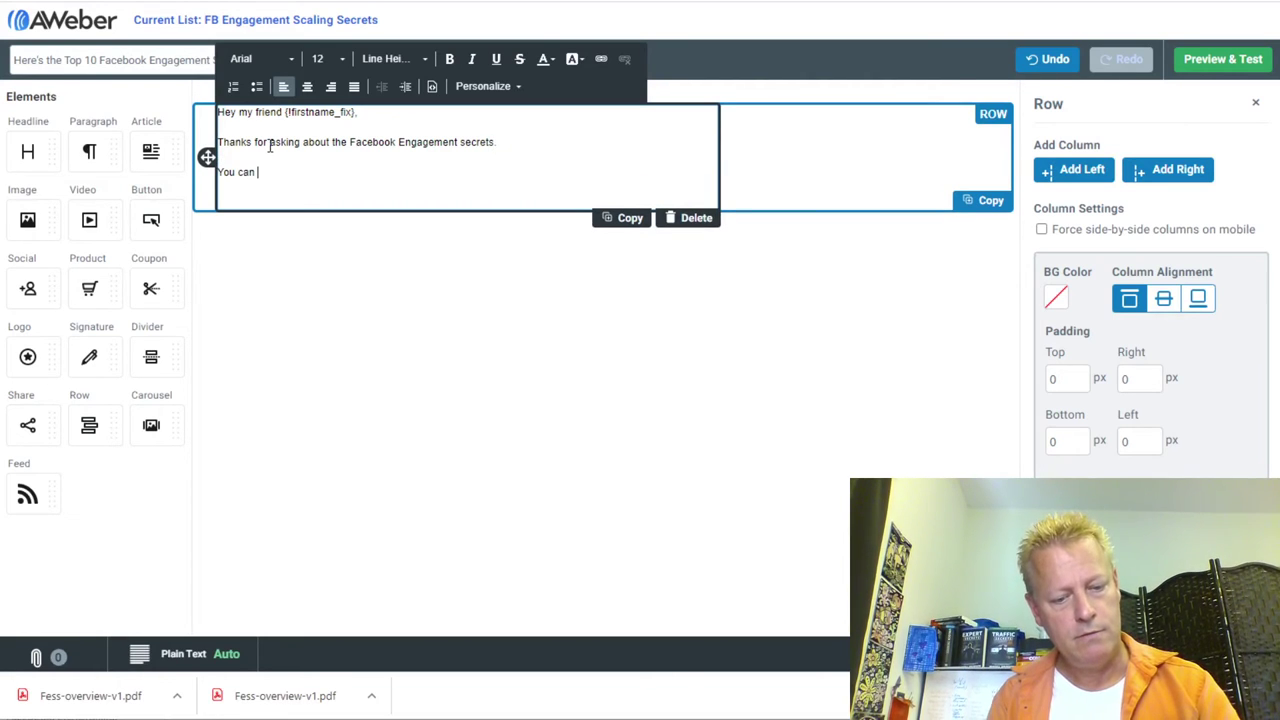
type("certainly find")
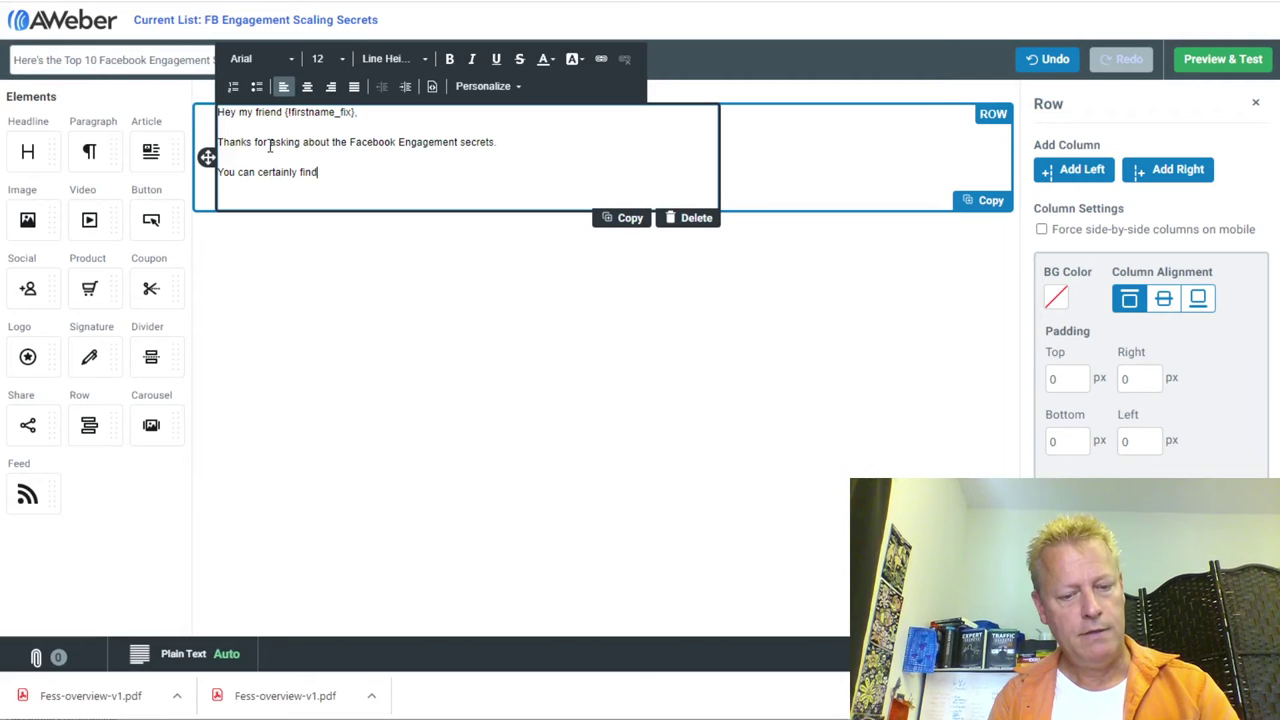
type(" this in the go")
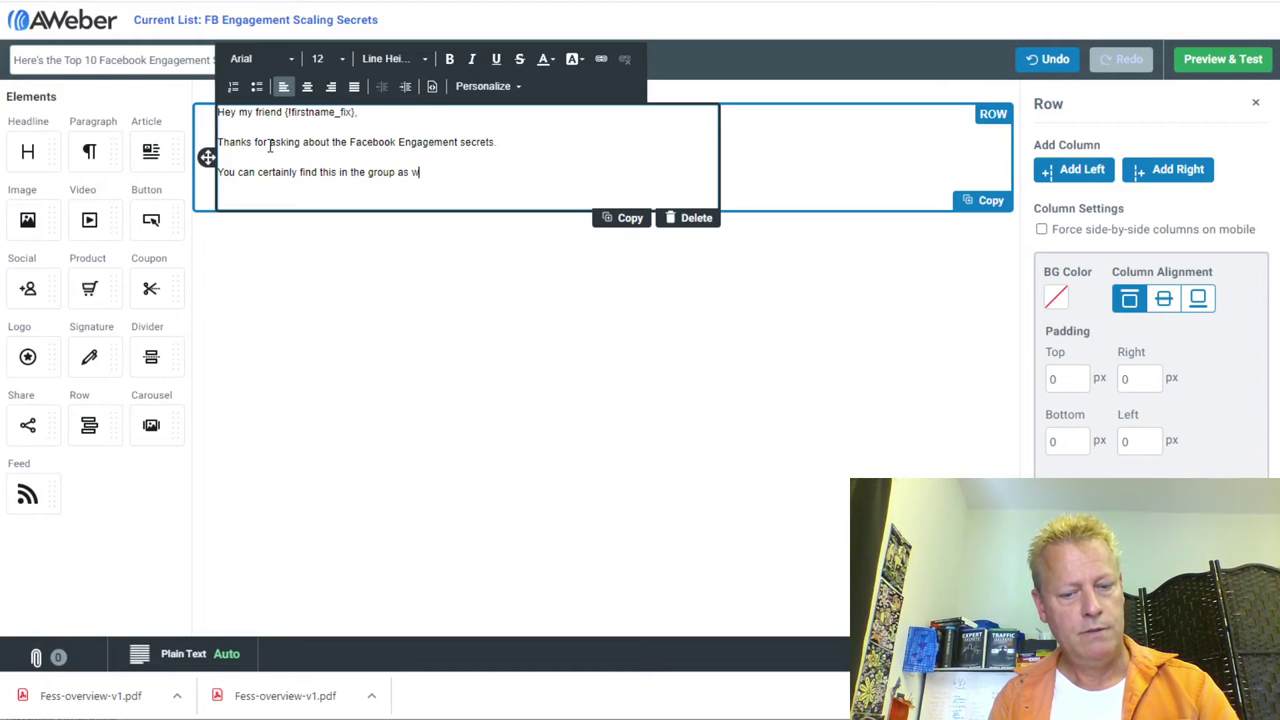
key("BackSpace")
key("BackSpace")
key("BackSpace")
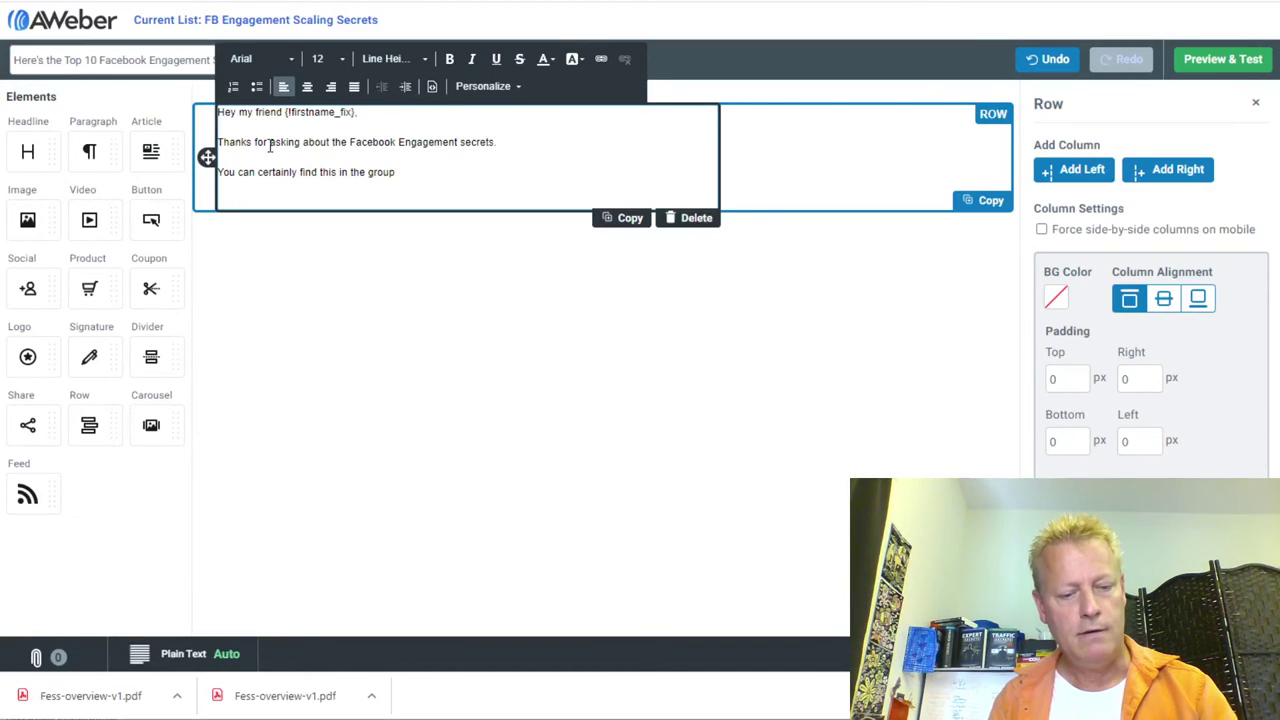
type("ss.jsgagnon.com")
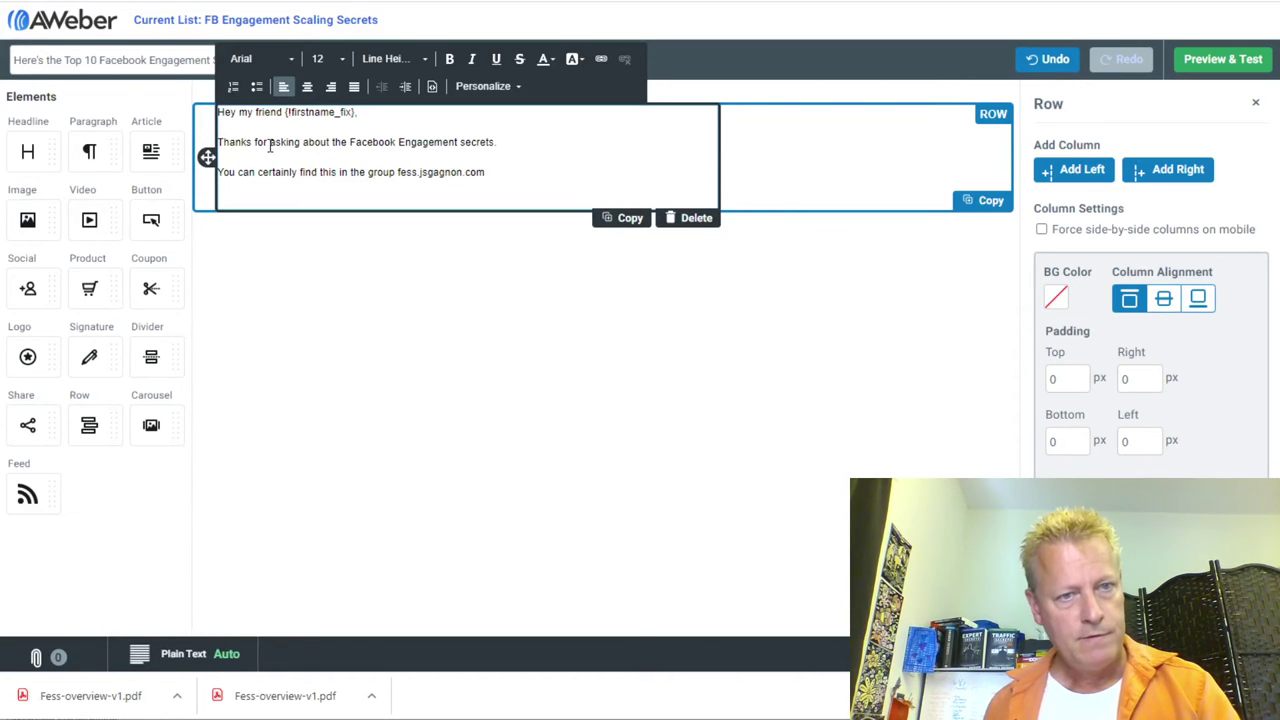
left_click(418, 172)
type("group")
left_click_drag(519, 174, 412, 180)
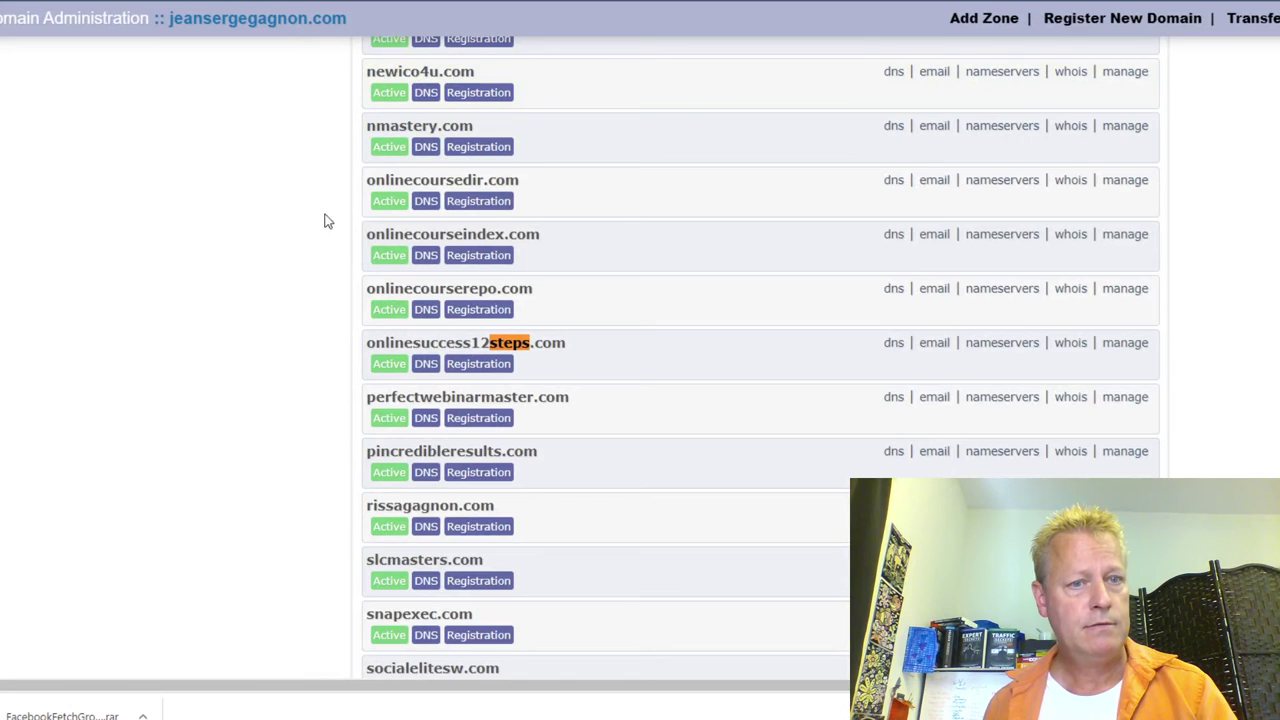
Step: Log in to ZoneEdit and open the main domain's DNS settings, scrolled to the last host records
mouse_move(196, 52)
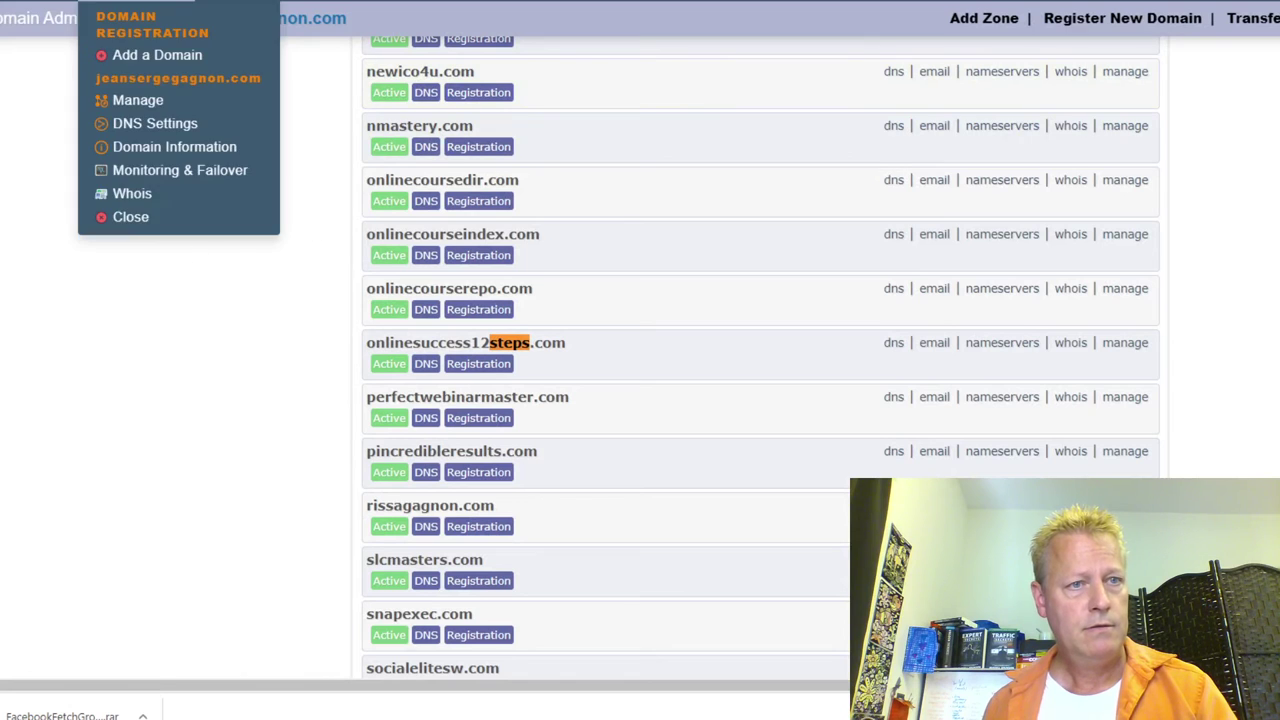
left_click(100, 191)
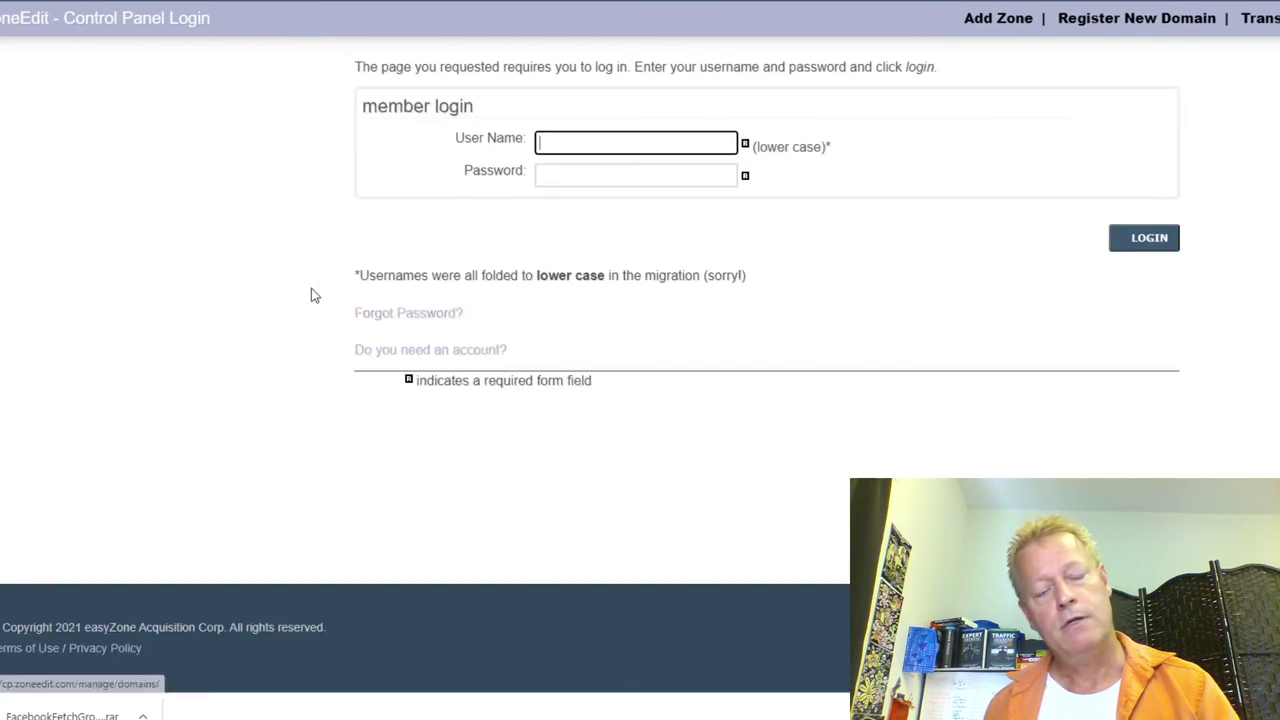
left_click(1145, 242)
scroll(362, 530, "down", 14)
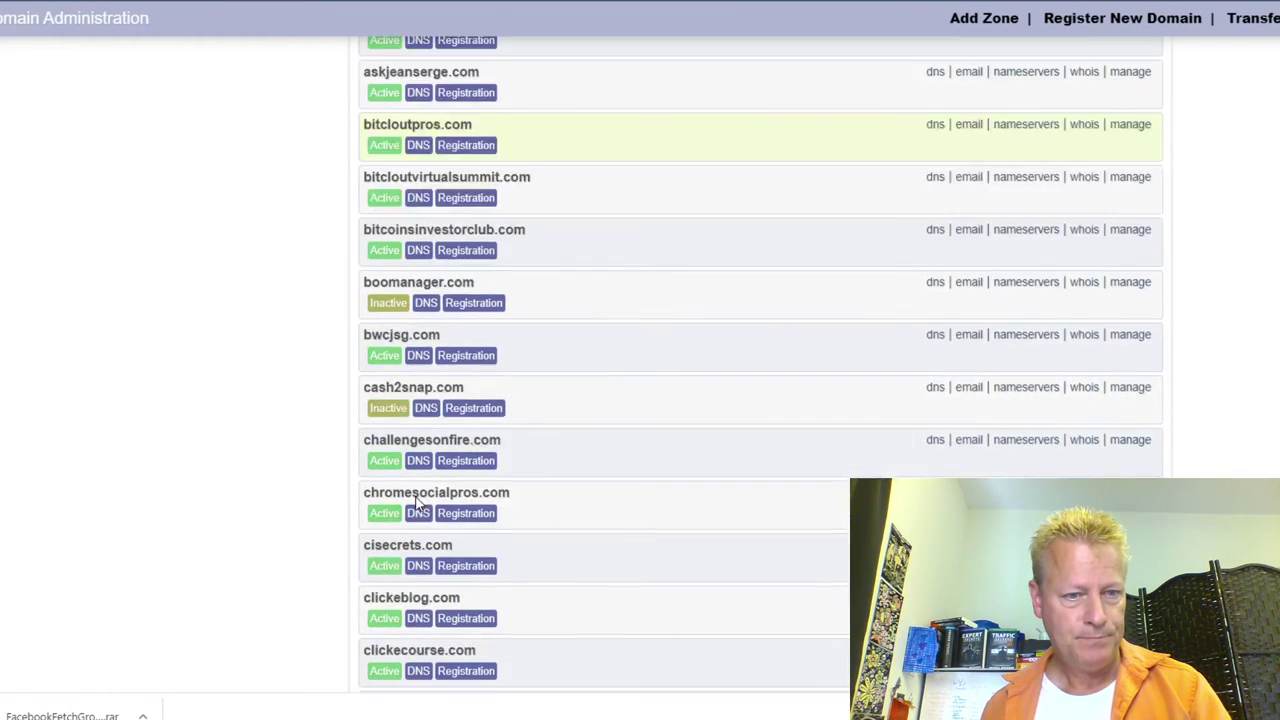
scroll(457, 571, "down", 2)
left_click(935, 283)
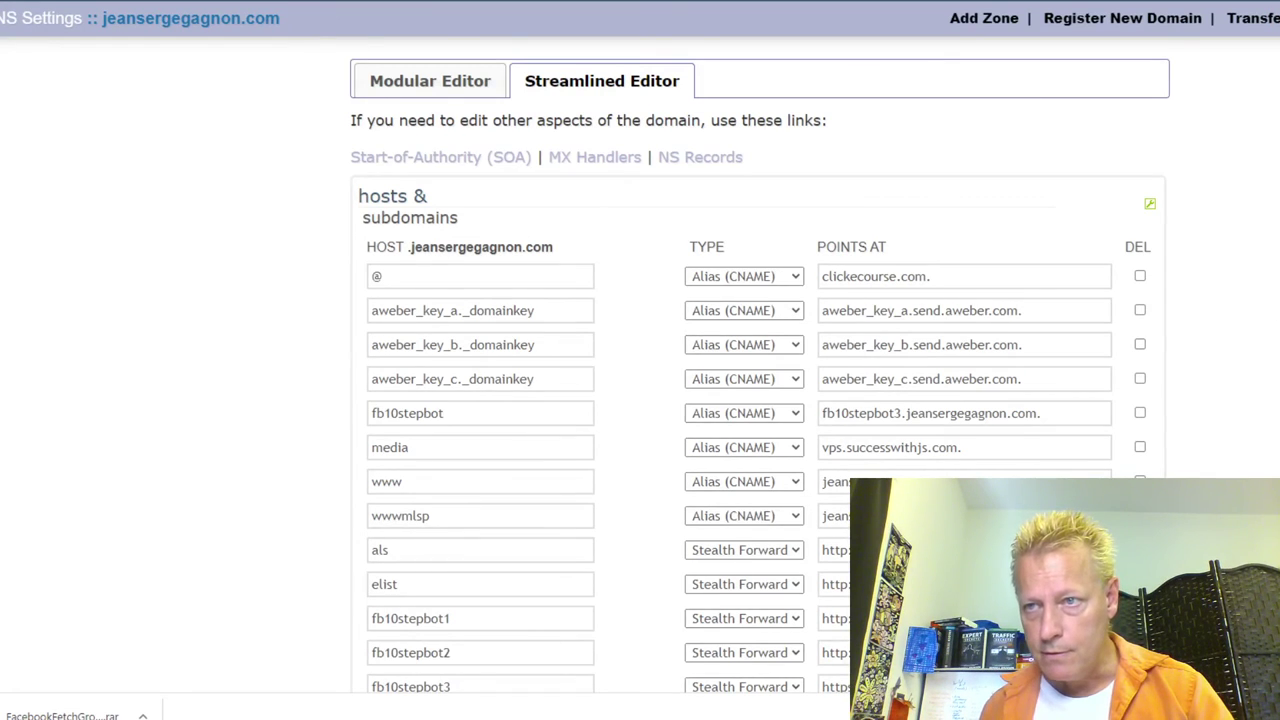
scroll(640, 365, "down", 20)
scroll(756, 358, "down", 20)
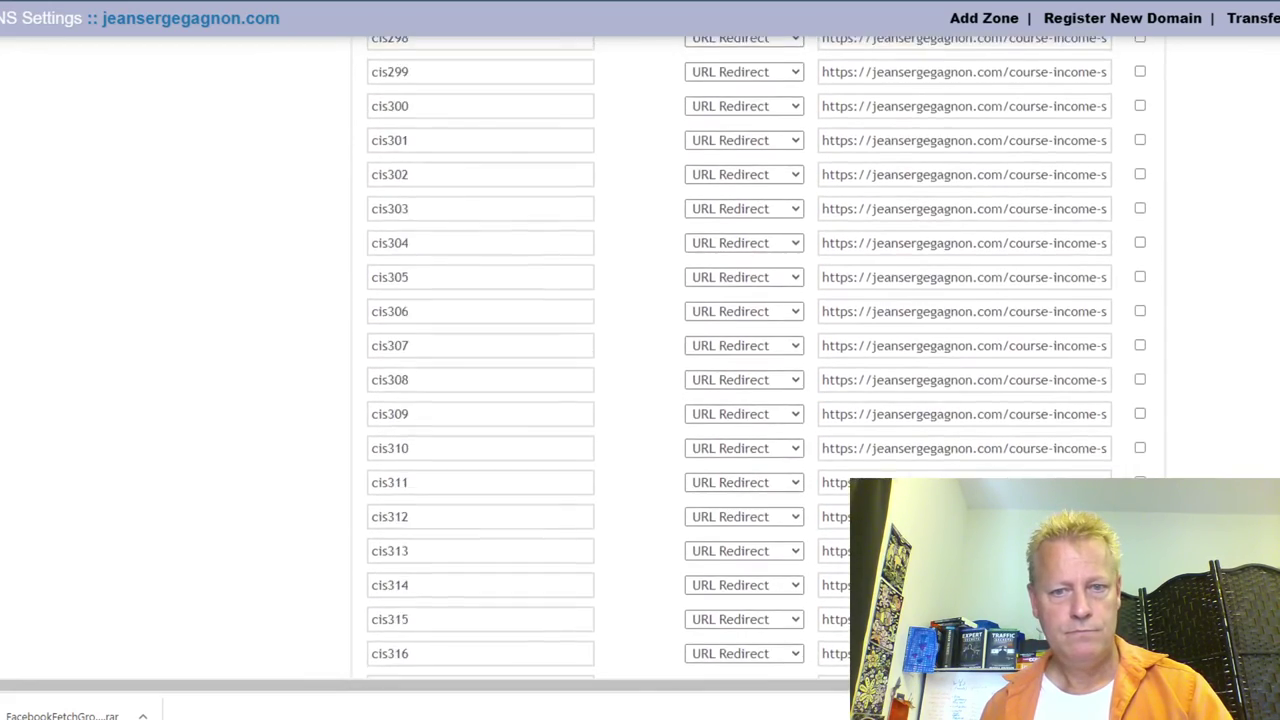
scroll(756, 358, "down", 20)
scroll(903, 289, "down", 5)
scroll(903, 289, "up", 7)
Step: Add a host record 'fessgroup' of type URL Redirect
left_click(510, 384)
type("fess")
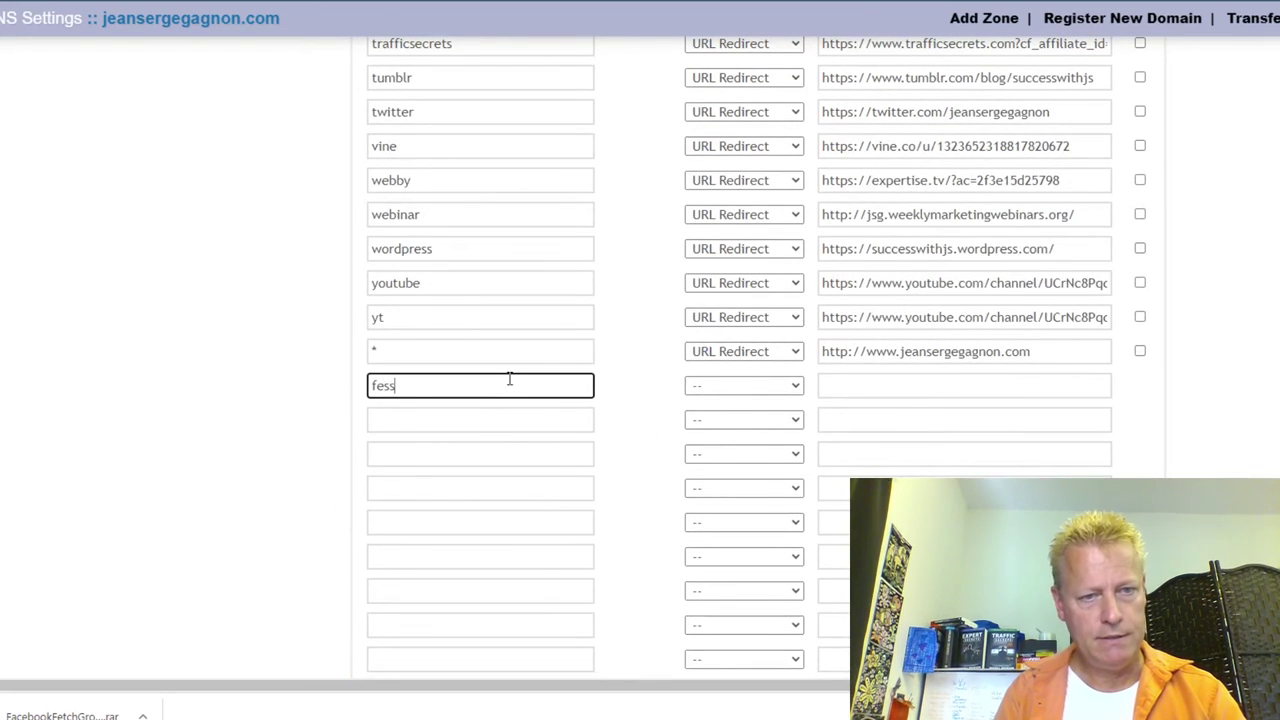
type("group")
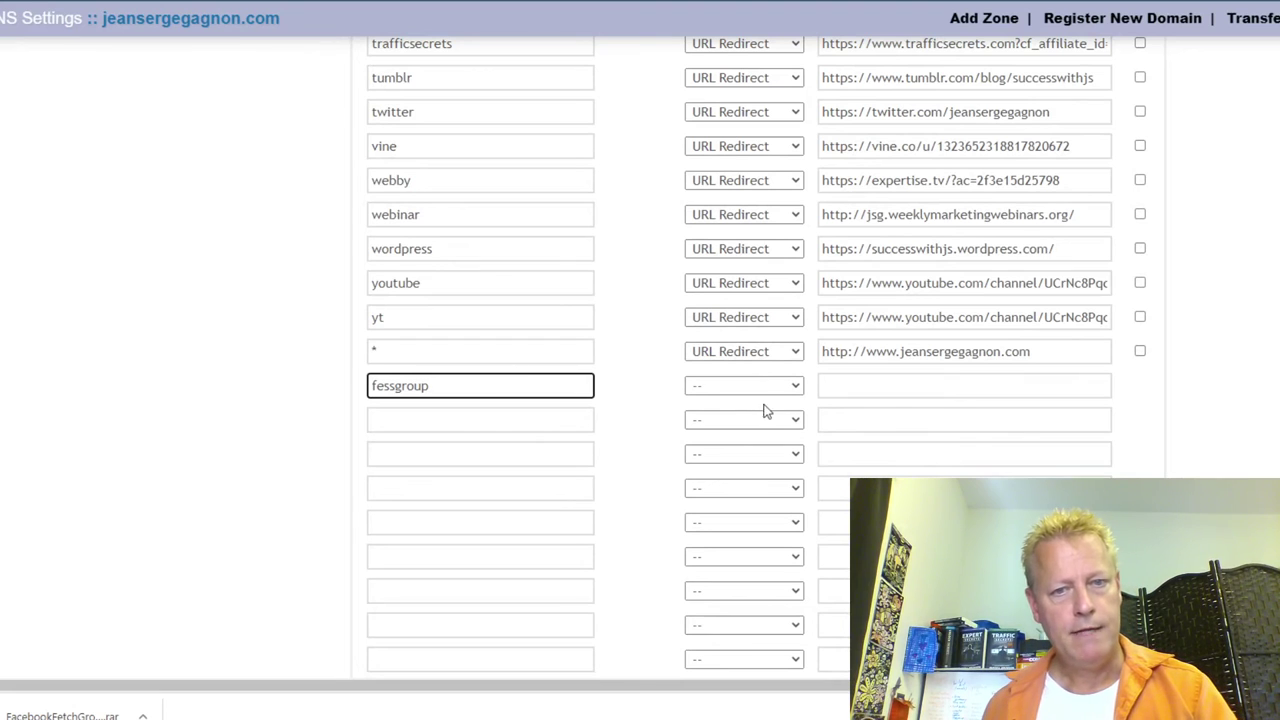
left_click(771, 386)
left_click(745, 540)
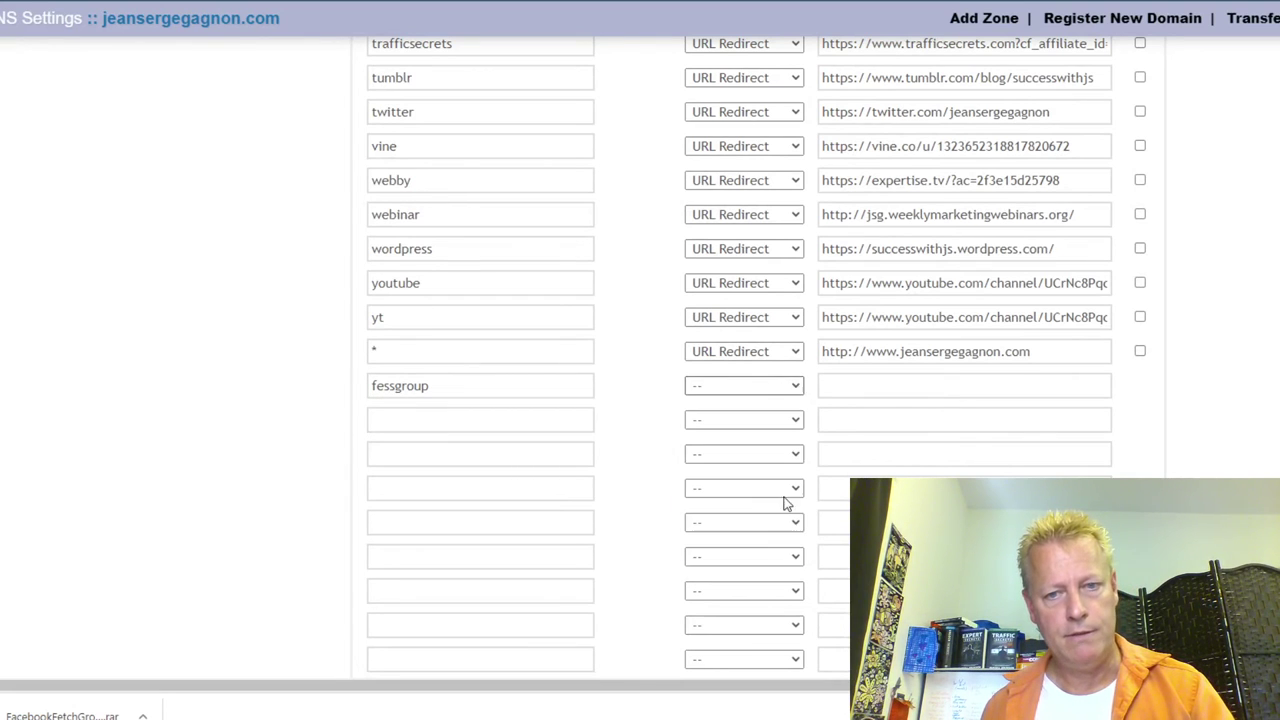
left_click(842, 388)
Step: Paste the Facebook group URL as the fessgroup destination and submit the record with NEXT
mouse_move(325, 92)
key("Tab")
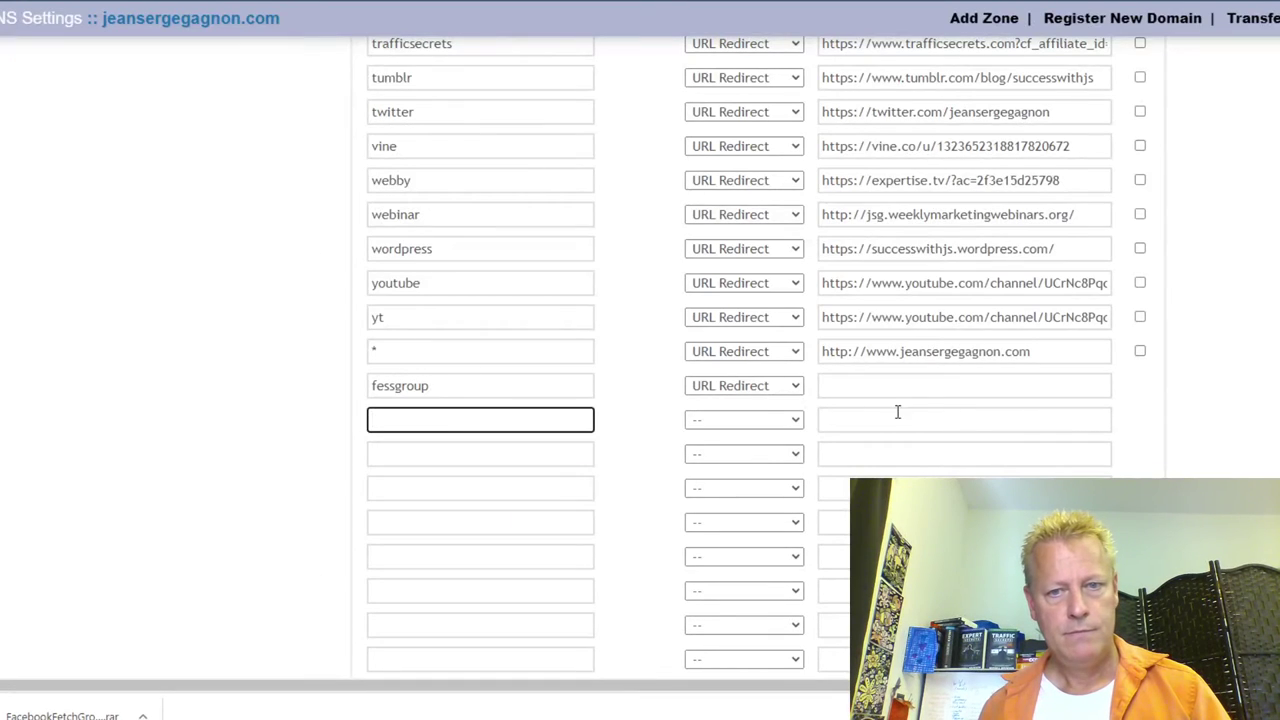
left_click(902, 390)
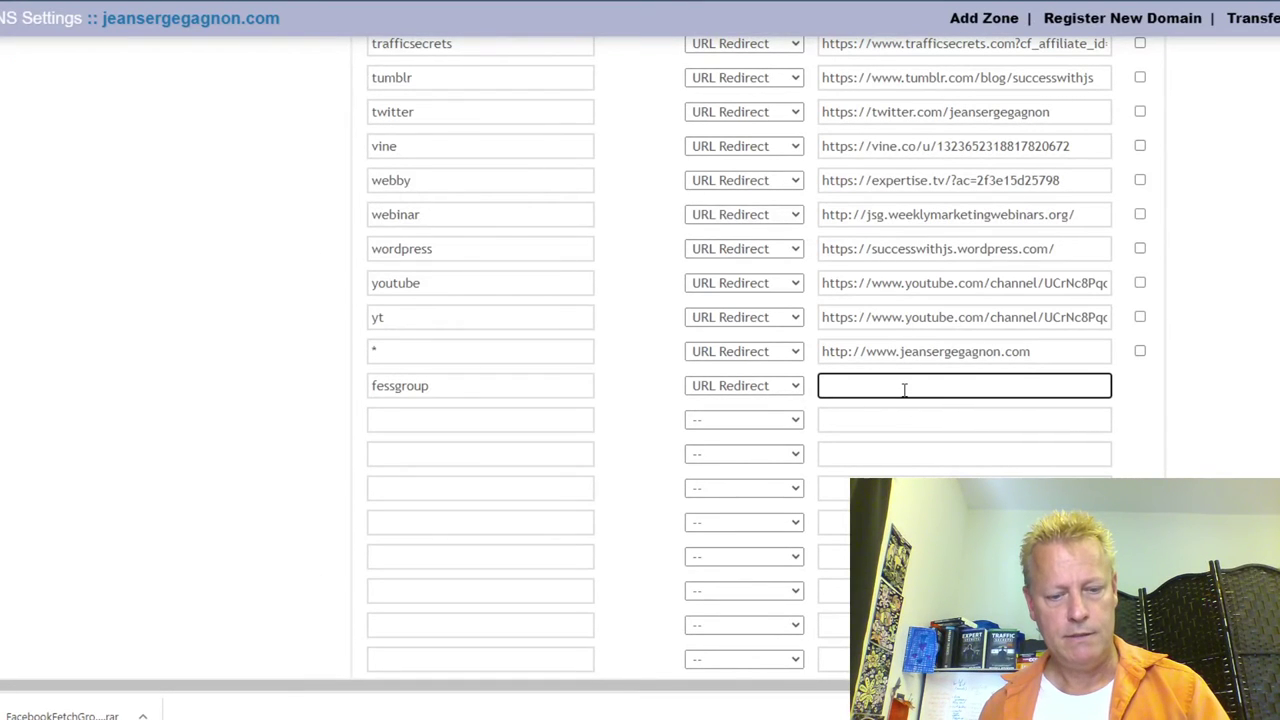
type("/www.facebook.com/groups/socialpromanager")
left_click(502, 424)
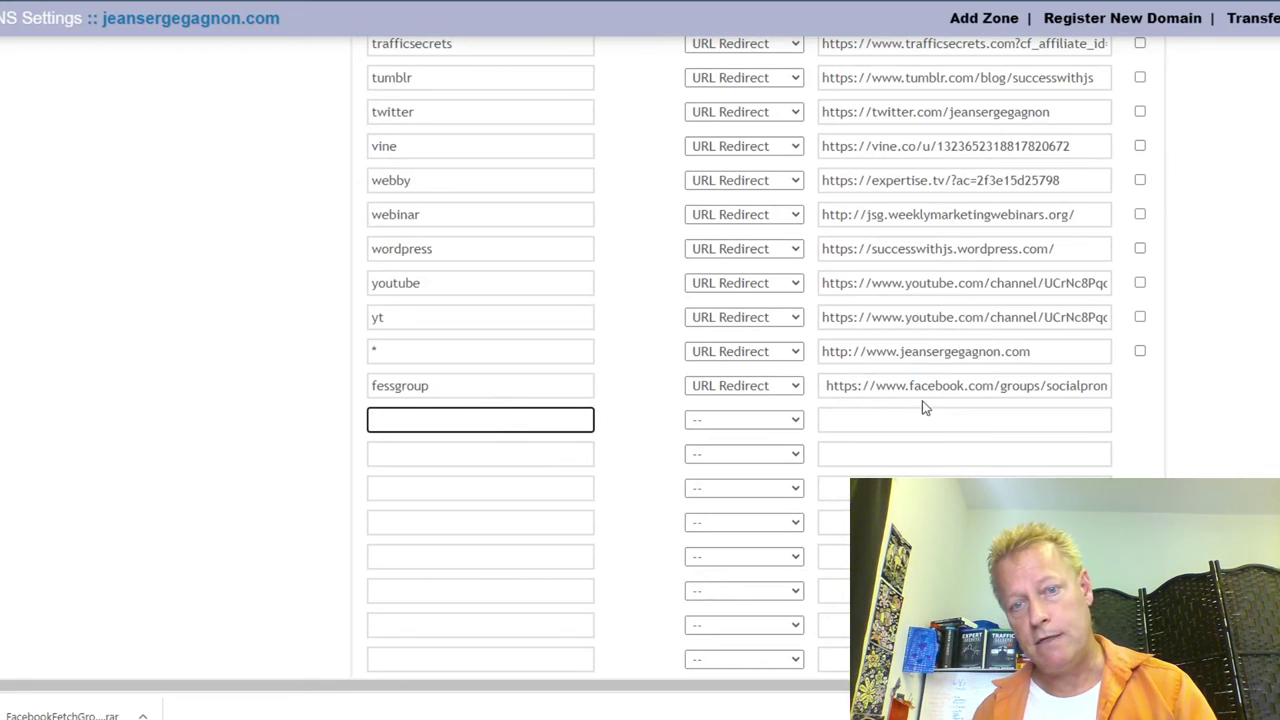
left_click(416, 388)
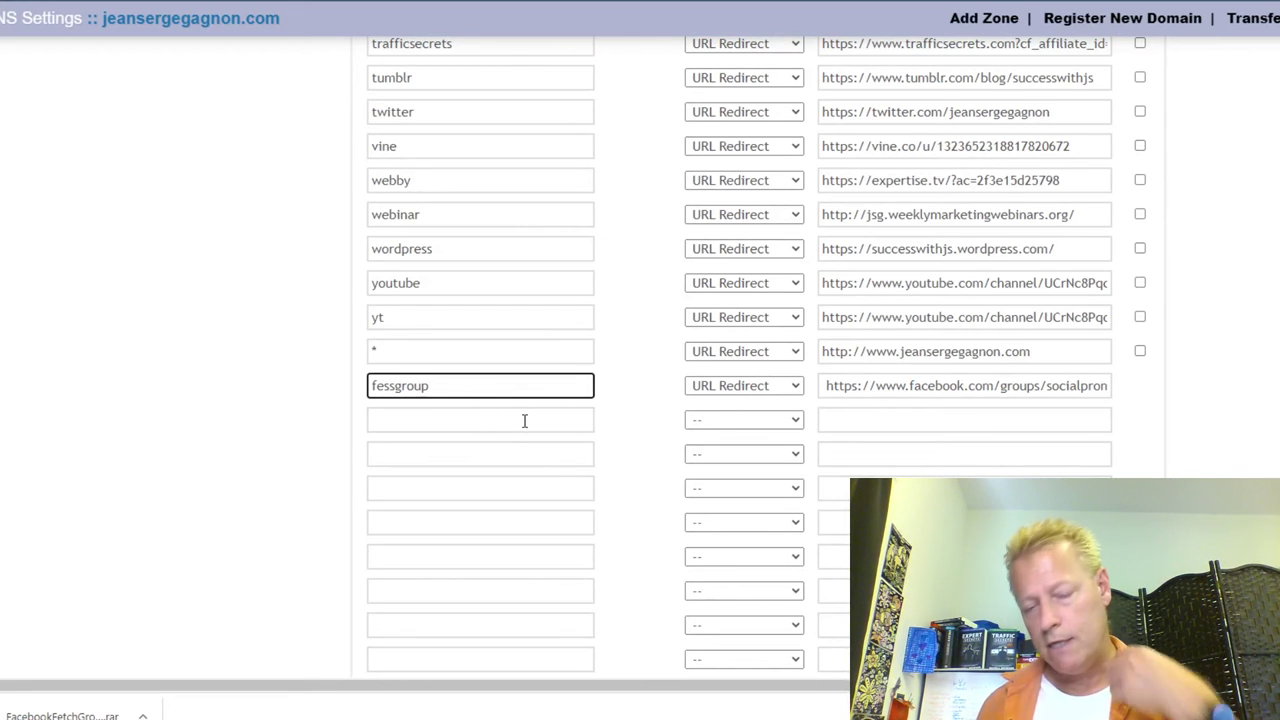
scroll(1083, 400, "down", 8)
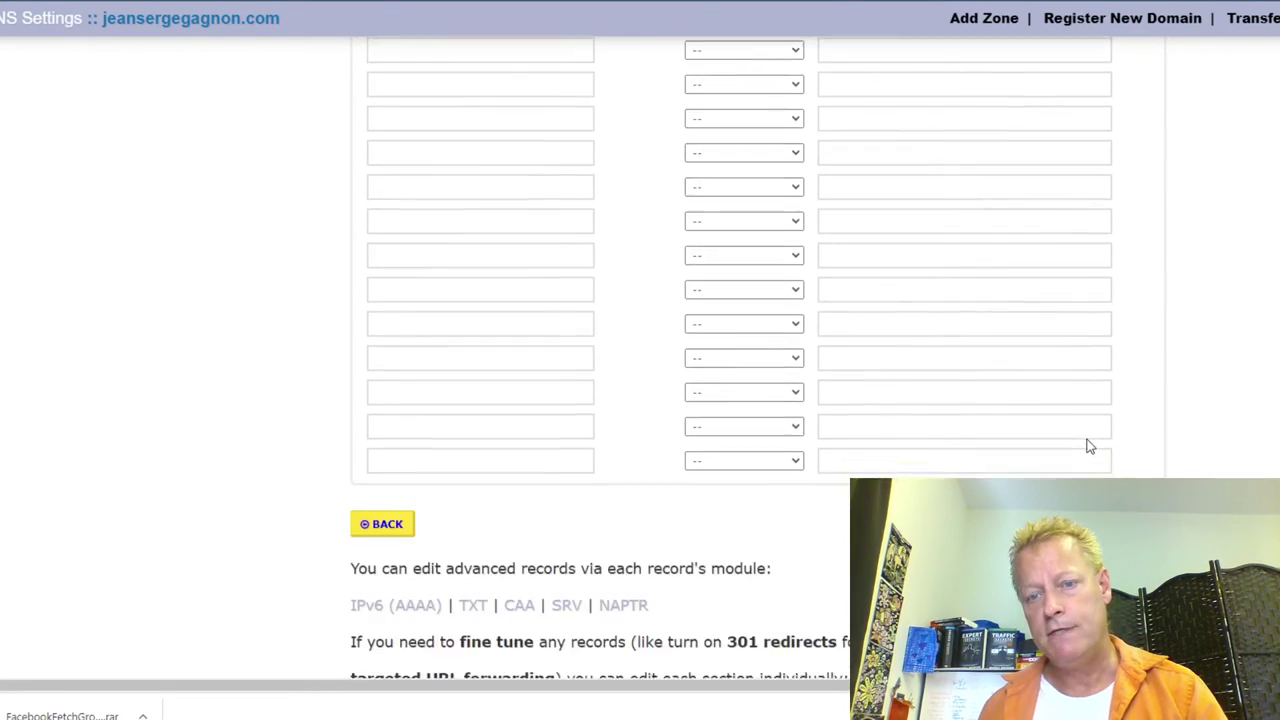
left_click(1128, 266)
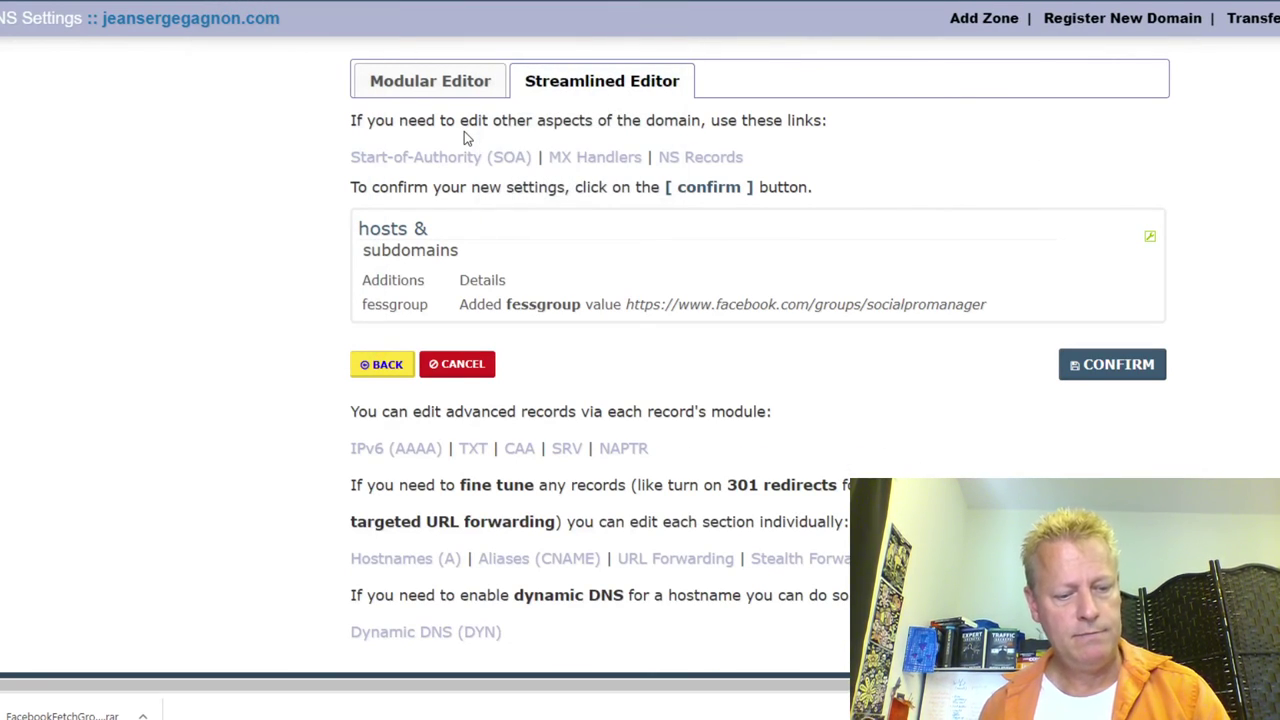
Step: Return to the AWeber email and select the fessgroup.jsgagnon.com address
key("alt+Tab")
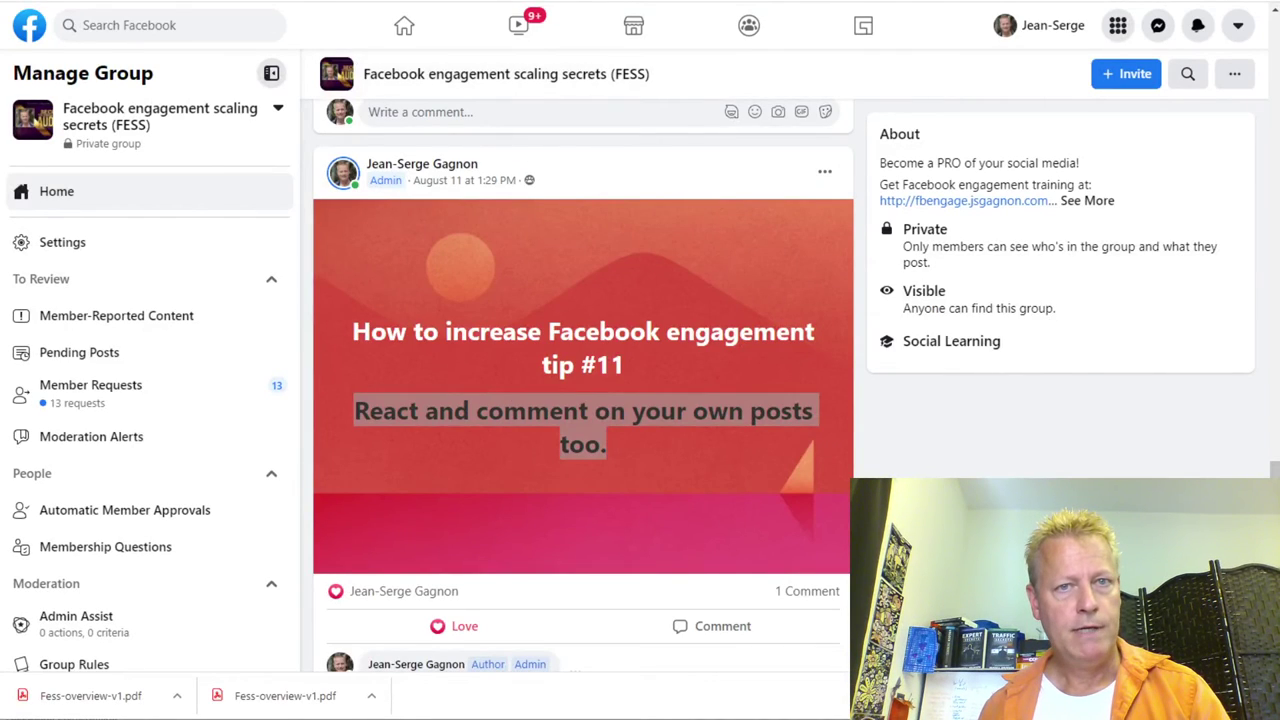
key("alt+Tab")
left_click(458, 192)
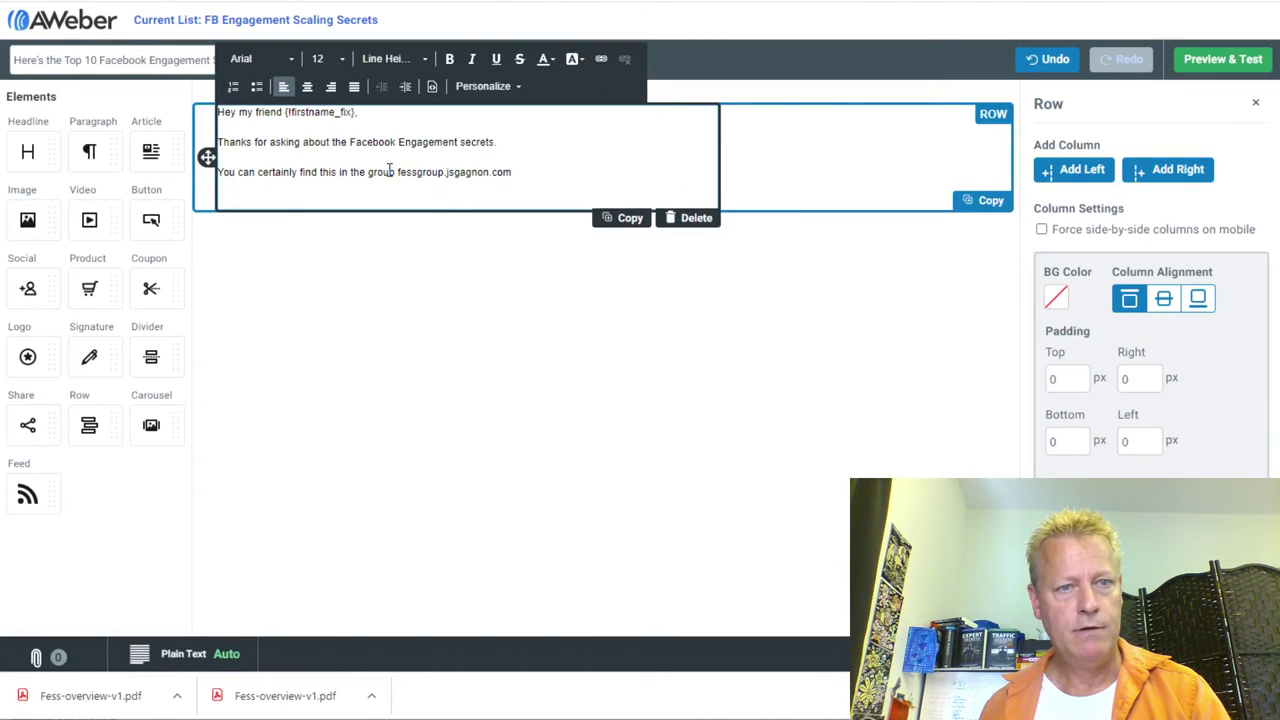
left_click_drag(397, 171, 515, 172)
key("ctrl+c")
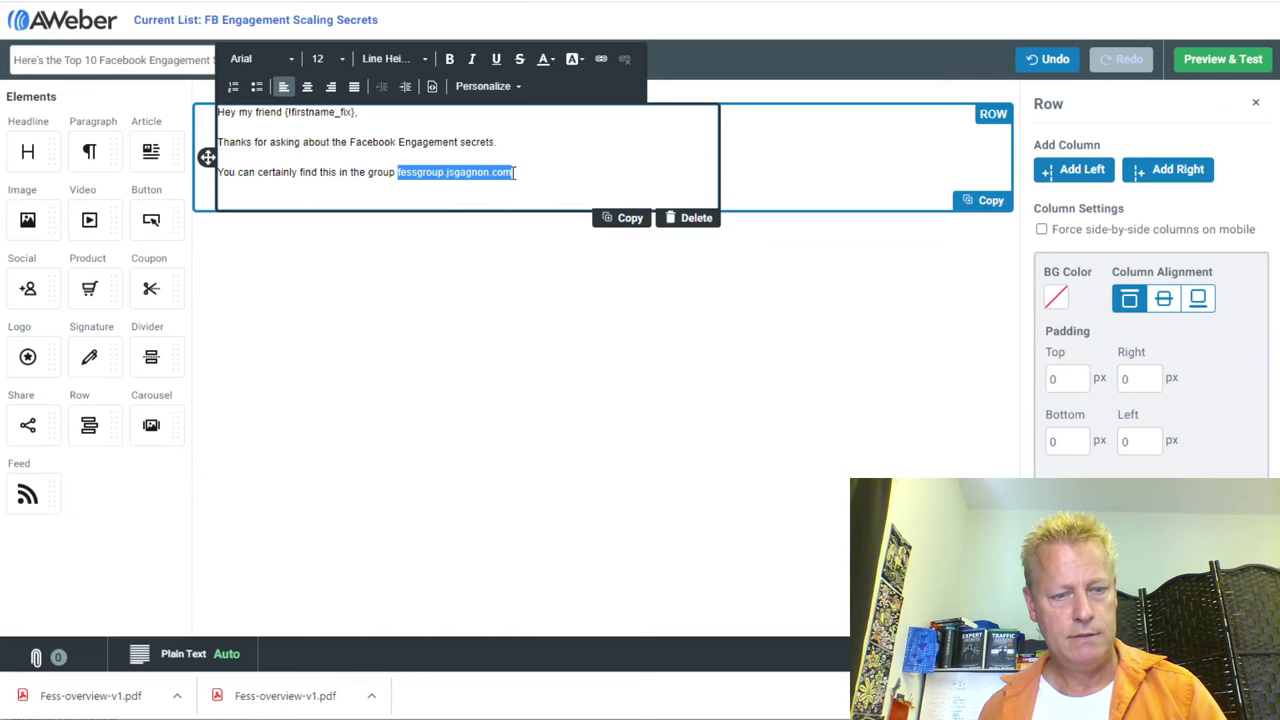
Step: Reword the paragraph to mention the 'Facebook group at' the address and end 'with daily reminders.'
double_click(500, 172)
left_click(500, 172)
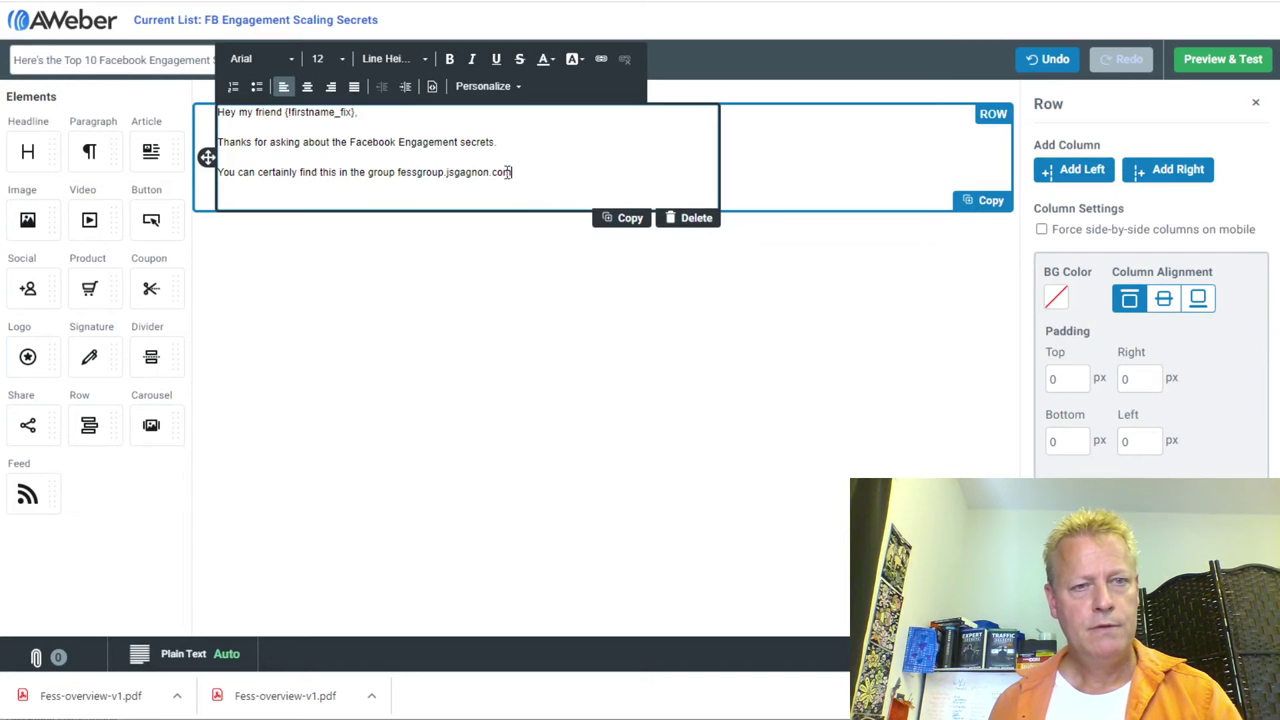
double_click(372, 172)
left_click(371, 172)
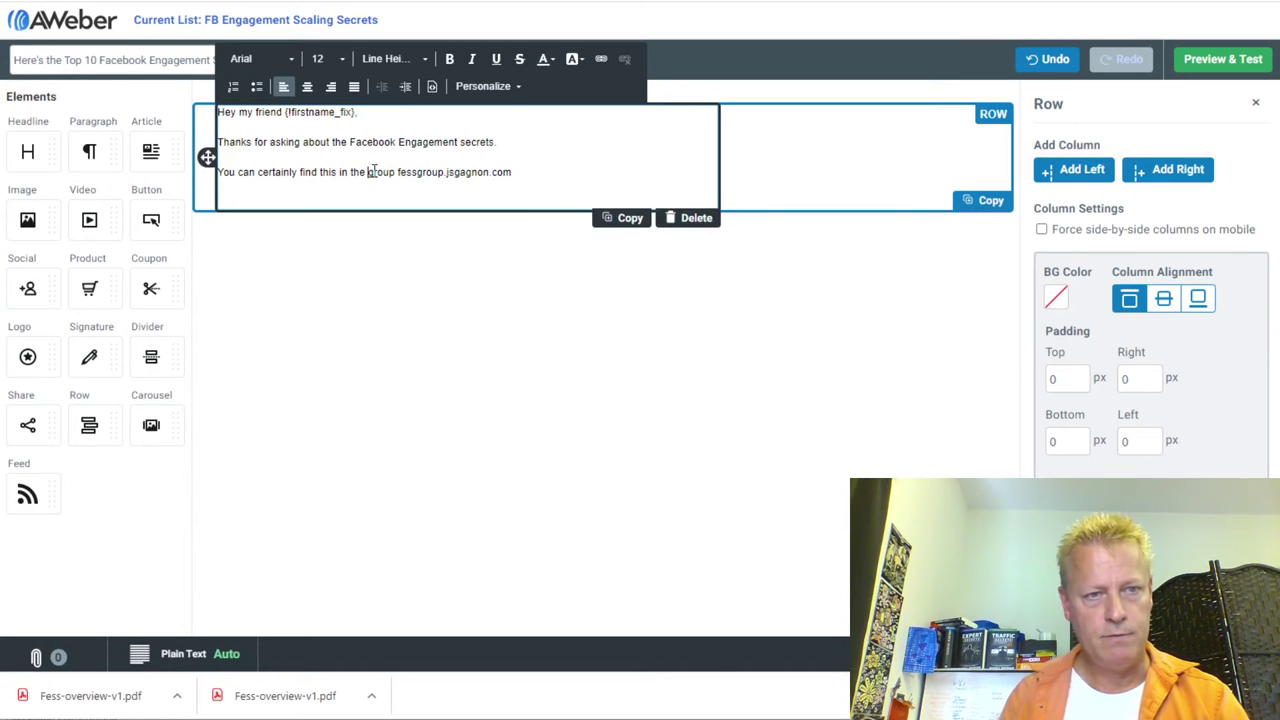
type("Facebook ")
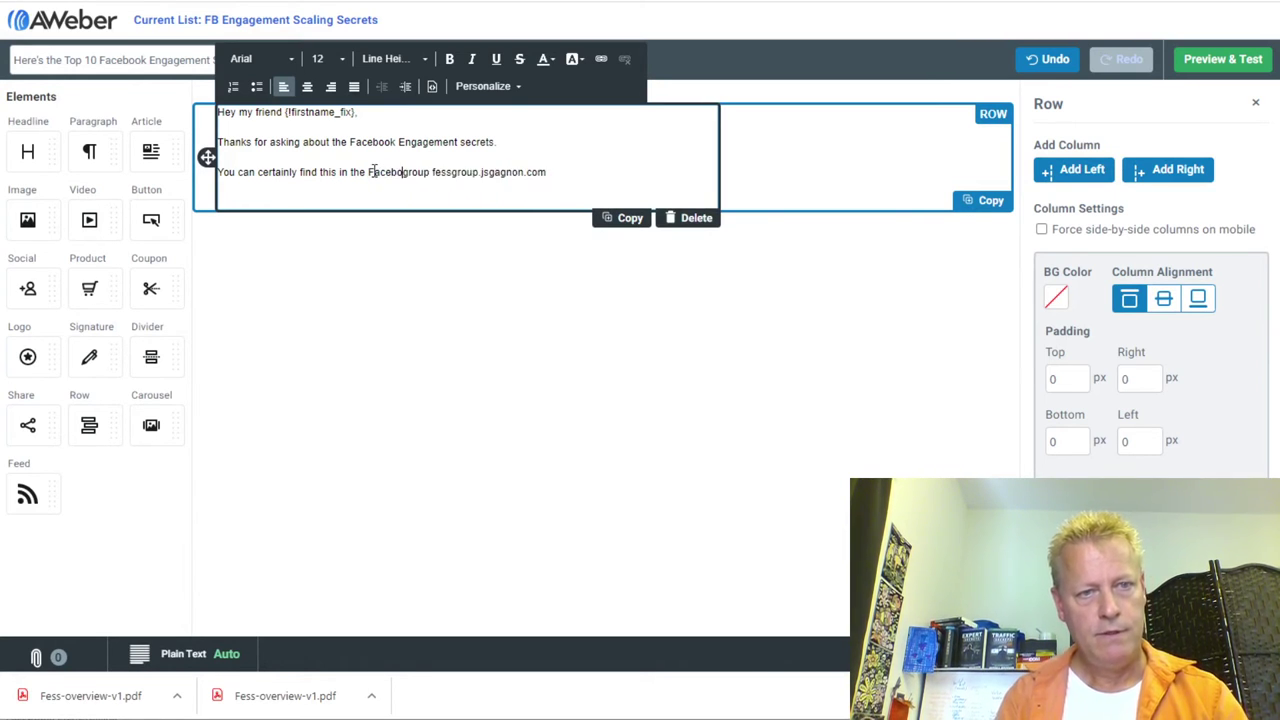
type("group =")
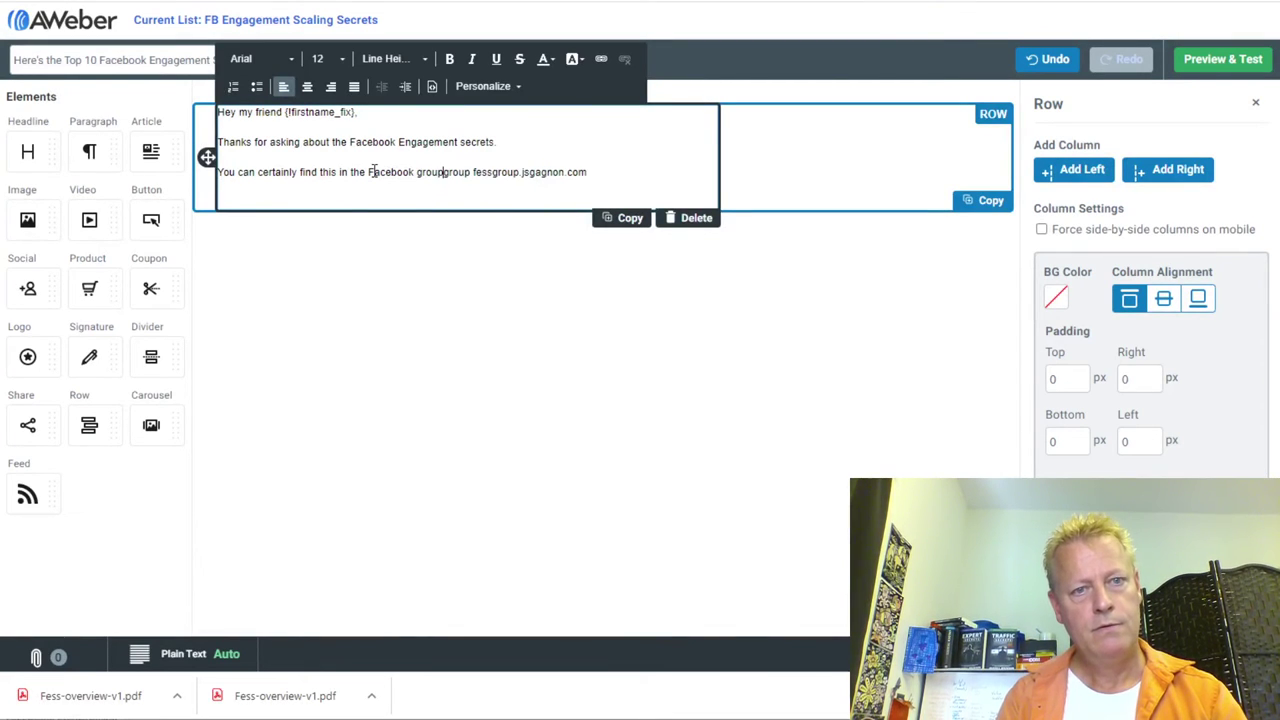
key("BackSpace")
key("BackSpace")
key("BackSpace")
key("BackSpace")
key("BackSpace")
key("BackSpace")
key("BackSpace")
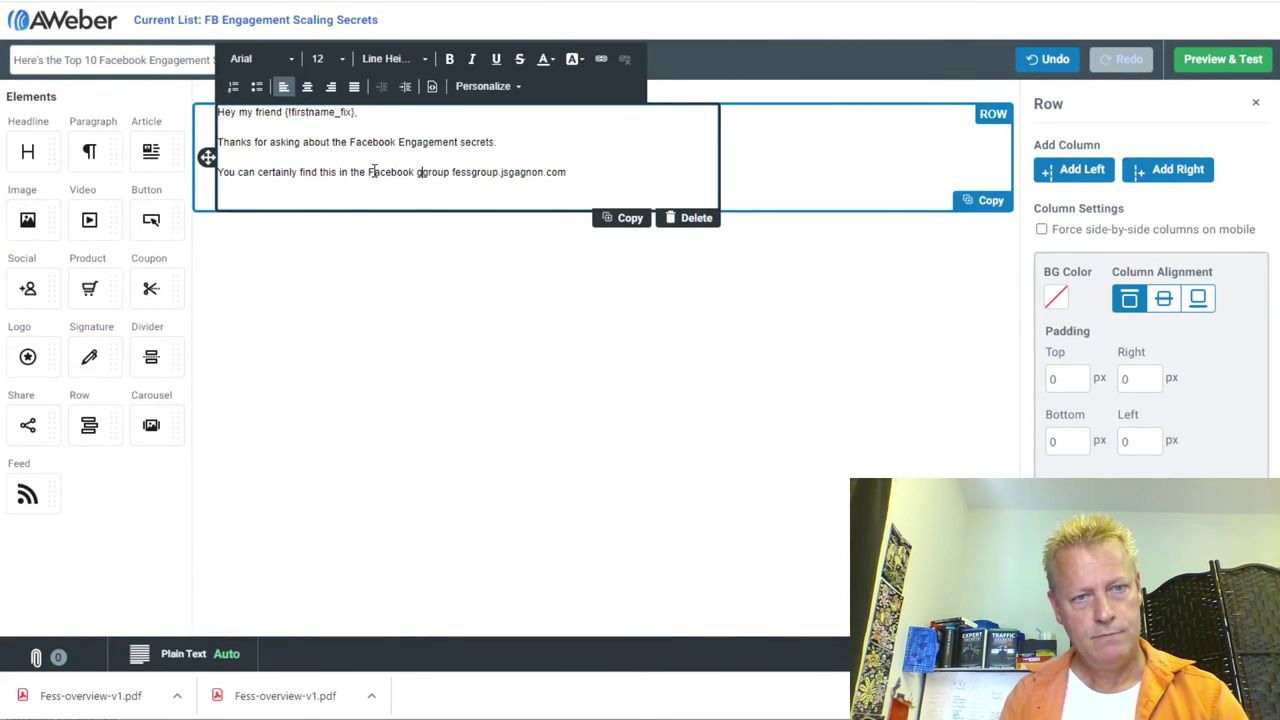
key("Right")
key("Right")
key("Right")
key("Right")
key("Right")
type("at ")
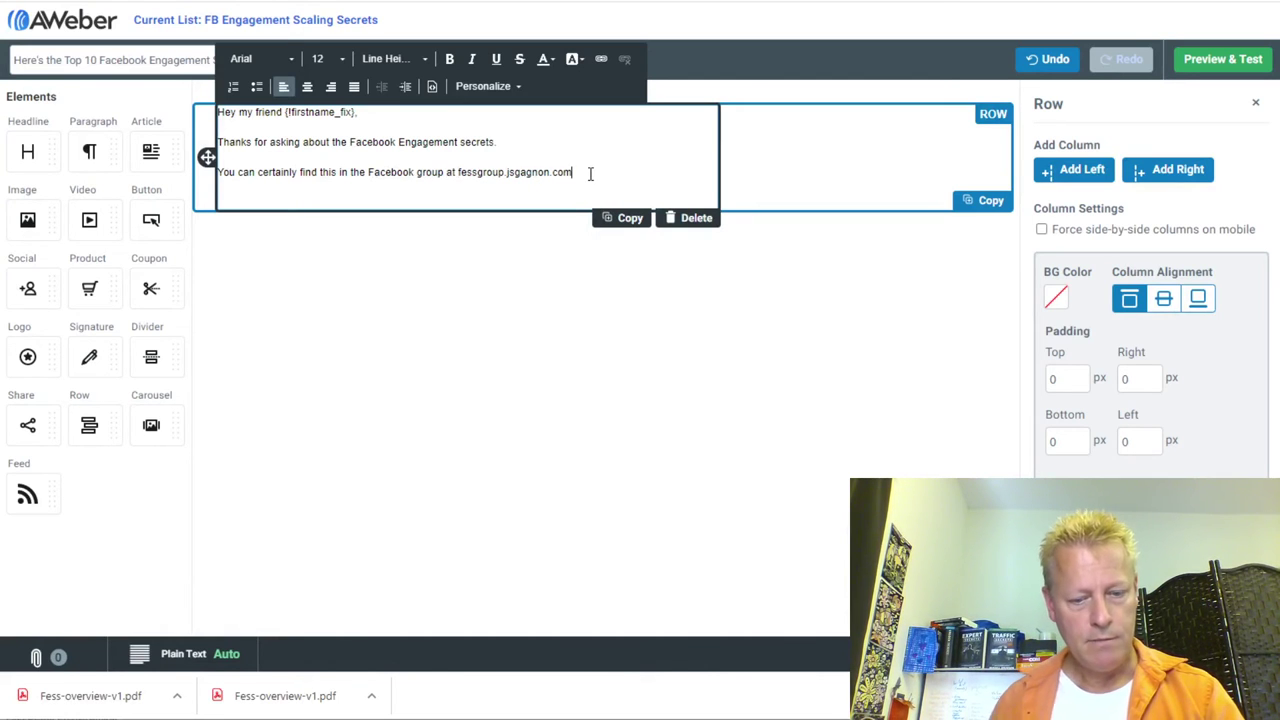
type("udgetting it in")
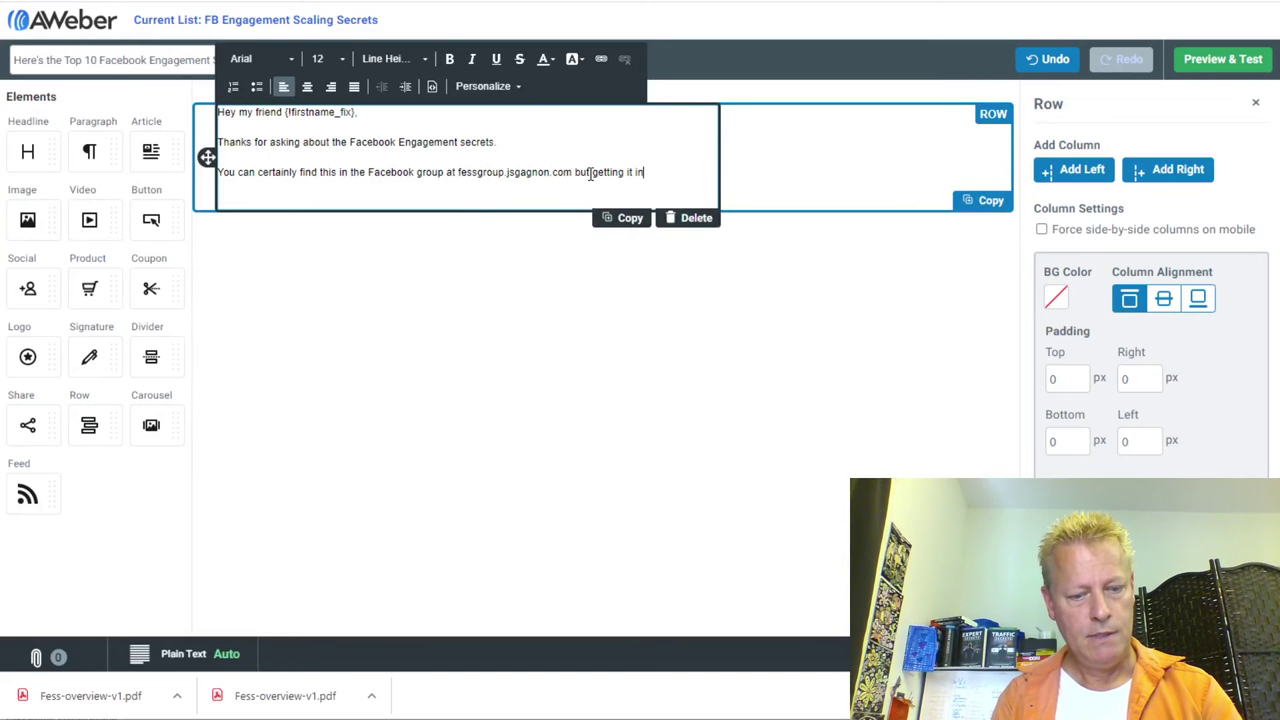
type(" an easy to print")
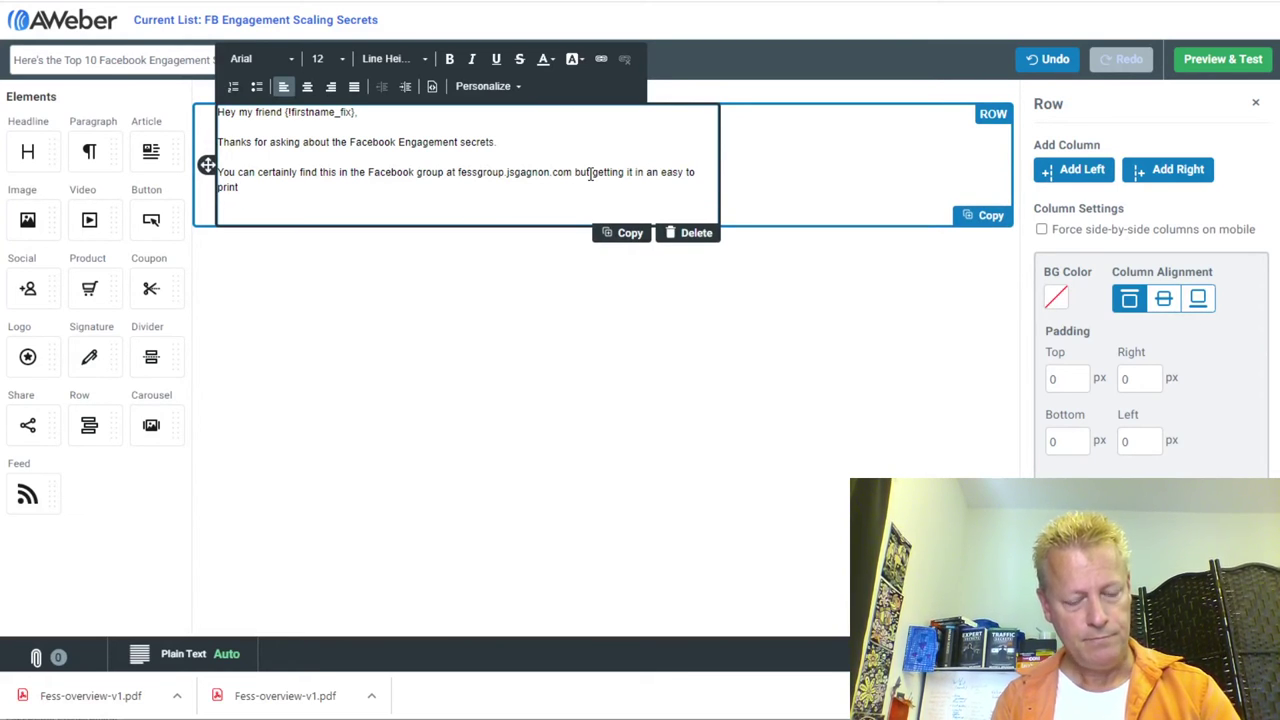
type(" list help")
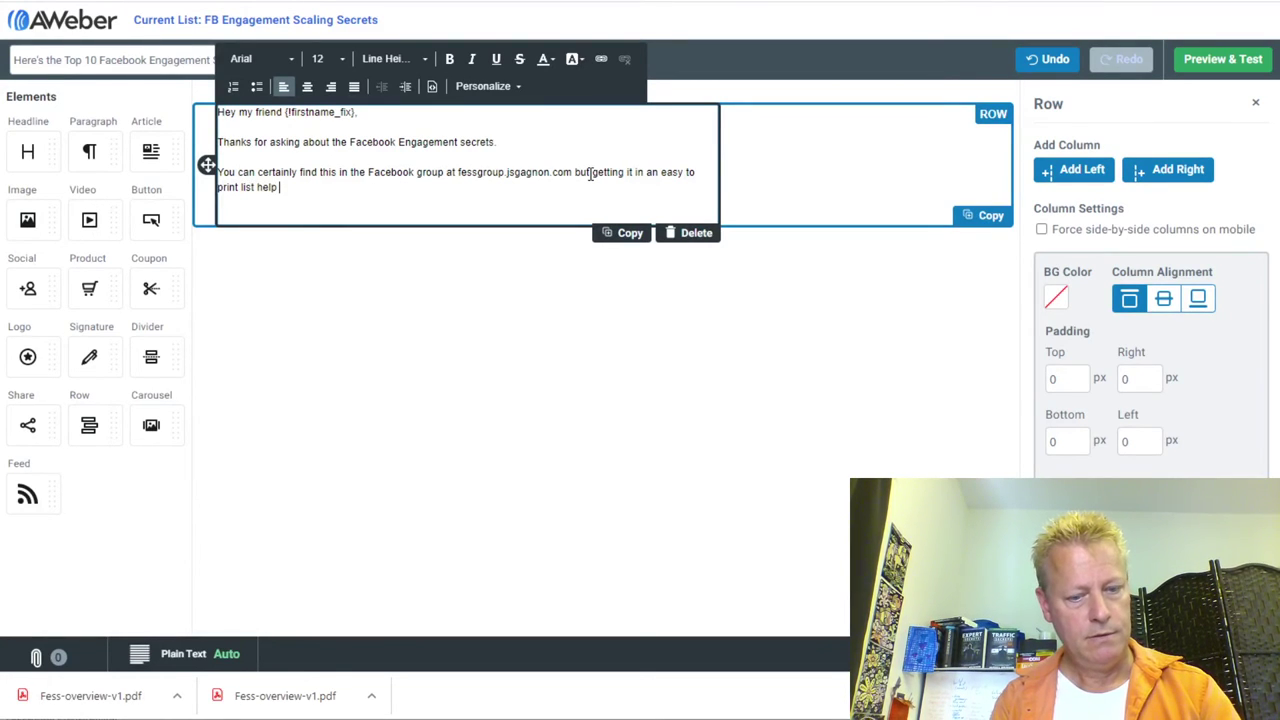
type("a lot with daily de")
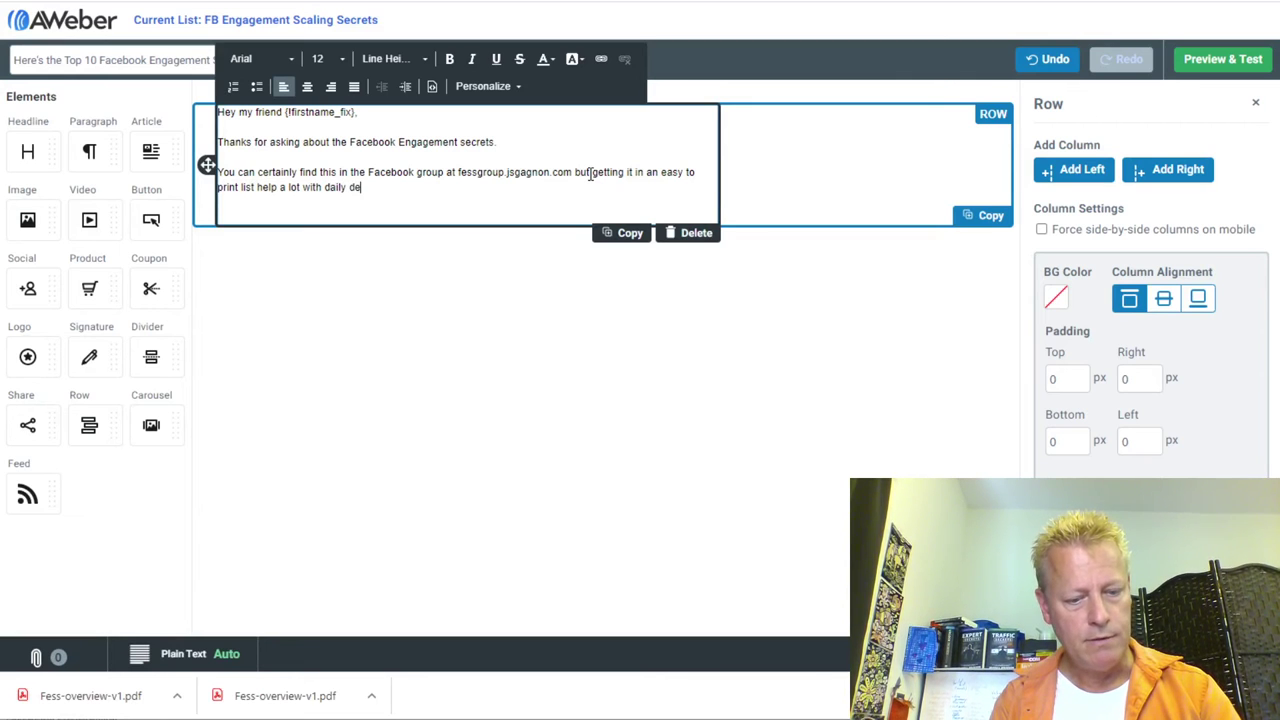
type("minders.")
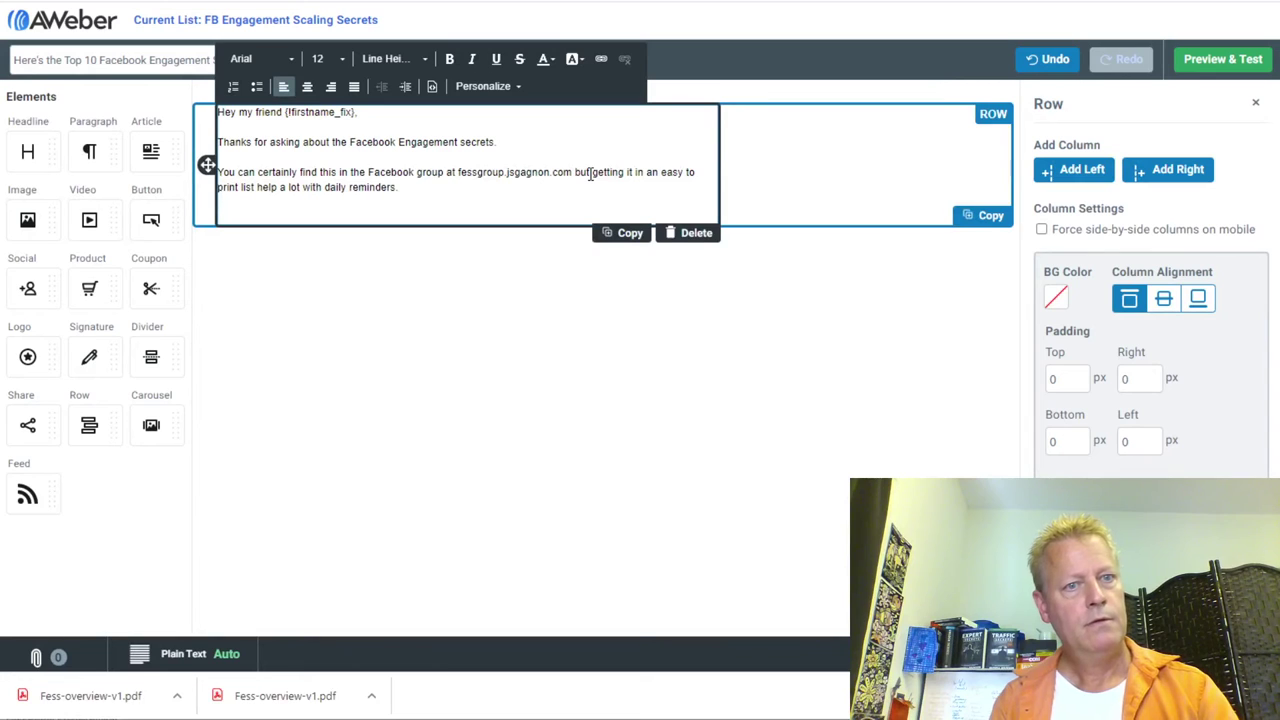
key("Return")
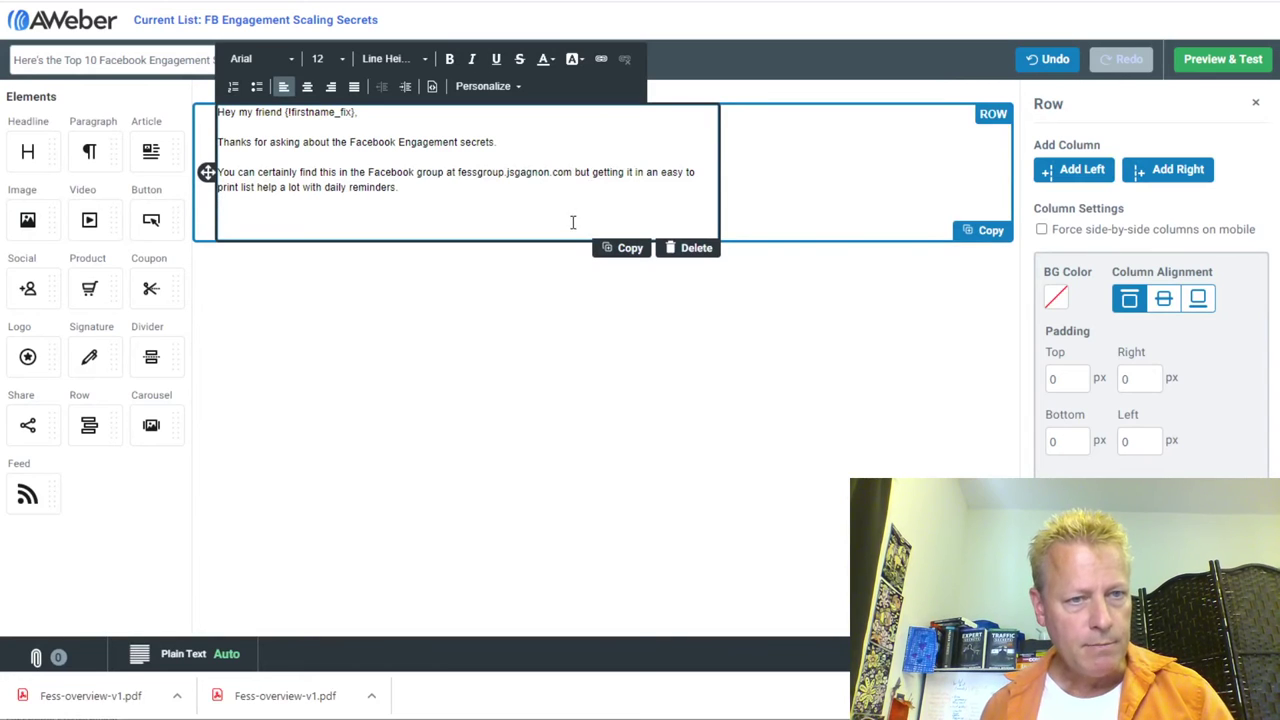
Step: Link 'Facebook group at fessgroup.jsgagnon.com' to fessgroup.jsgagnon.com
left_click_drag(369, 172, 560, 180)
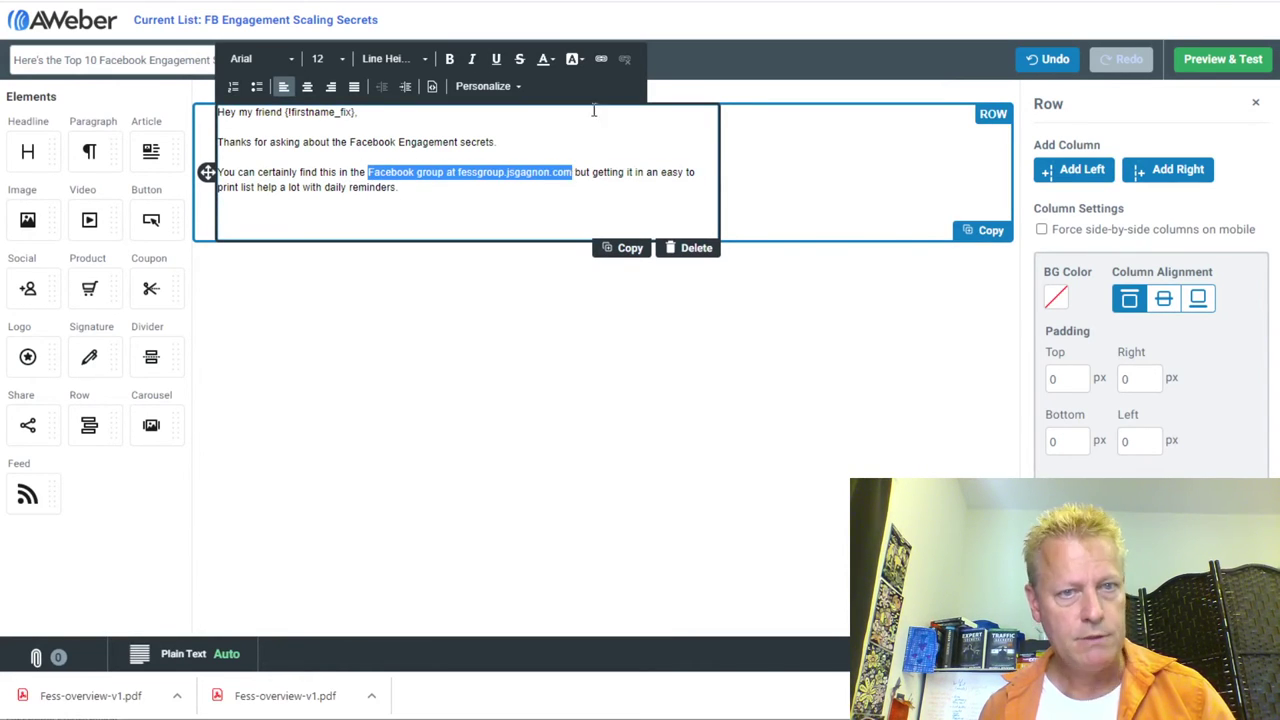
left_click(601, 58)
key("ctrl+v")
left_click(674, 467)
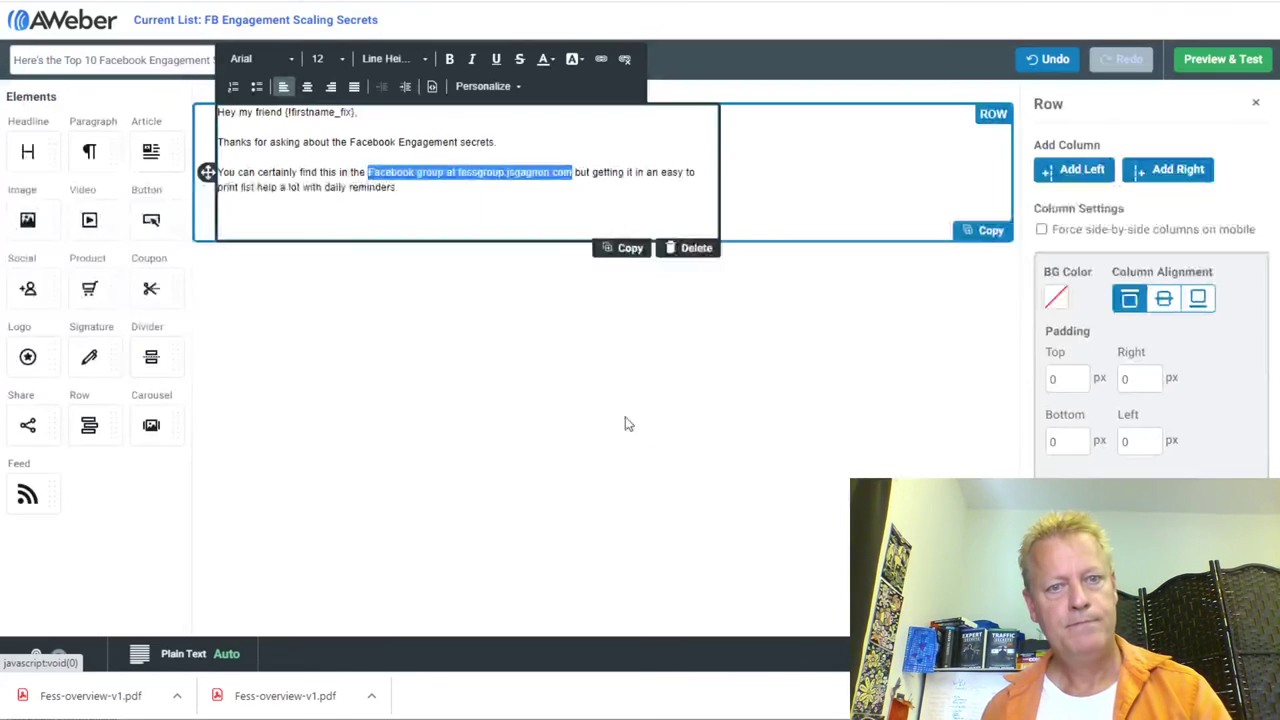
left_click(345, 231)
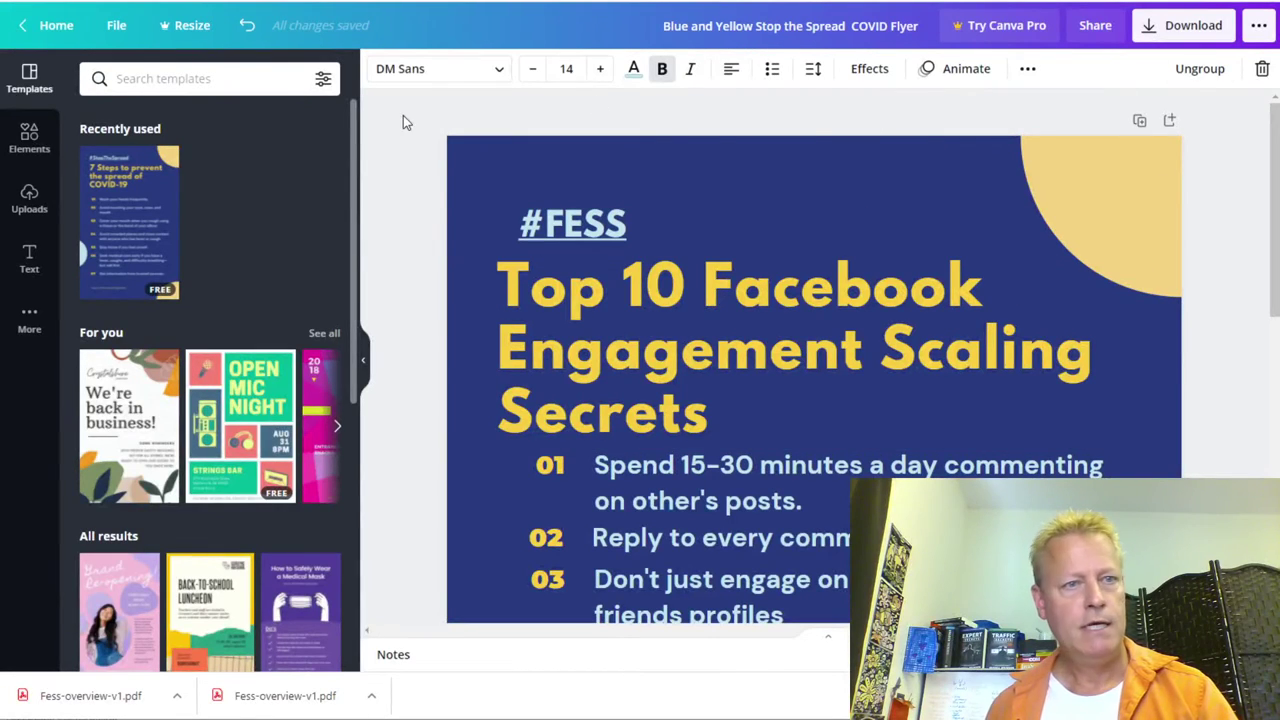
Step: Replace the 'Blue and Yellow Stop the Spread COVID Flyer' title with 'Top 10 Facebook Engagement Scaling Secrets'
left_click(748, 27)
key("BackSpace")
type("Top 10 F")
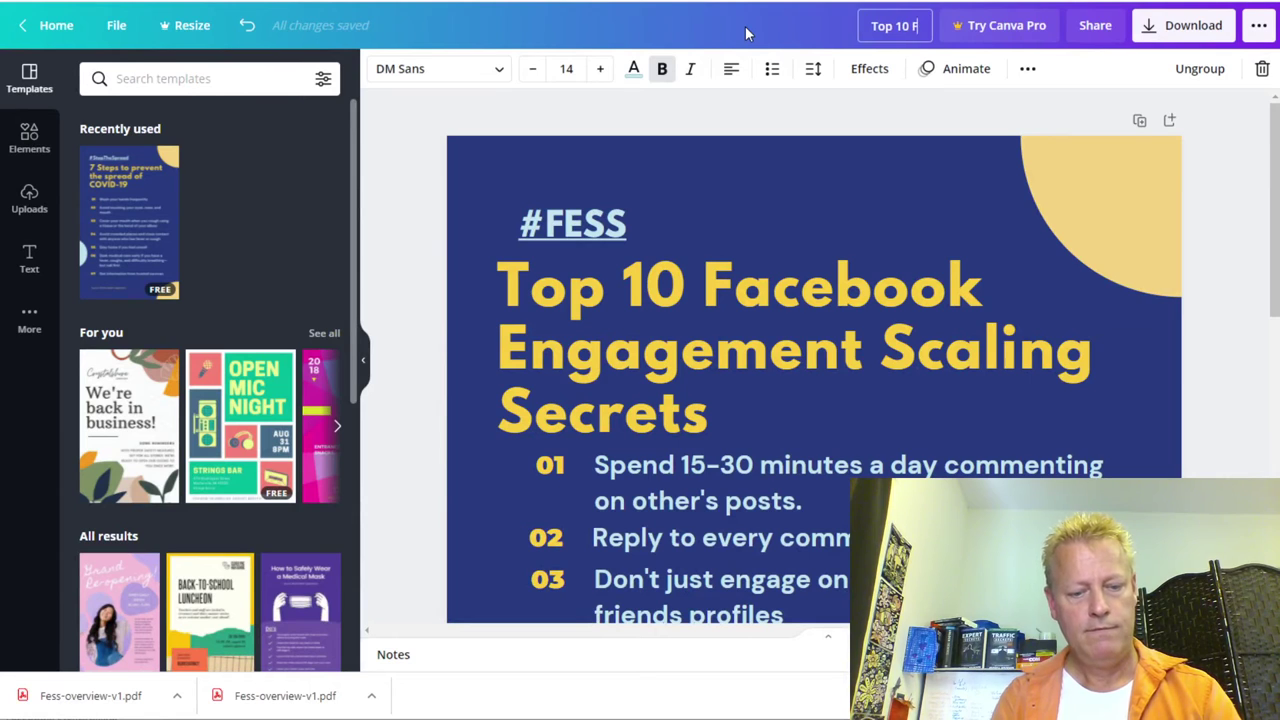
type("acebook Eng")
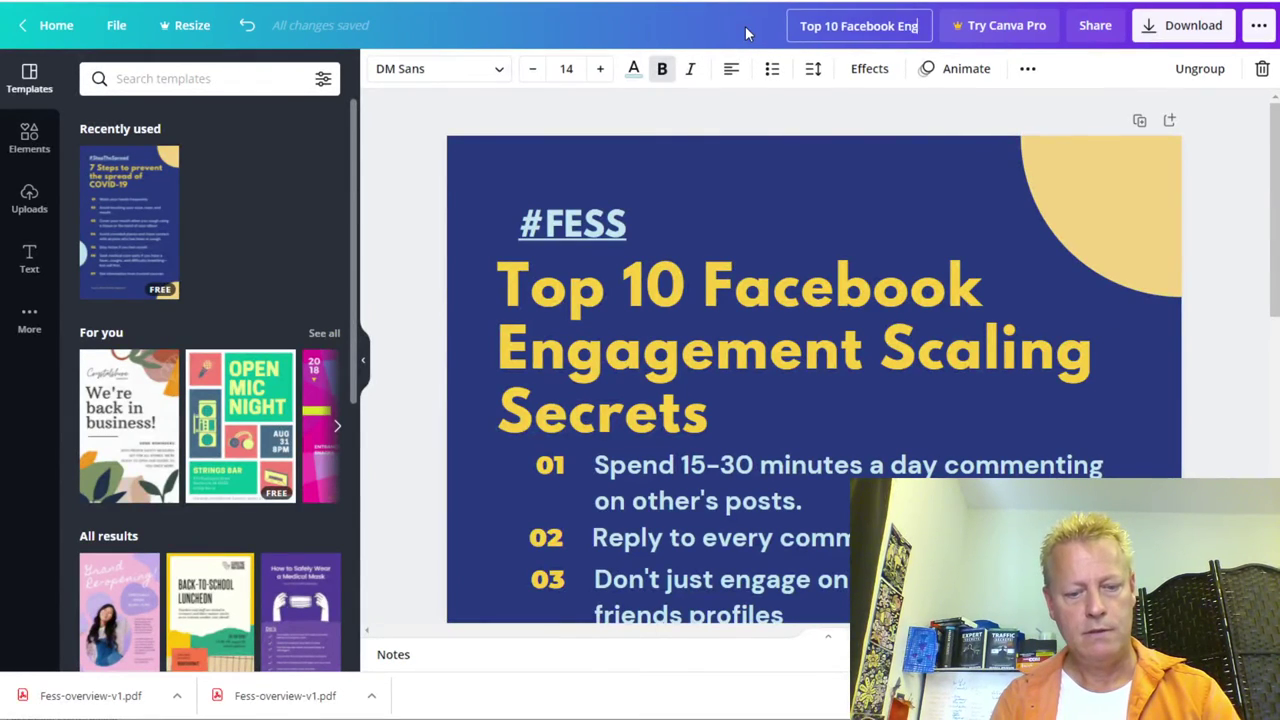
type("agement Secrets")
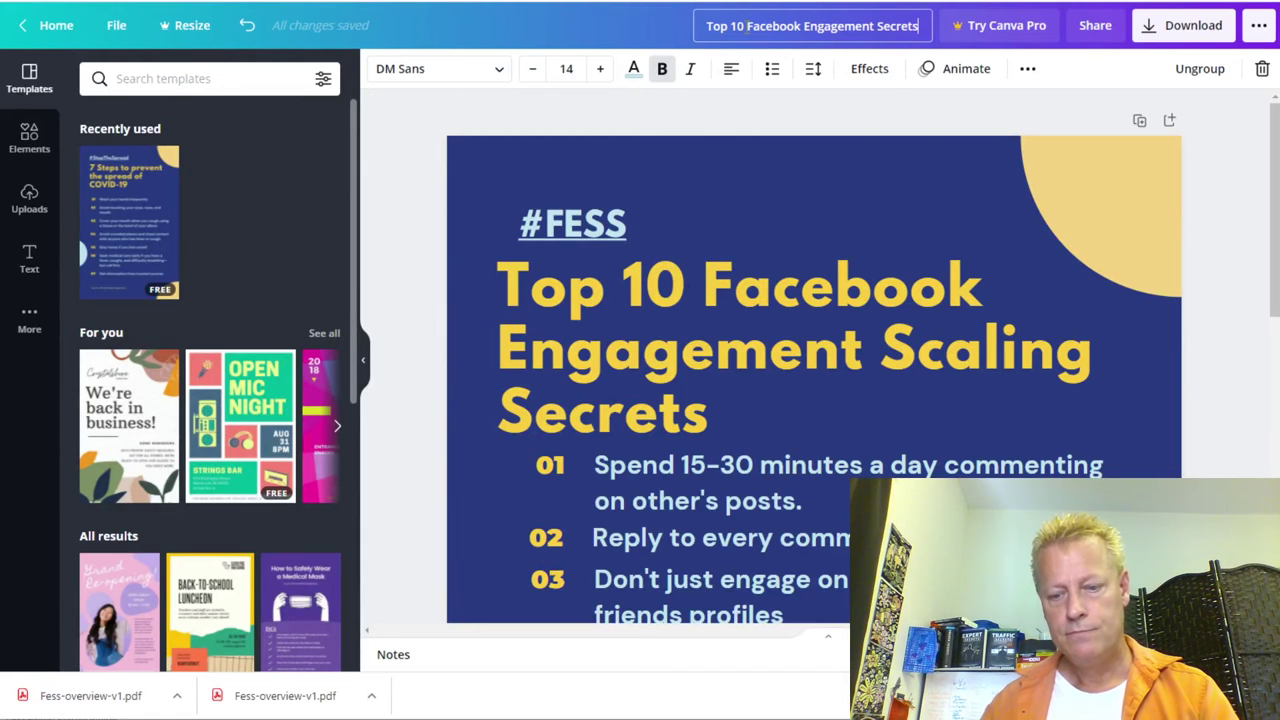
key("Left")
key("Left")
key("Left")
key("Left")
key("Left")
key("Left")
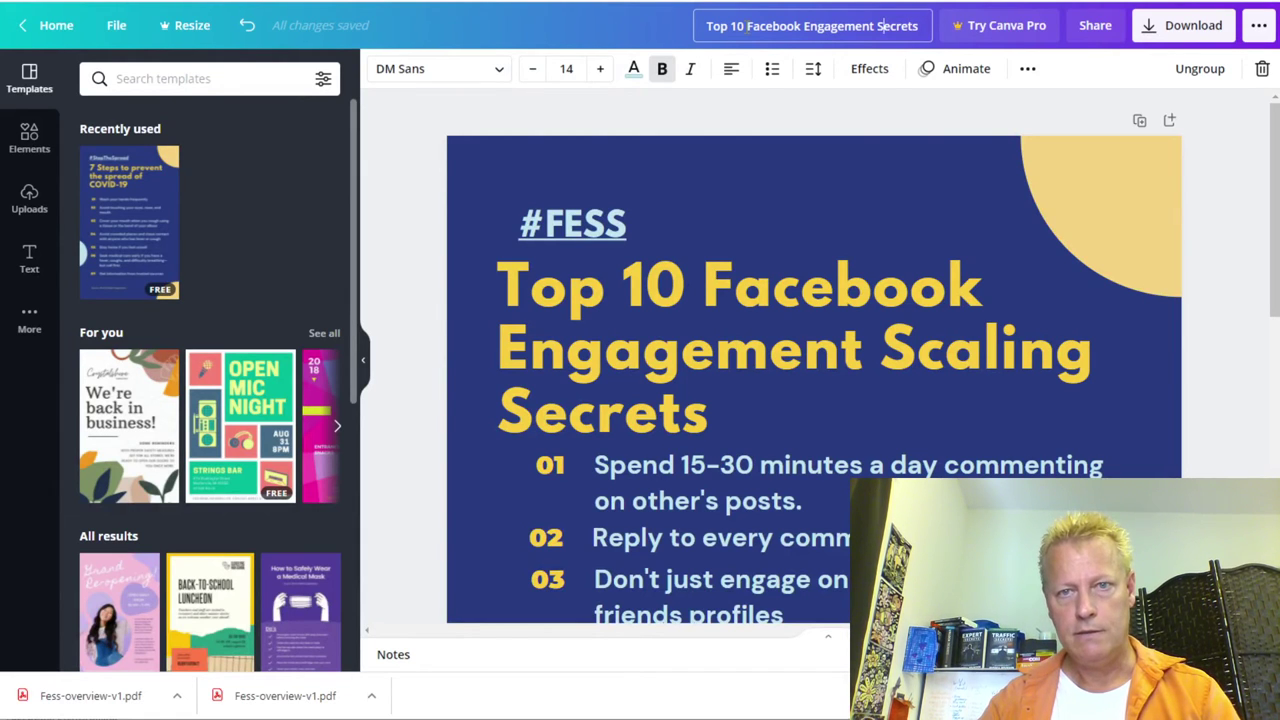
type("Scaling")
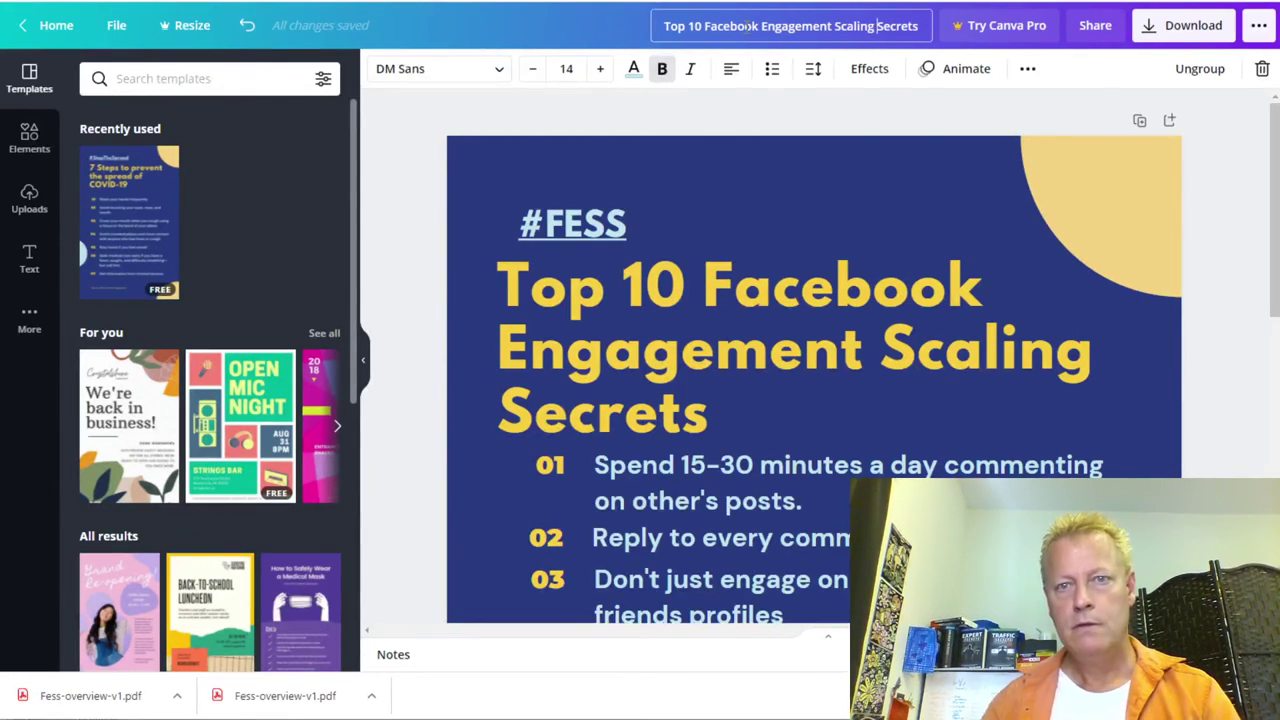
left_click(806, 117)
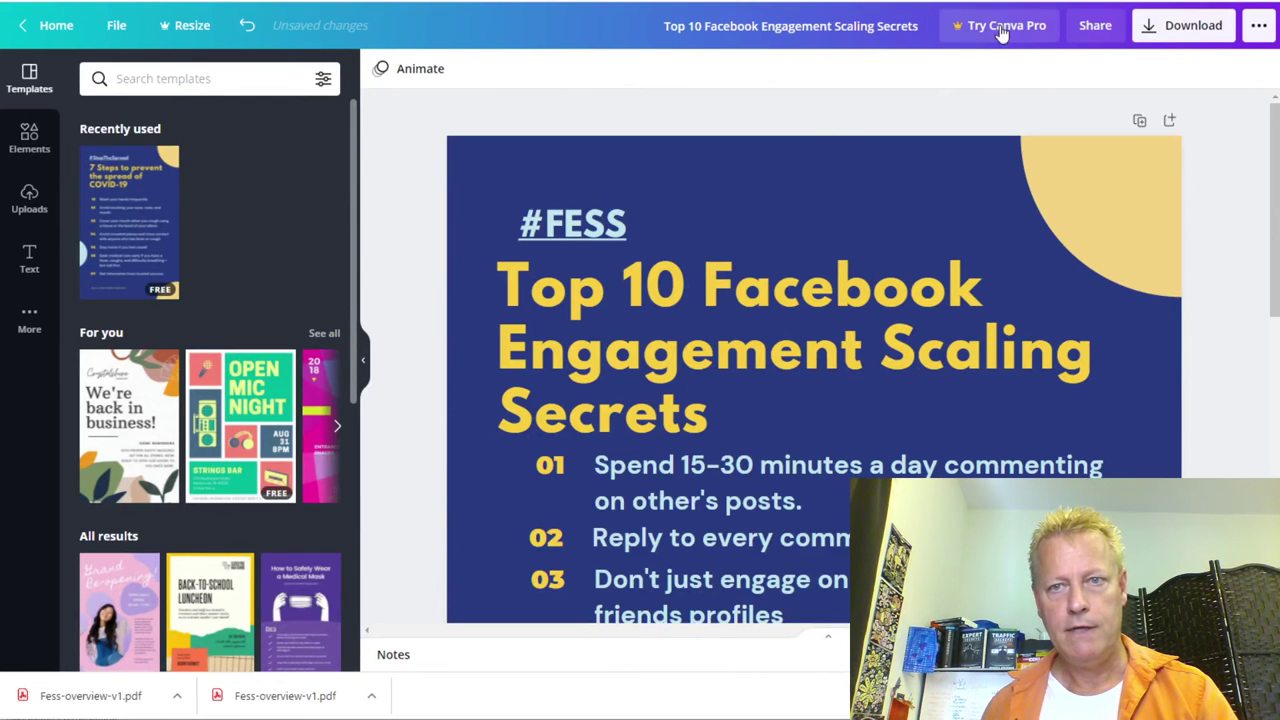
left_click(1175, 30)
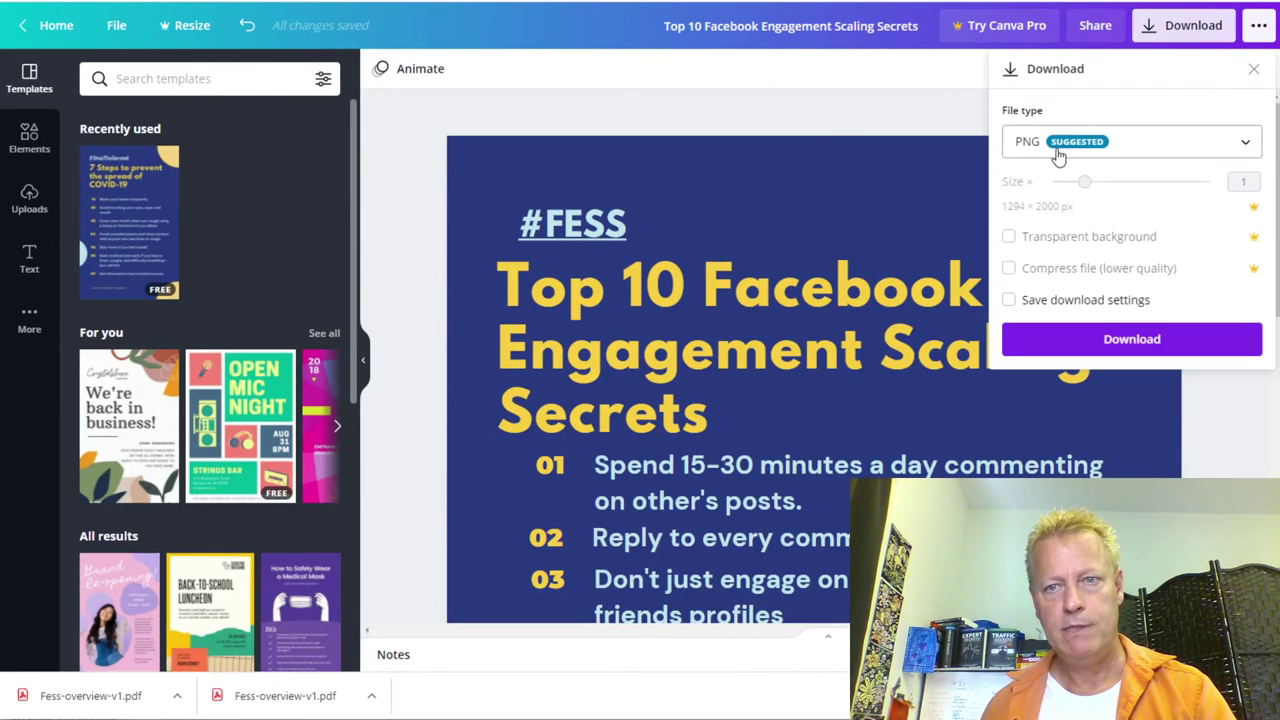
Step: Download the flyer as a PNG with a '-cover' suffix added to its file name
left_click(1129, 347)
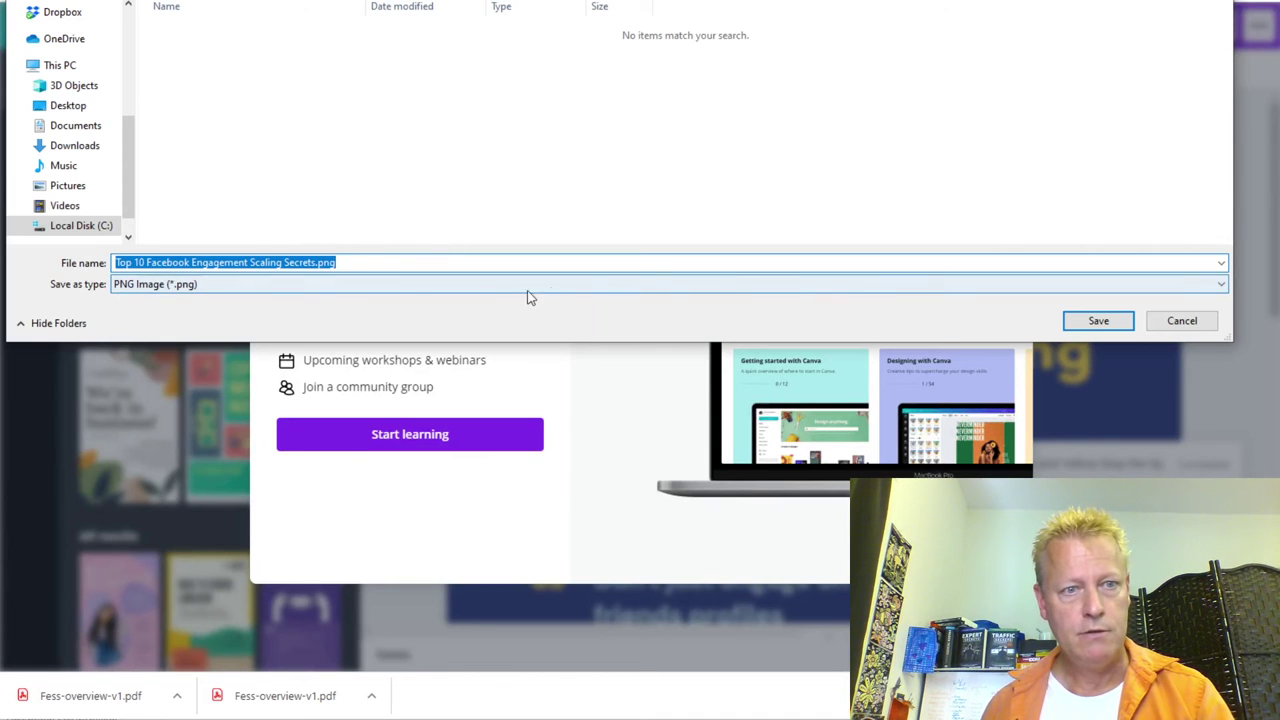
left_click(388, 262)
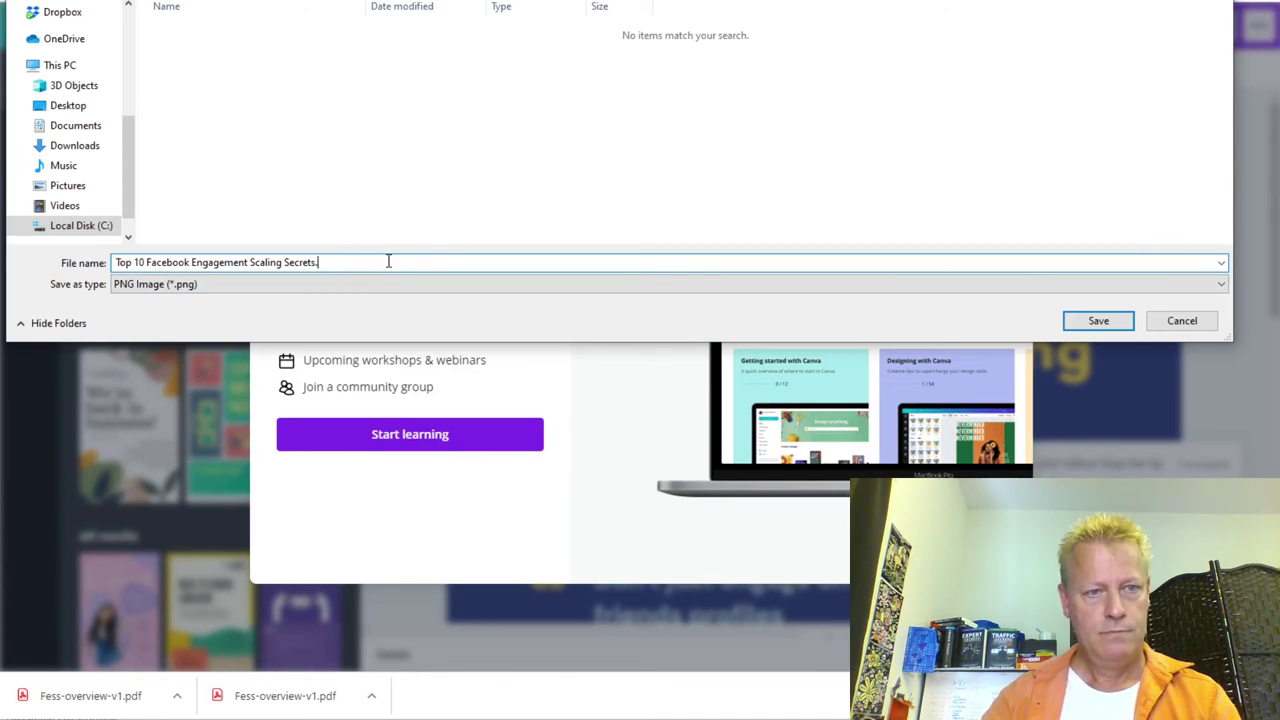
key("BackSpace")
type("-cover-v1")
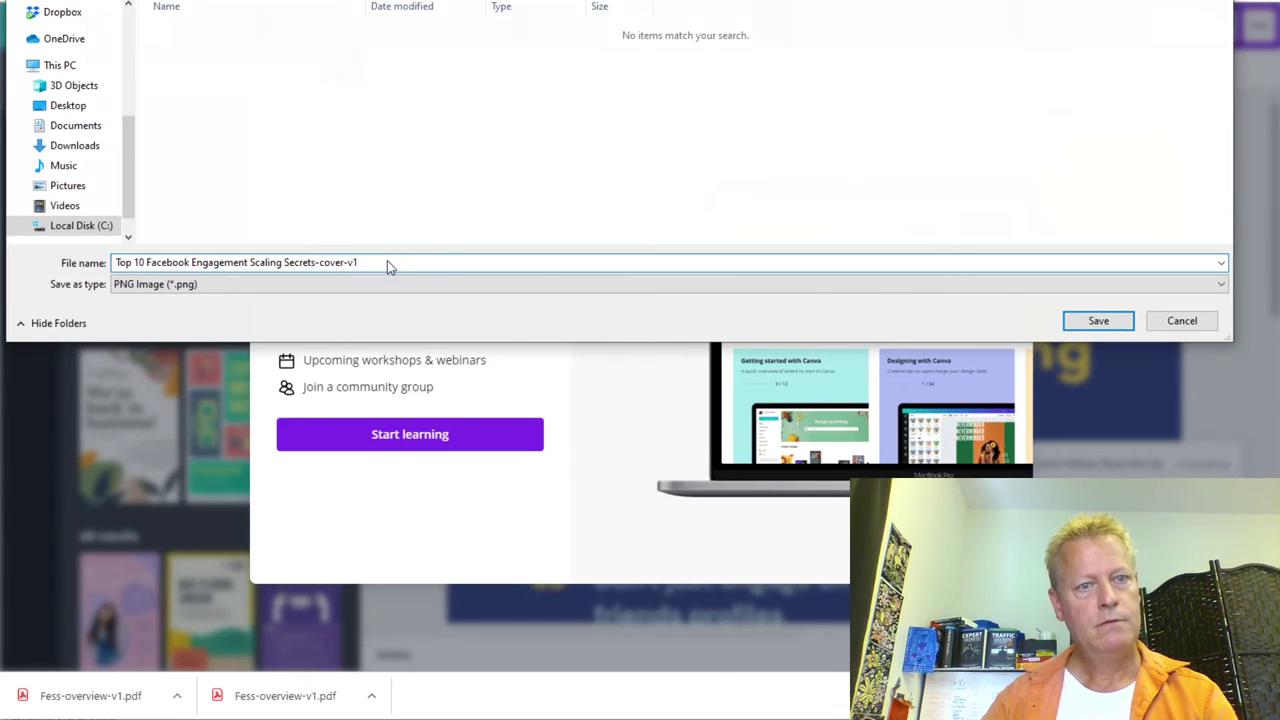
key("Return")
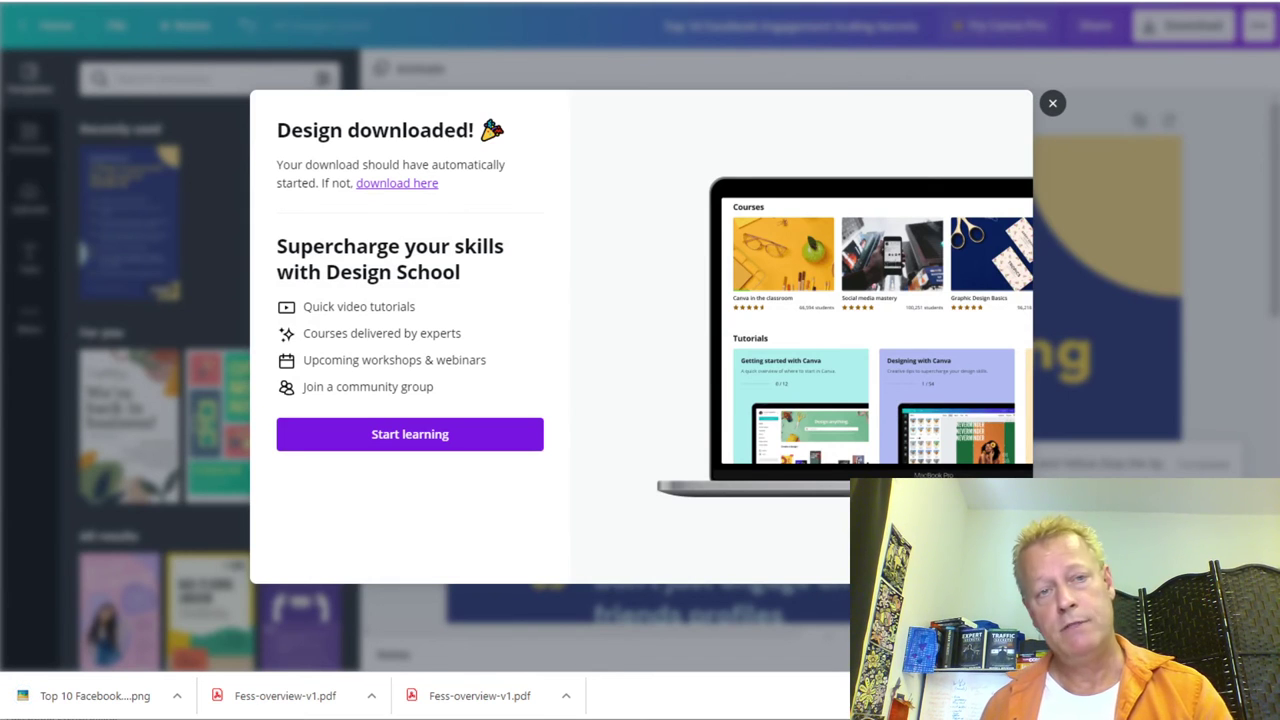
Step: Add an image block below the email text and upload the flyer cover PNG into it
key("ctrl+Tab")
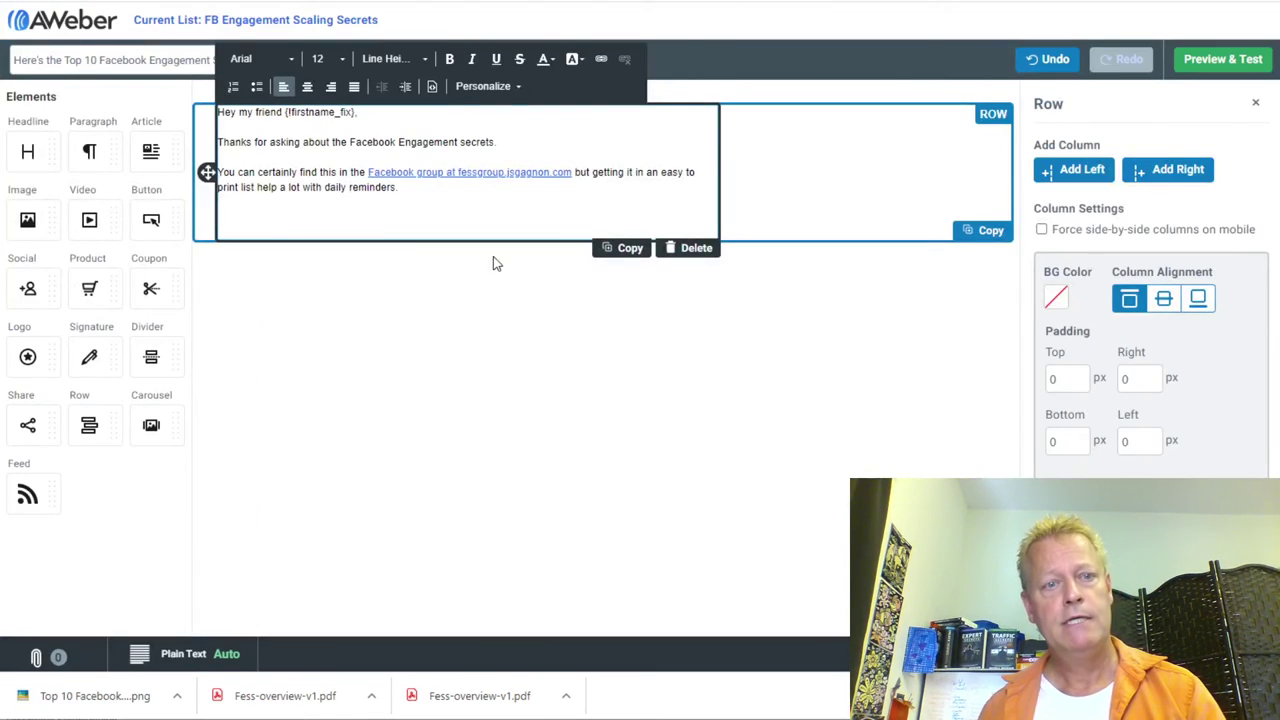
left_click_drag(28, 220, 364, 236)
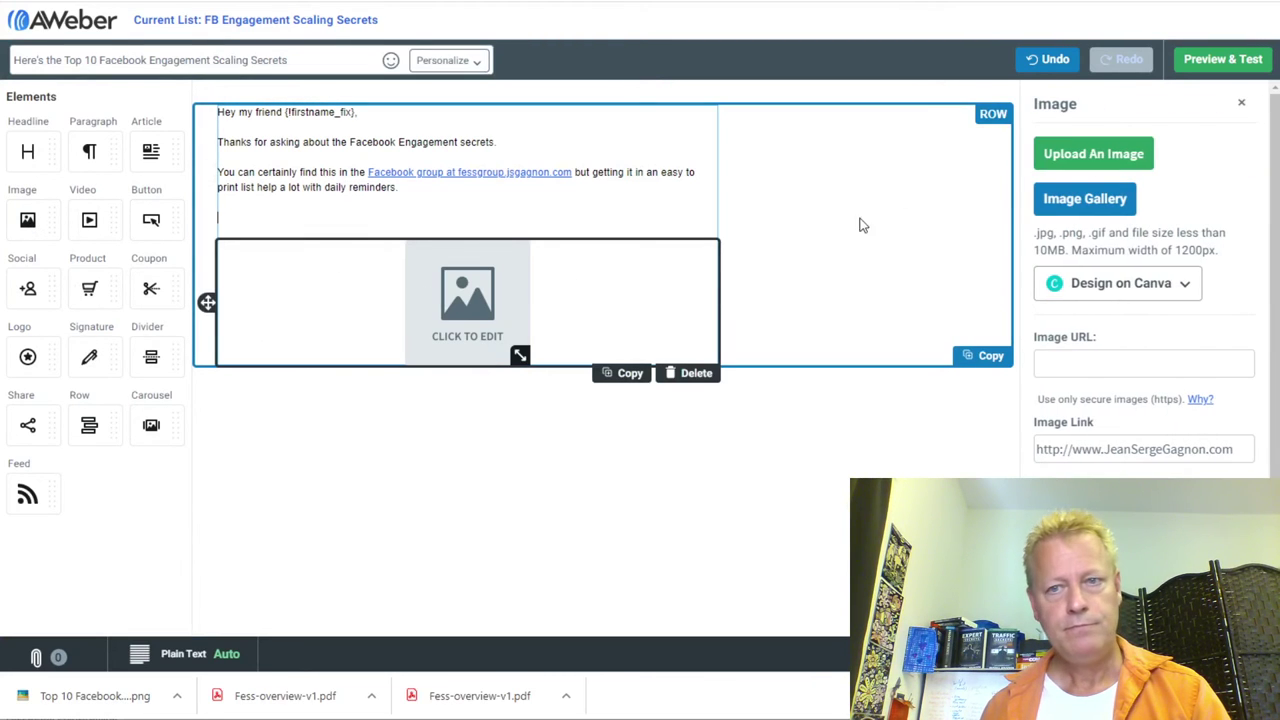
left_click(1105, 153)
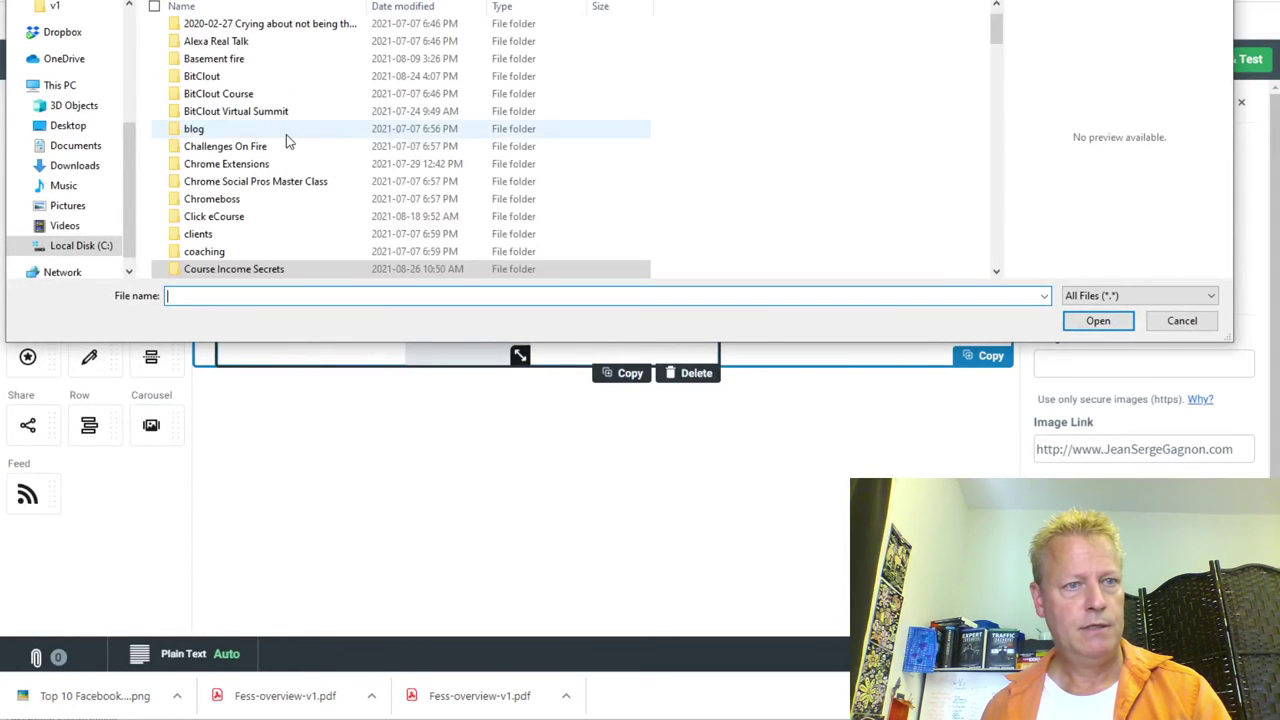
scroll(286, 137, "down", 6)
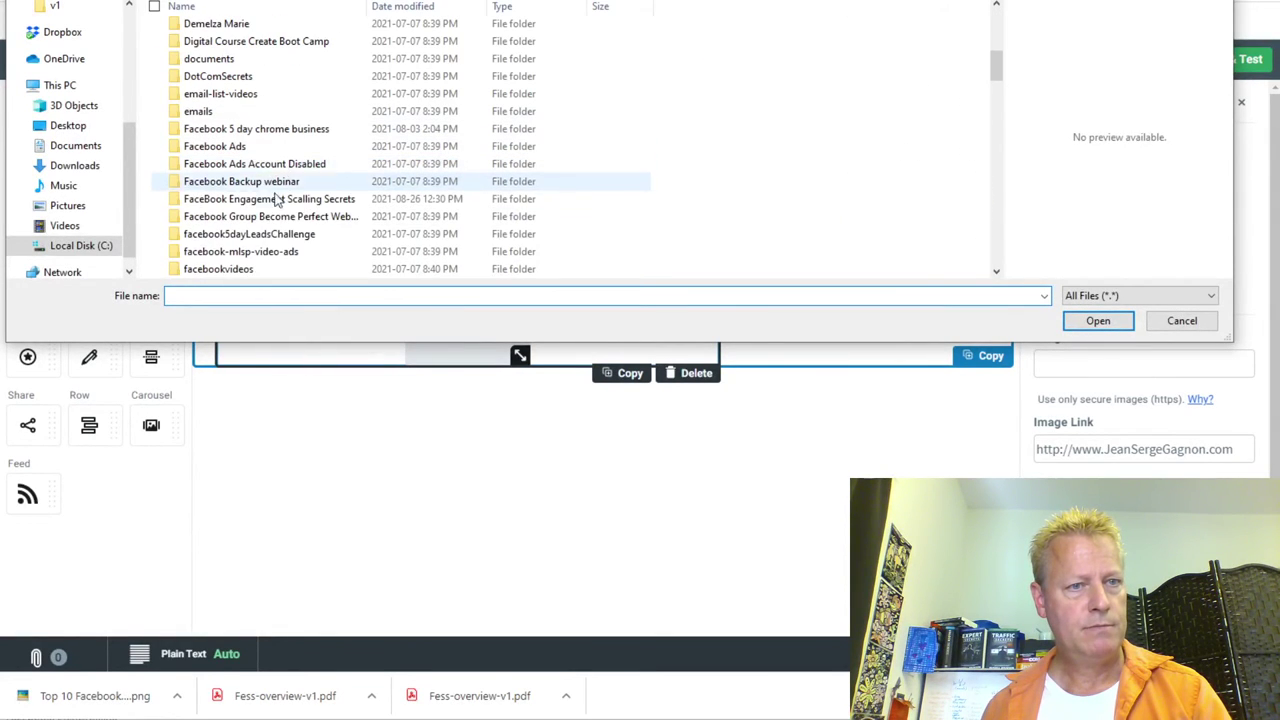
double_click(272, 199)
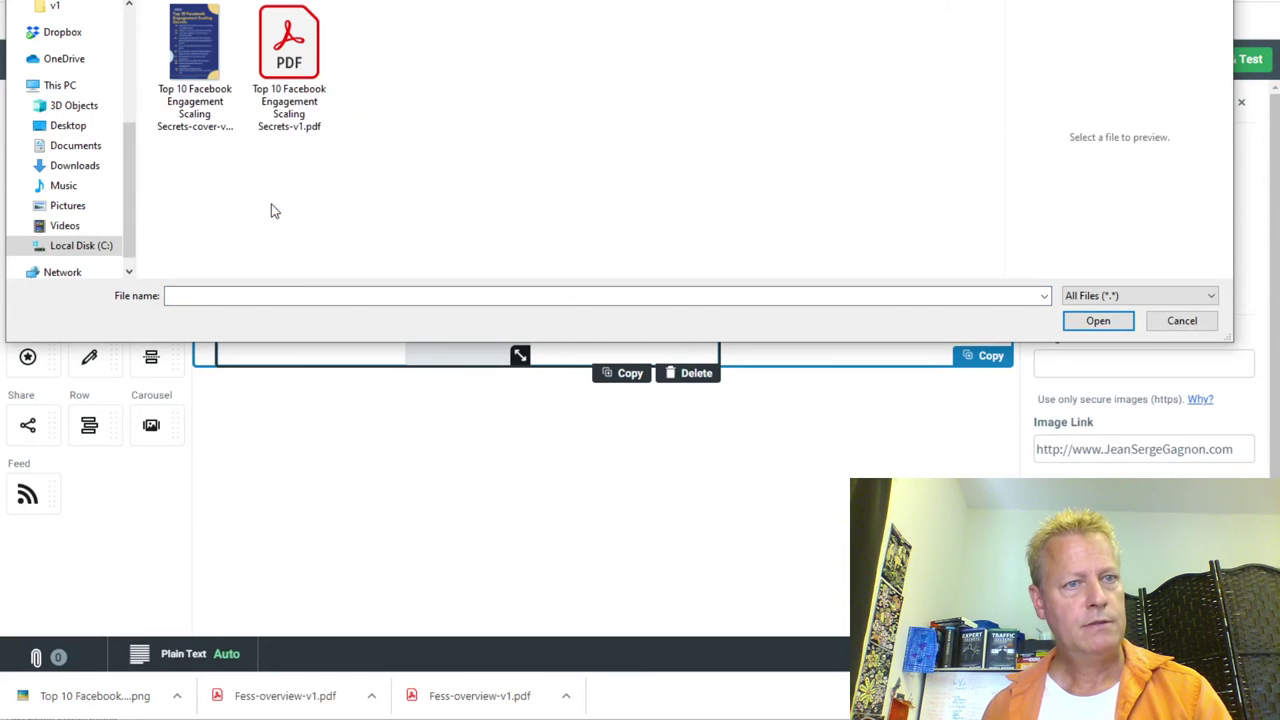
double_click(200, 63)
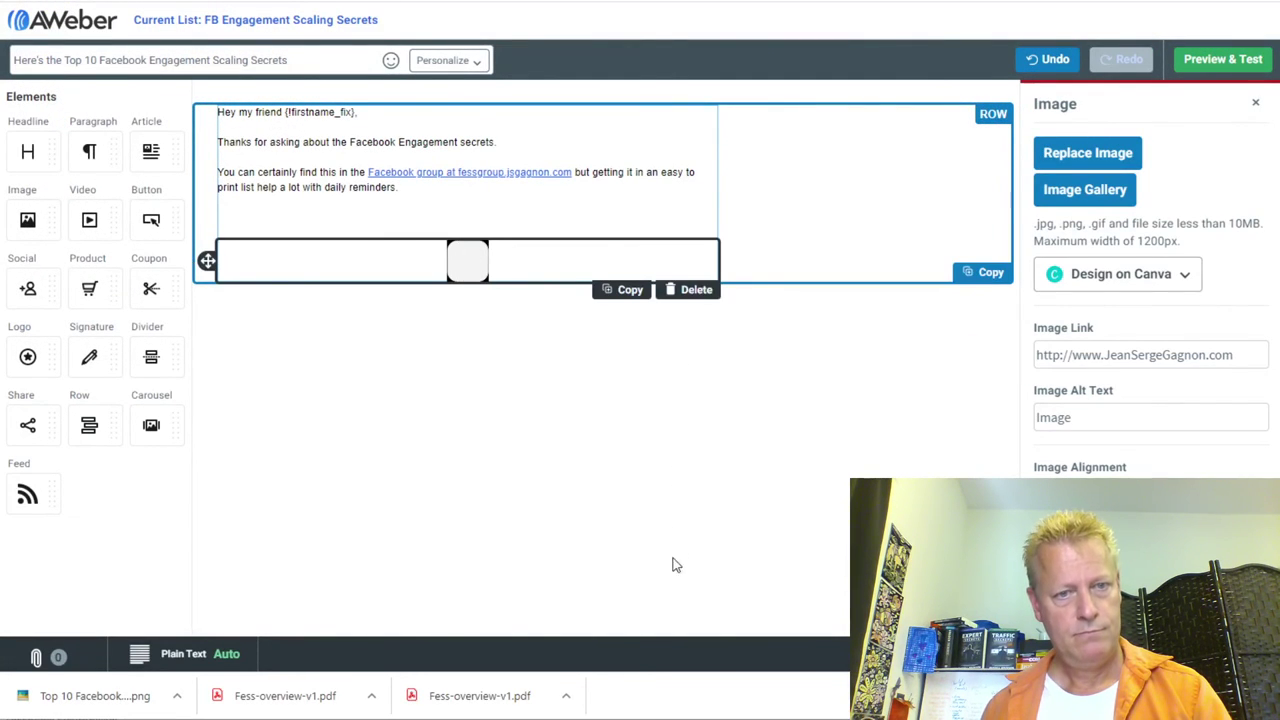
Step: Shrink the flyer image down to a small thumbnail
scroll(735, 587, "down", 4)
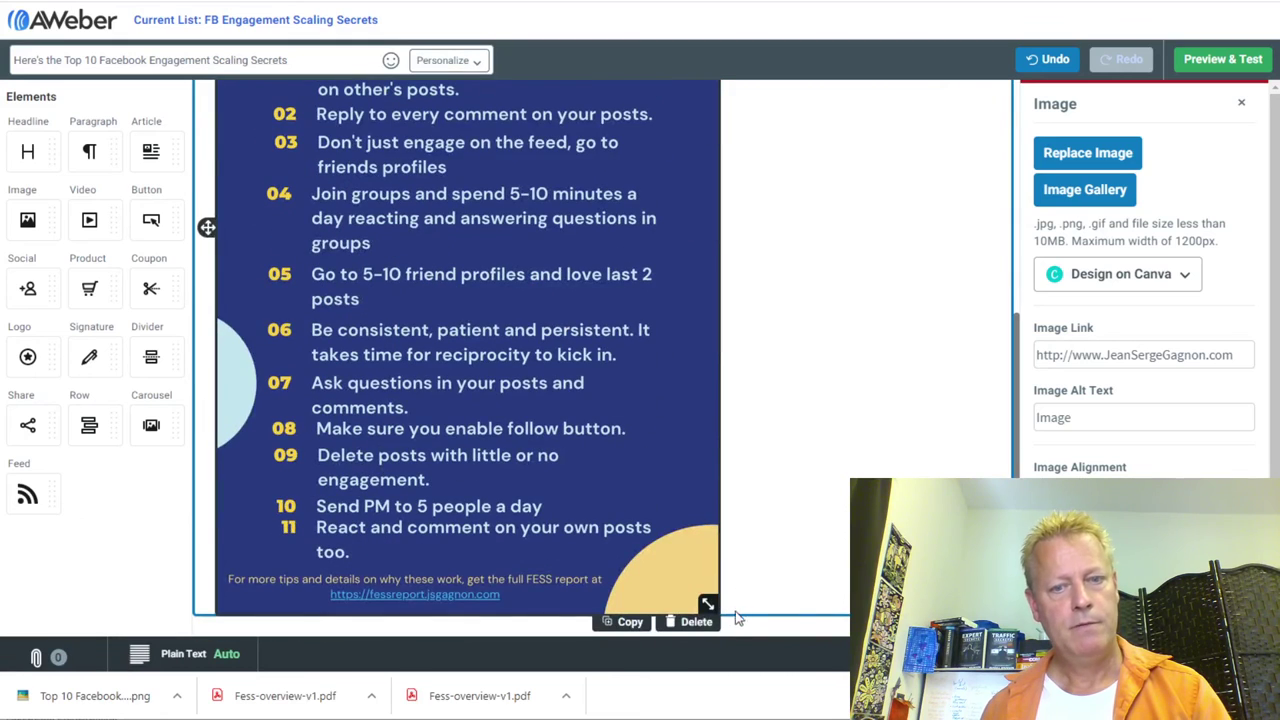
left_click_drag(707, 604, 591, 486)
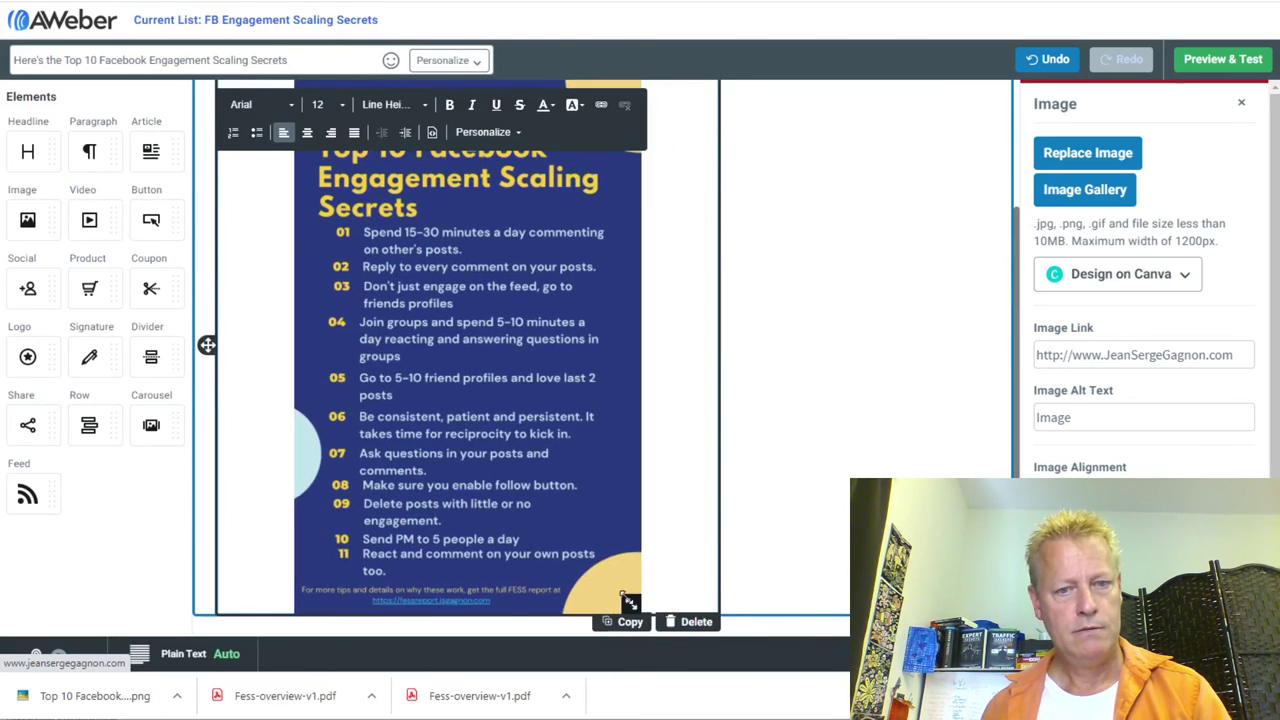
left_click_drag(589, 606, 478, 364)
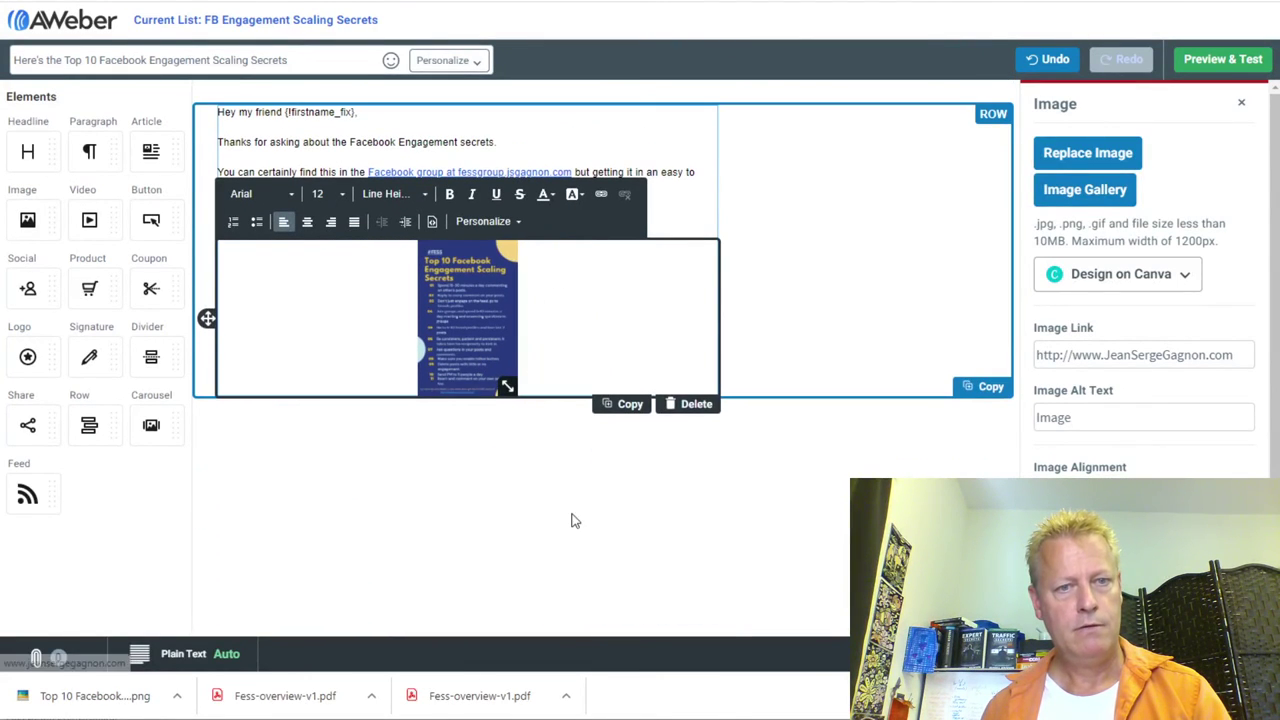
left_click(611, 516)
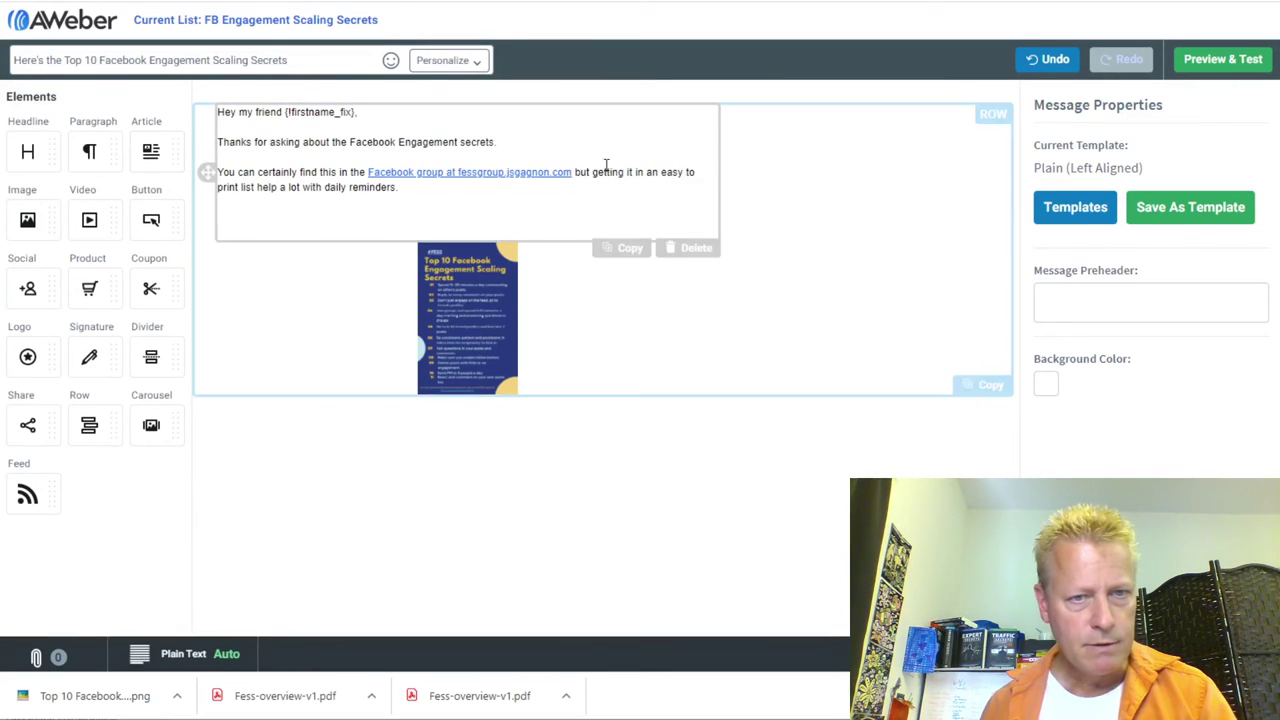
Step: Add a second column right of the greeting text and place an image block in it
left_click(647, 171)
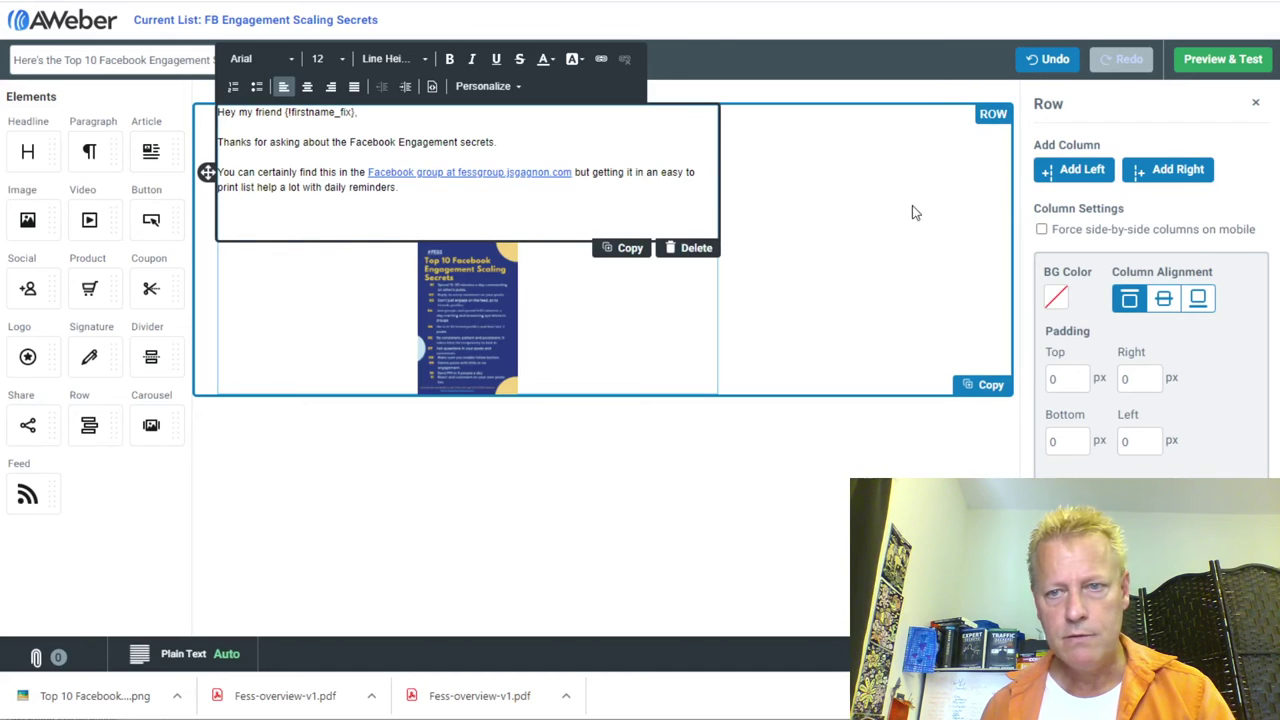
left_click(1162, 174)
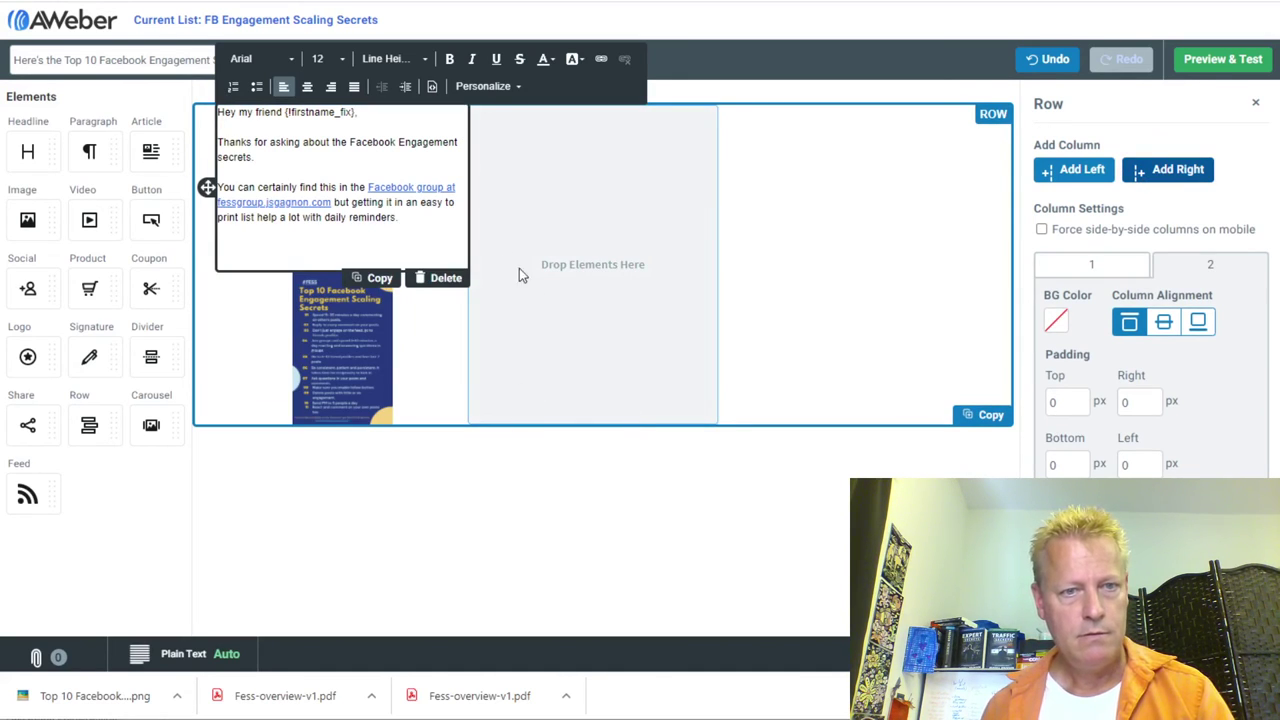
left_click_drag(340, 345, 575, 345)
left_click_drag(355, 345, 586, 240)
left_click(640, 314)
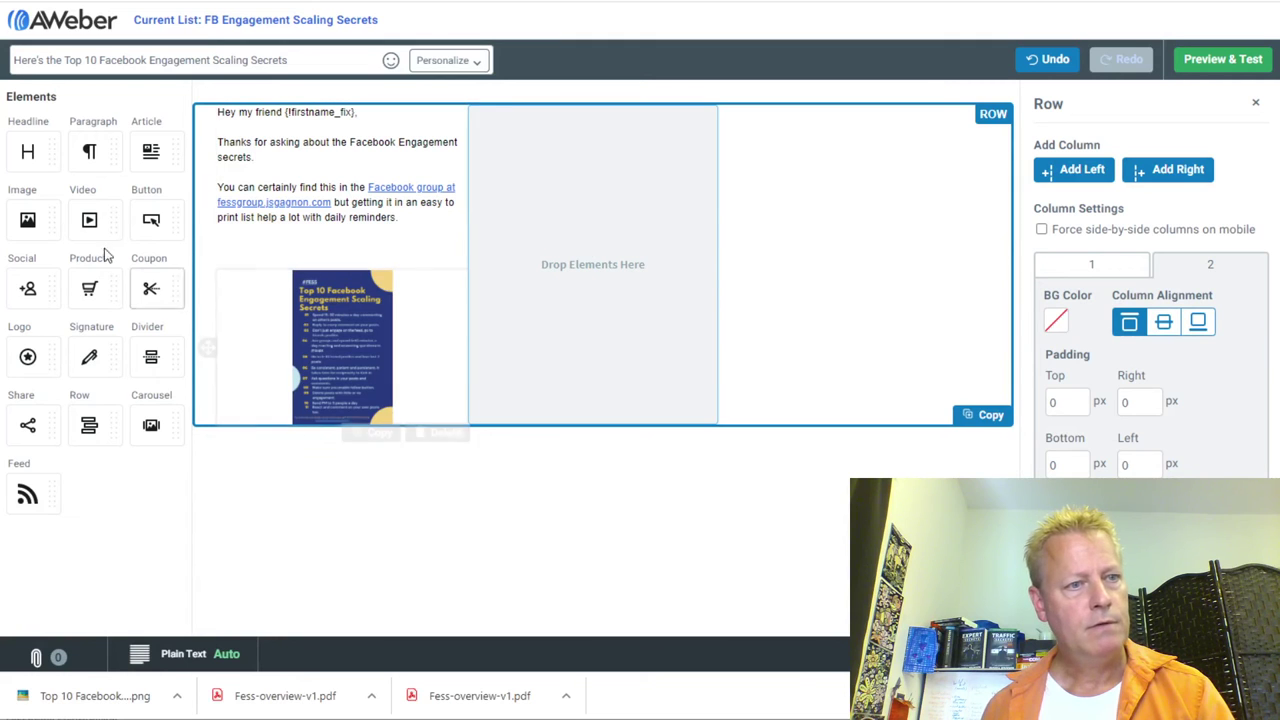
left_click_drag(22, 220, 611, 224)
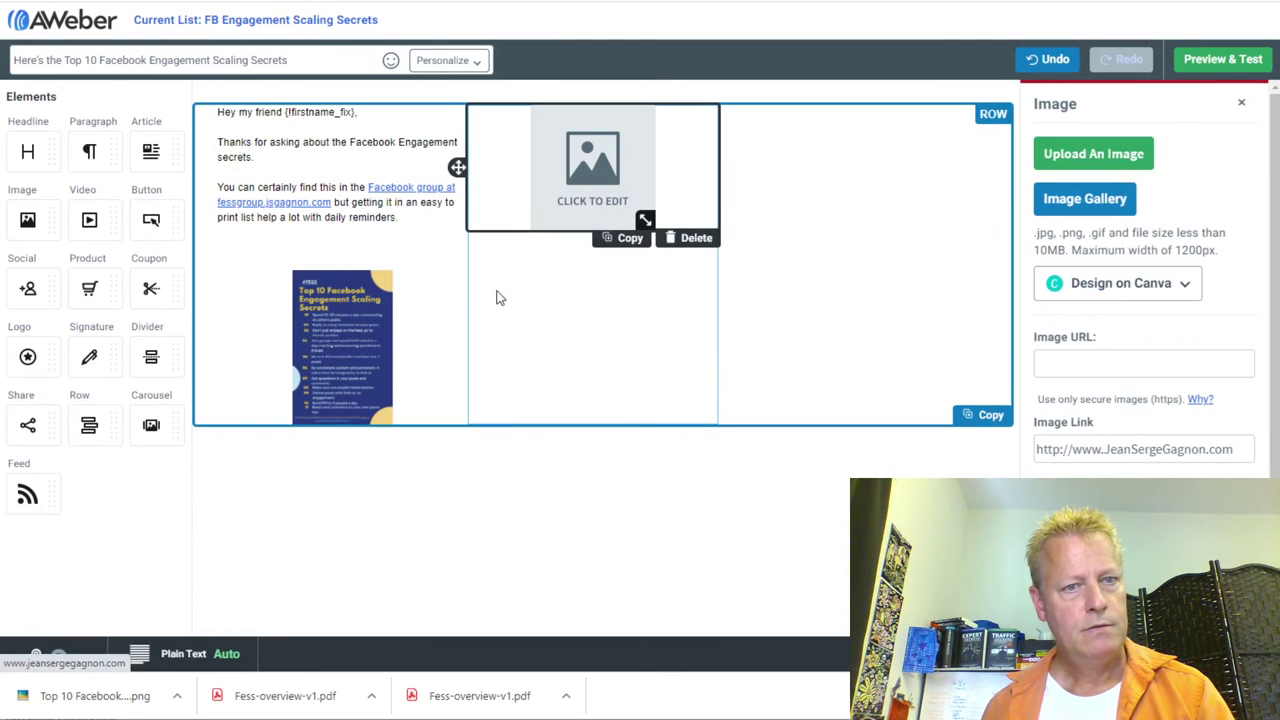
left_click_drag(350, 365, 587, 190)
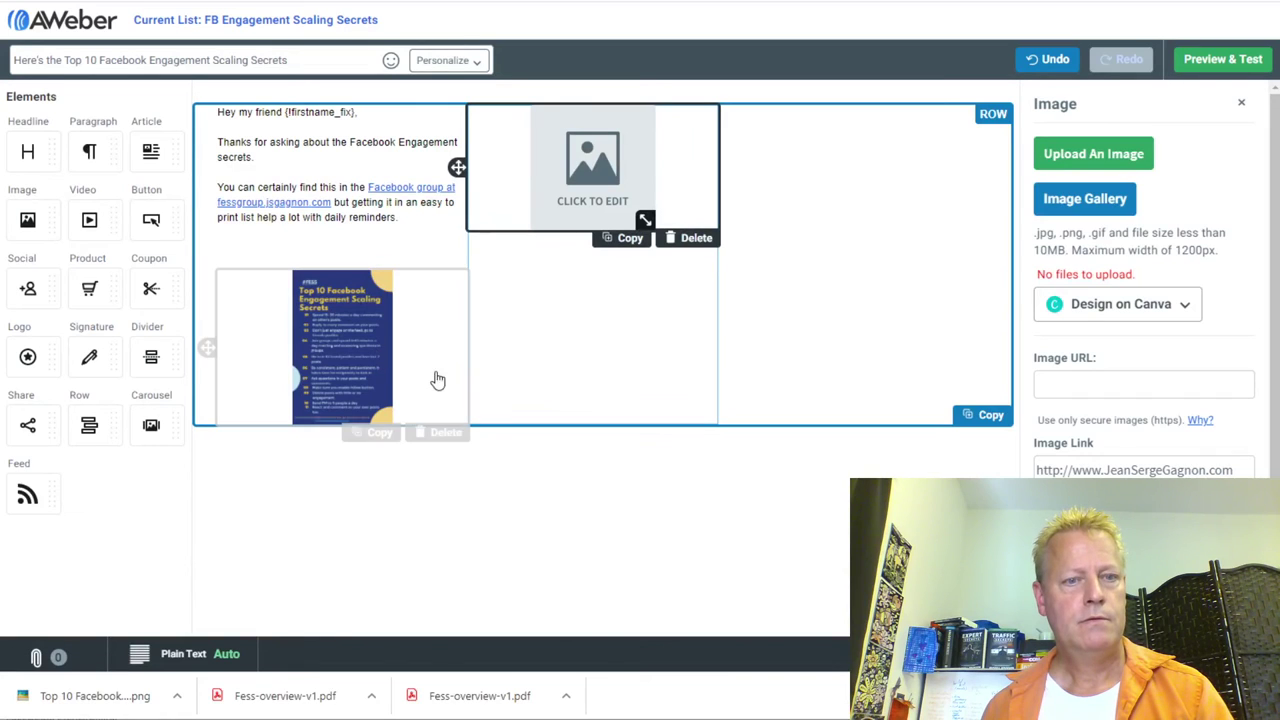
Step: Delete the original flyer below the text and fill the new column with the flyer from My Images, sized 230 by 356
left_click(425, 433)
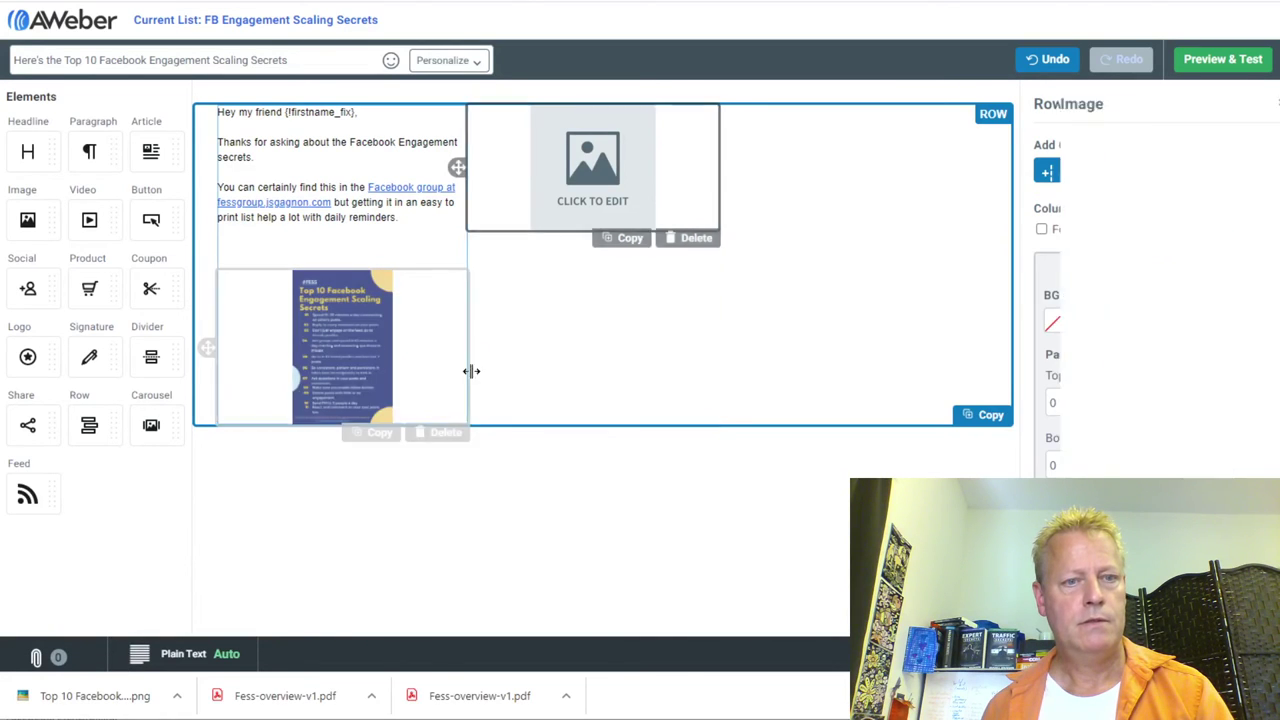
left_click(617, 193)
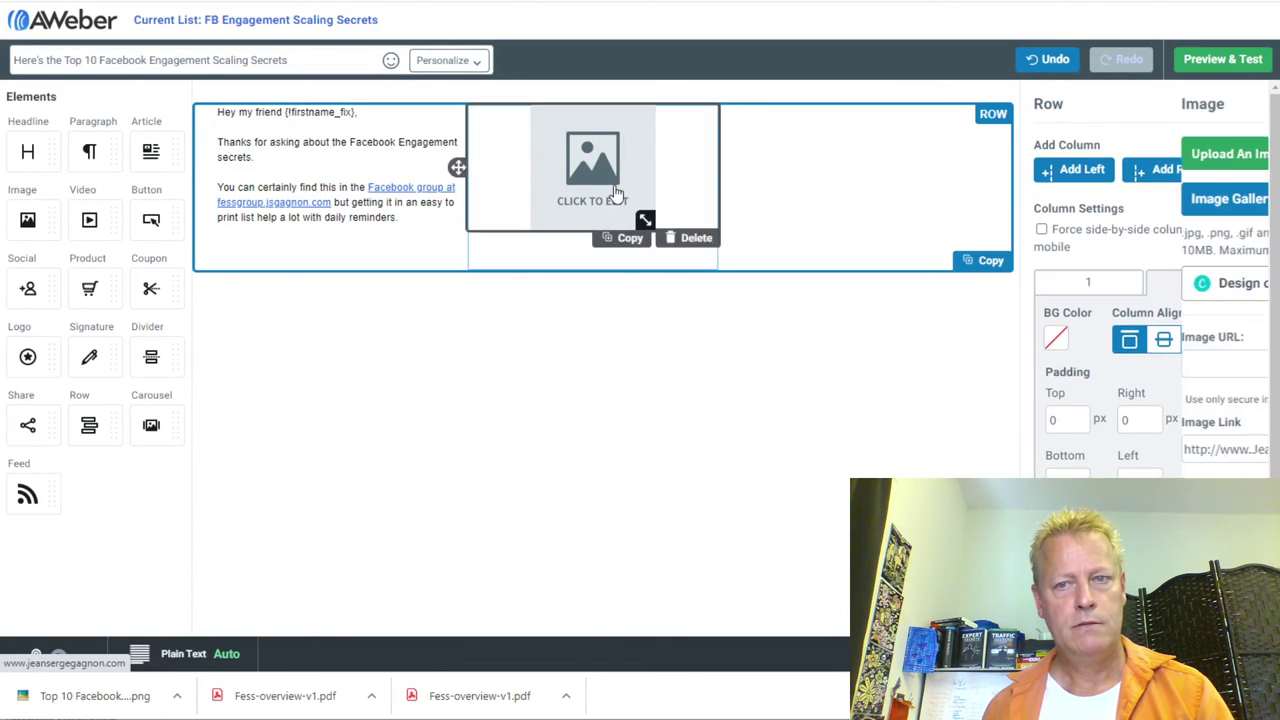
left_click(1086, 198)
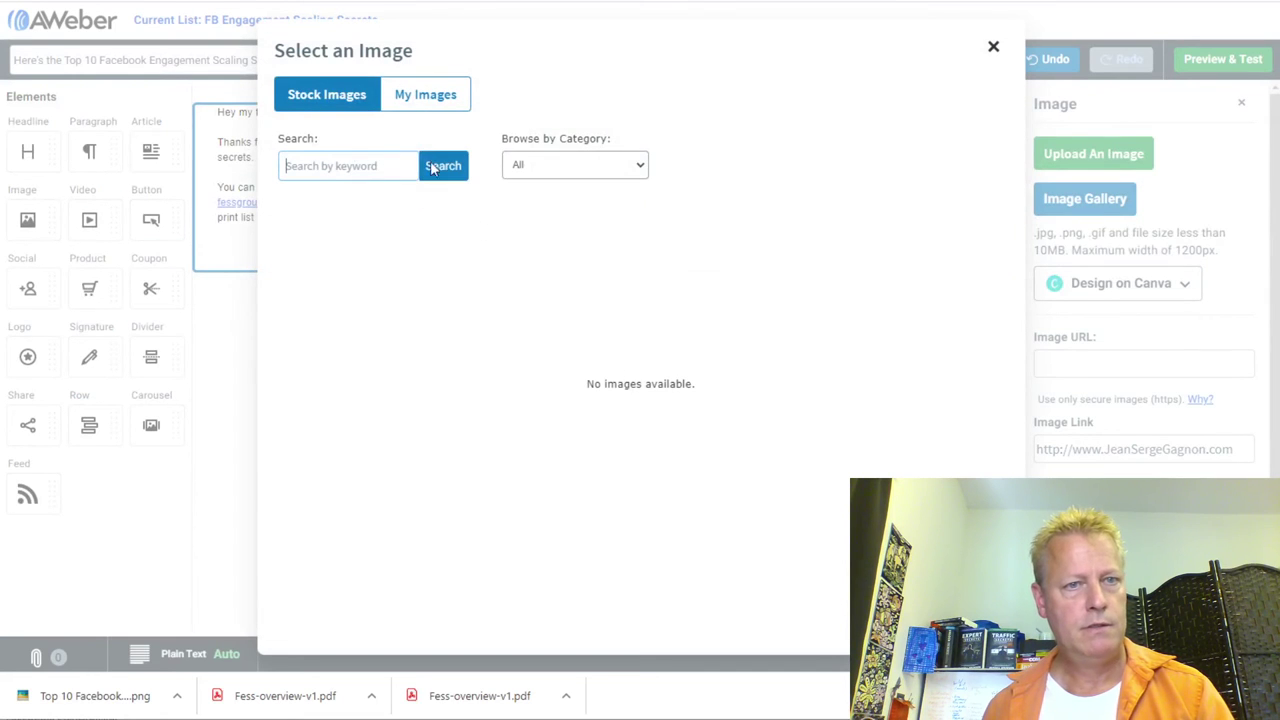
left_click(394, 94)
left_click(500, 225)
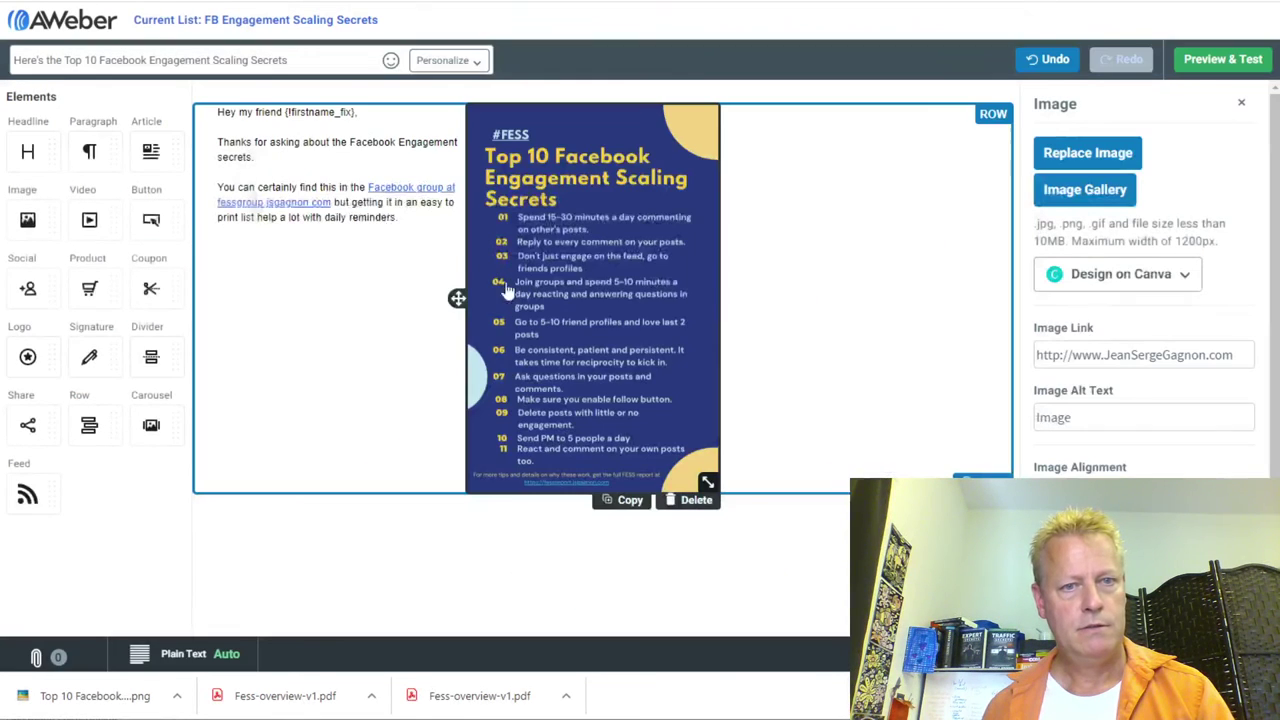
left_click_drag(706, 484, 564, 280)
left_click(451, 403)
Step: Widen the text column and add the line 'Click the image of go to fesstop10pdf.jsgagnon.com to download it to your computer.'
left_click(475, 210)
left_click_drag(468, 203, 591, 223)
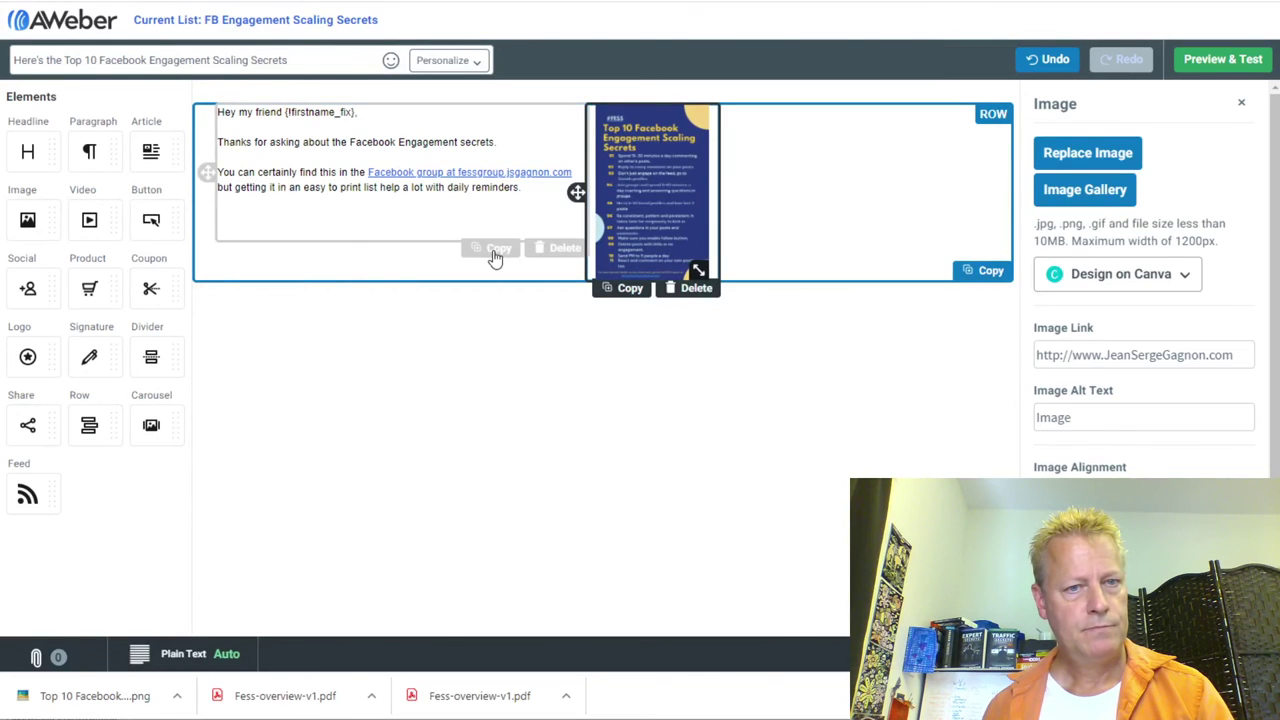
left_click(493, 256)
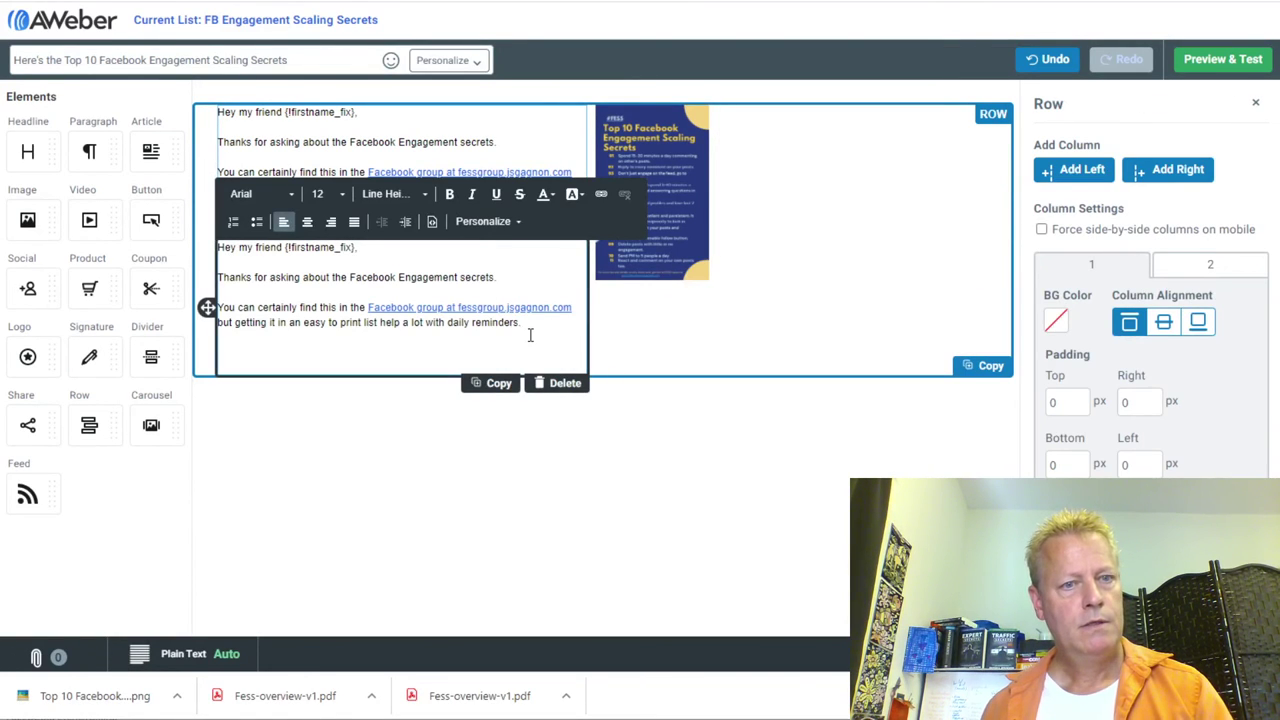
left_click_drag(531, 333, 217, 247)
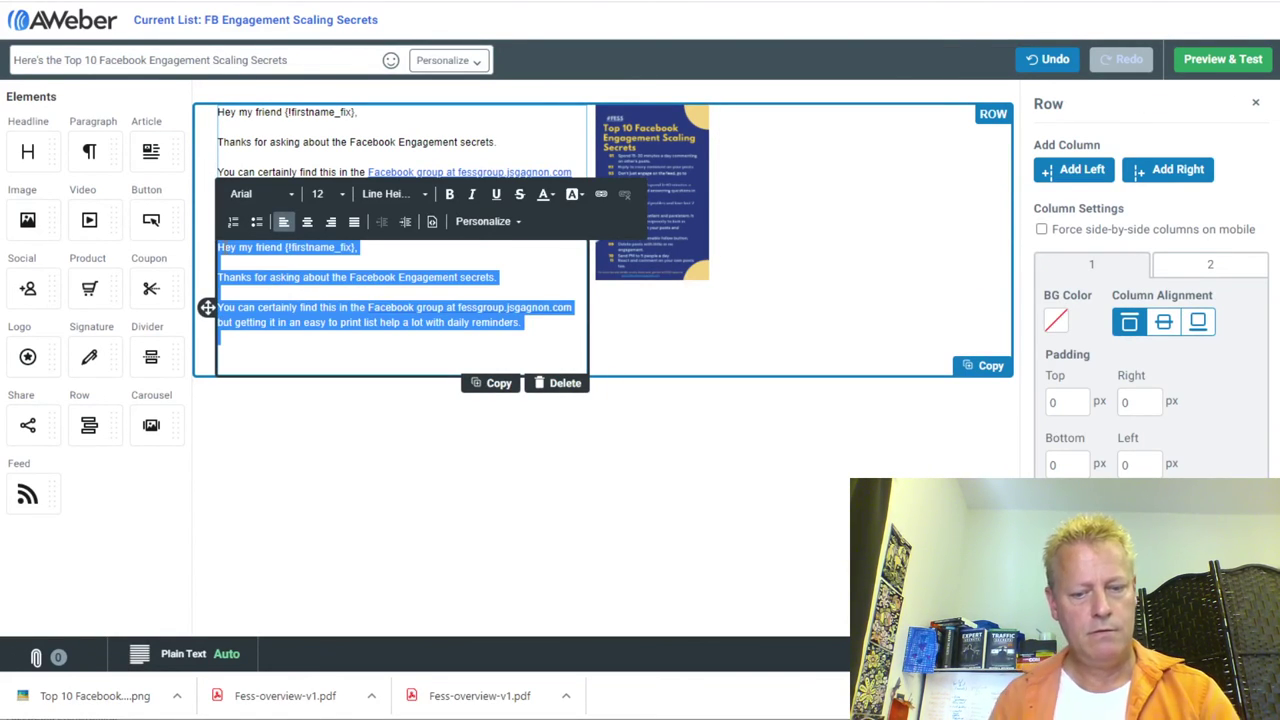
key("BackSpace")
type("Click the image of go to fesstop10pdf.jsgagnon.com to download")
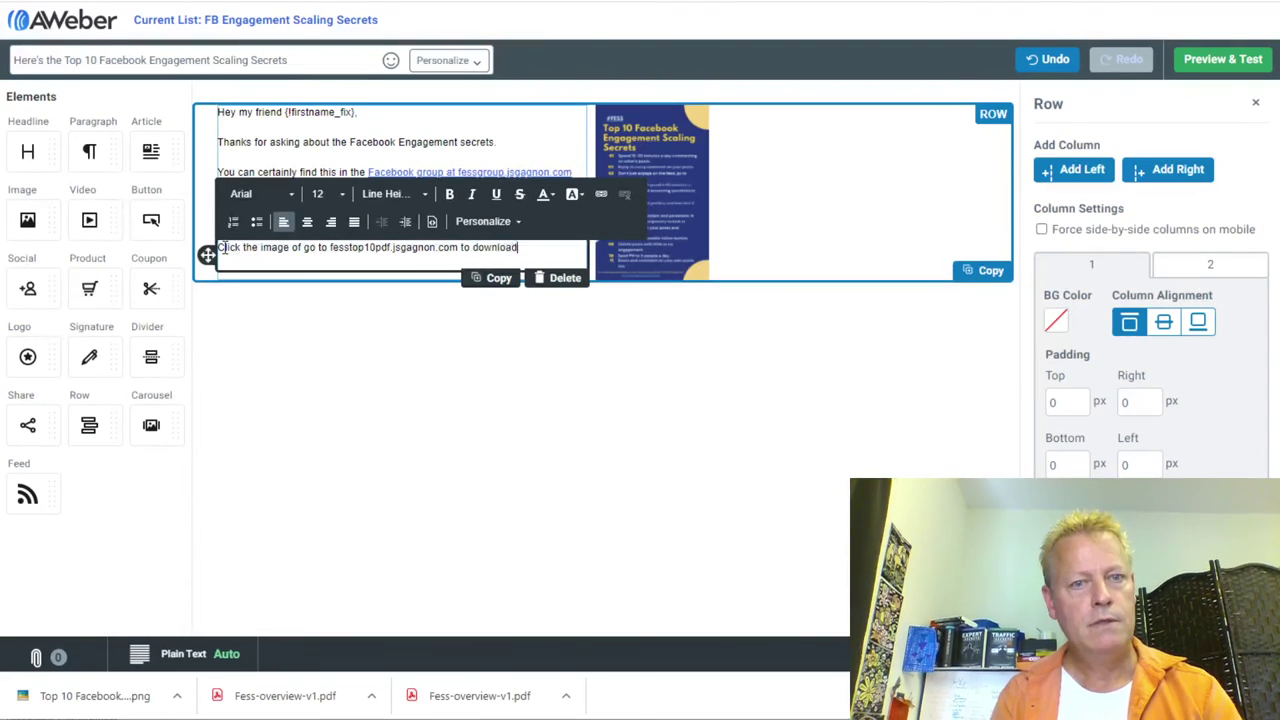
type("omputer.")
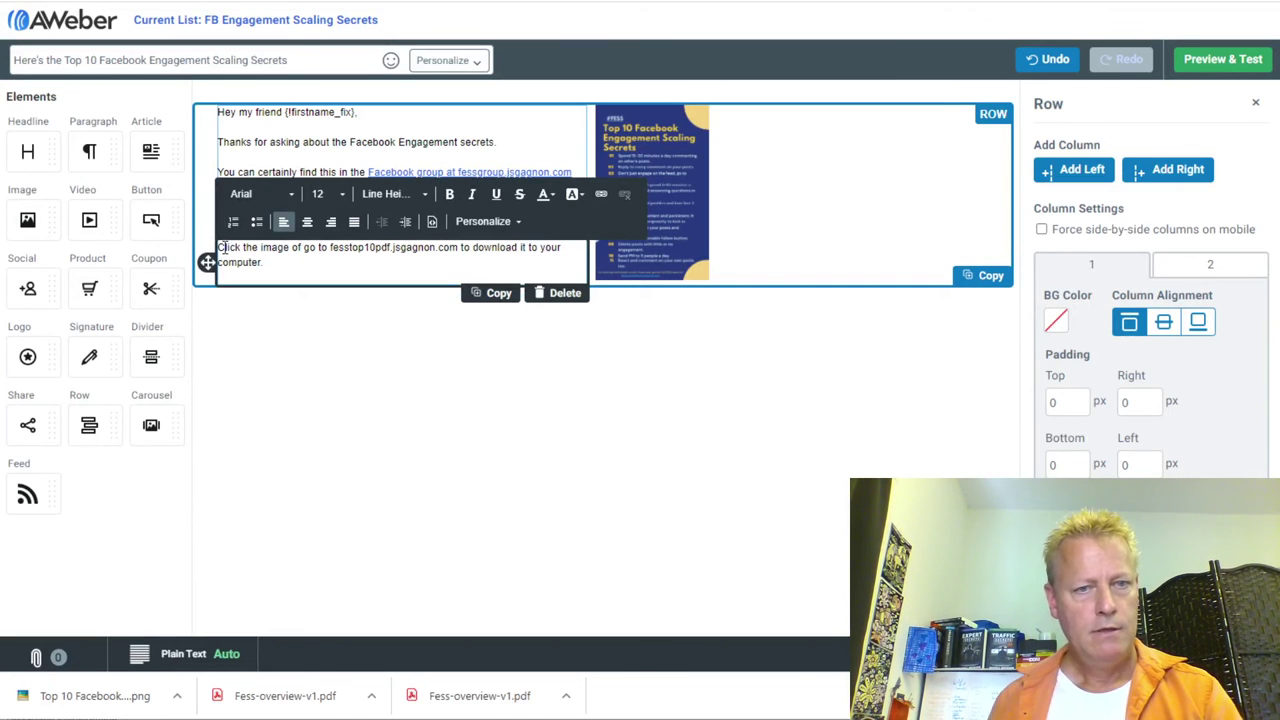
left_click(430, 504)
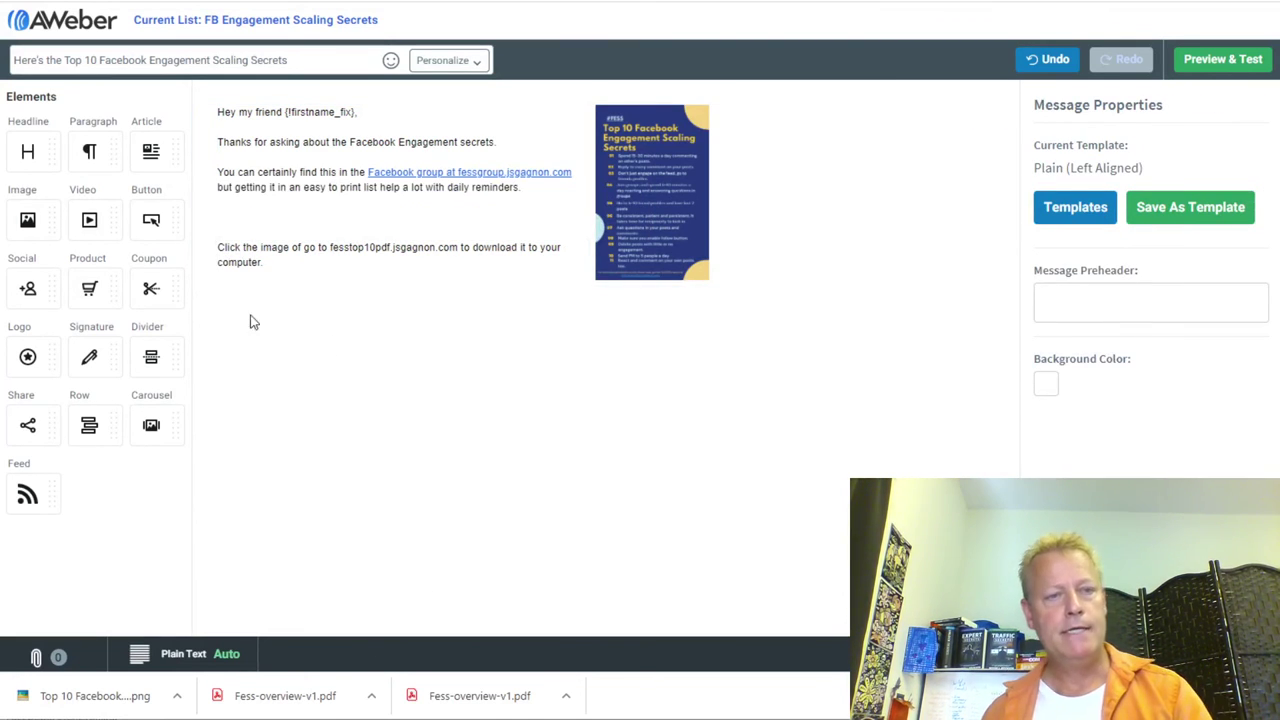
Step: Set the flyer image's link to the copied address fesstop10pdf.jsgagnon.com
left_click_drag(330, 248, 457, 244)
key("ctrl+c")
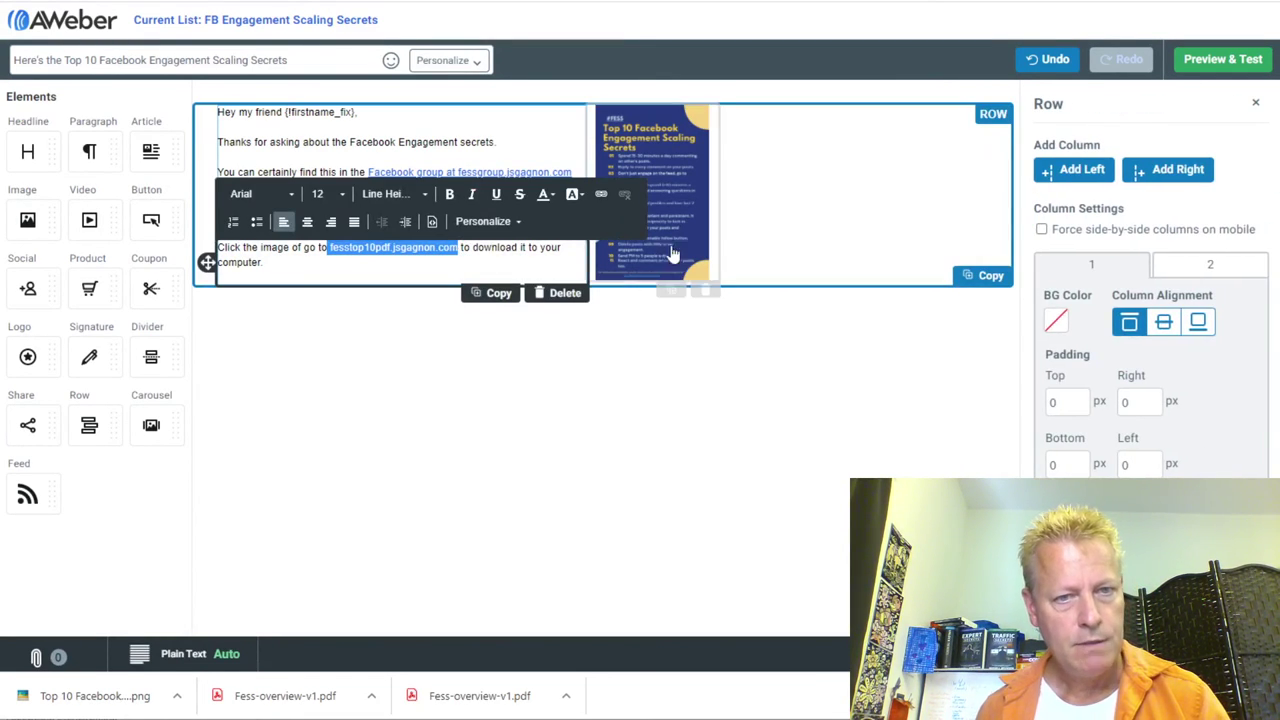
left_click(667, 229)
triple_click(1137, 355)
key("ctrl+v")
left_click(646, 426)
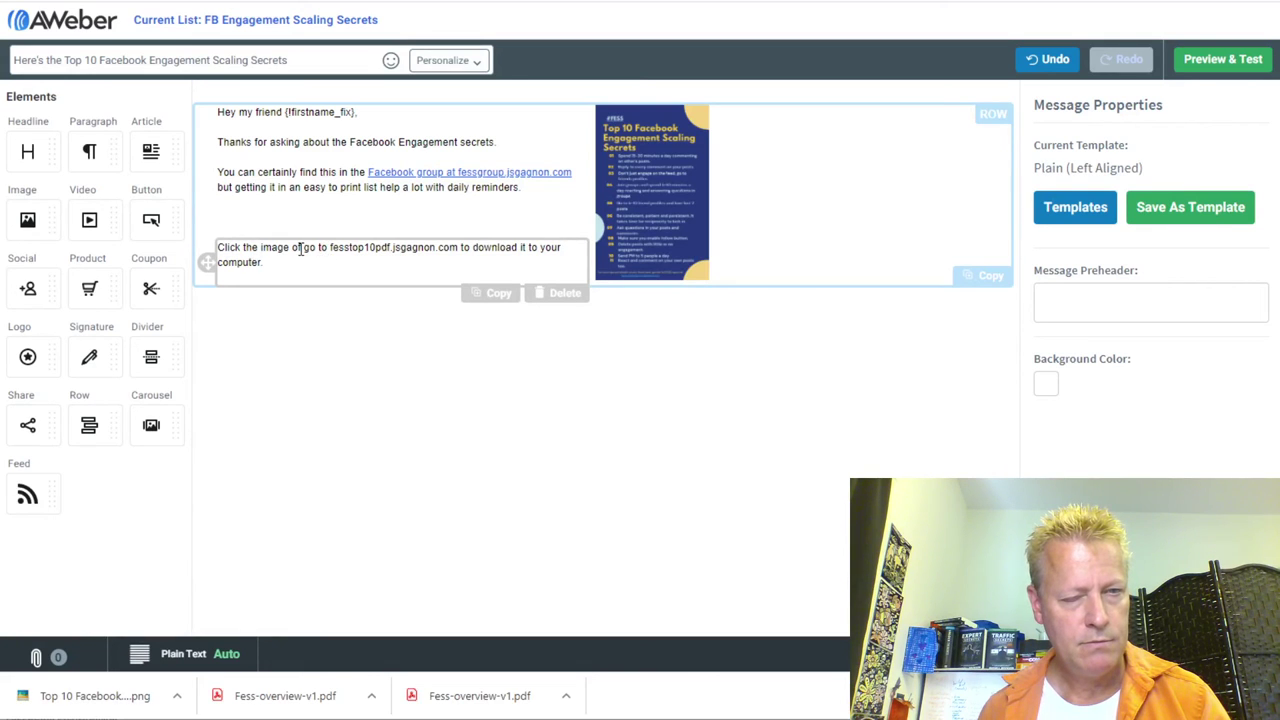
Step: Hyperlink the phrase 'go to fesstop10pdf.jsgagnon.com to download it' to fesstop10pdf.jsgagnon.com
left_click_drag(304, 248, 528, 255)
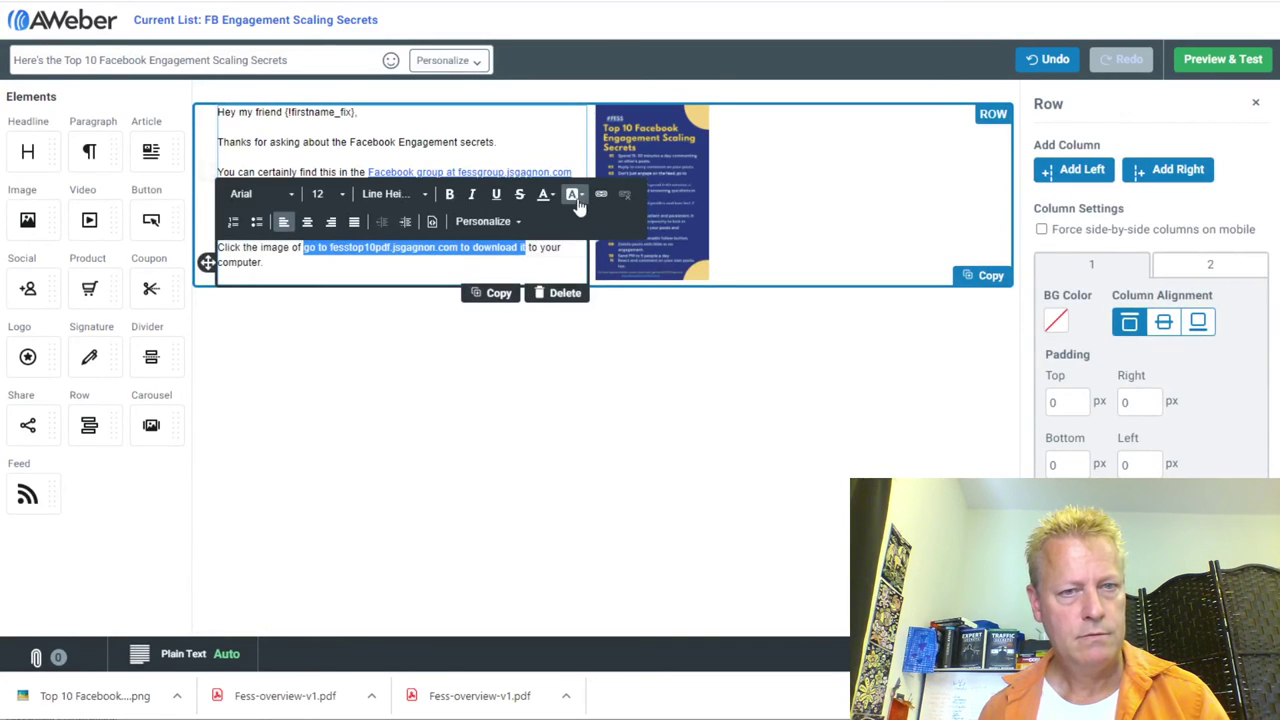
left_click(600, 193)
key("ctrl+v")
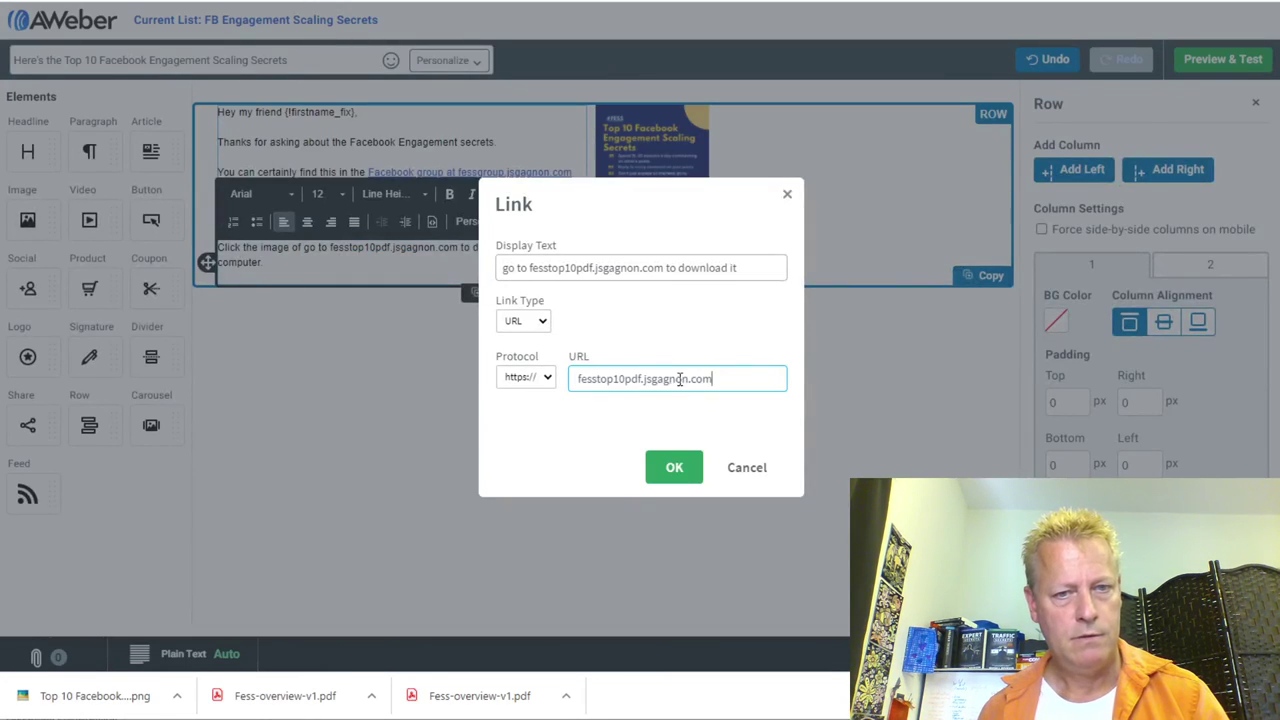
left_click(674, 467)
left_click(353, 403)
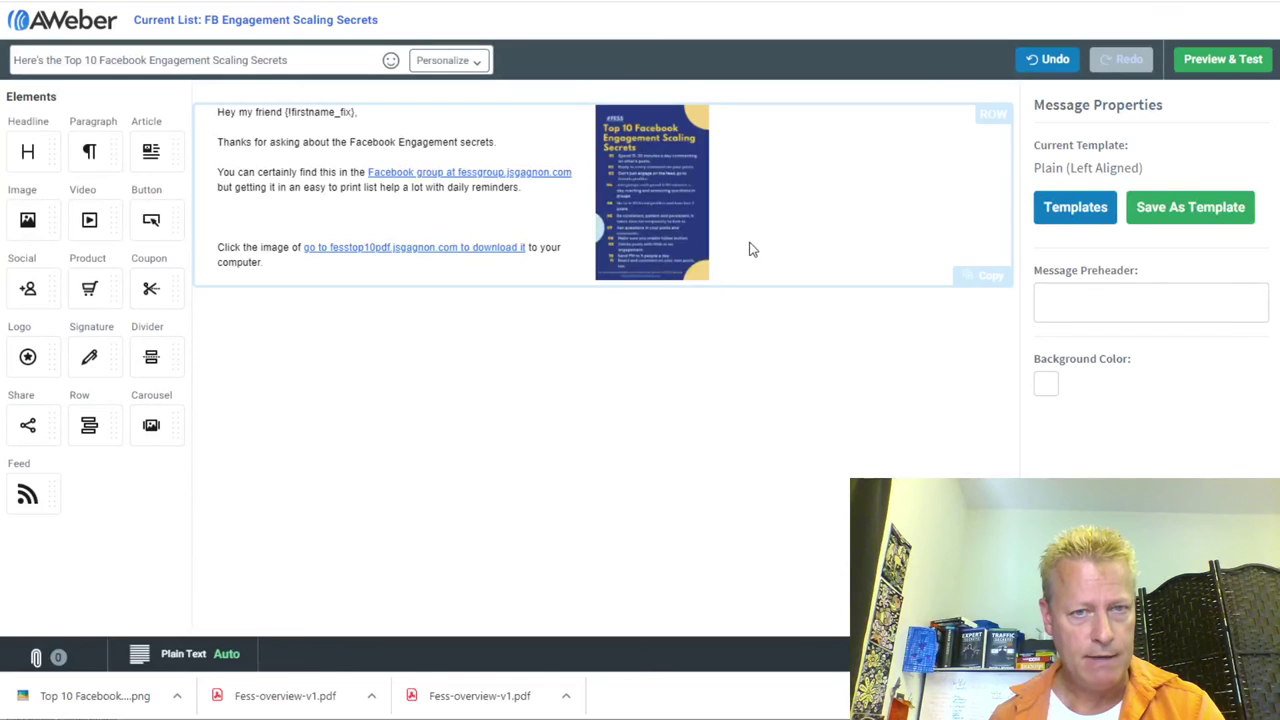
left_click(690, 257)
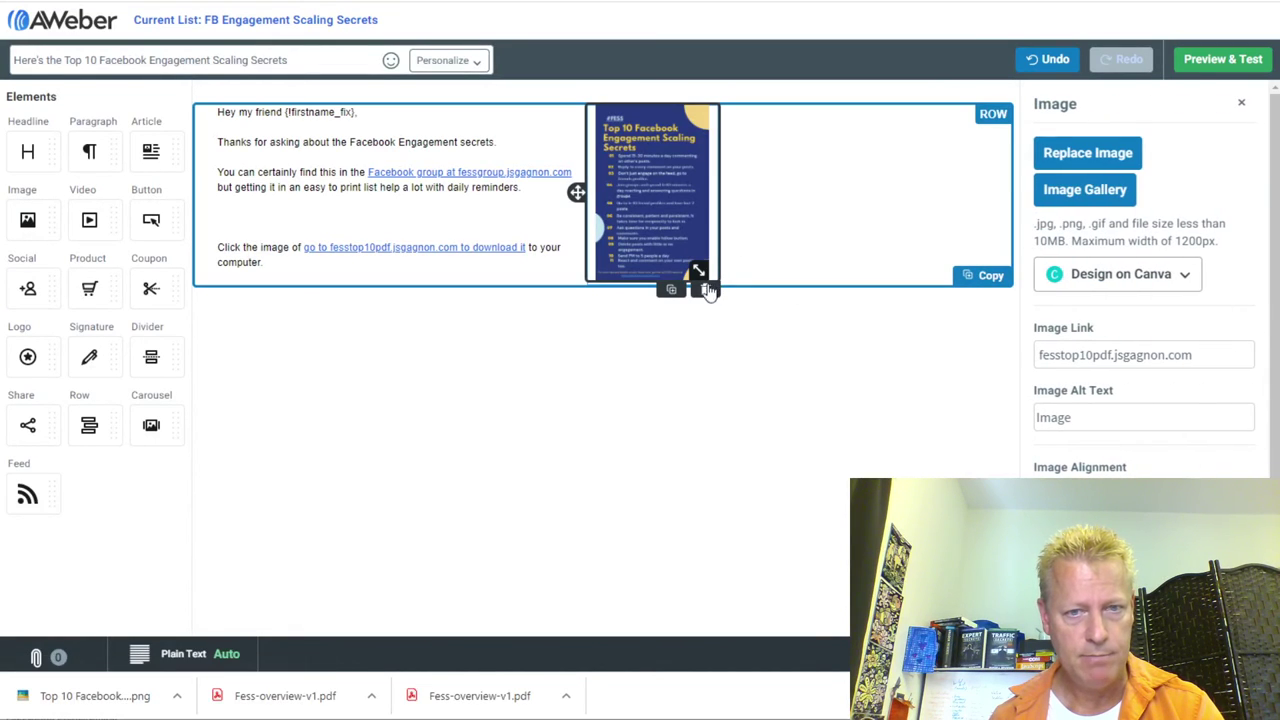
Step: Enlarge the flyer image to 151 by 234 and narrow the text column
left_click_drag(704, 285, 737, 311)
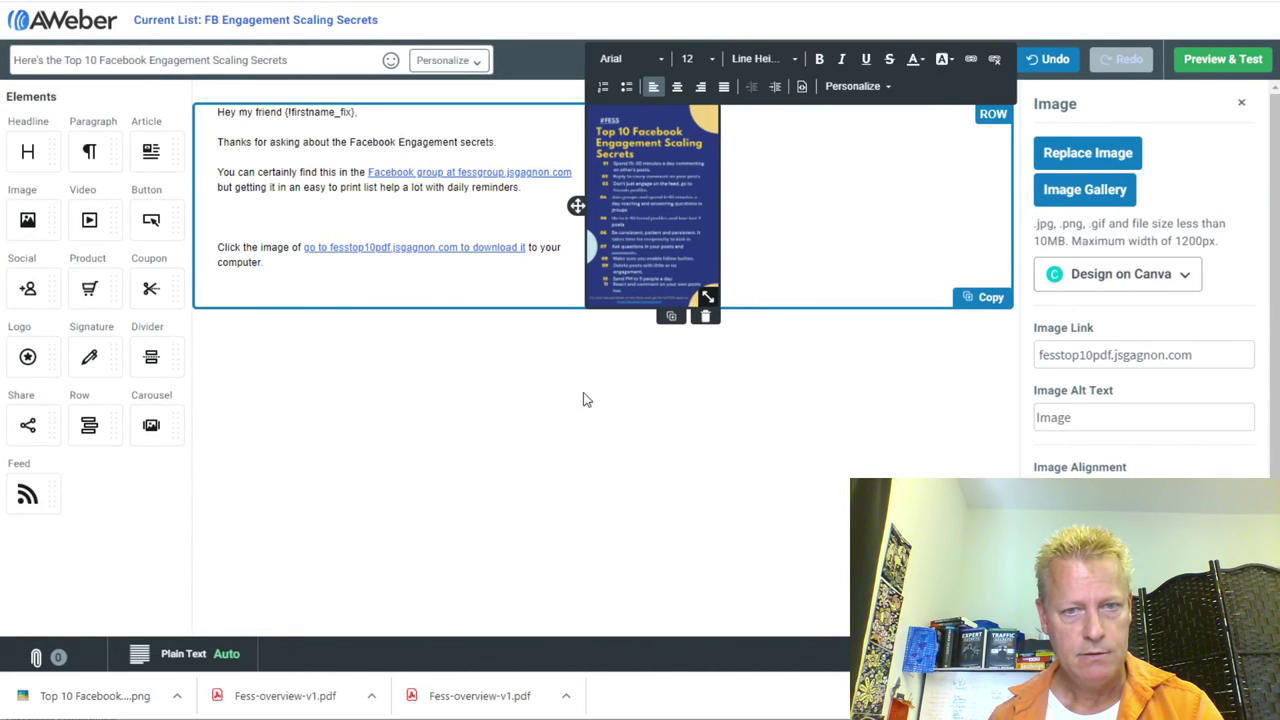
left_click(580, 362)
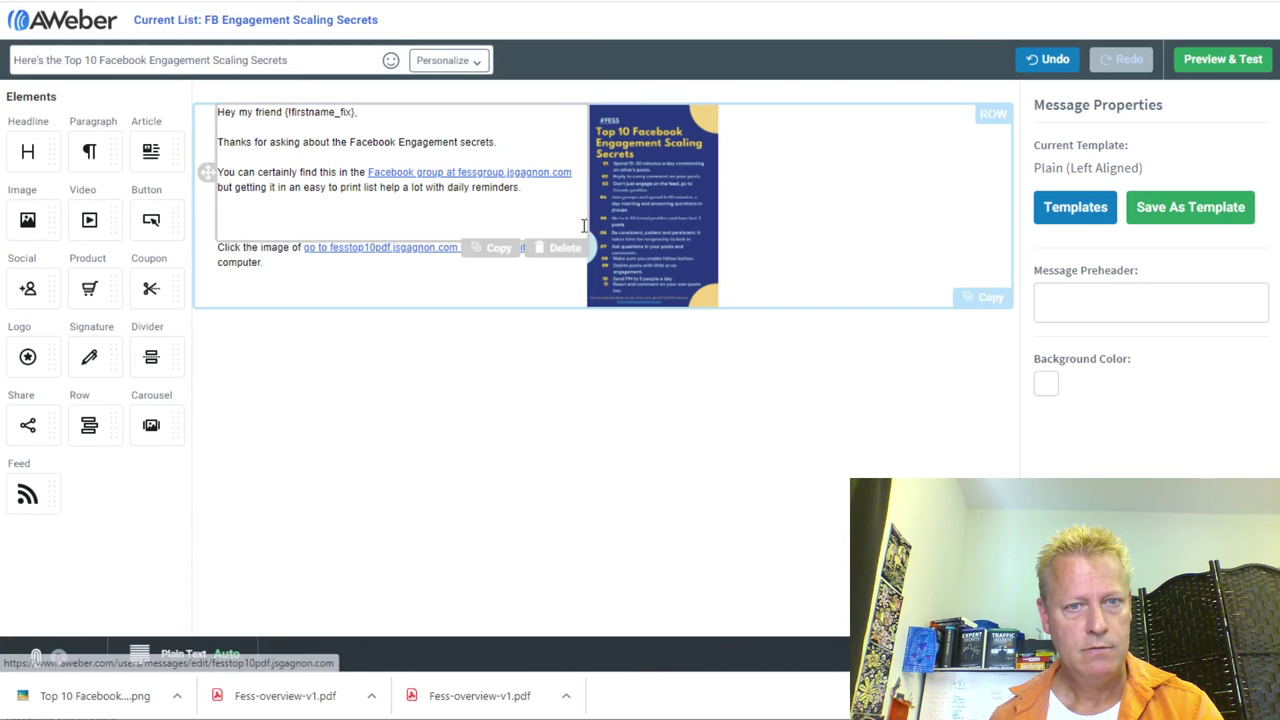
left_click(778, 196)
left_click_drag(580, 203, 553, 195)
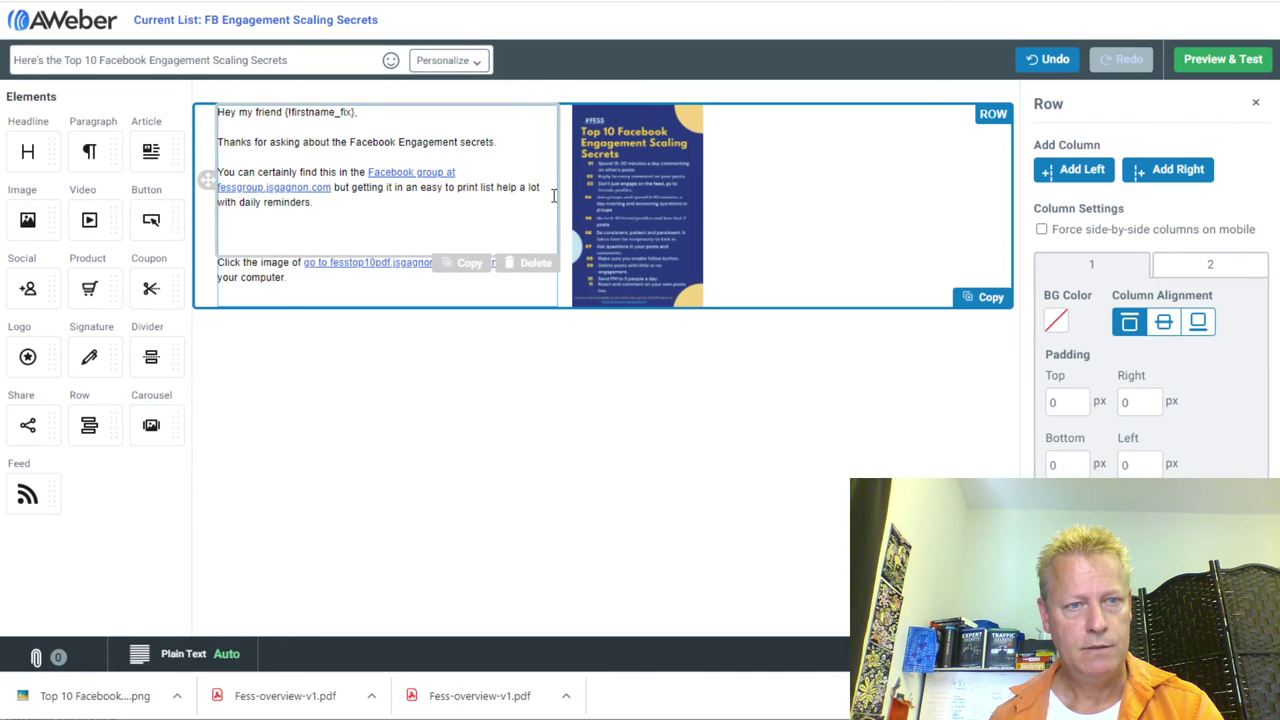
left_click(470, 380)
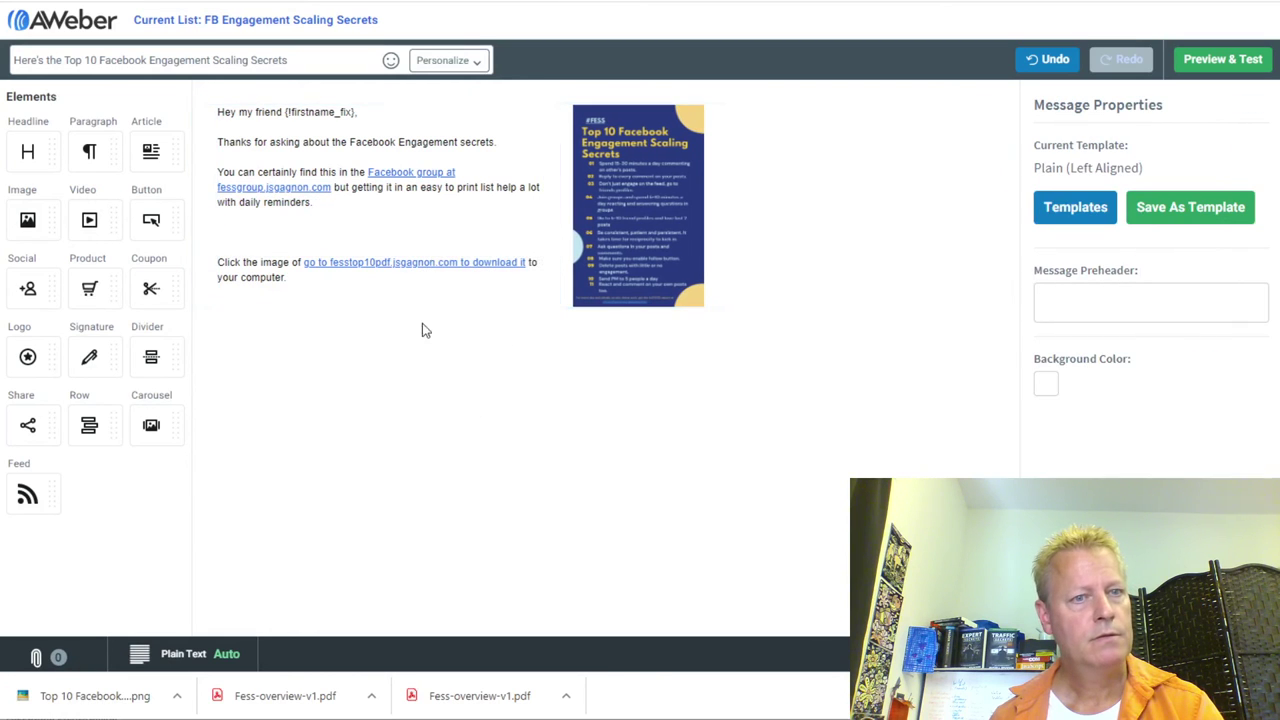
Step: Remove the blank line above the download instruction and enlarge the flyer slightly more
left_click(307, 238)
key("BackSpace")
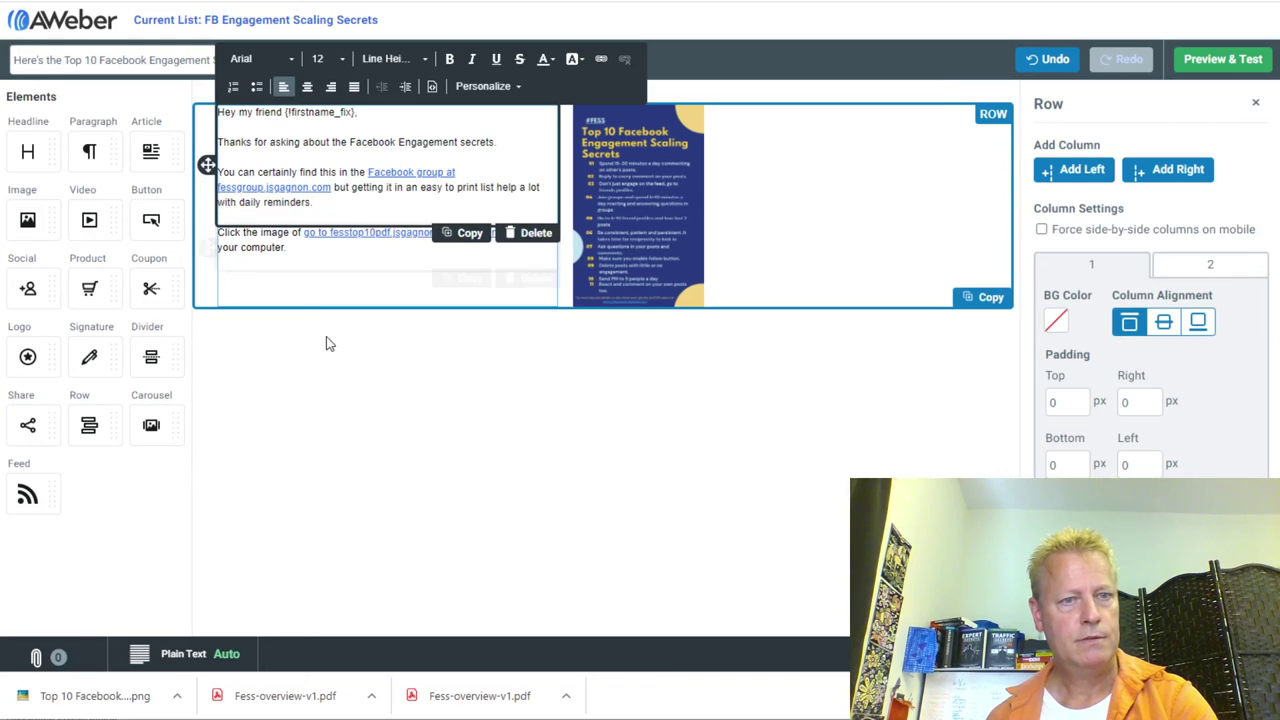
left_click(377, 366)
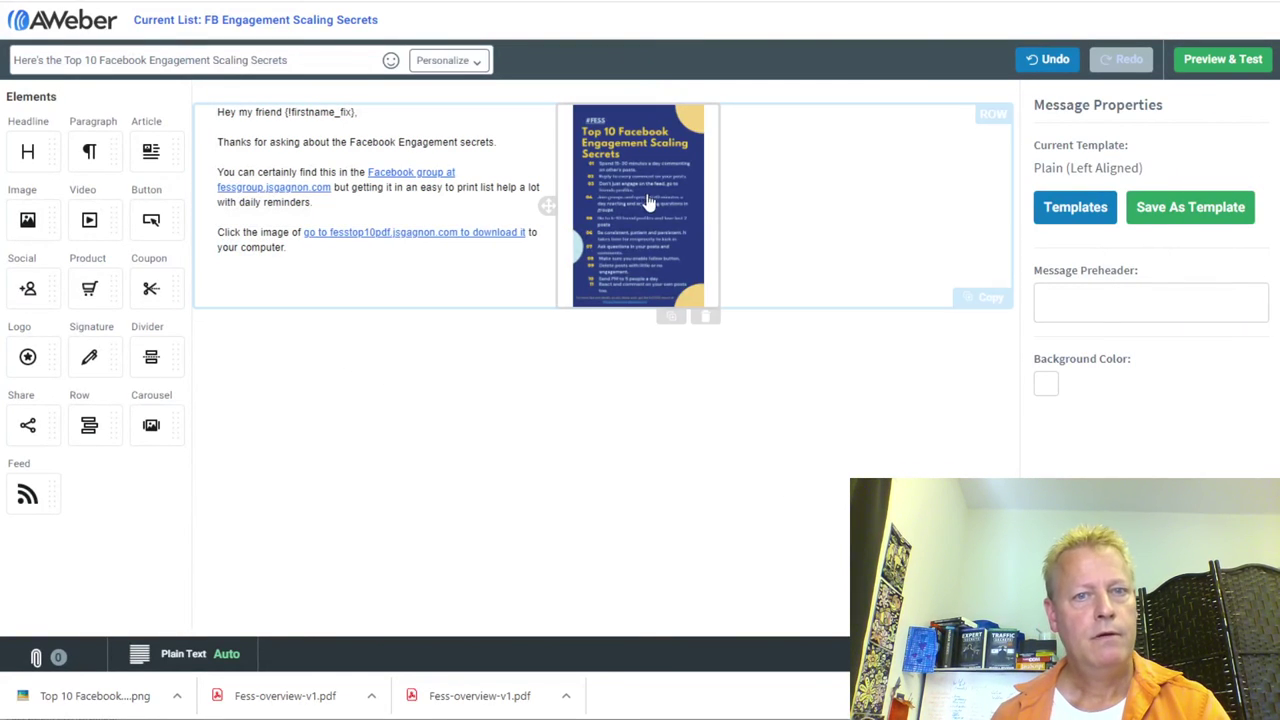
left_click(665, 250)
left_click_drag(694, 298, 697, 317)
left_click(574, 414)
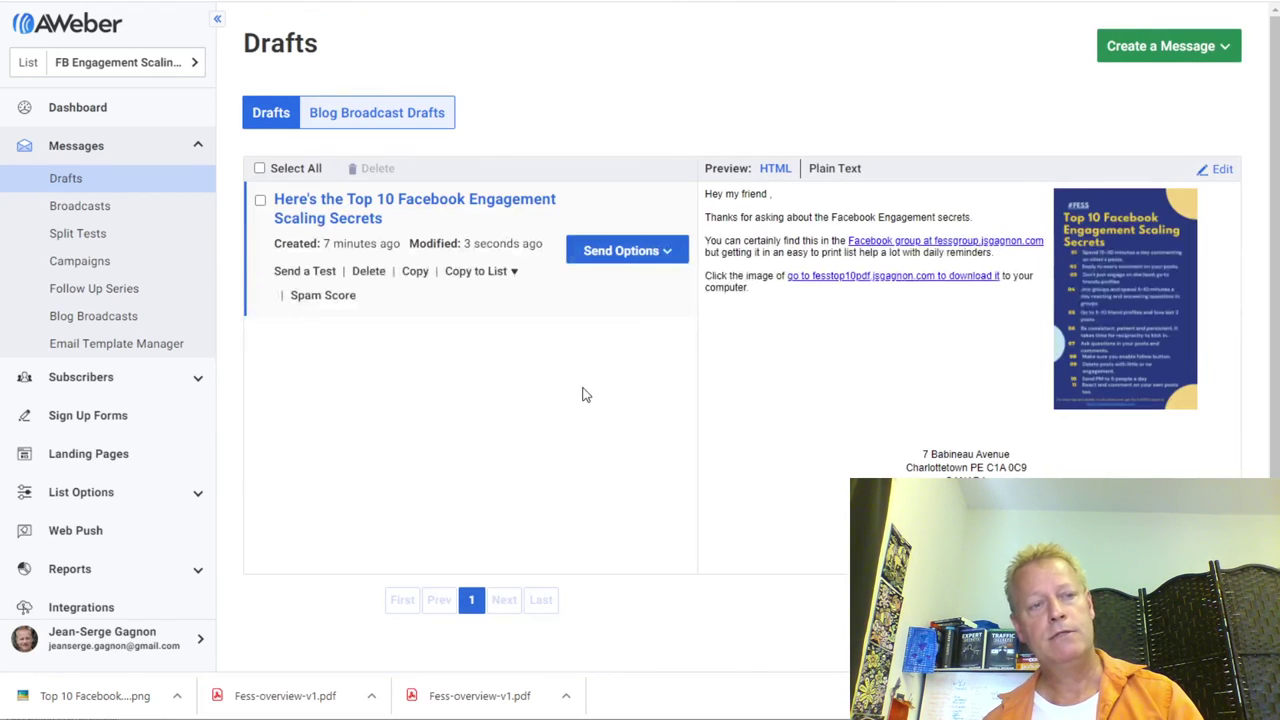
Step: Go to the Campaigns list and start a new campaign
left_click(106, 262)
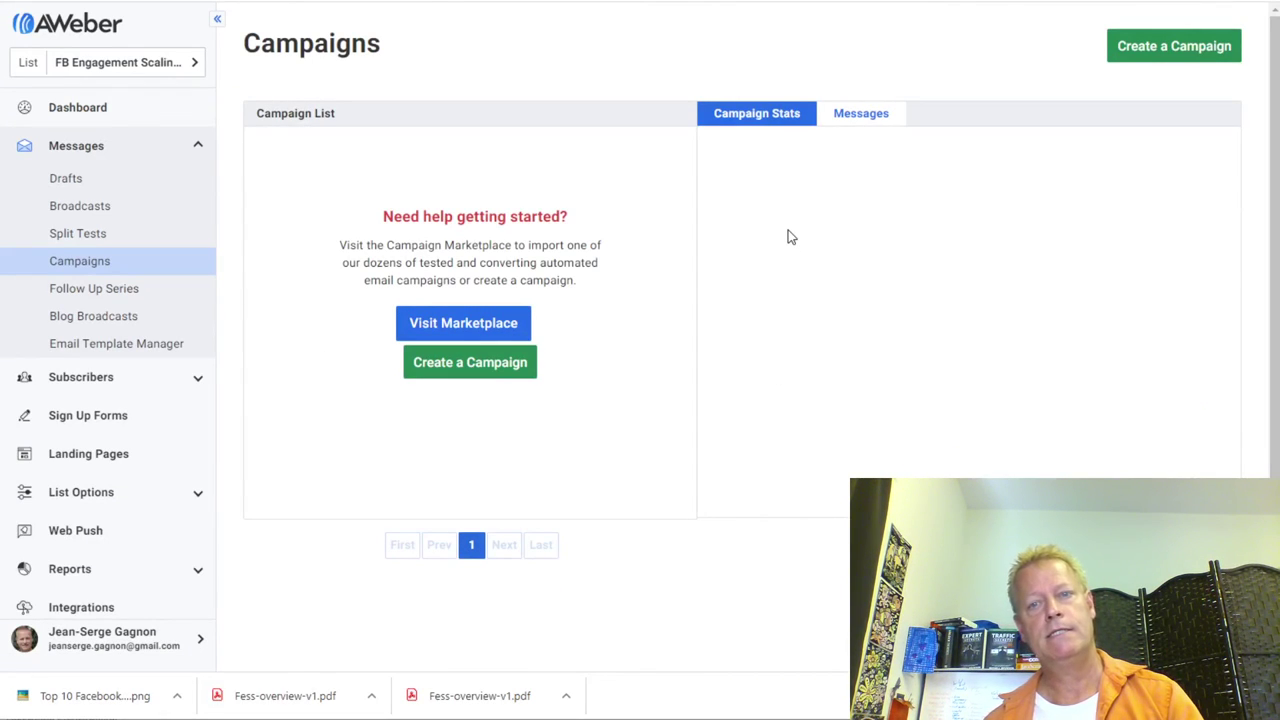
left_click(1162, 50)
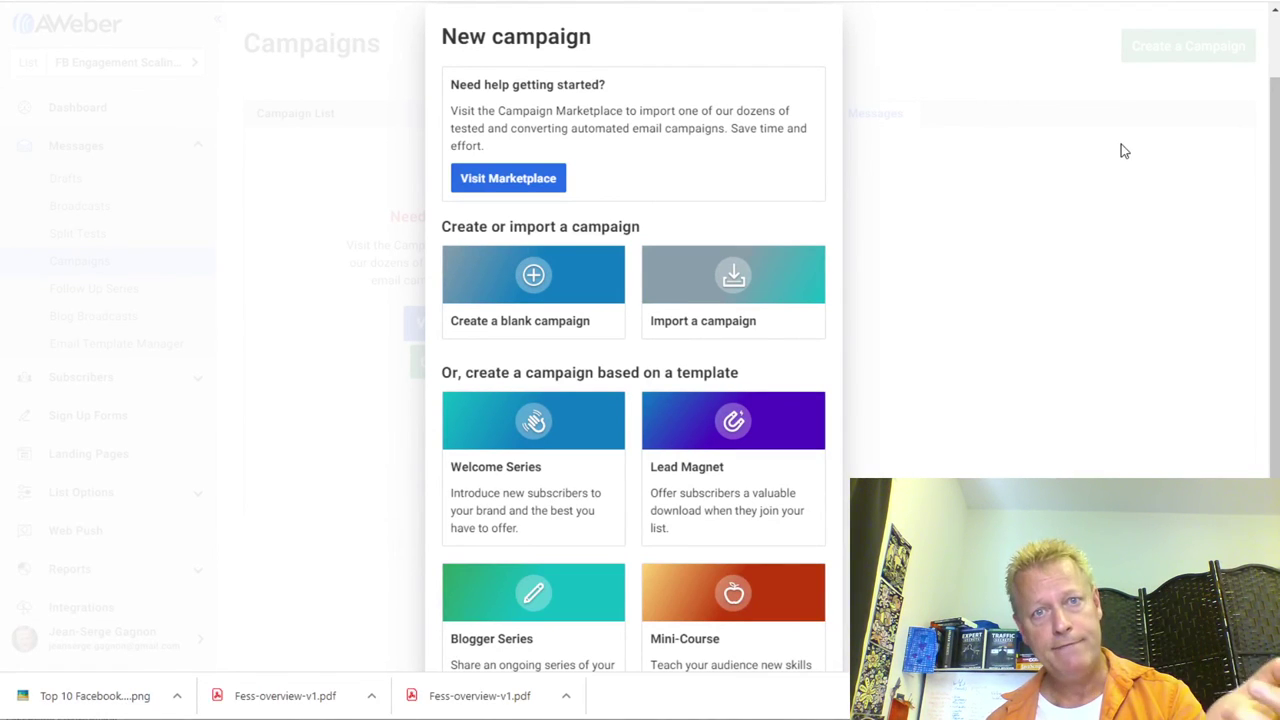
Step: Create a blank 'Welcome' campaign that sends the Top 10 Facebook Engagement Scaling Secrets draft on subscribe
left_click(541, 304)
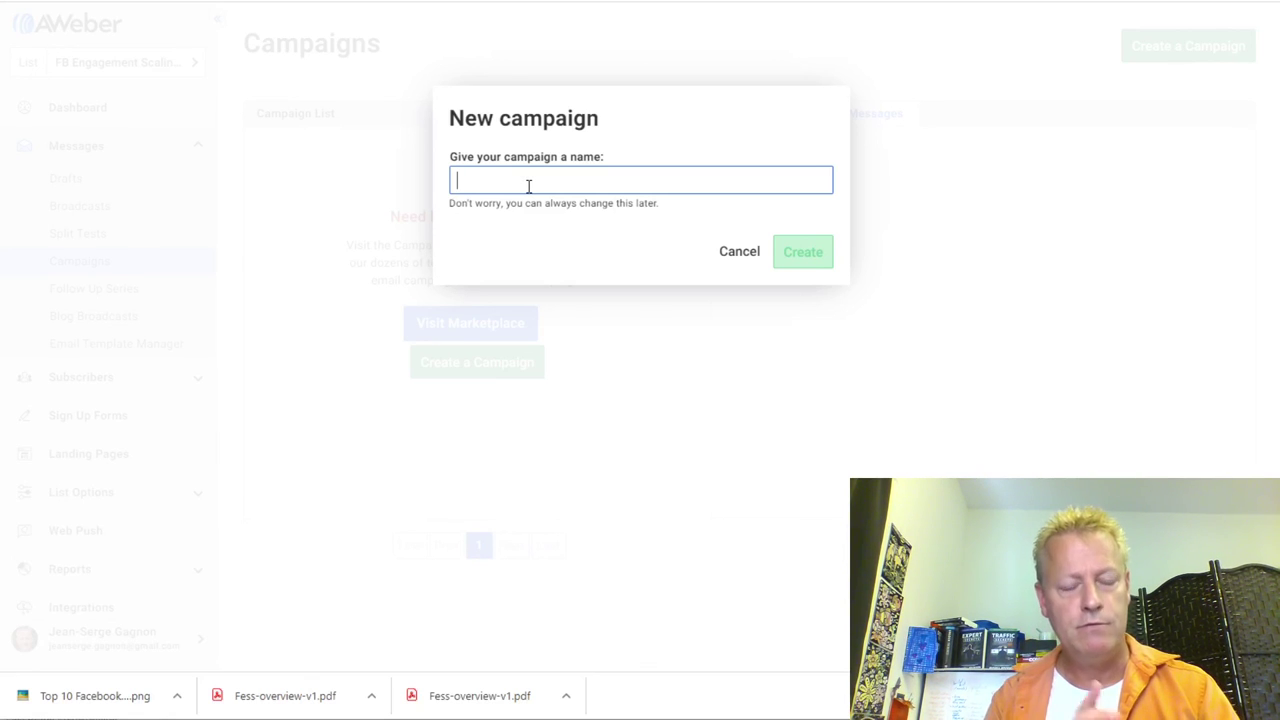
type("Welcome")
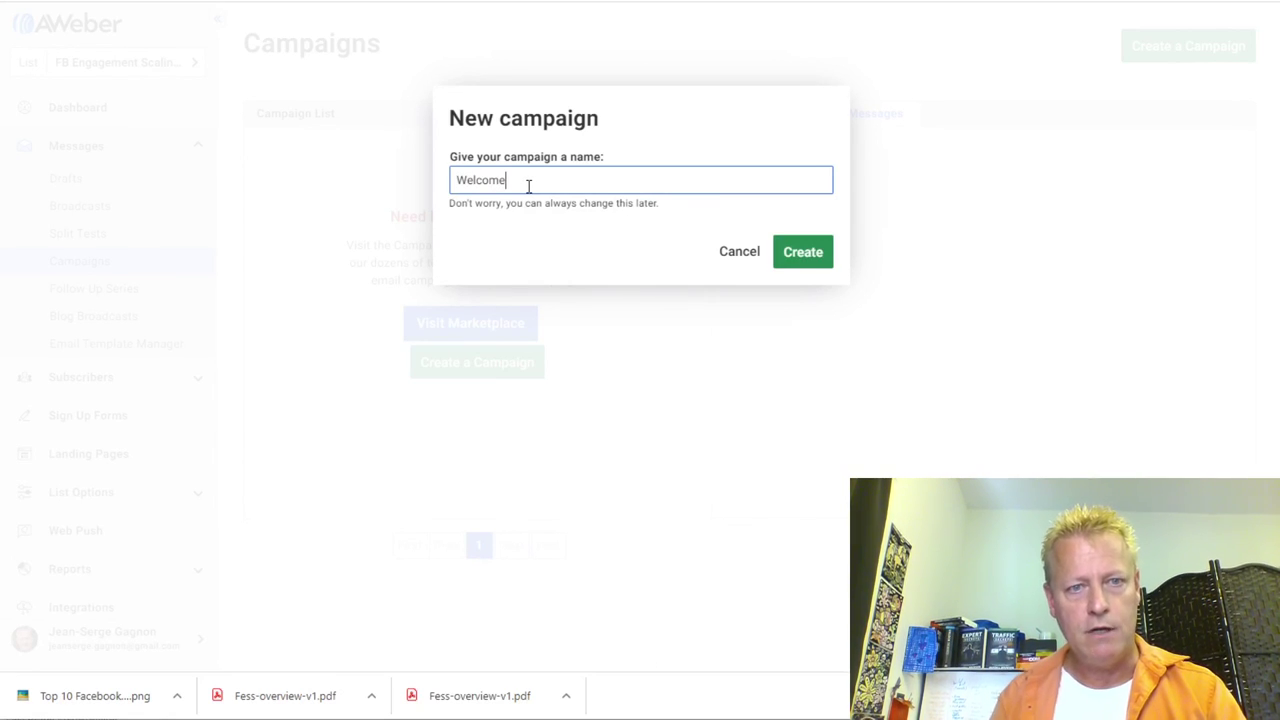
left_click(795, 252)
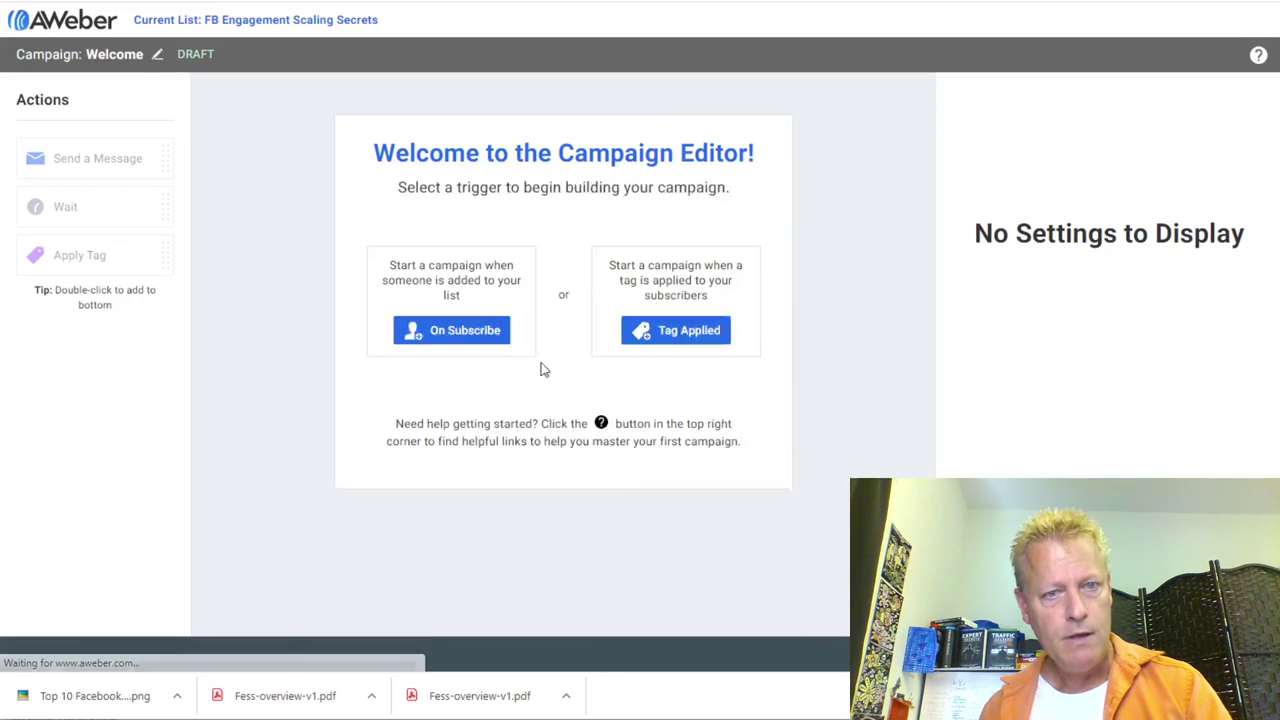
left_click(456, 334)
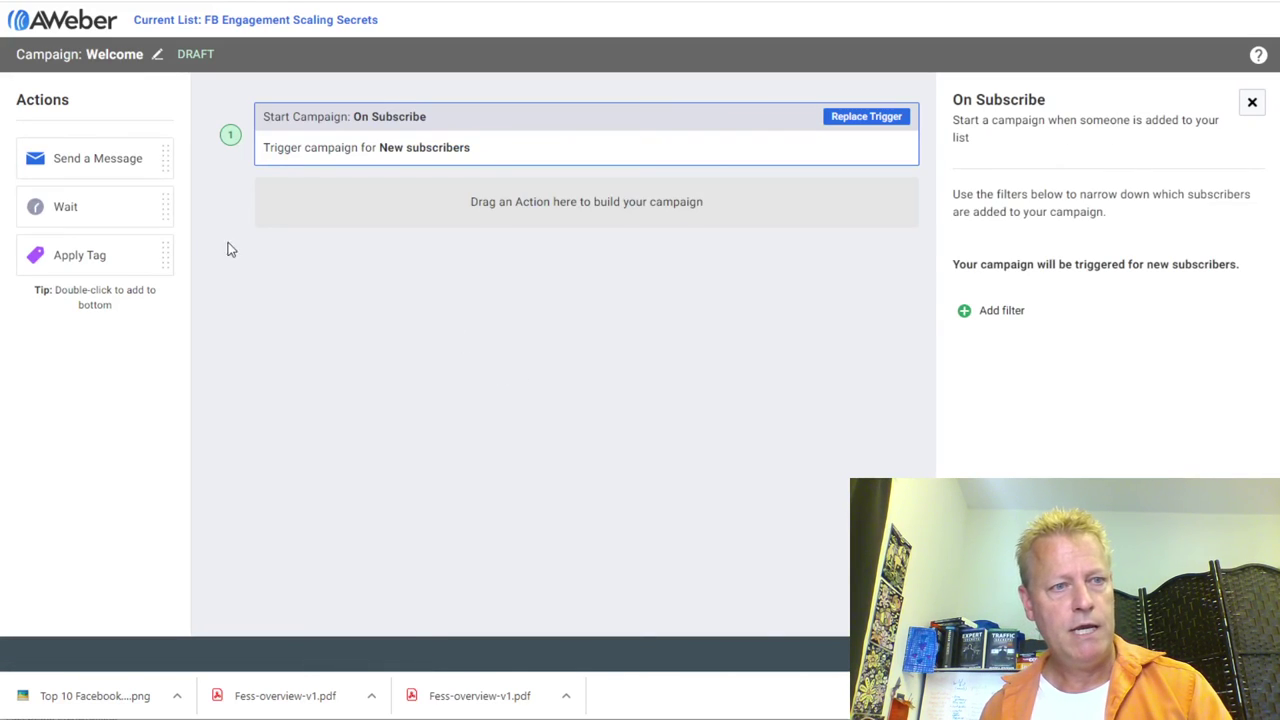
double_click(89, 164)
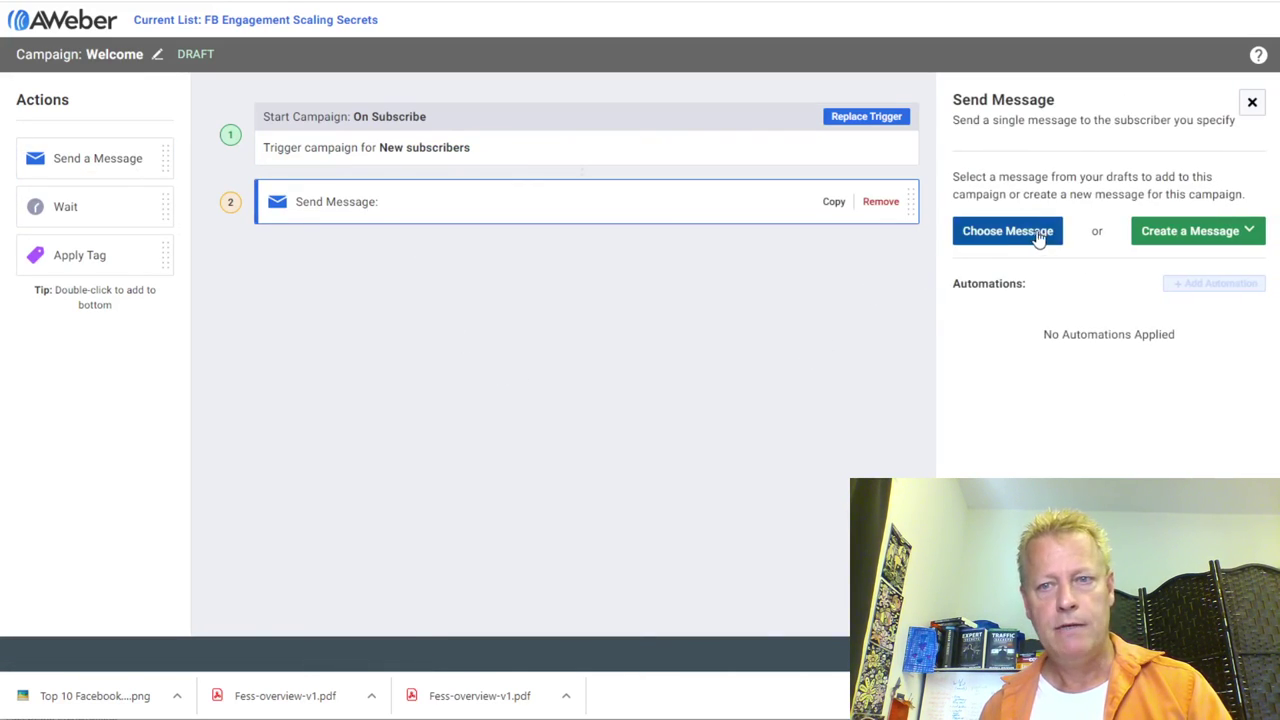
left_click(1030, 235)
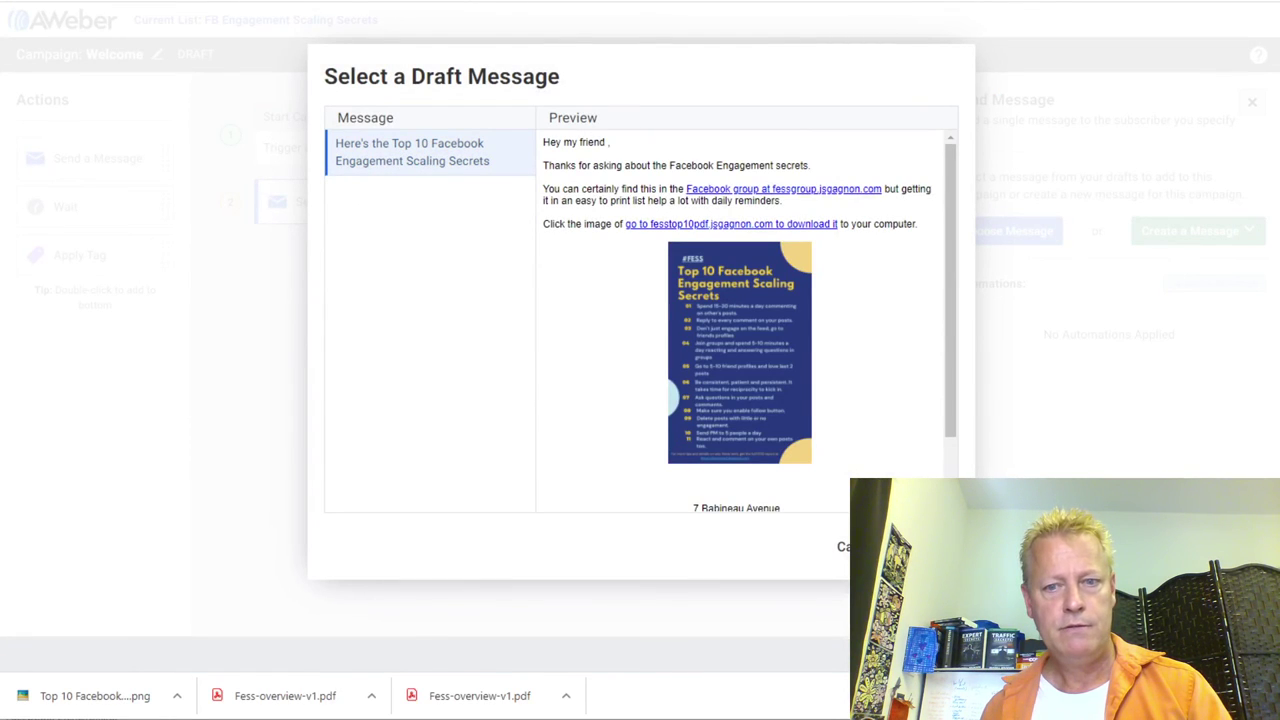
left_click(905, 546)
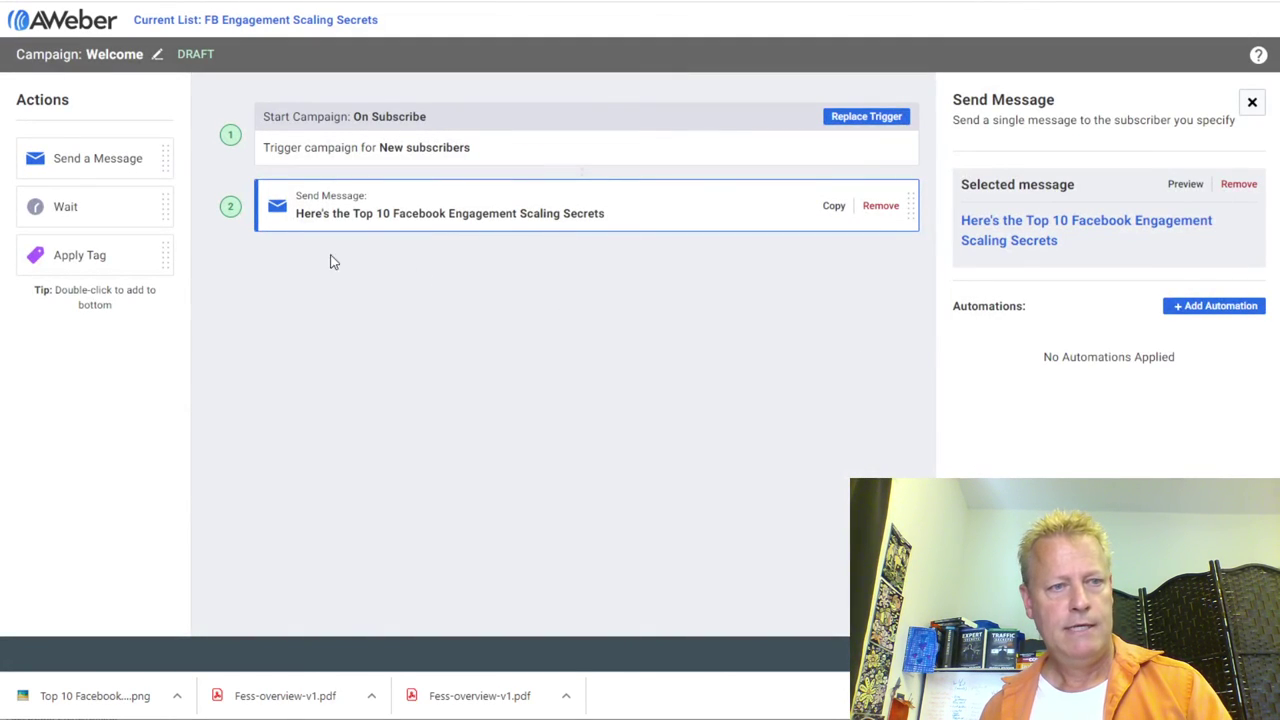
Step: Add a 1-day wait followed by an Apply Tag step with the tag 'seinfeld'
double_click(82, 204)
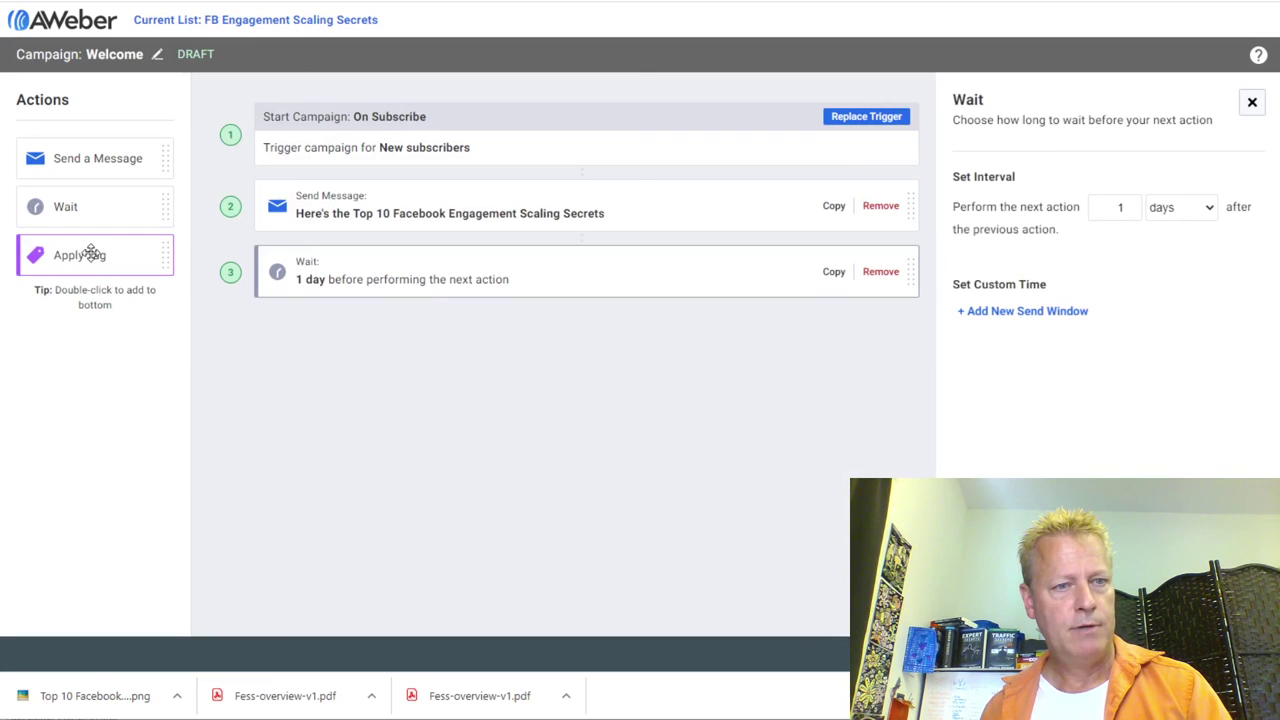
double_click(86, 251)
left_click(1011, 245)
type("seinfeld")
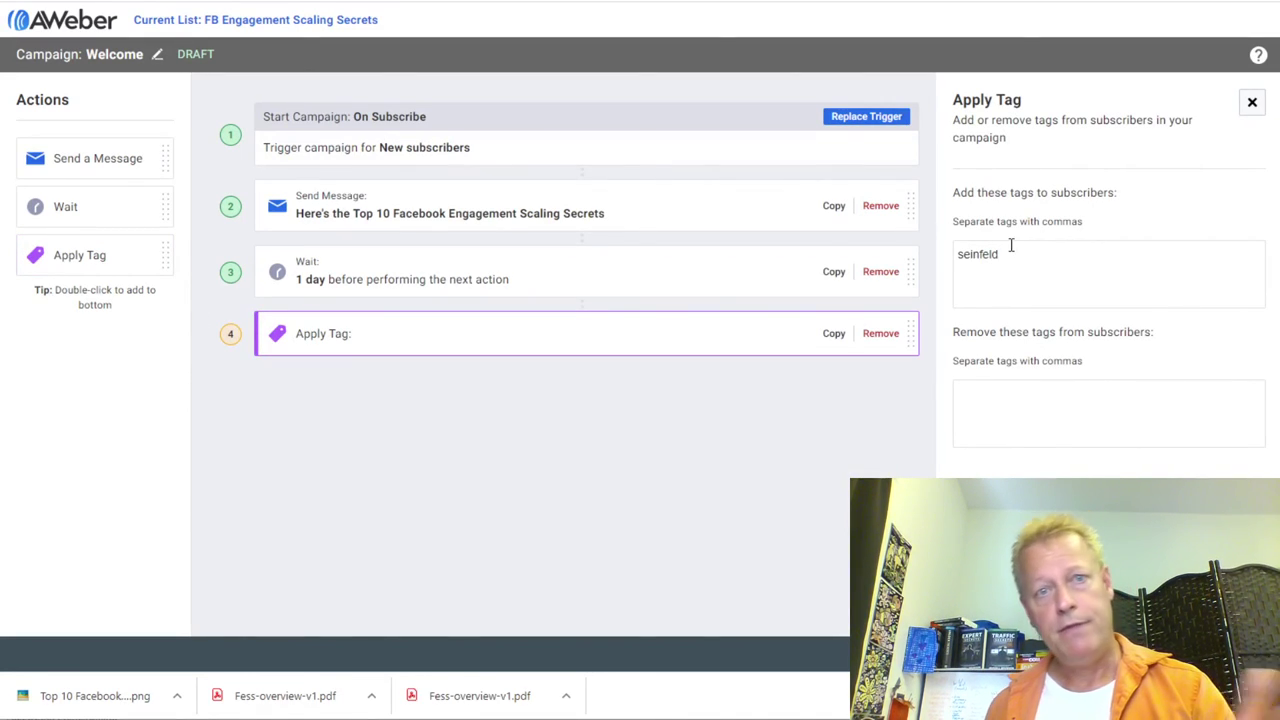
key("Return")
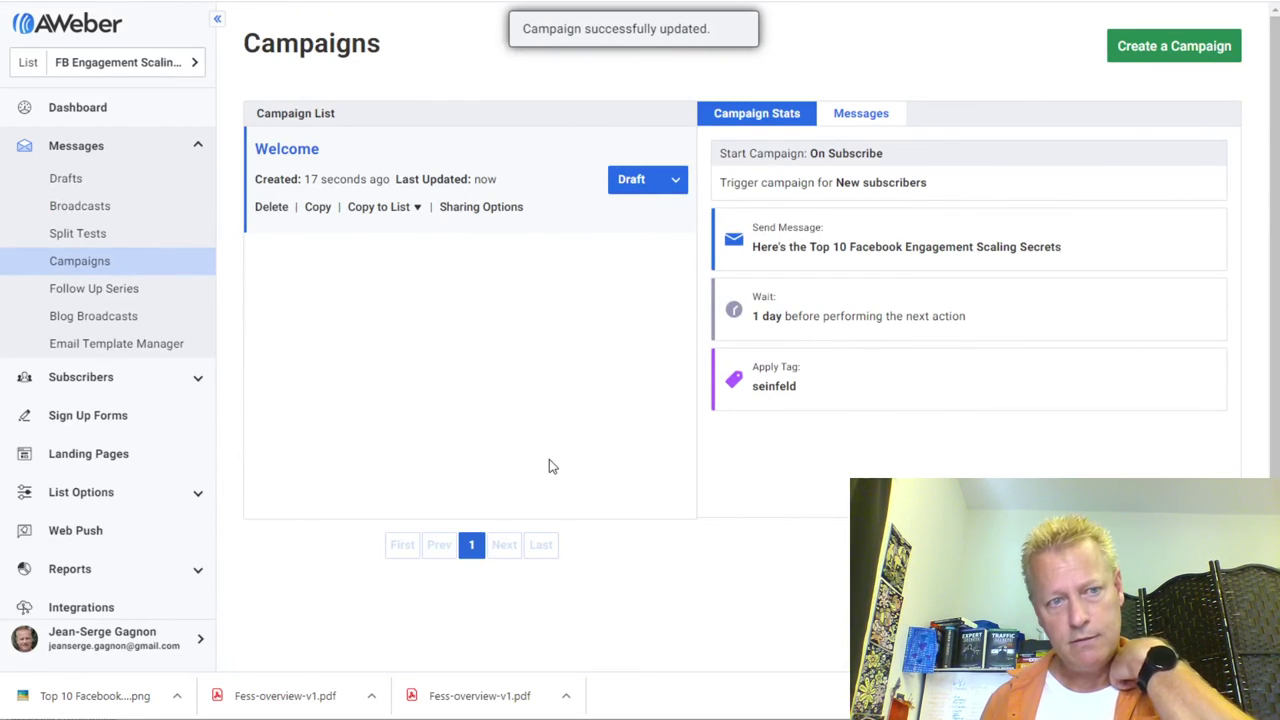
Step: Switch the Welcome campaign from Draft to Active, then return to the Facebook group tab
left_click(670, 180)
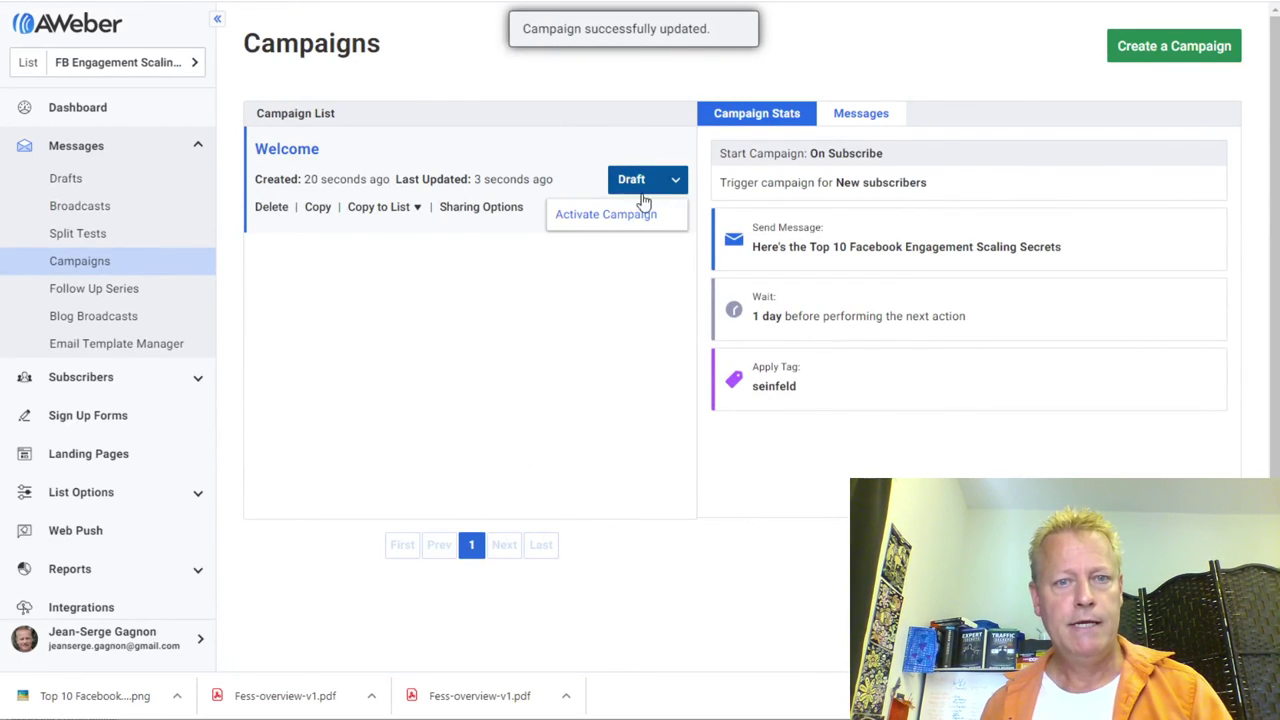
left_click(604, 218)
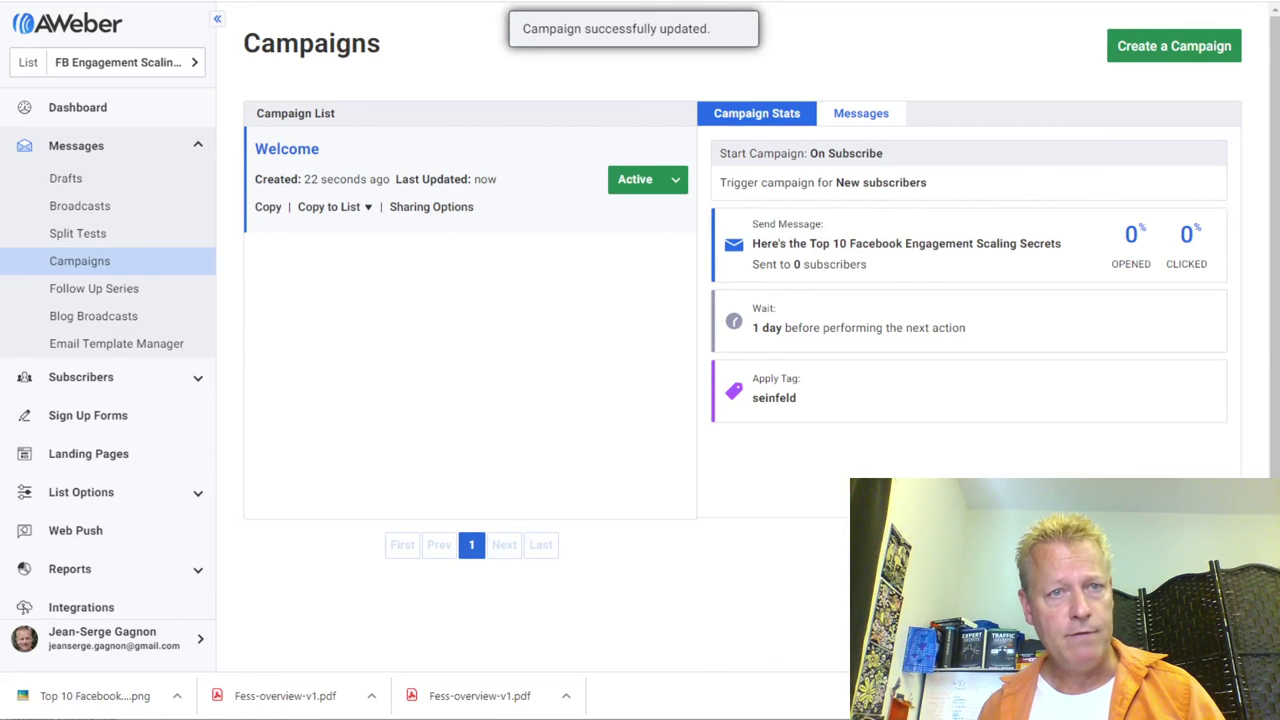
key("ctrl+Tab")
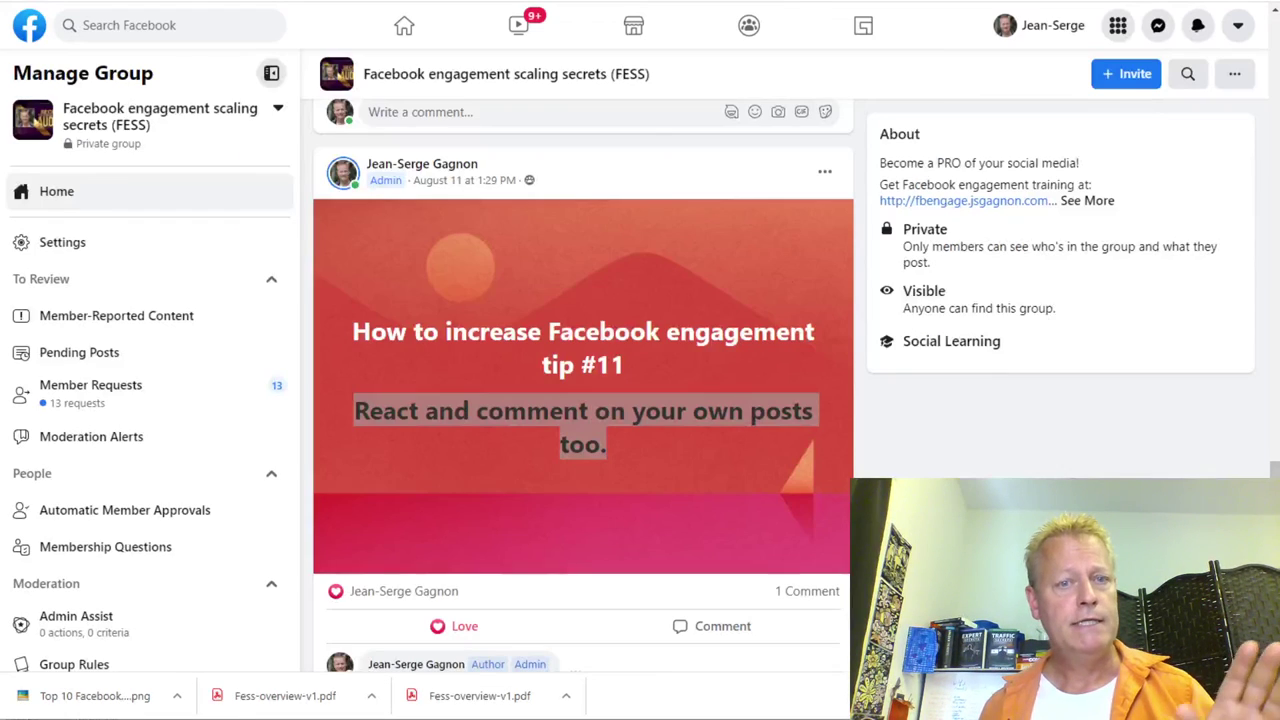
Step: Expand the Facebook group's full About description and scroll through its tip posts
left_click(688, 485)
scroll(688, 485, "up", 5)
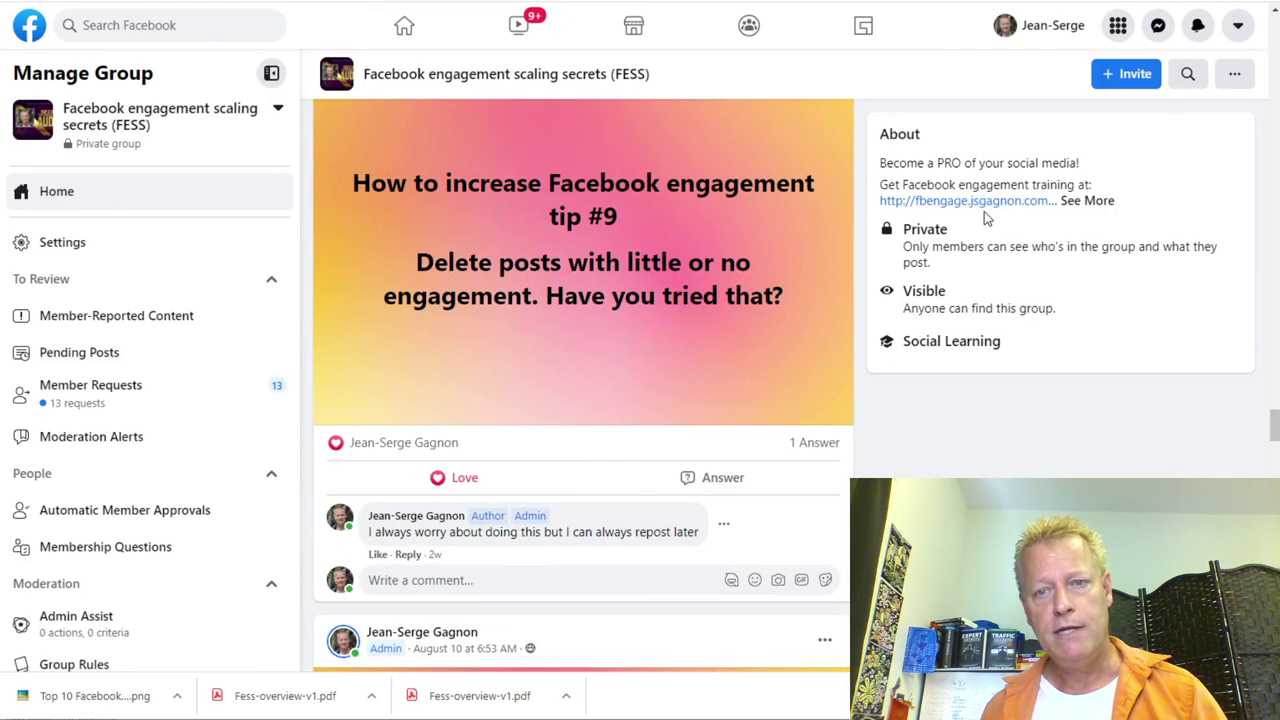
left_click(1082, 200)
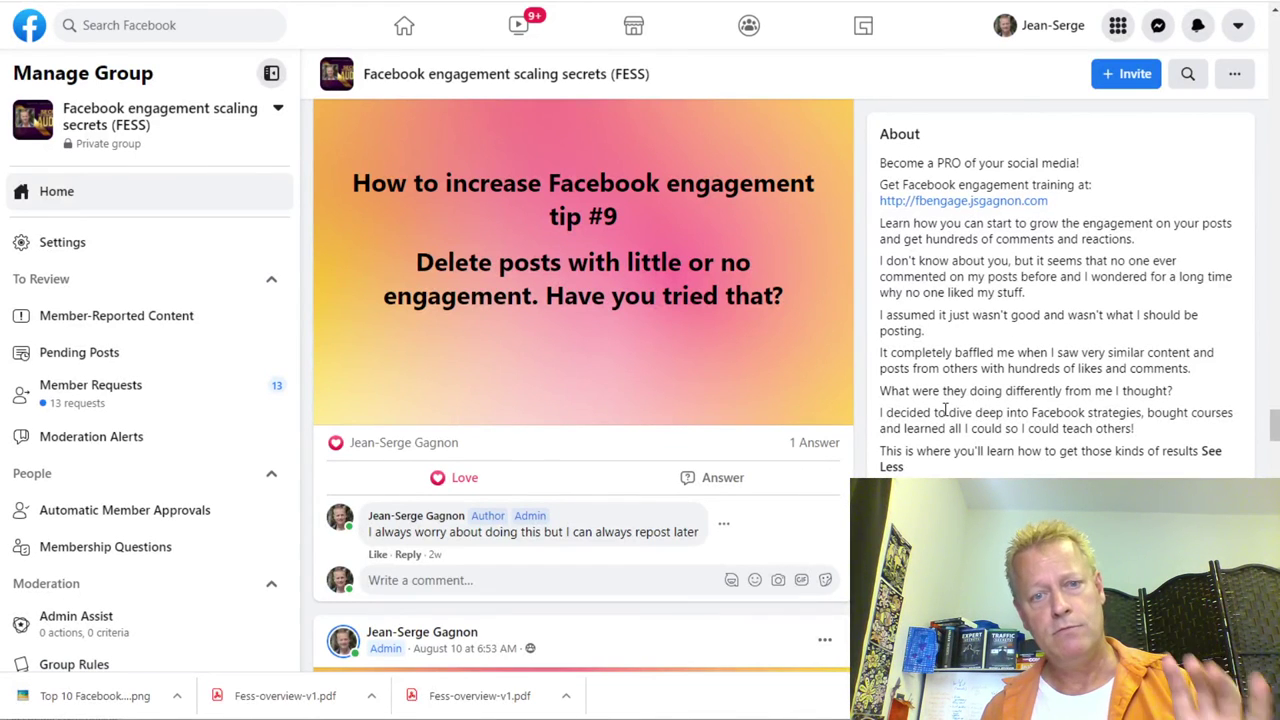
scroll(765, 450, "up", 5)
scroll(765, 450, "down", 5)
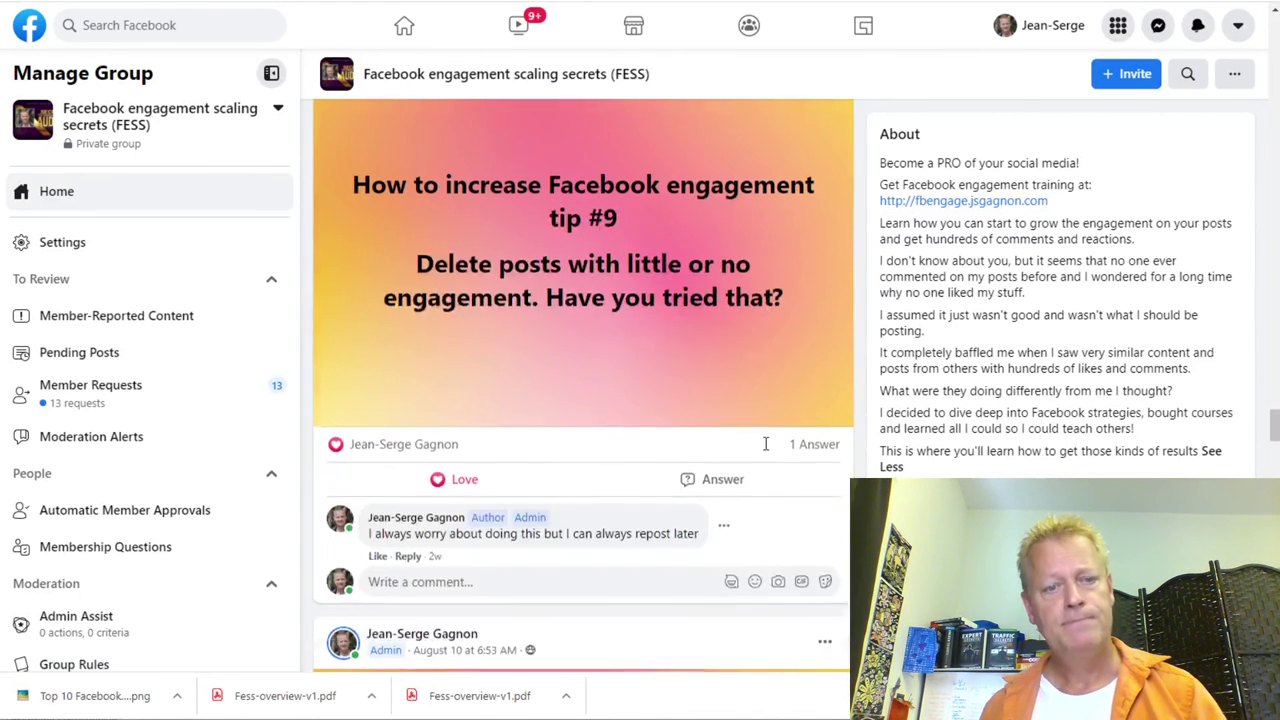
scroll(765, 450, "up", 5)
scroll(765, 452, "down", 20)
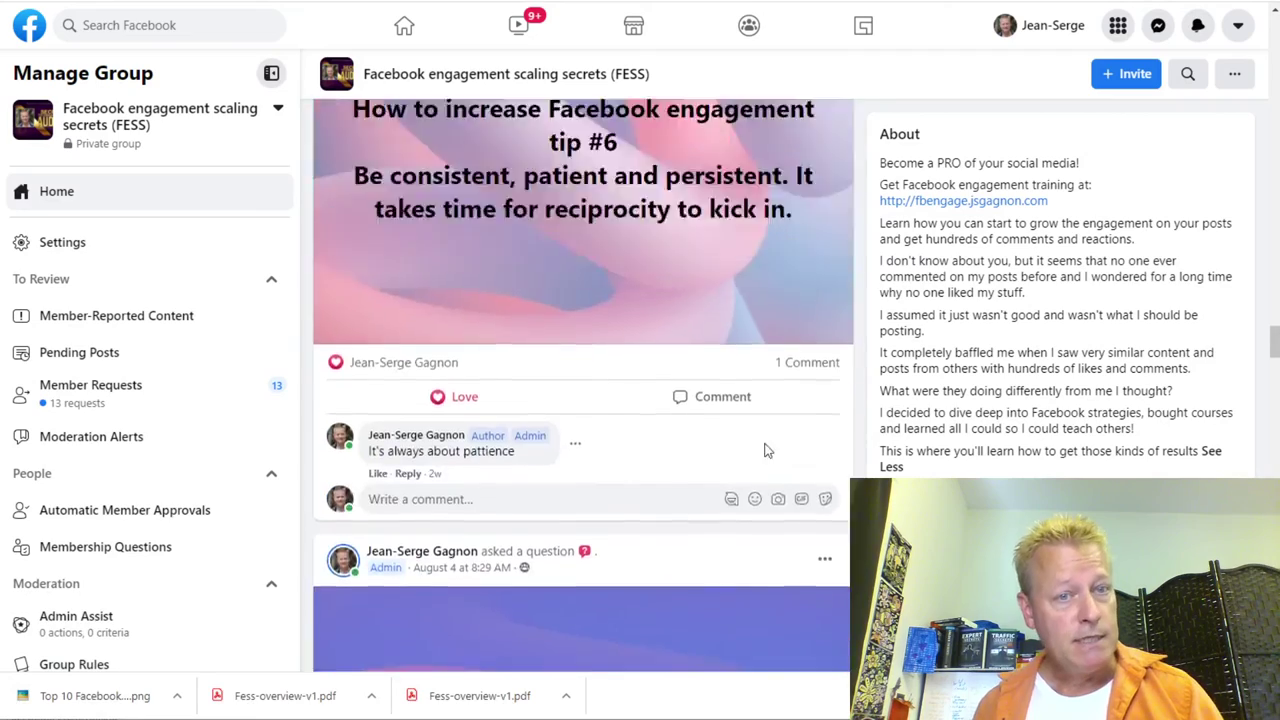
scroll(765, 452, "up", 15)
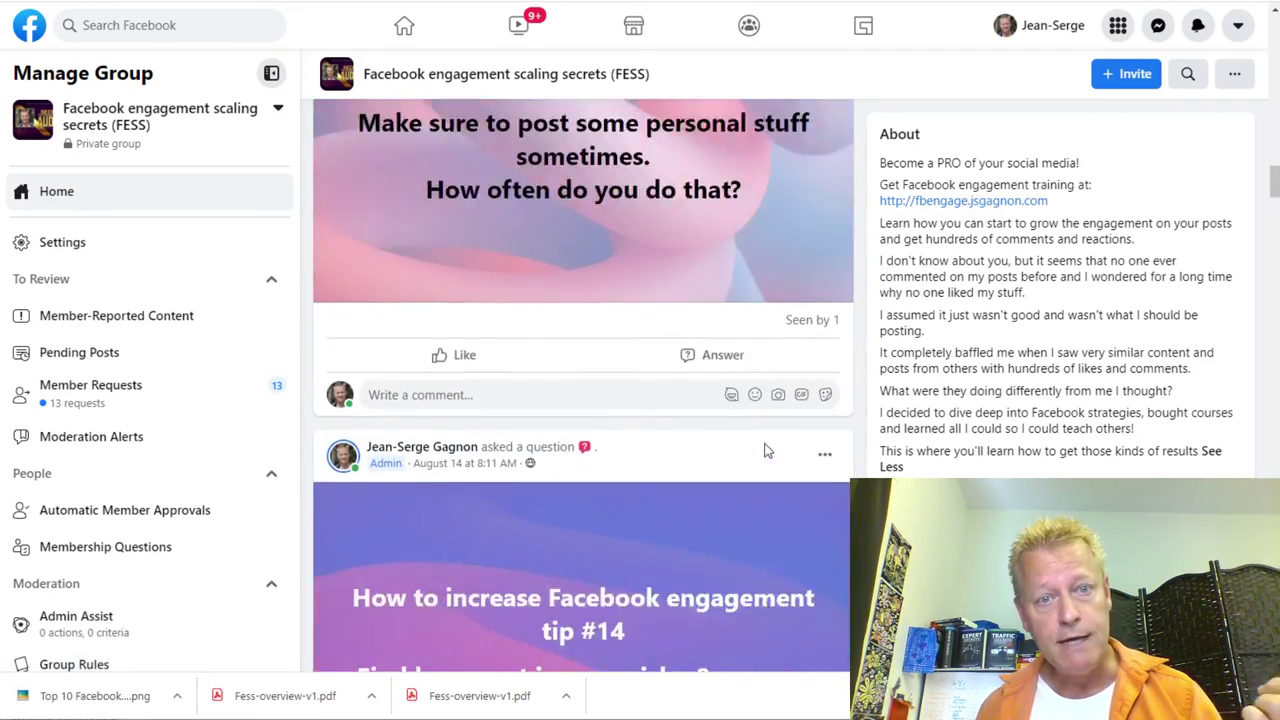
scroll(765, 445, "down", 5)
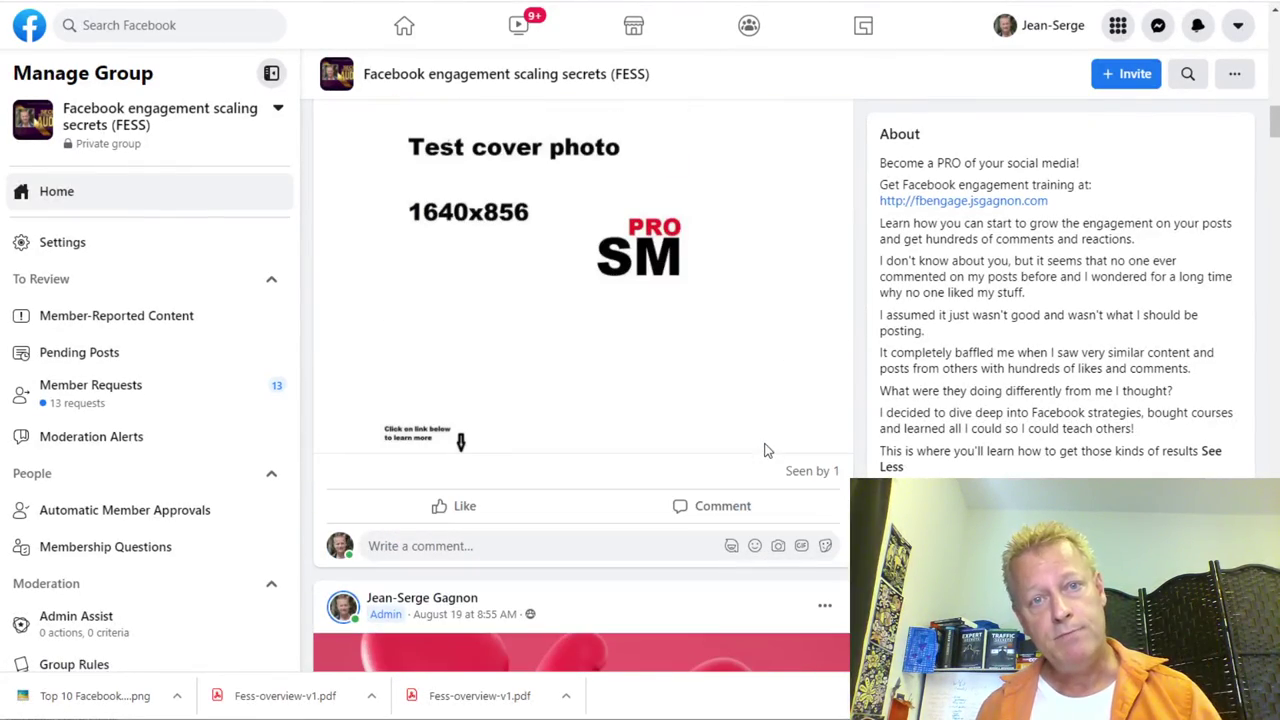
scroll(766, 452, "up", 3)
scroll(766, 452, "down", 20)
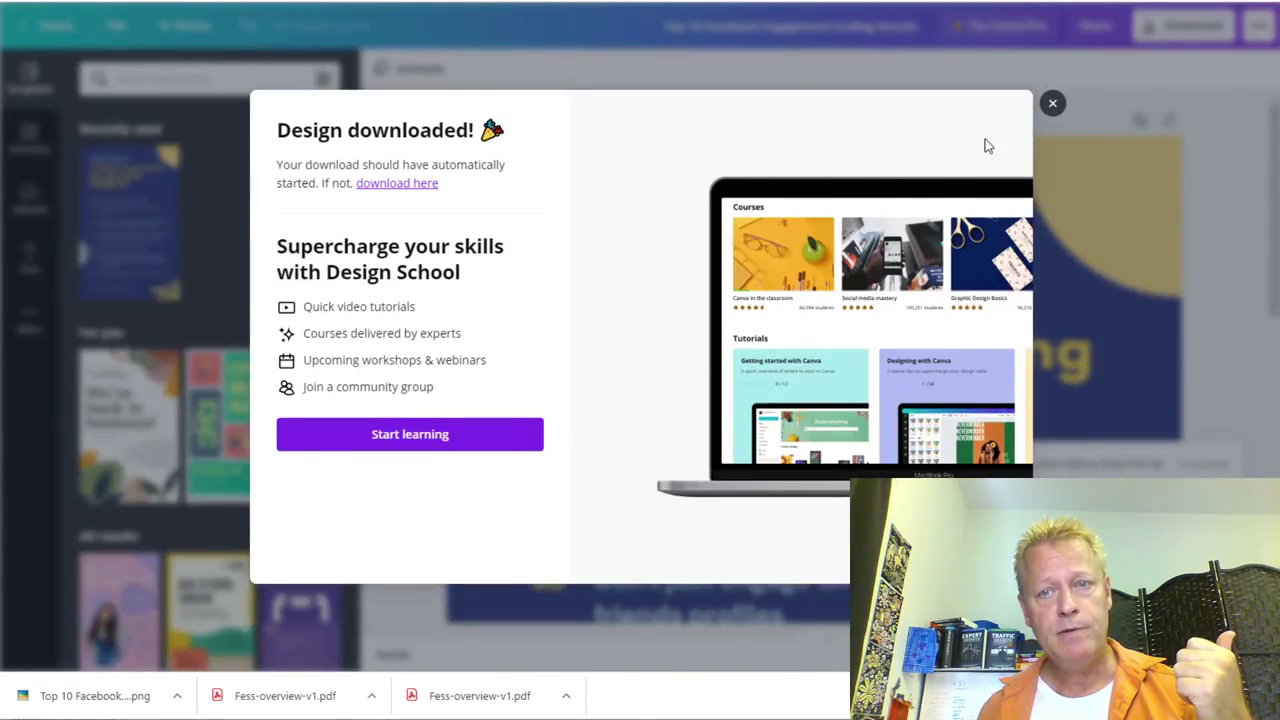
Step: Close Canva's Design downloaded notice and scroll over the navy Top 10 flyer
left_click(1052, 103)
scroll(820, 392, "down", 3)
scroll(820, 392, "up", 4)
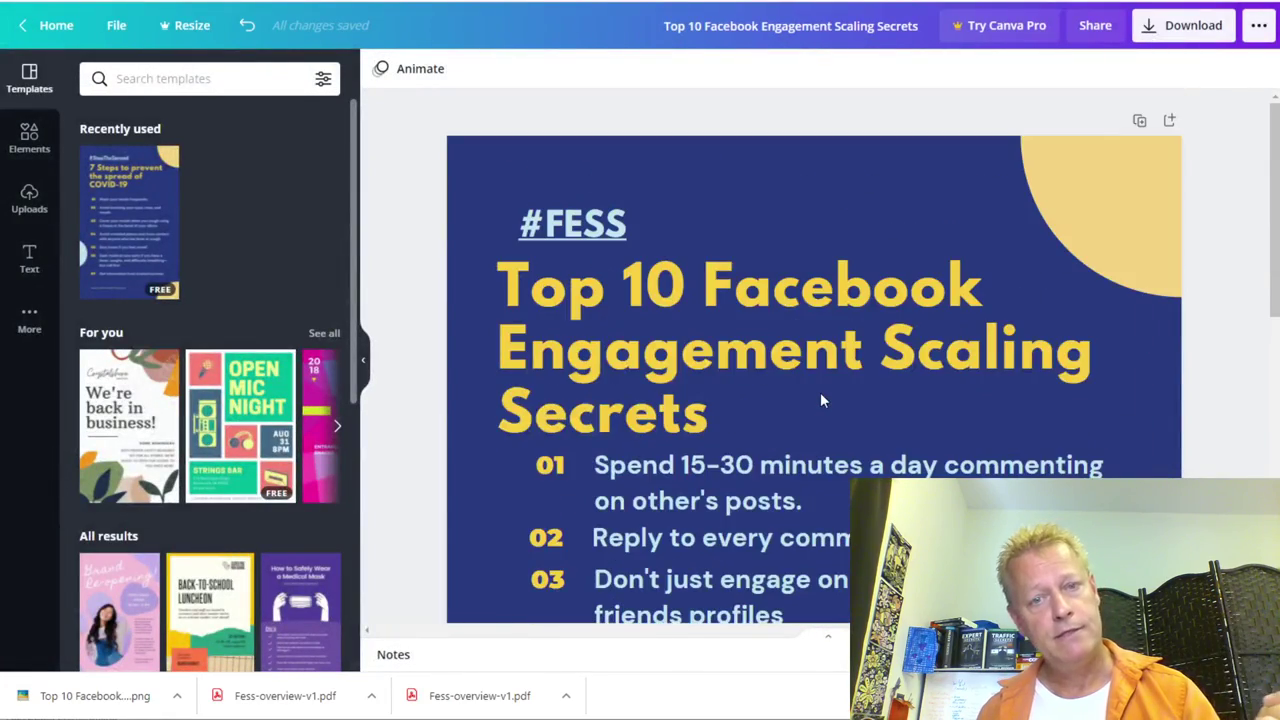
scroll(820, 392, "down", 7)
scroll(820, 392, "up", 7)
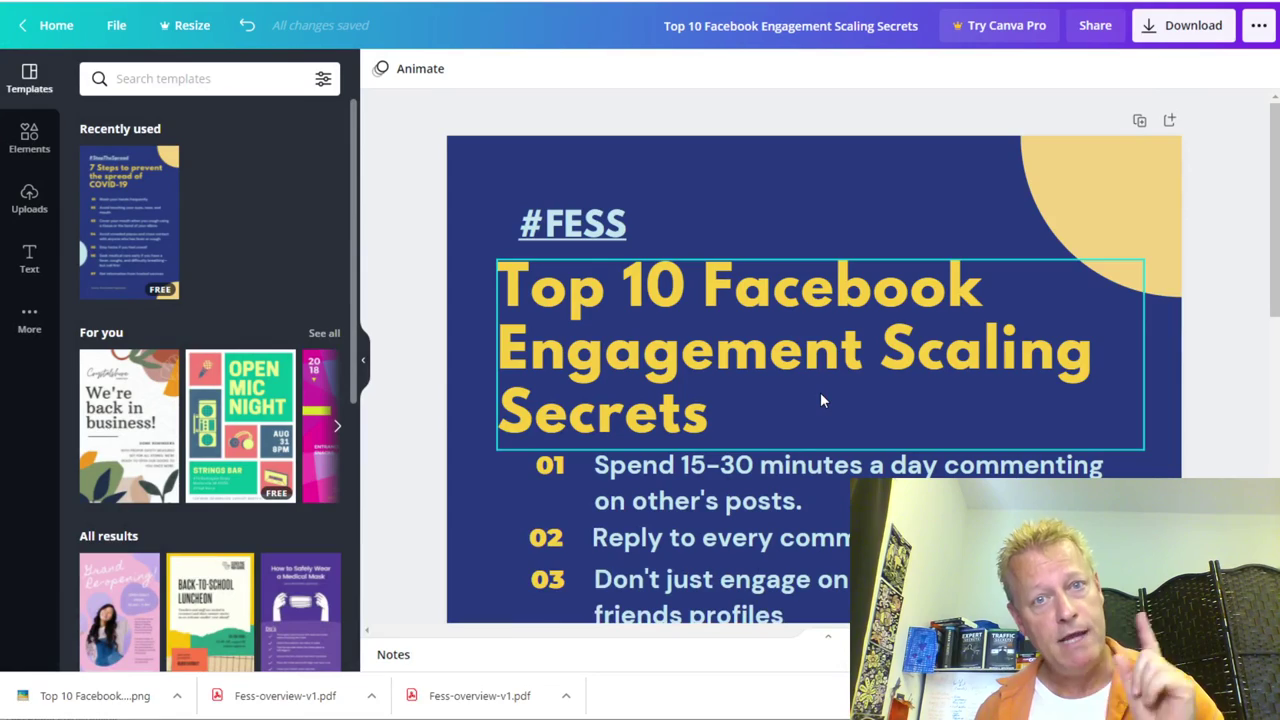
scroll(821, 399, "down", 3)
scroll(822, 400, "down", 4)
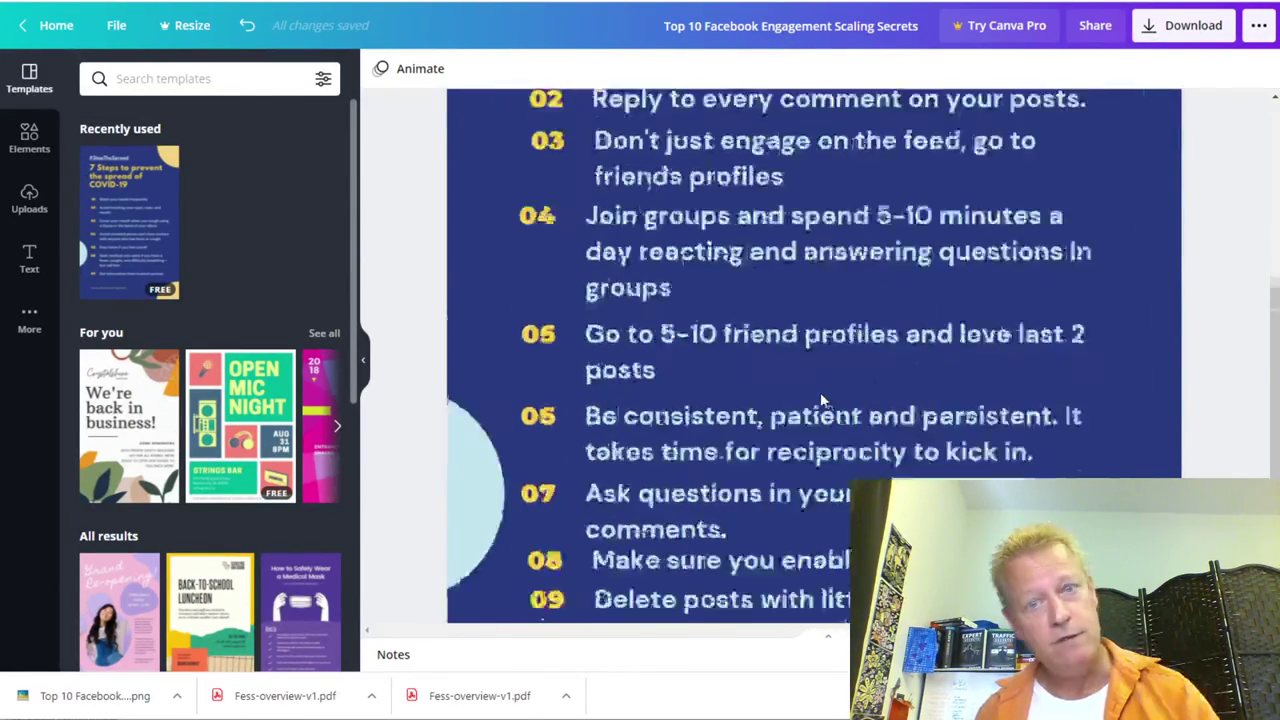
scroll(820, 400, "up", 6)
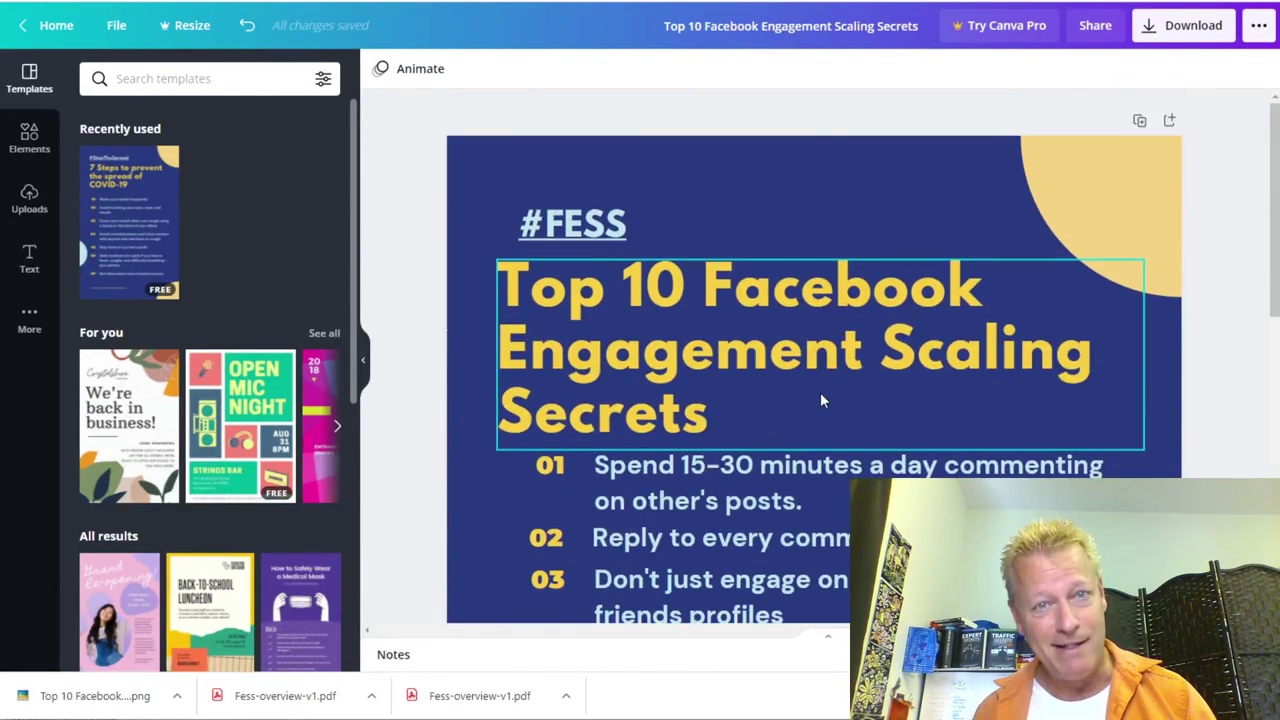
scroll(820, 400, "down", 6)
scroll(820, 400, "up", 6)
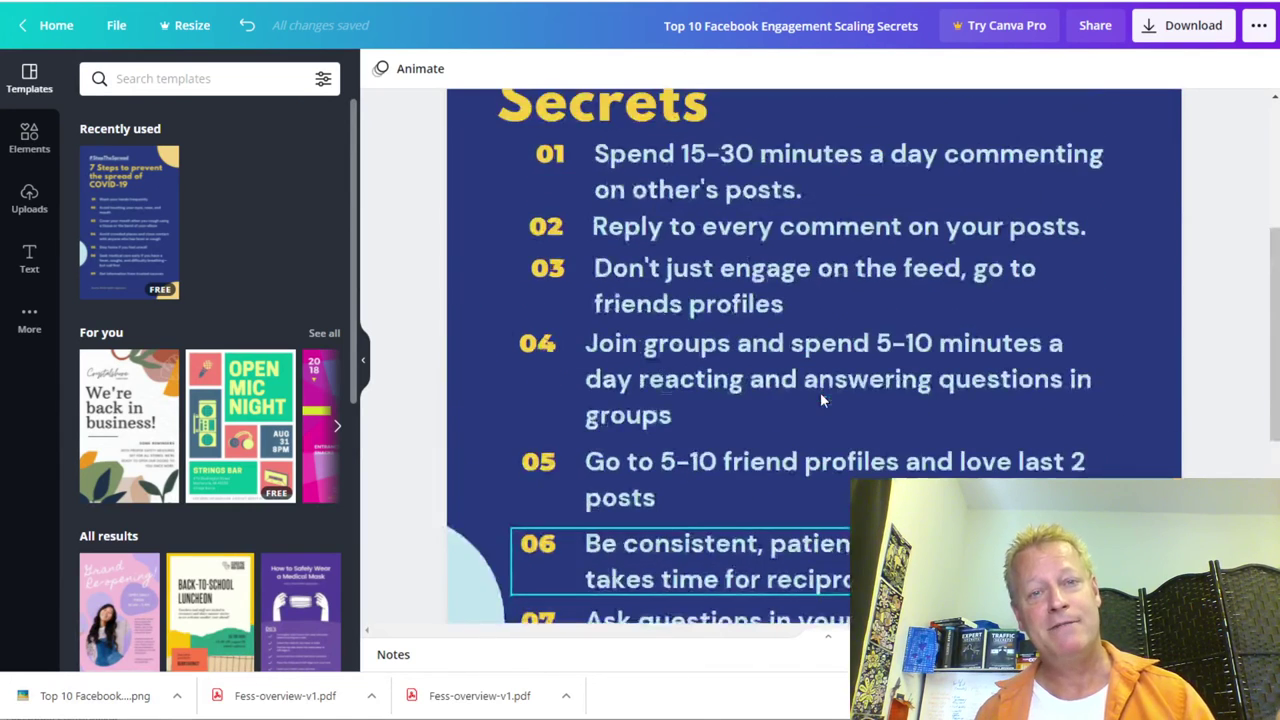